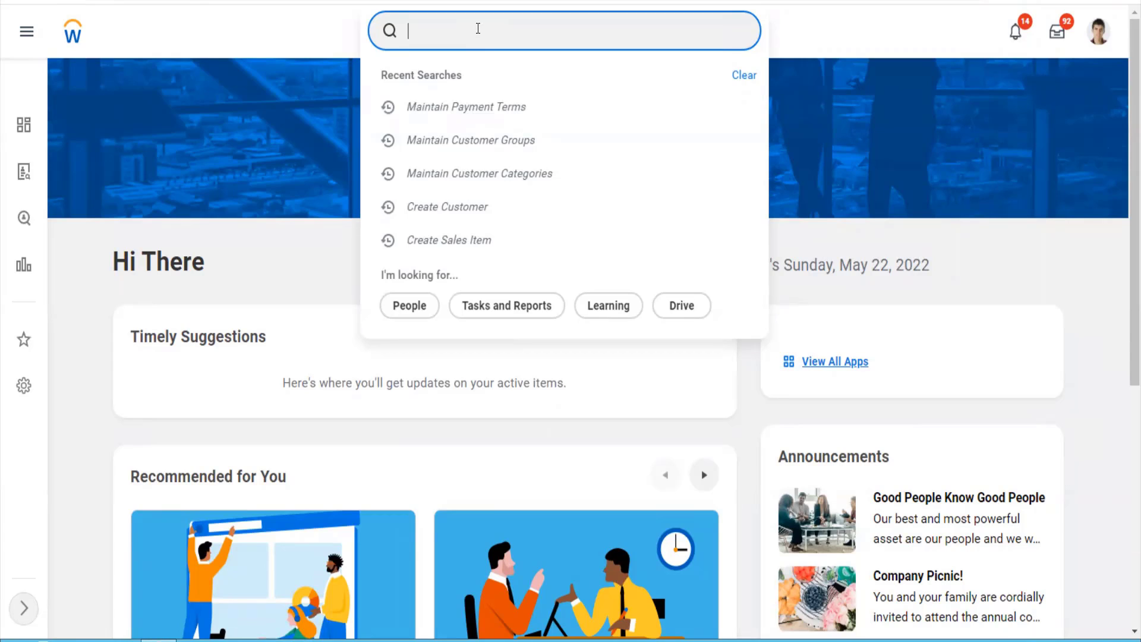
- Search 'cr reve cate' and launch the Create Revenue Category task
type("cr reve cate")
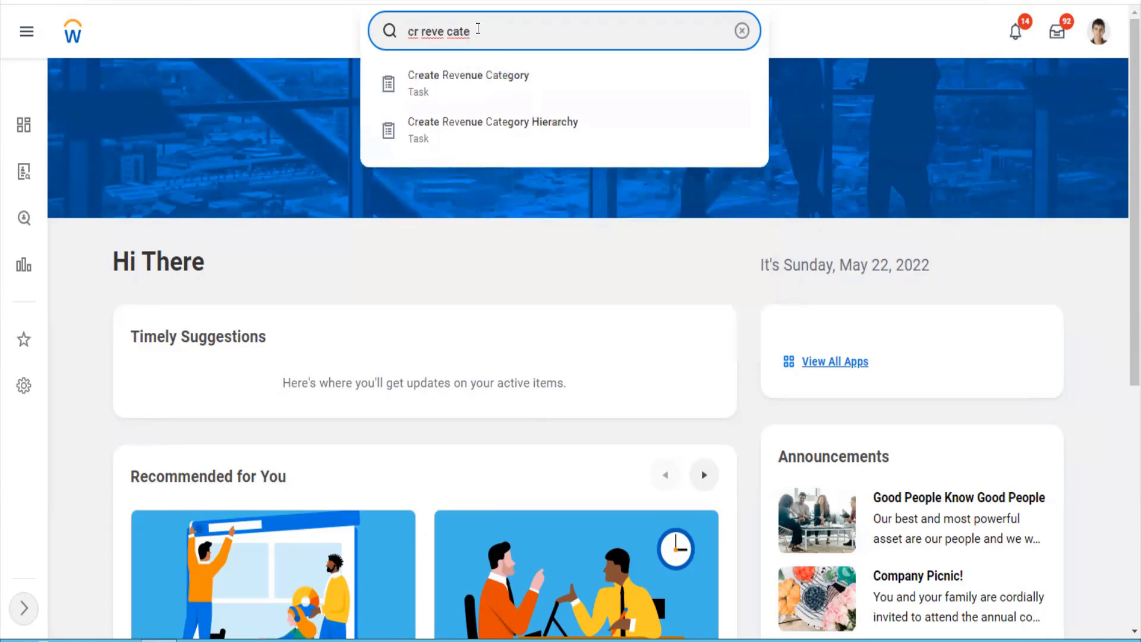
key("Down")
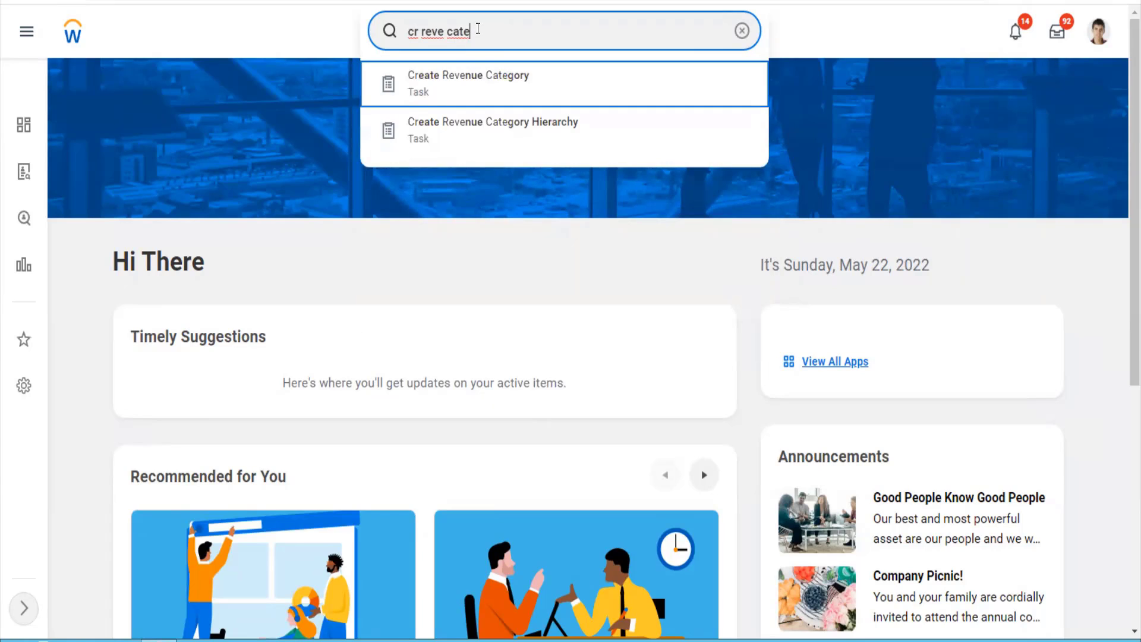
left_click(486, 80)
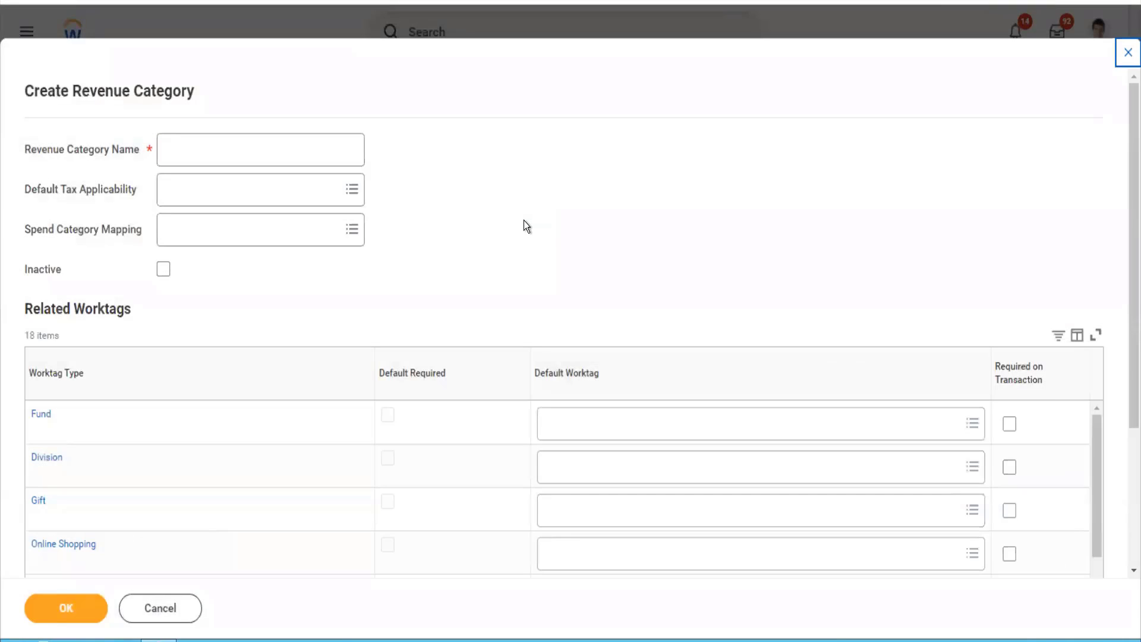
- Enter 'Software updated New' as the revenue category name
left_click(309, 153)
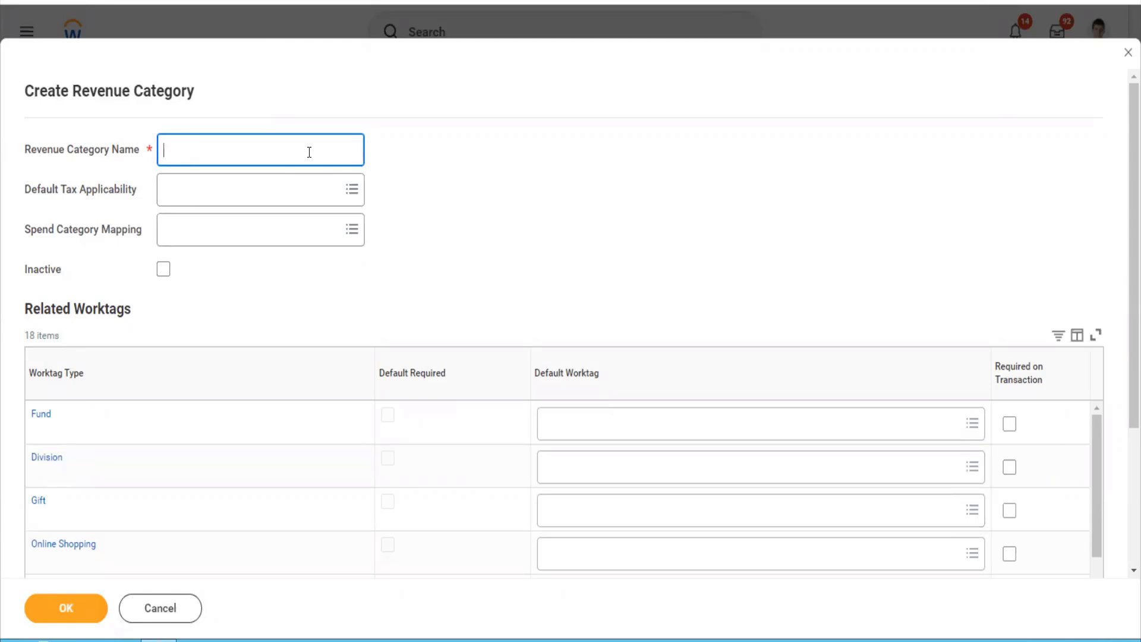
right_click(309, 152)
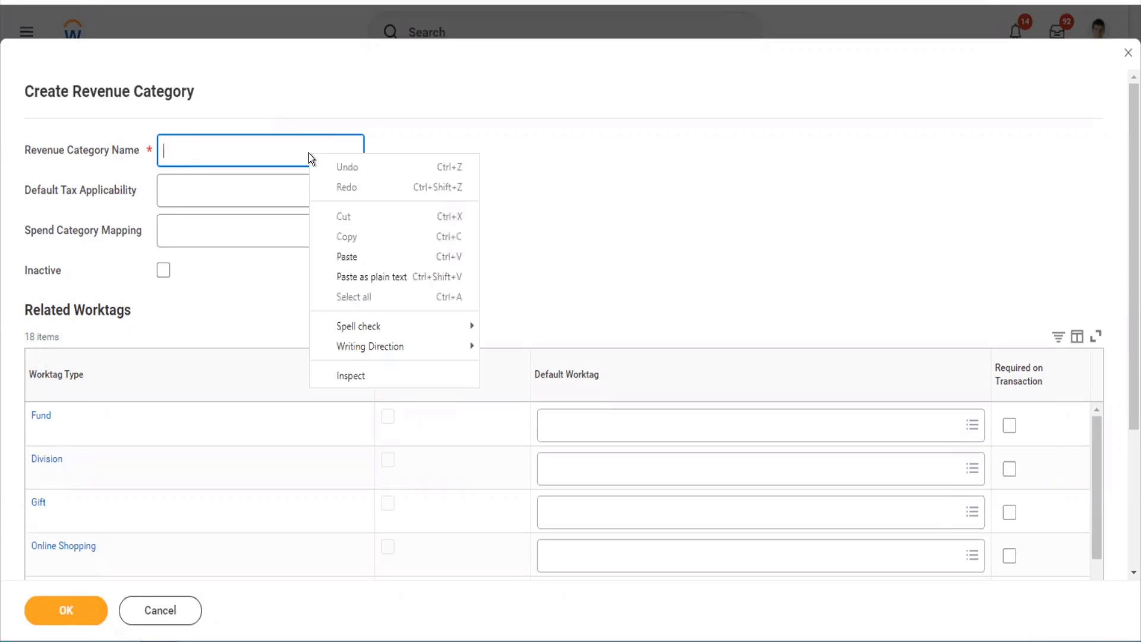
left_click(288, 154)
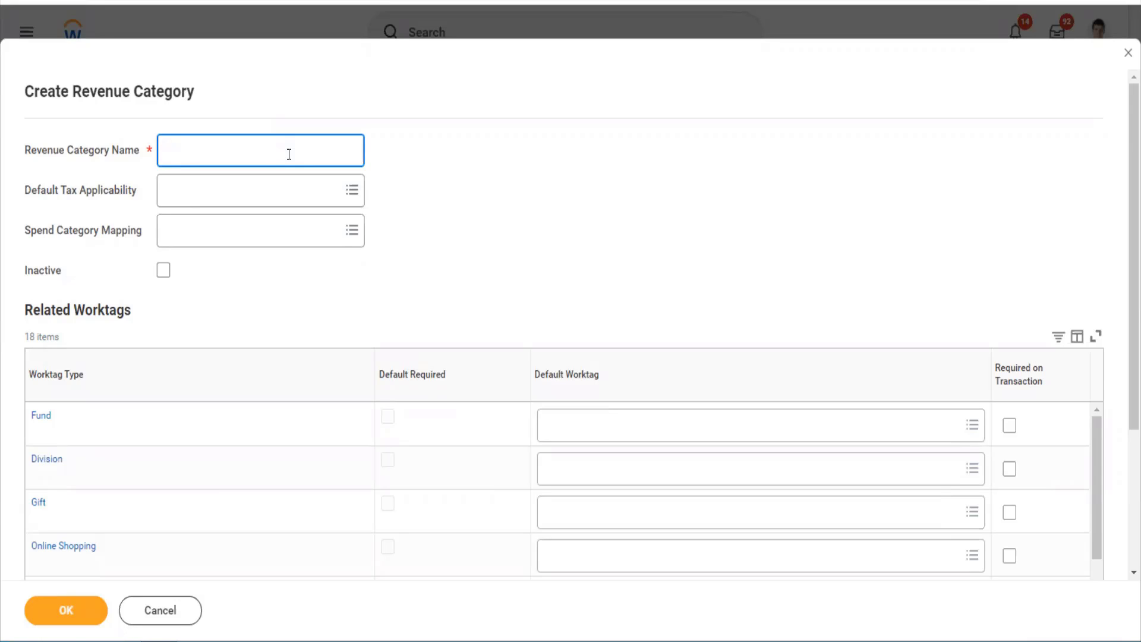
type("Softwa")
type("res")
key("BackSpace")
key("BackSpace")
type("updated New")
- Search Default Tax Applicability for 'vat' but close it without selecting anything
key("Tab")
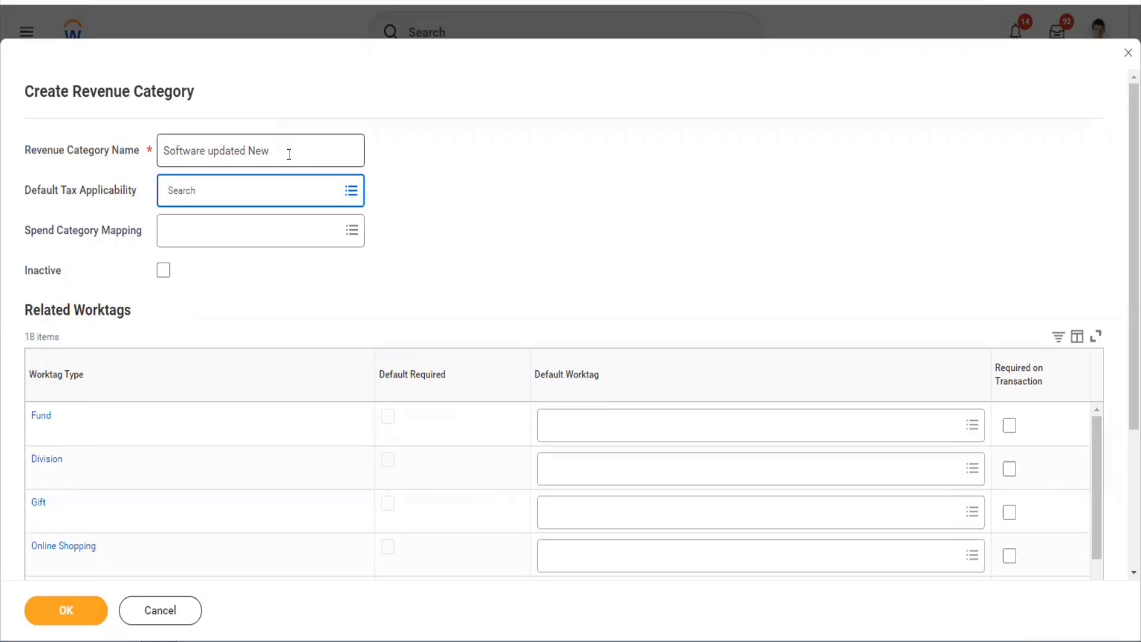
left_click(269, 190)
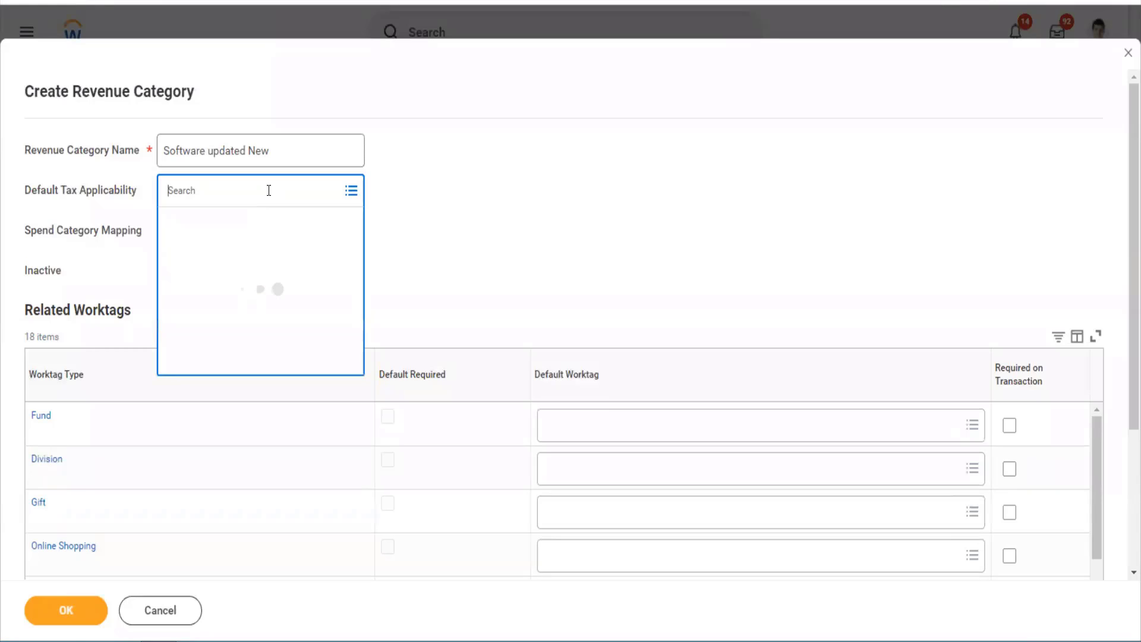
type("vat")
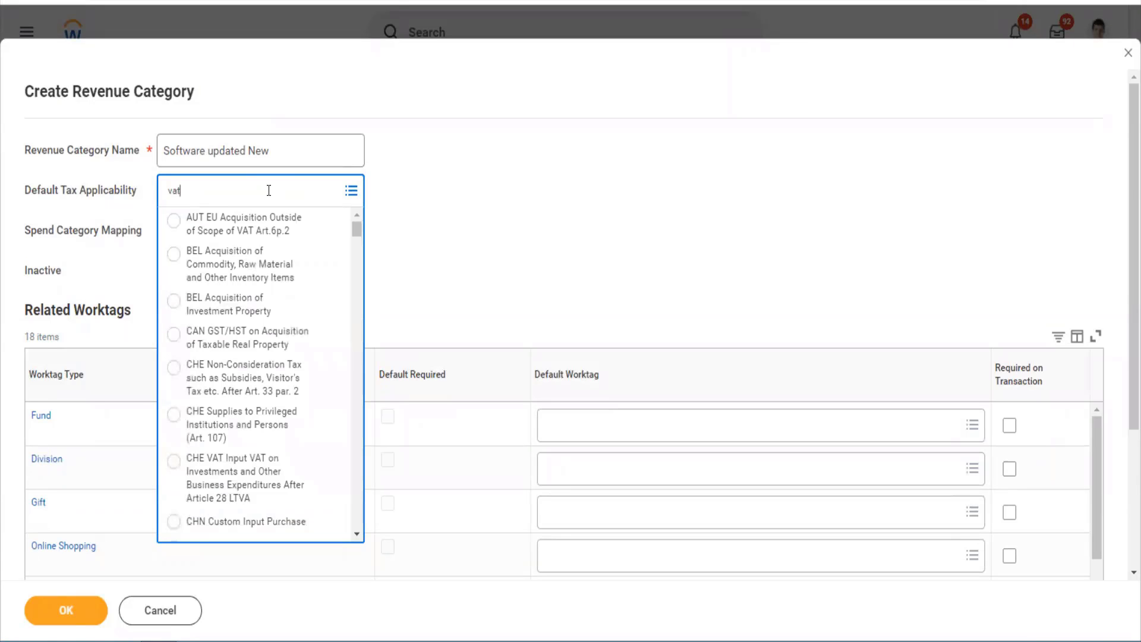
key("Return")
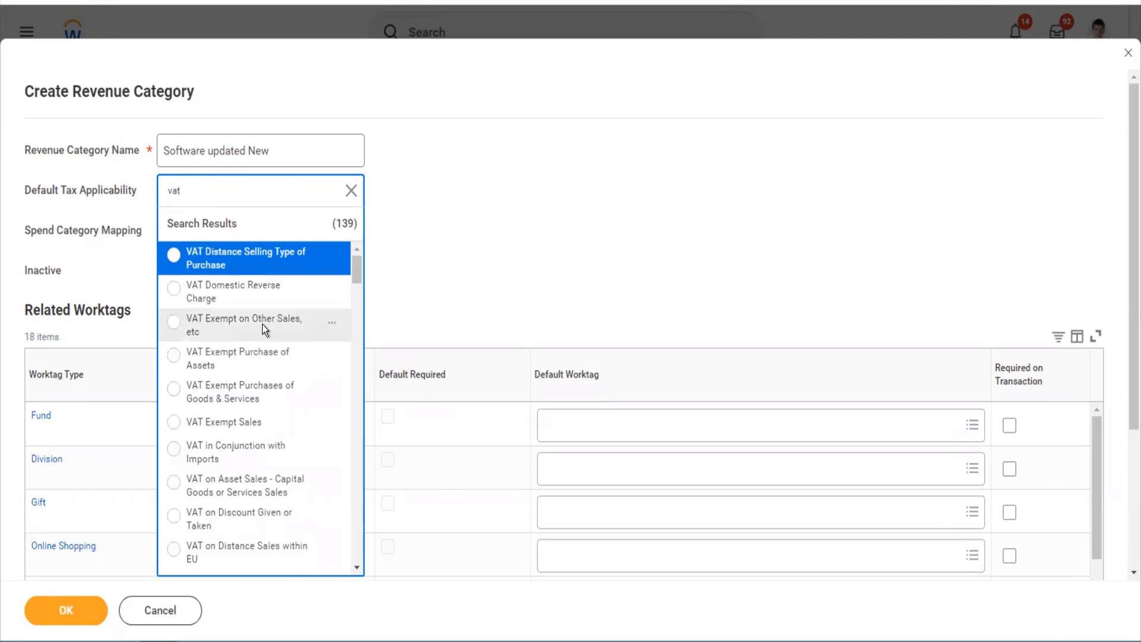
scroll(262, 324, "down", 10)
left_click(469, 318)
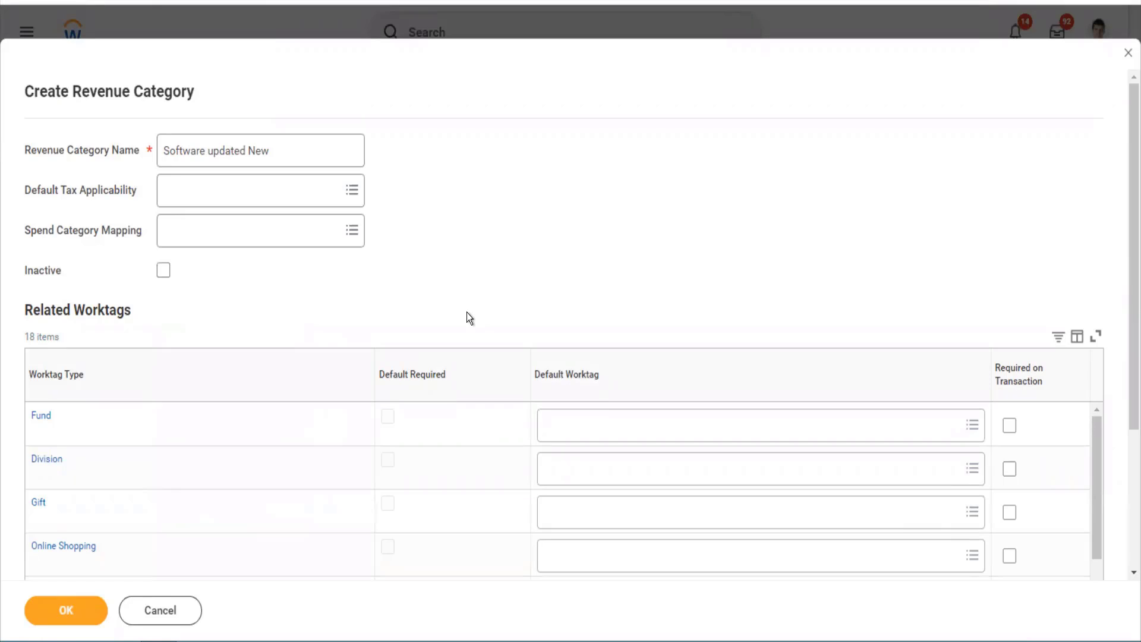
left_click(306, 242)
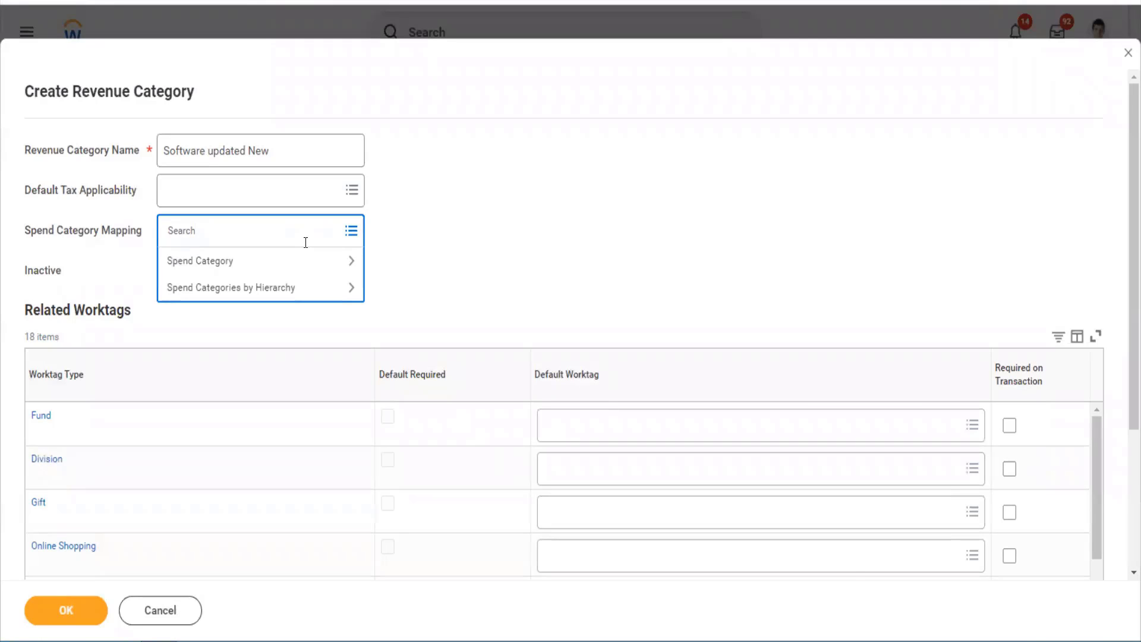
left_click(423, 265)
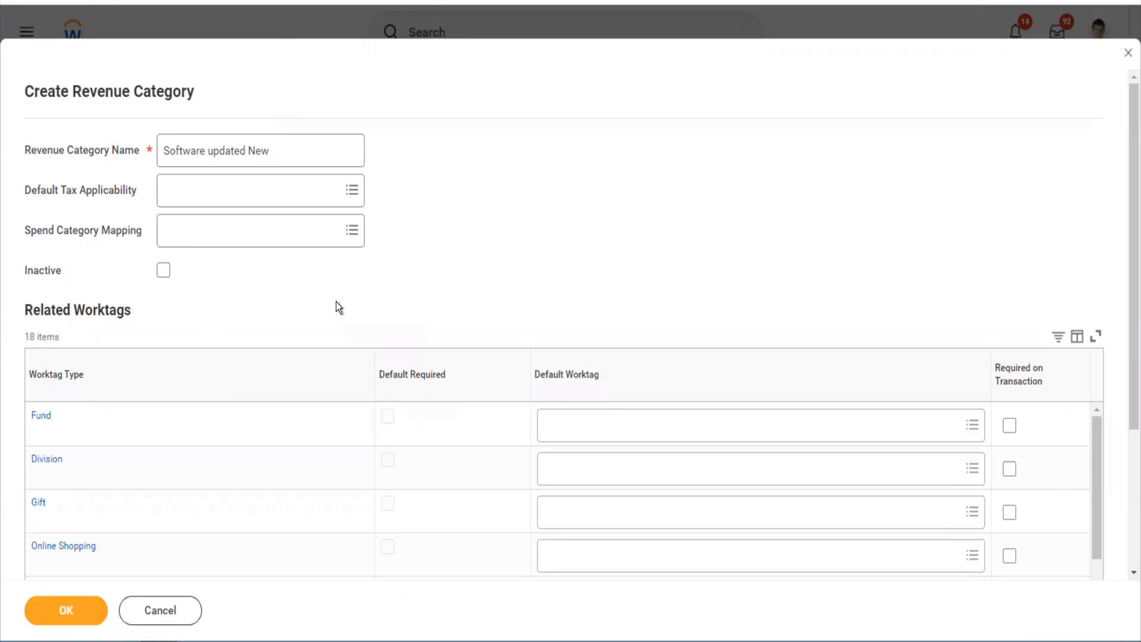
scroll(337, 302, "down", 3)
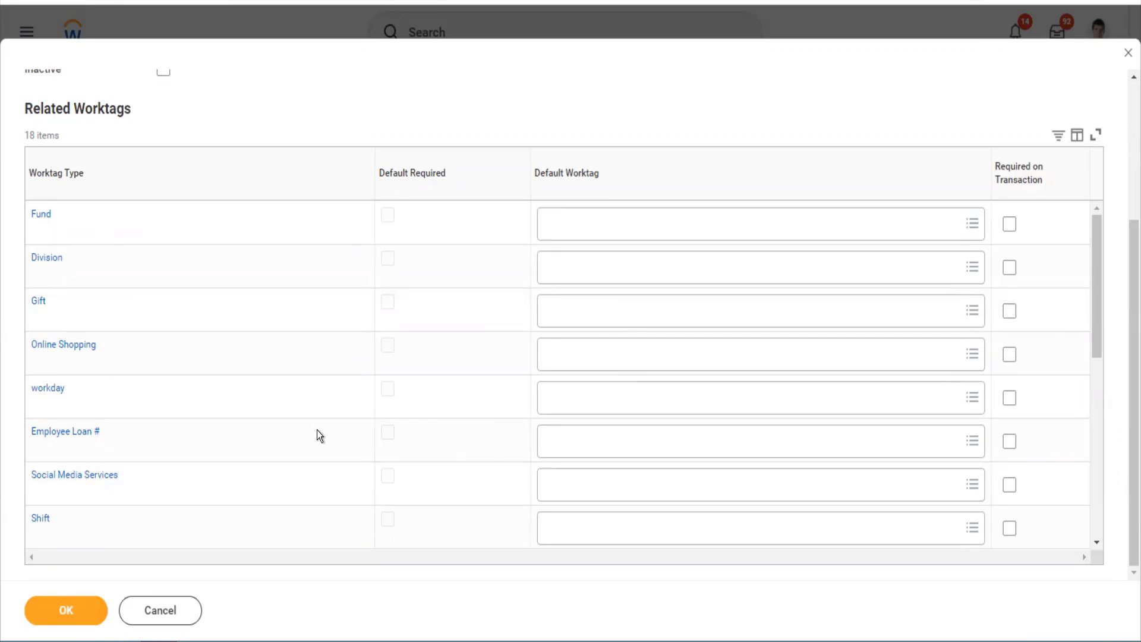
scroll(585, 478, "down", 5)
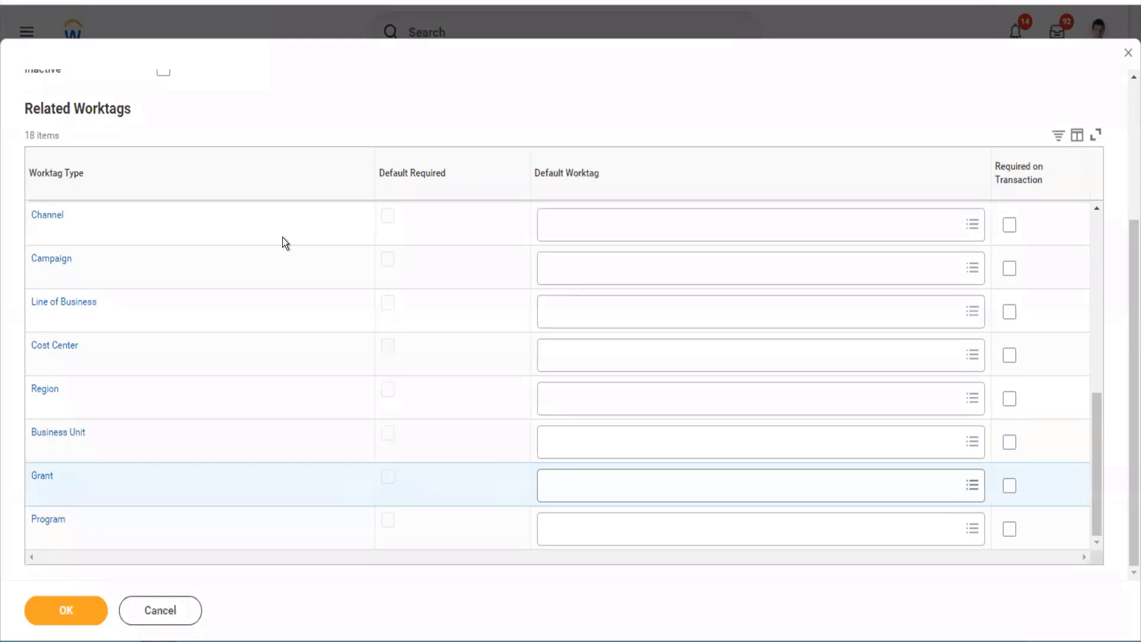
scroll(1125, 148, "up", 3)
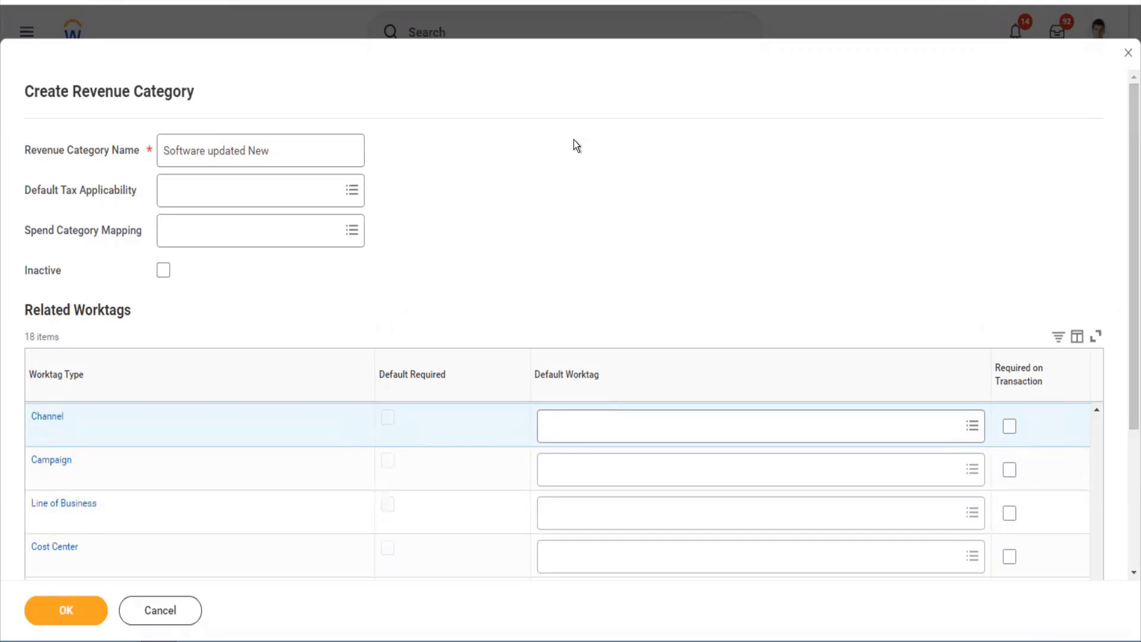
left_click_drag(284, 157, 145, 160)
key("ctrl+c")
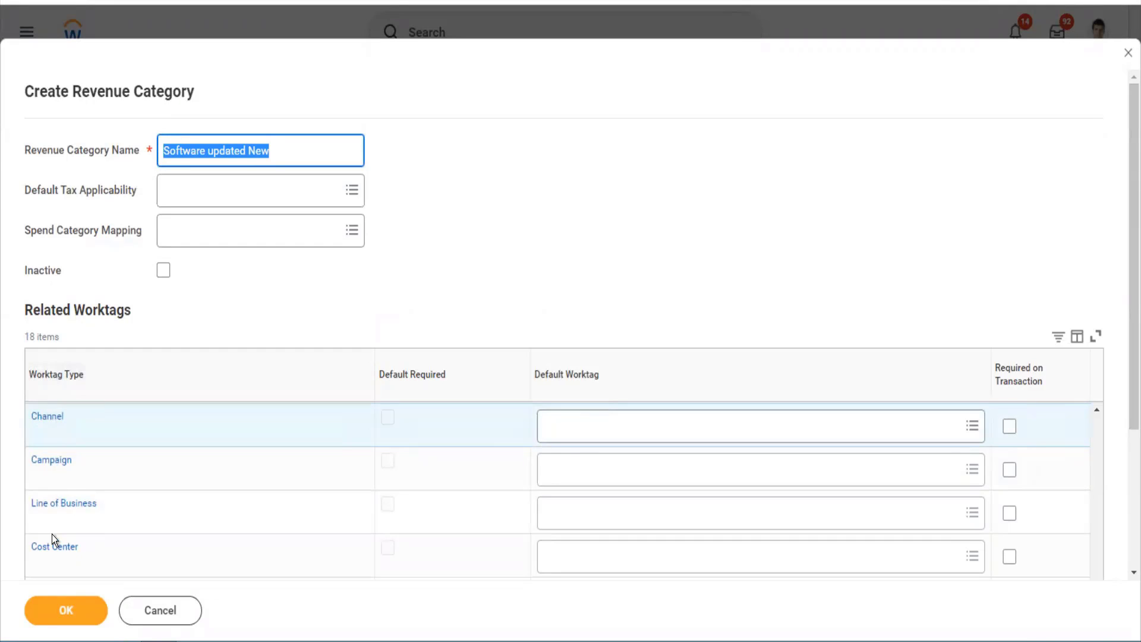
- Save the Software updated New revenue category and open its Edit Reference ID task
left_click(56, 612)
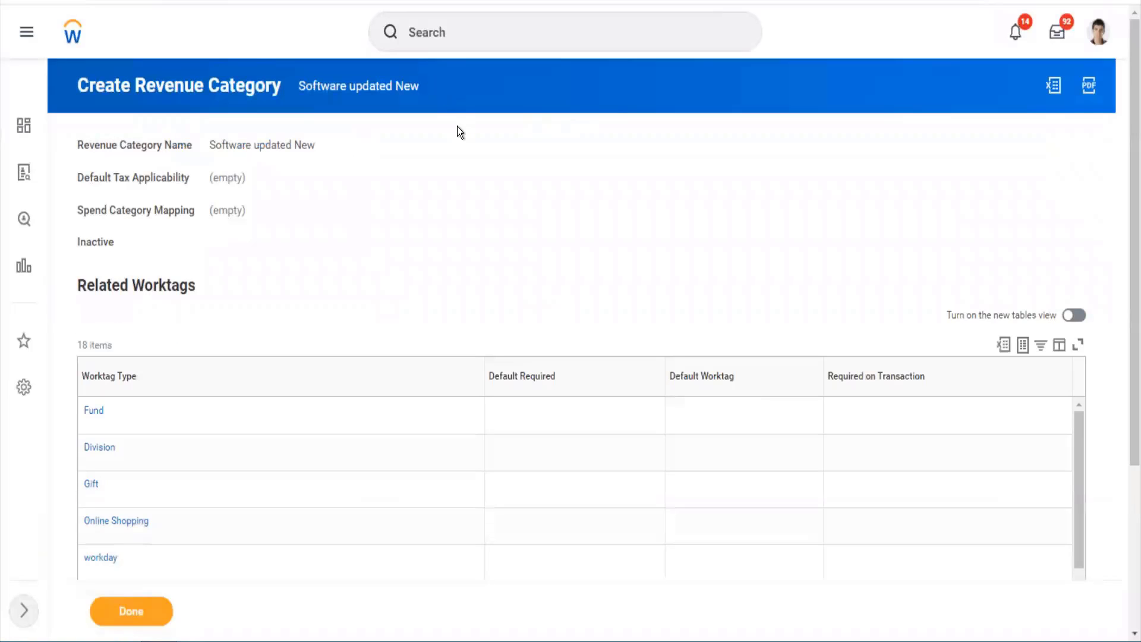
left_click(438, 86)
mouse_move(546, 235)
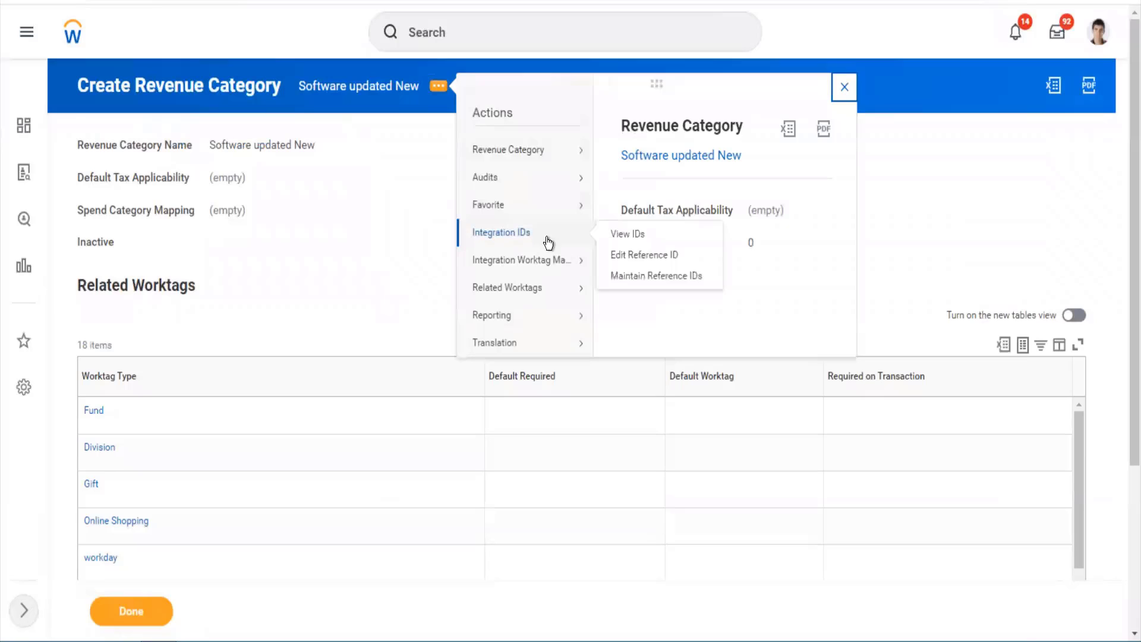
left_click(645, 254)
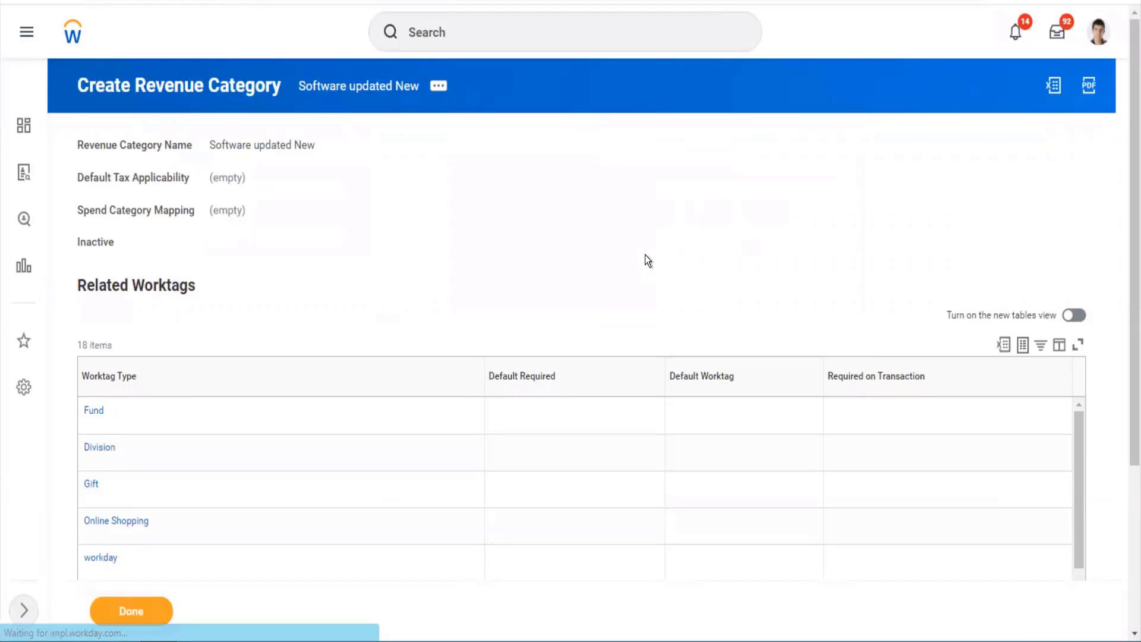
- Change the category's reference ID to 'Software_updated_New' and finish
left_click(275, 221)
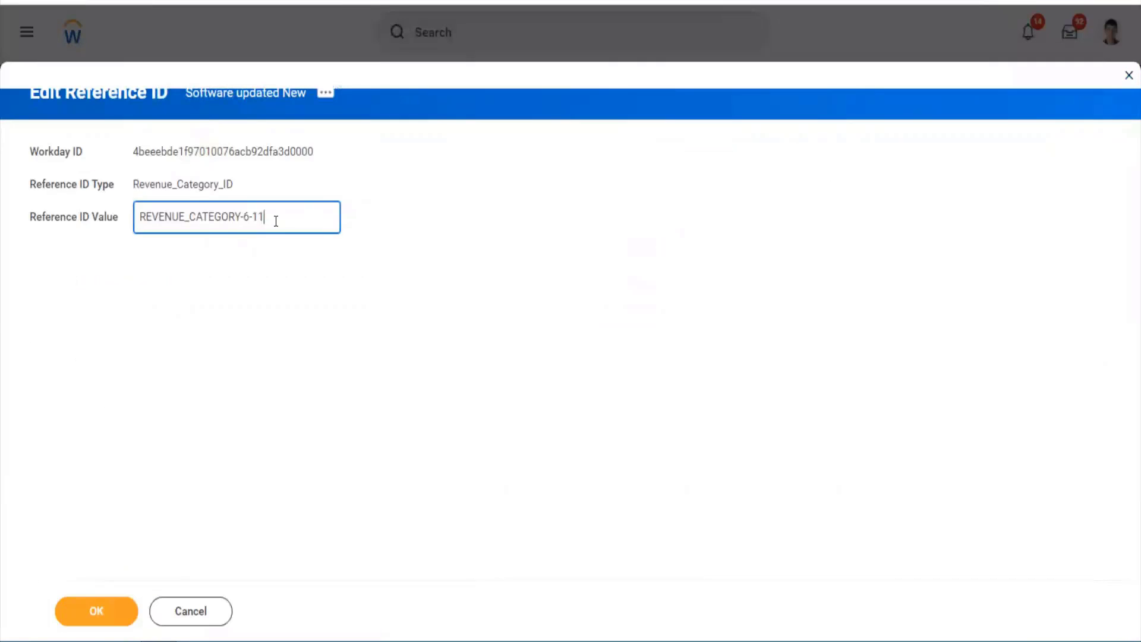
left_click_drag(276, 221, 135, 230)
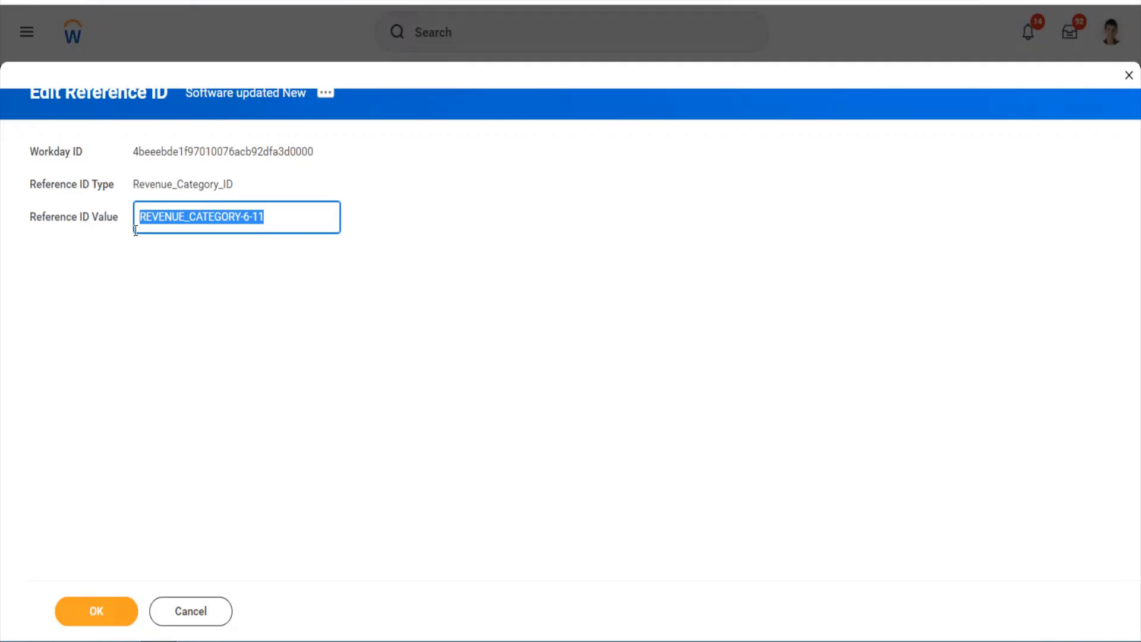
key("ctrl+v")
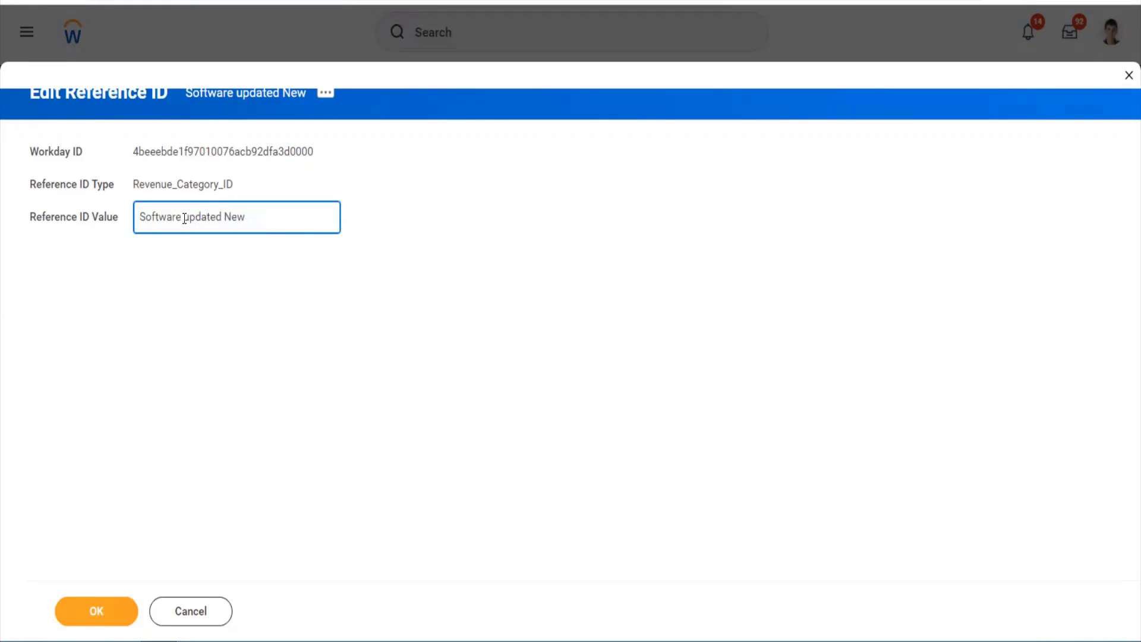
key("BackSpace")
type("_")
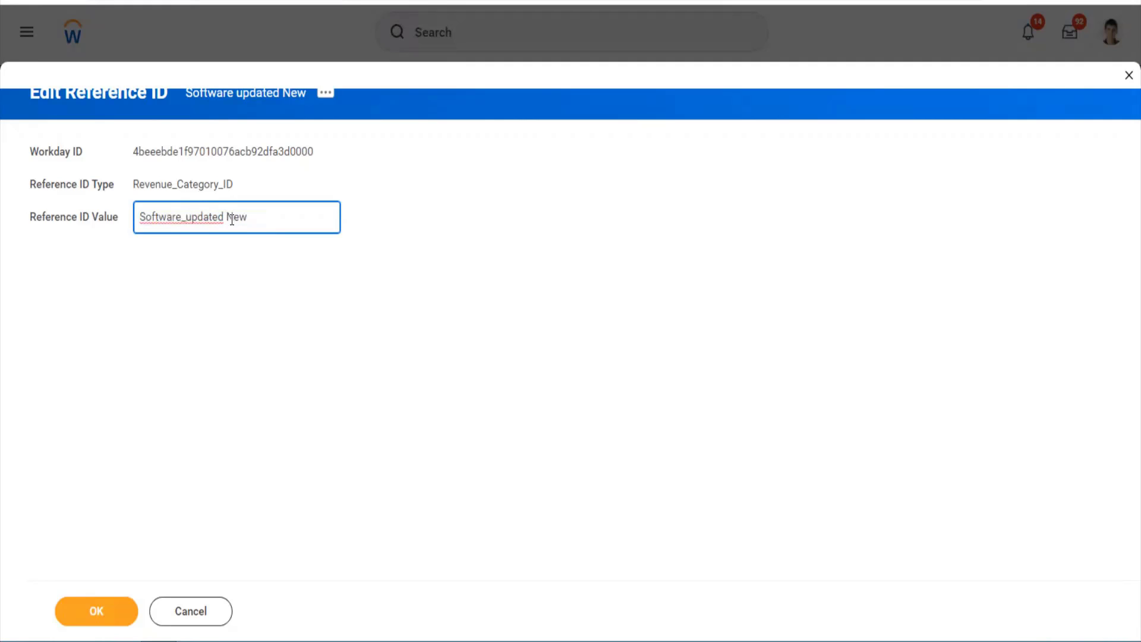
left_click(232, 218)
key("BackSpace")
type("_")
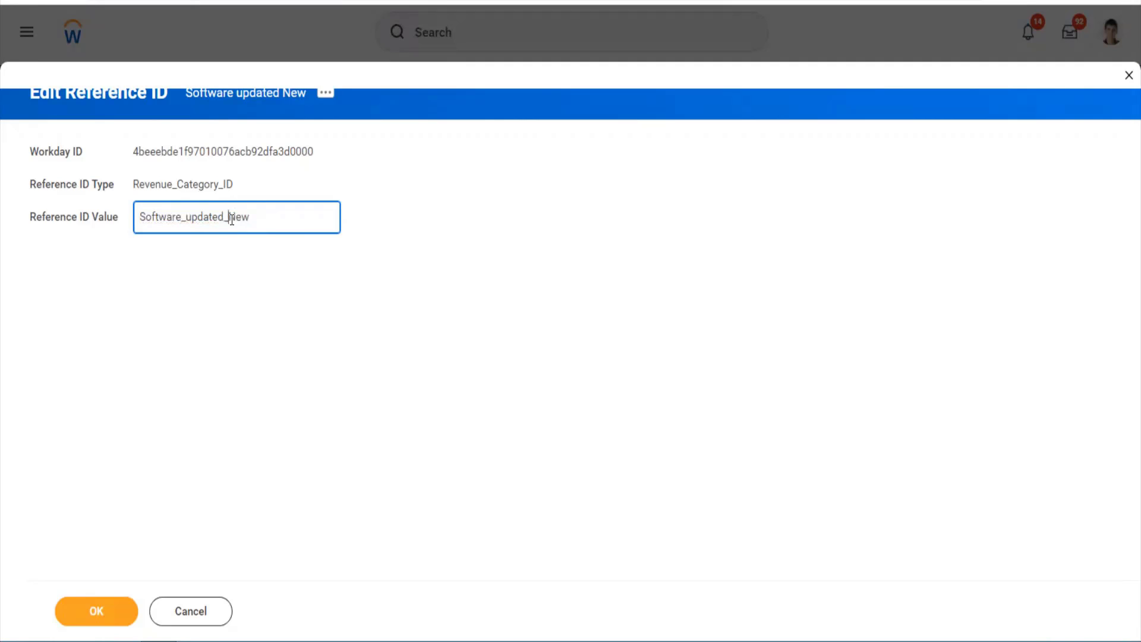
left_click(95, 612)
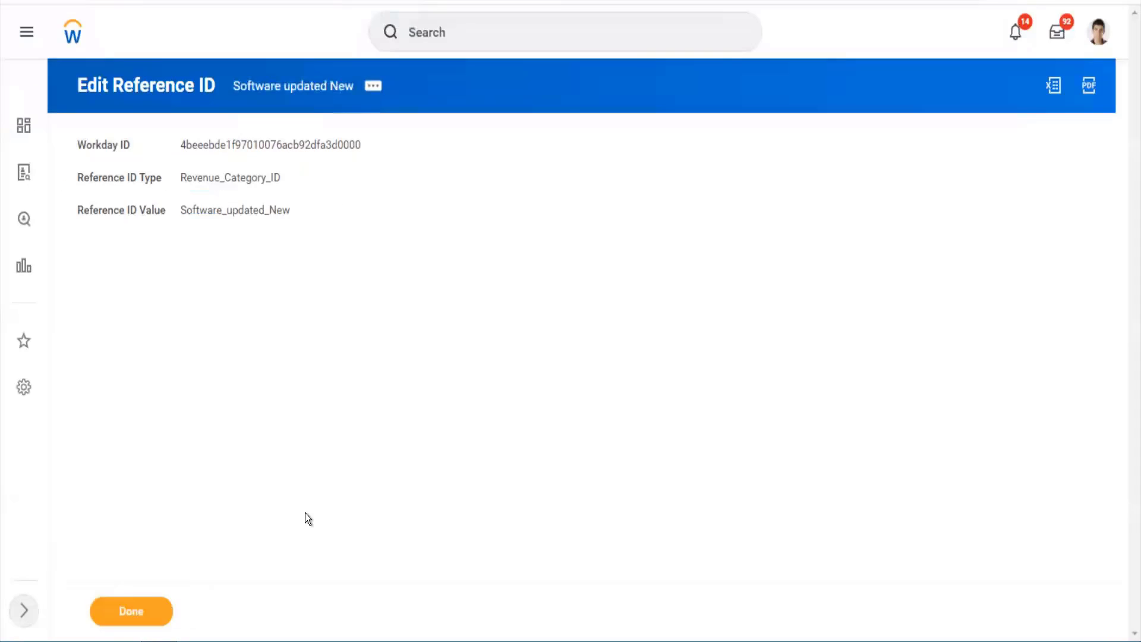
left_click(155, 611)
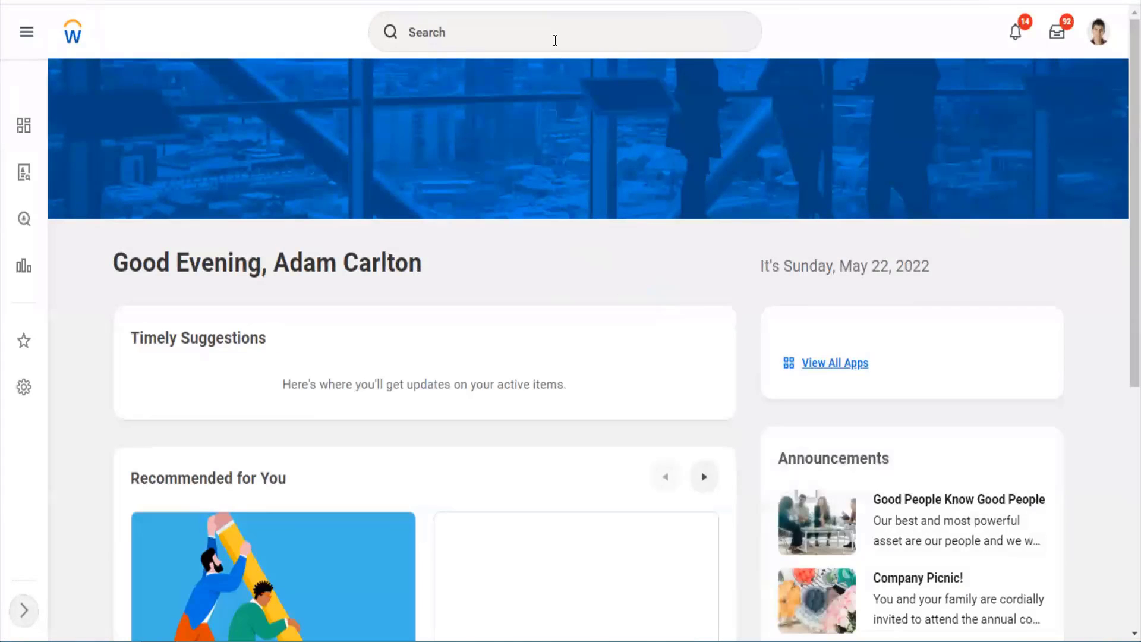
- Search 'cr sales ite' and open the Create Sales Item task
left_click(555, 41)
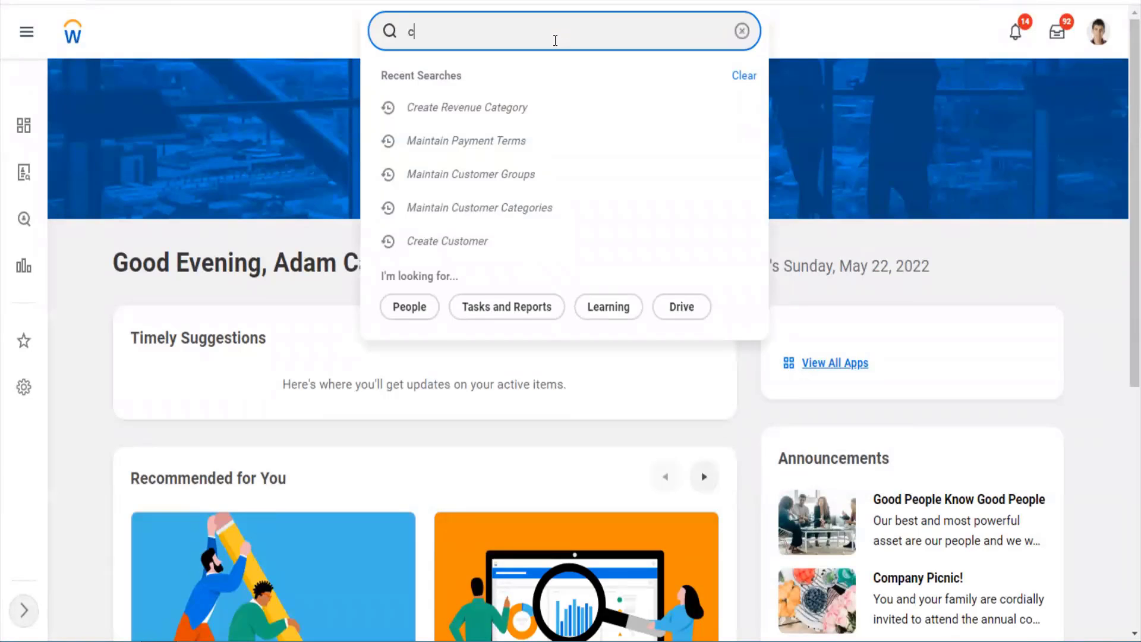
type("cr sales")
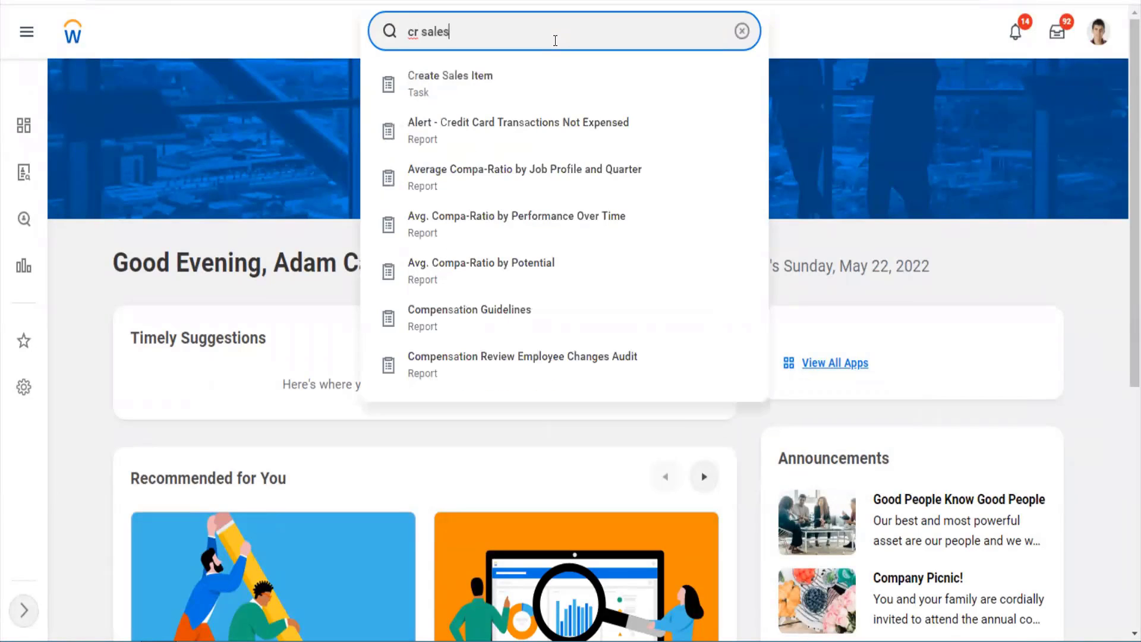
type(" ite")
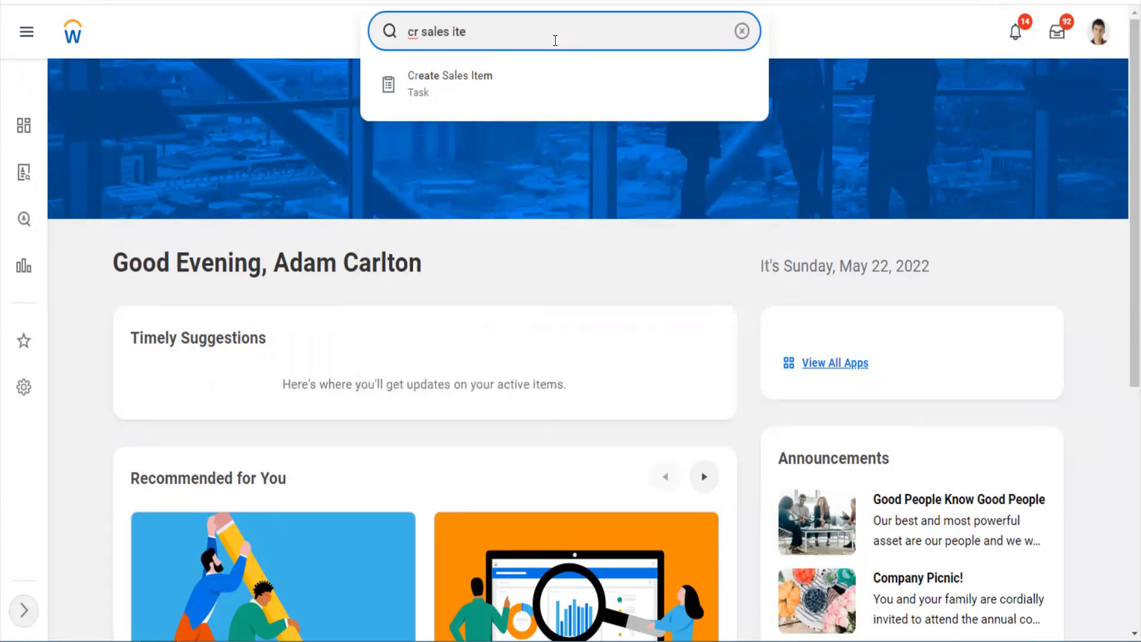
key("Down")
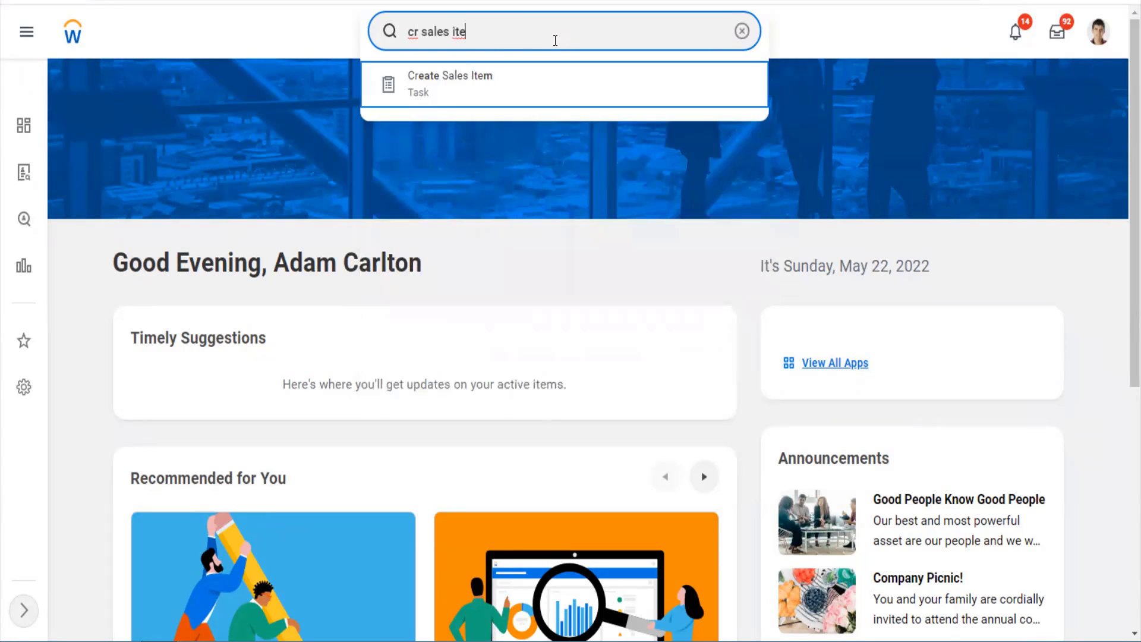
key("Return")
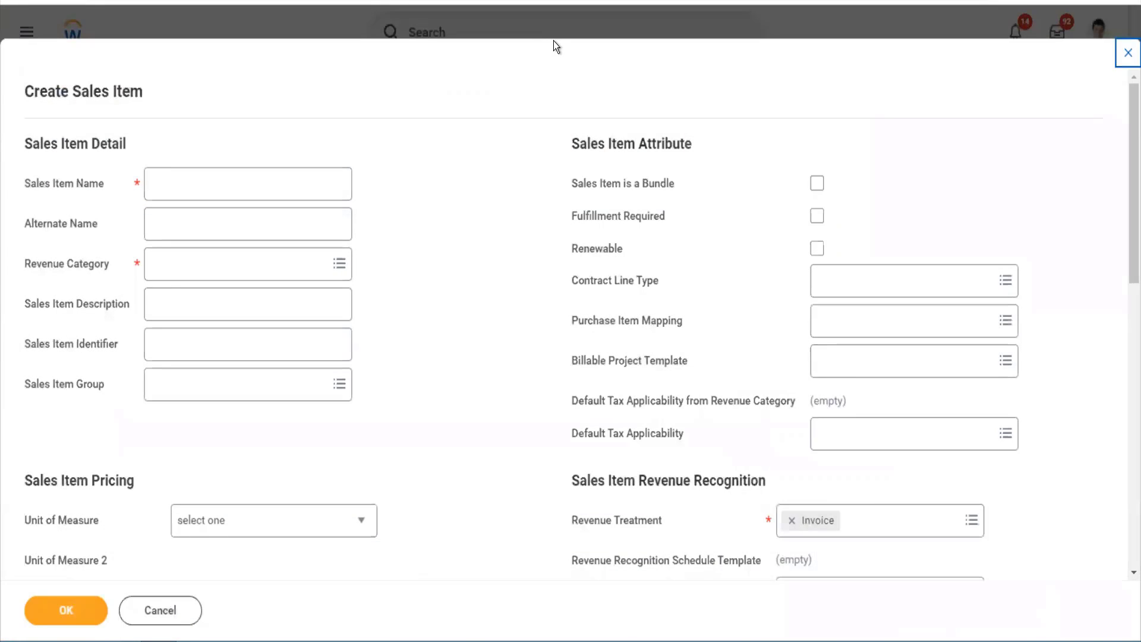
- Name the sales item 'Workday Finance Module'
left_click(315, 186)
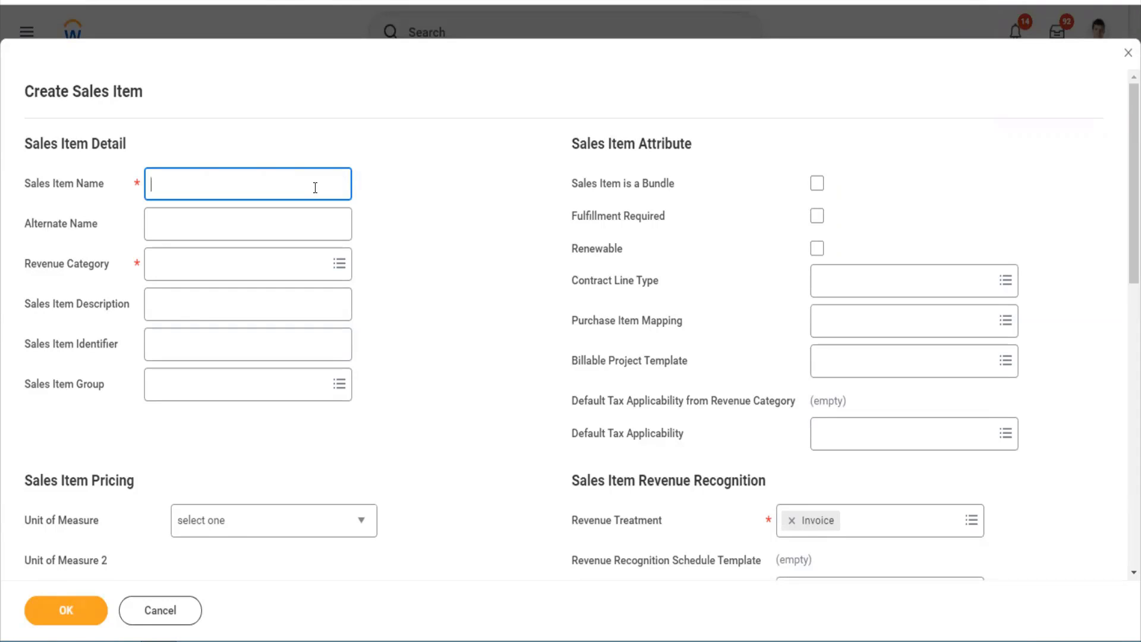
type("Workday Finance Module")
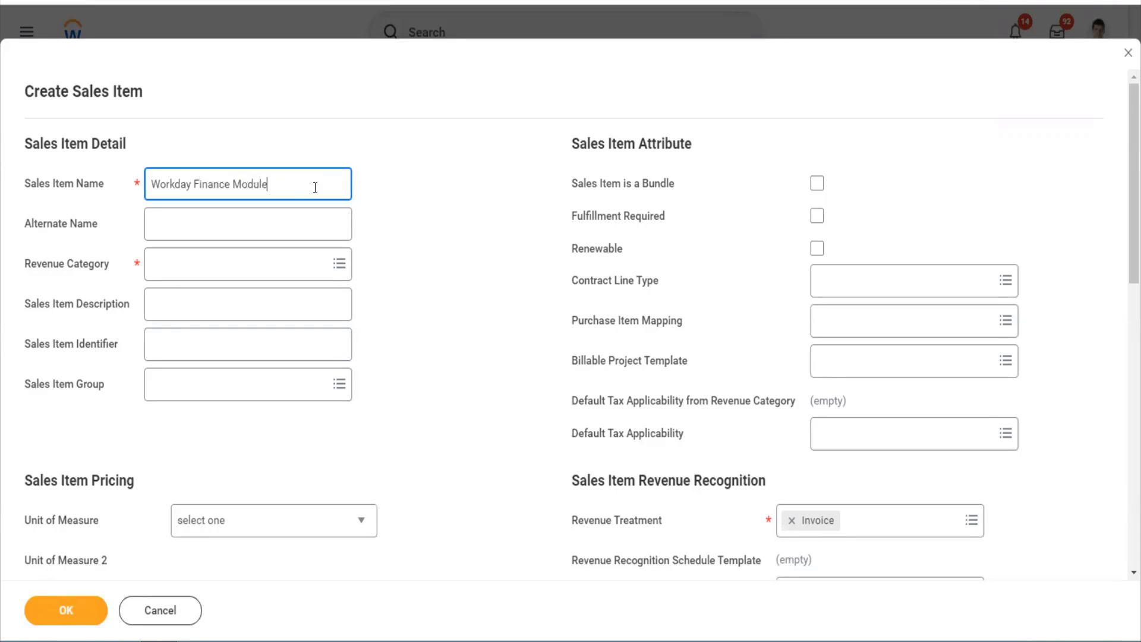
key("Tab")
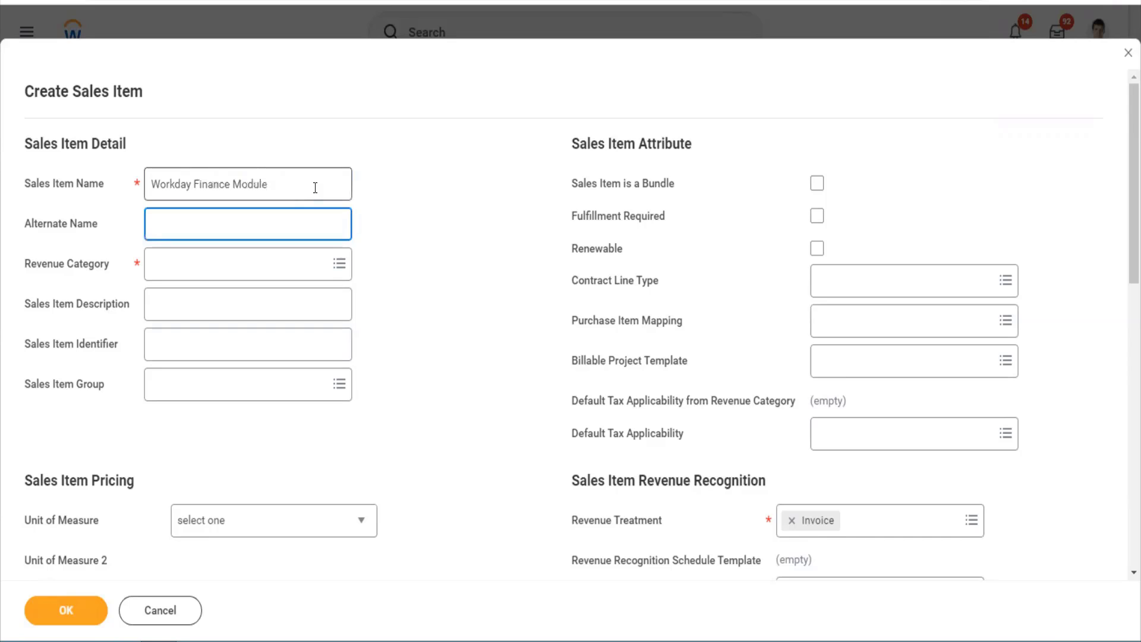
- Set the revenue category to Software updated New
key("Tab")
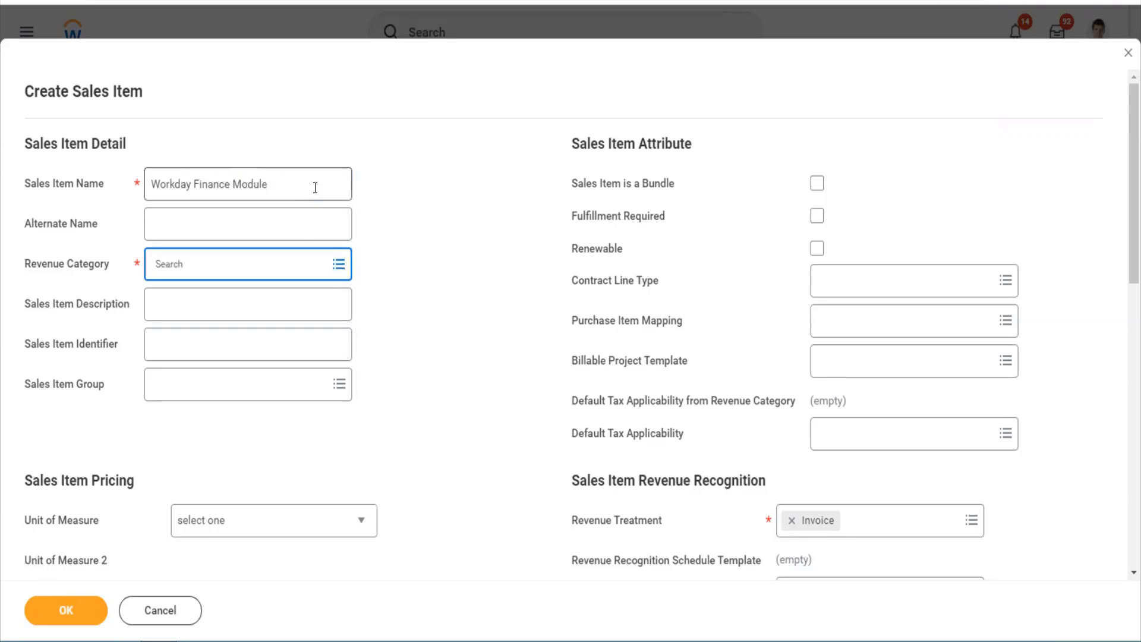
type("software")
key("Return")
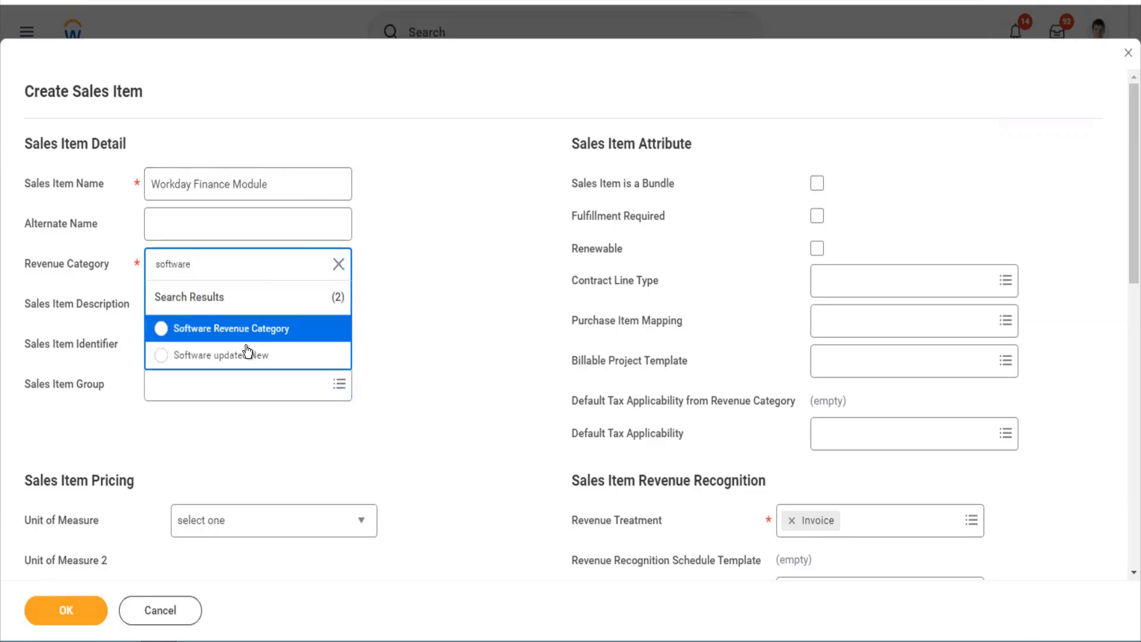
left_click(248, 357)
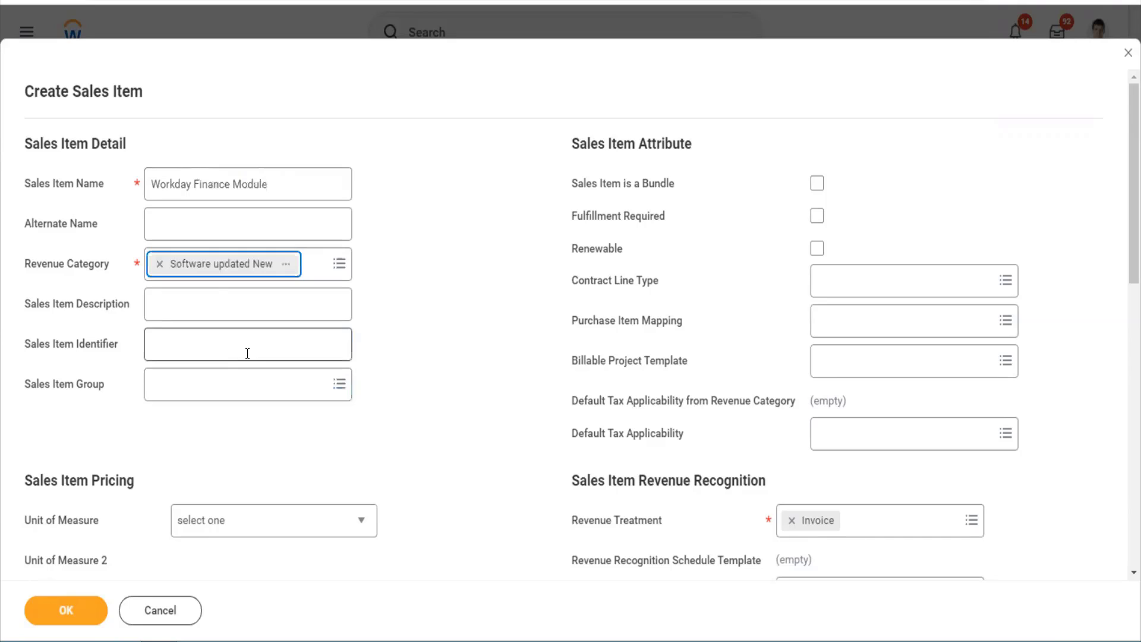
- Enter the description 'This is for companies who uses WD Financials'
left_click(217, 299)
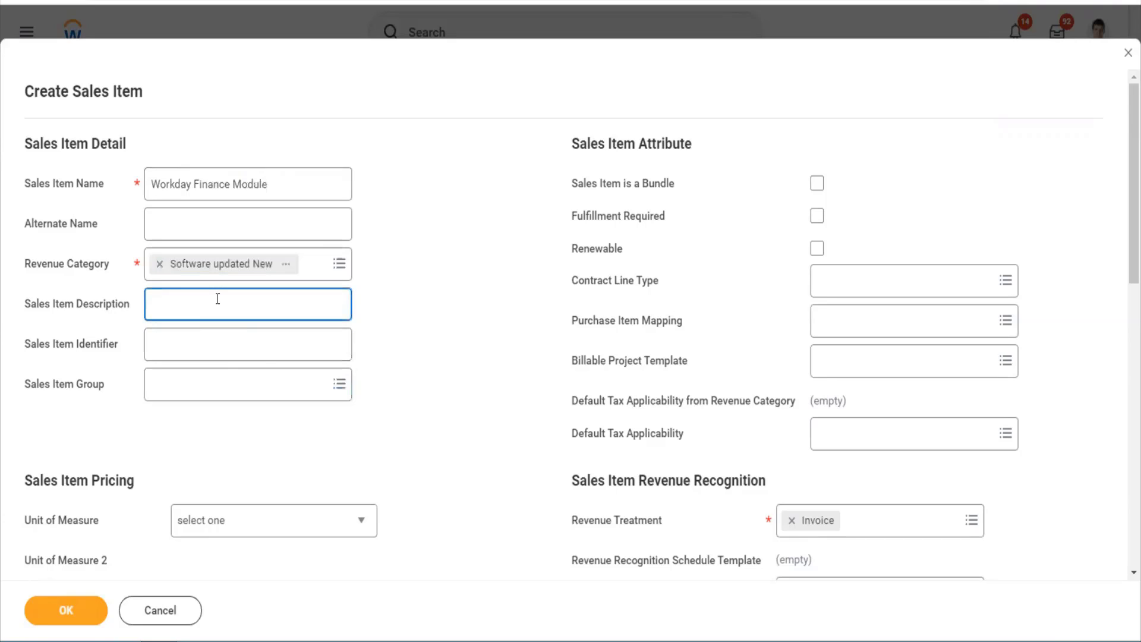
type("This is for companies who use")
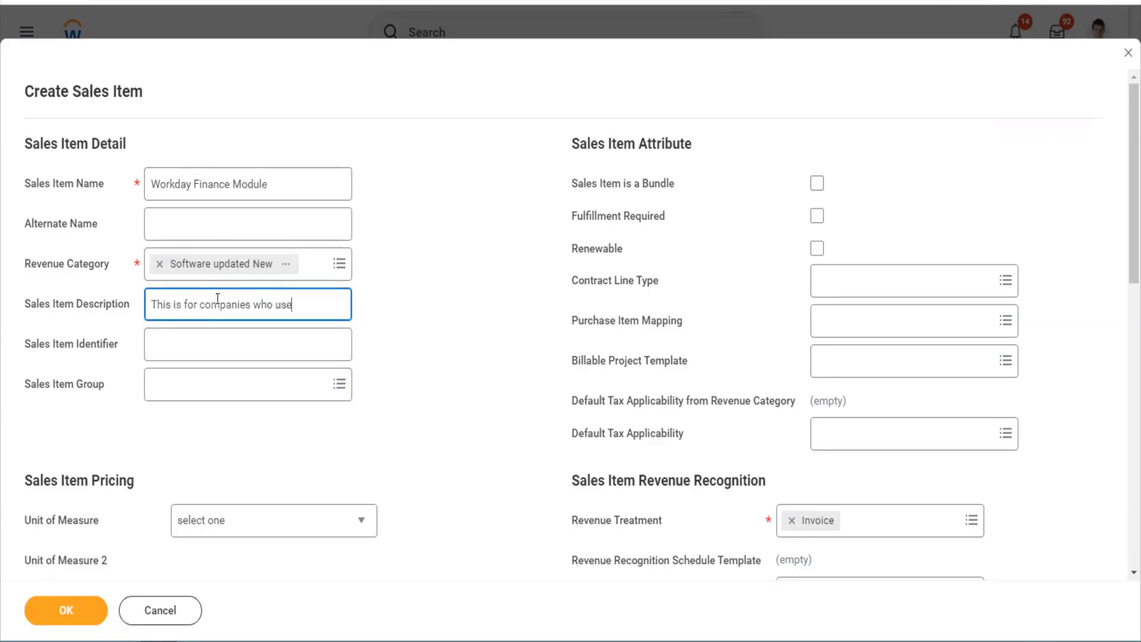
type("s WD Finance")
key("BackSpace")
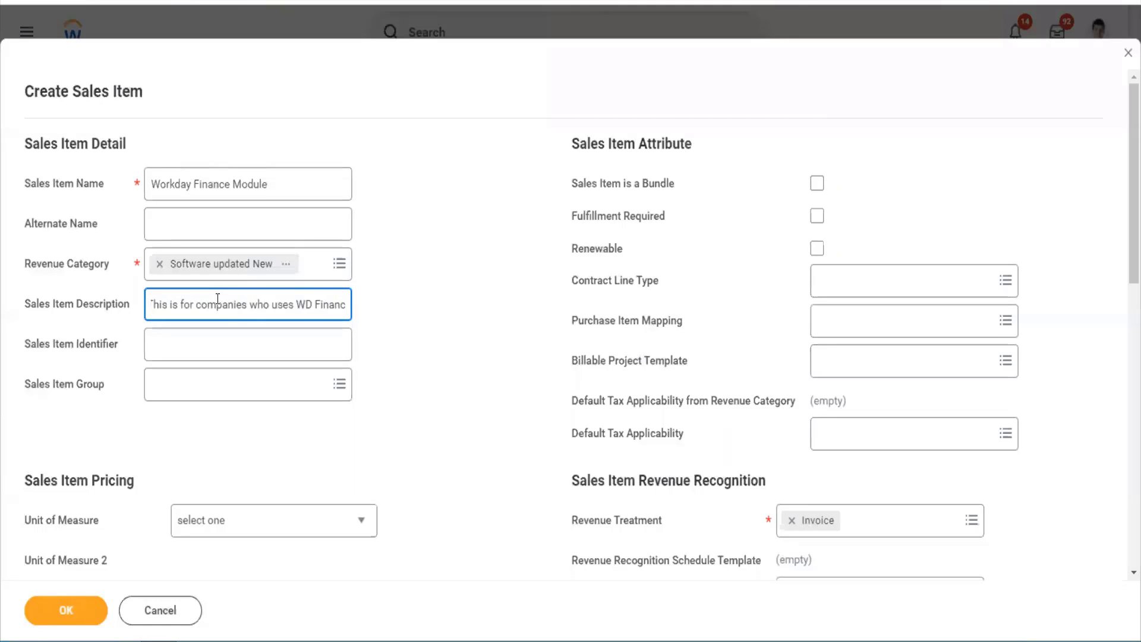
type("ials")
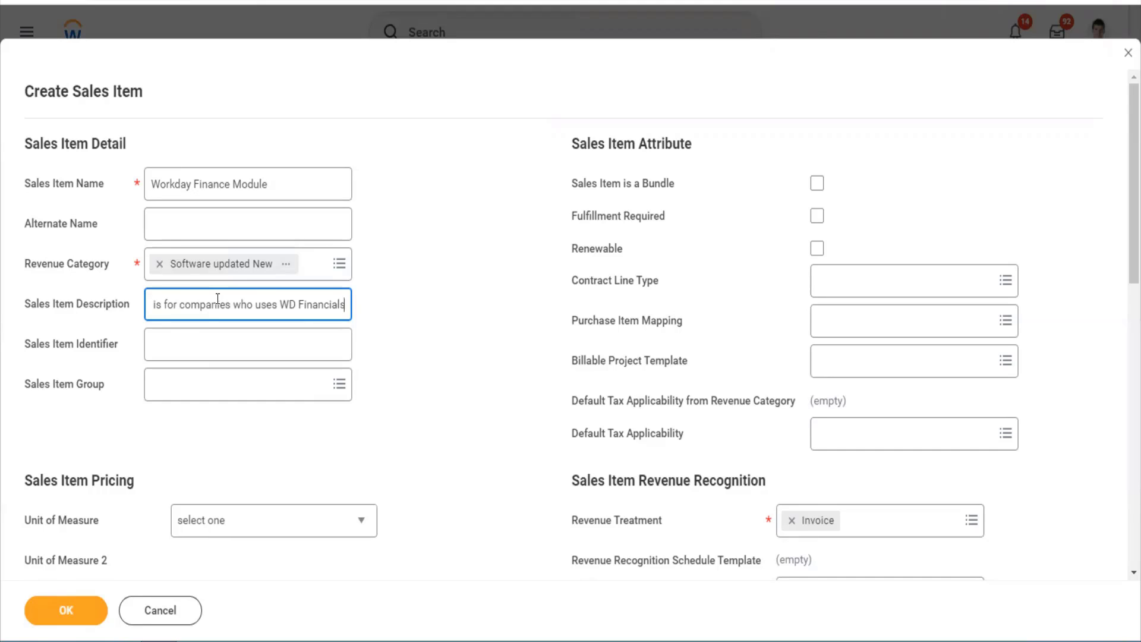
- Give the sales item identifier WFS1 and leave Renewable unchecked
left_click(206, 357)
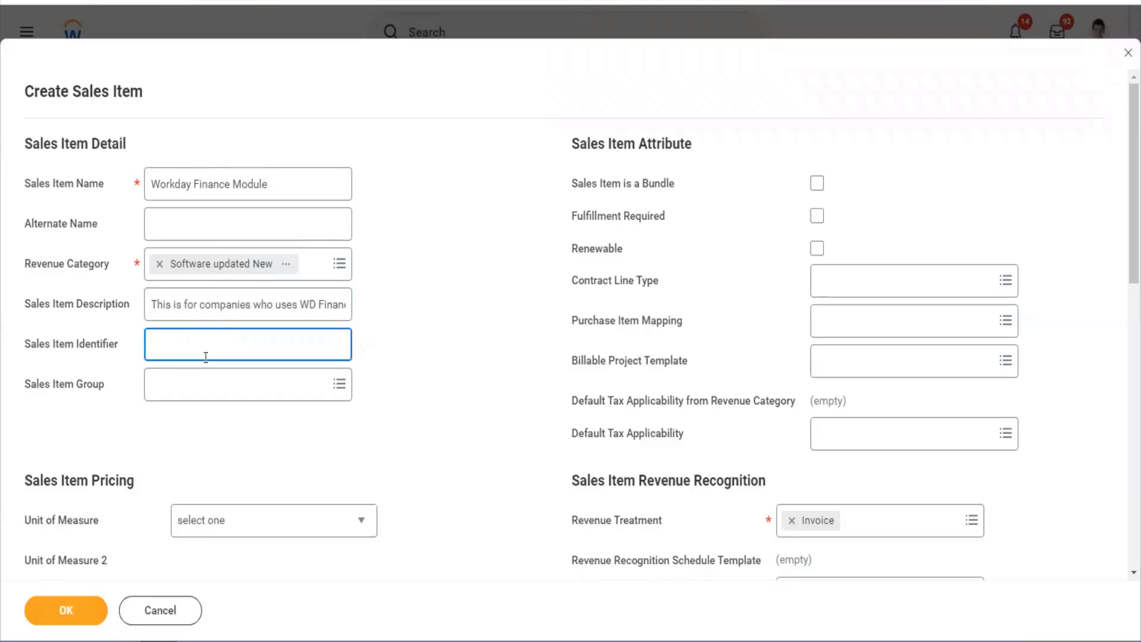
type("WFS11")
key("Tab")
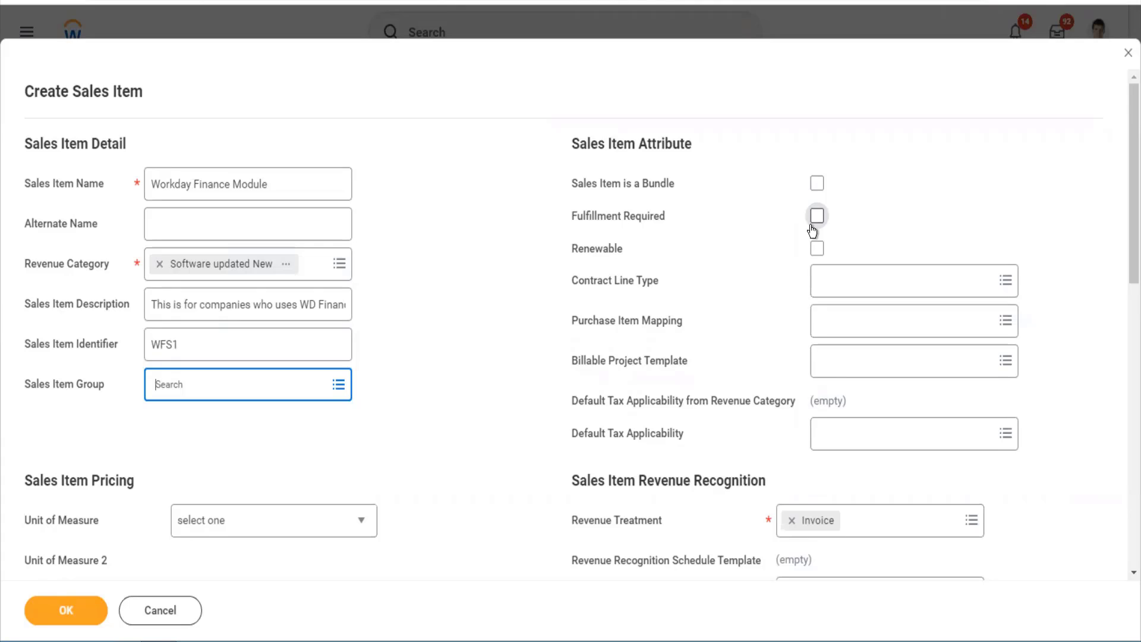
left_click(817, 249)
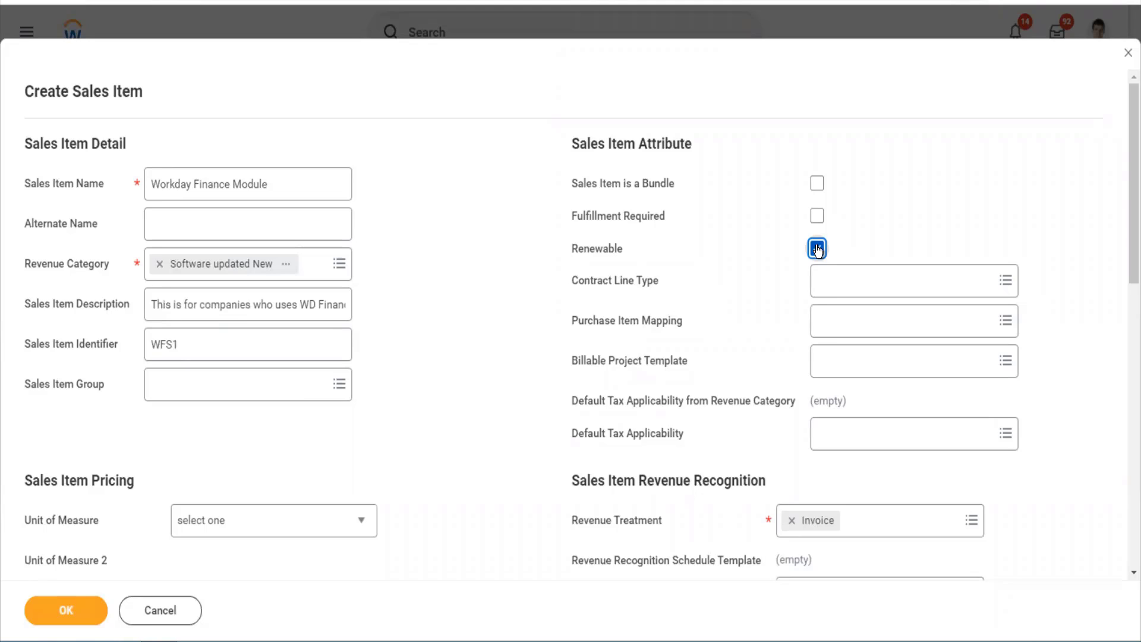
left_click(817, 248)
scroll(776, 438, "down", 2)
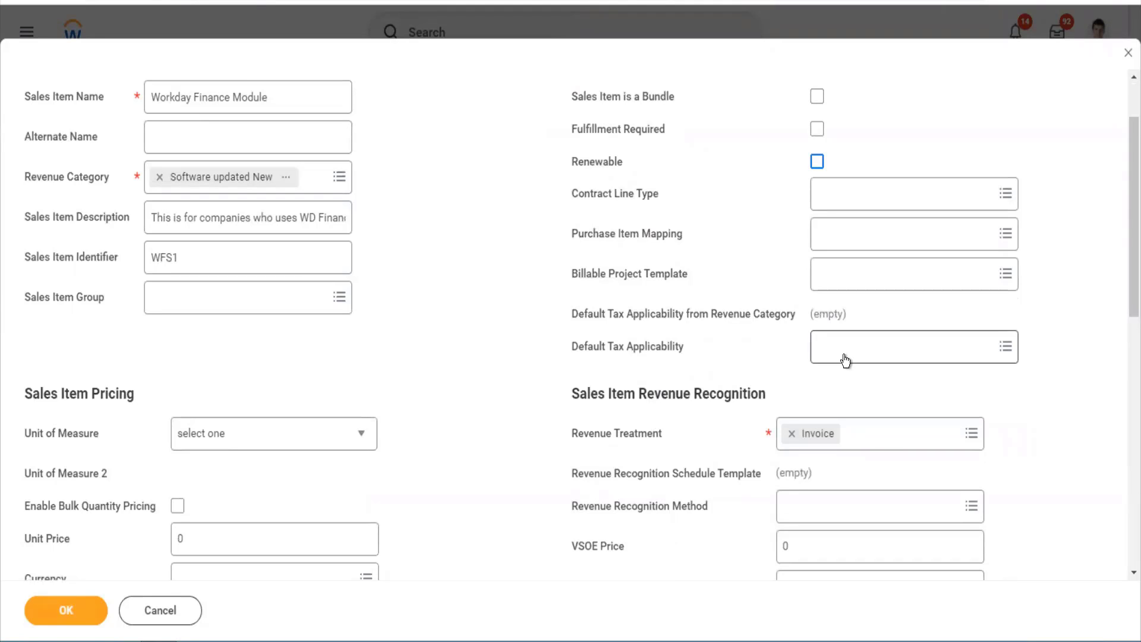
- Set the Unit of Measure to Each
scroll(431, 288, "down", 4)
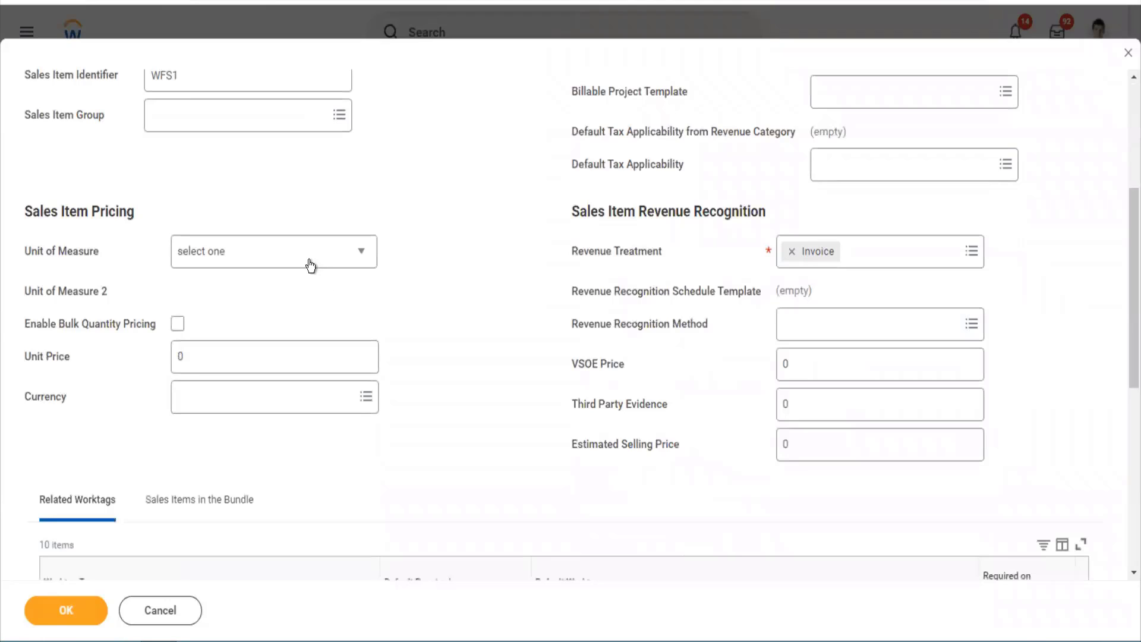
left_click(310, 265)
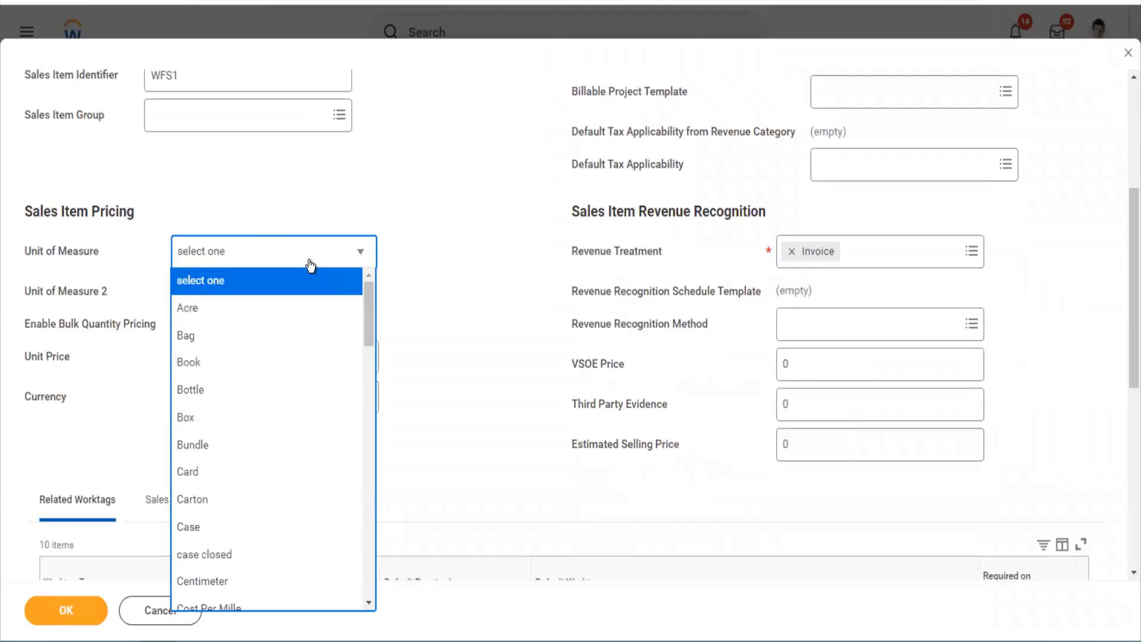
key("e")
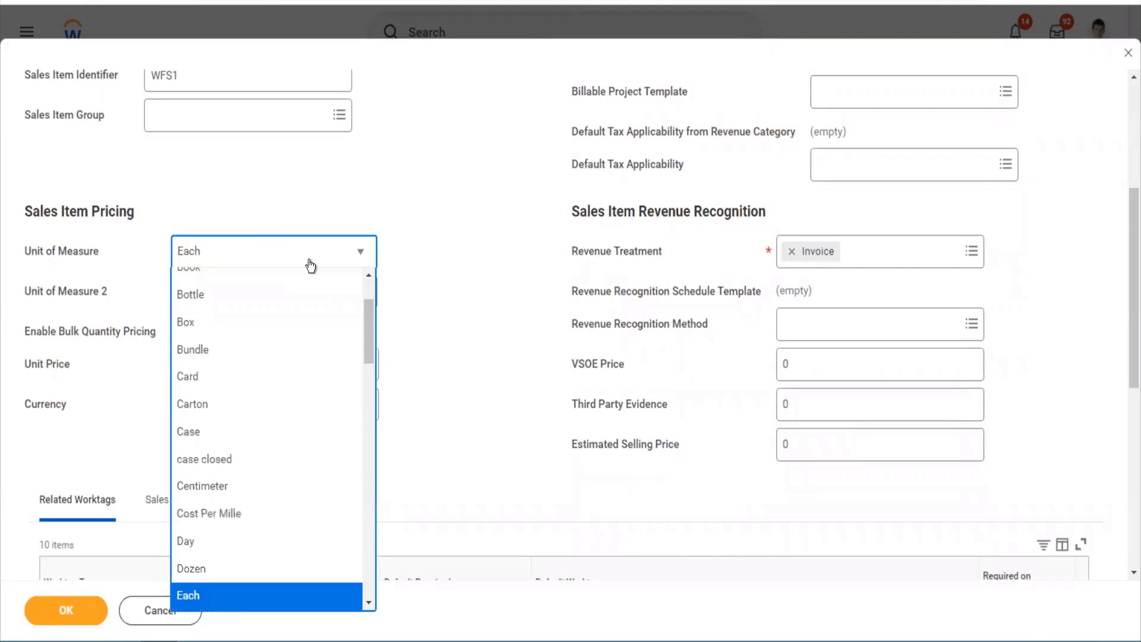
key("Return")
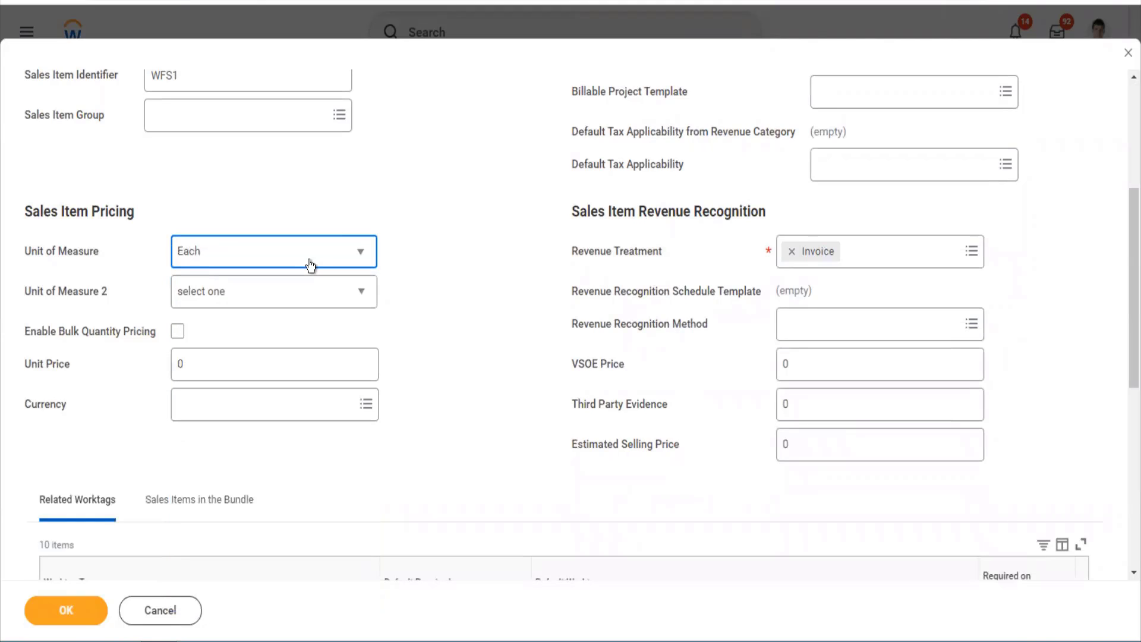
- Set Unit of Measure 2 to Box
left_click(270, 291)
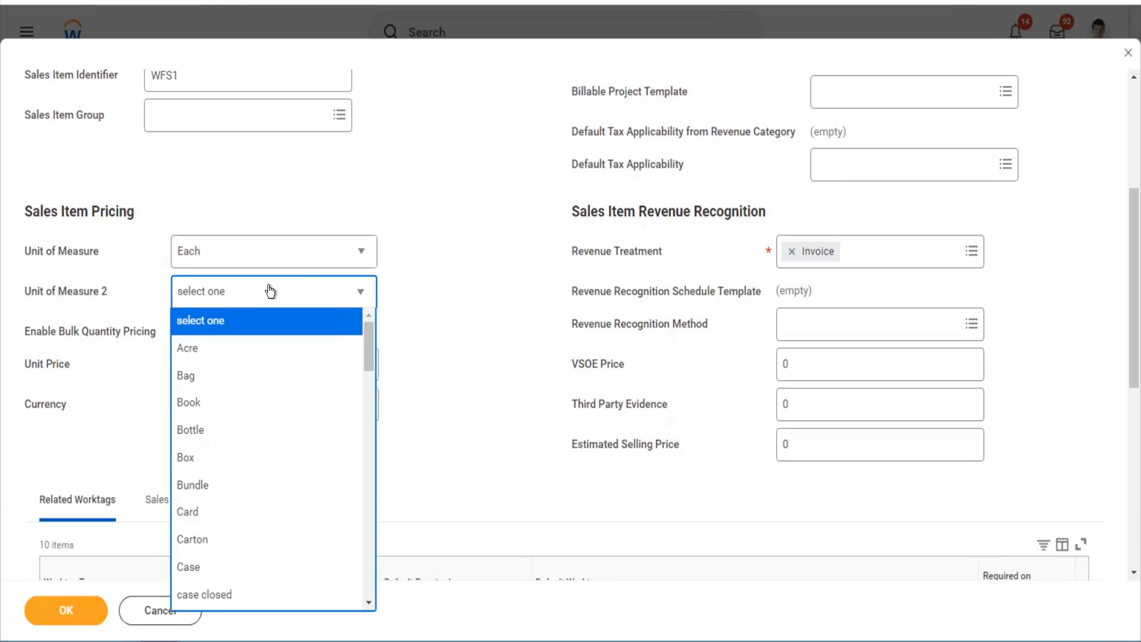
left_click(406, 338)
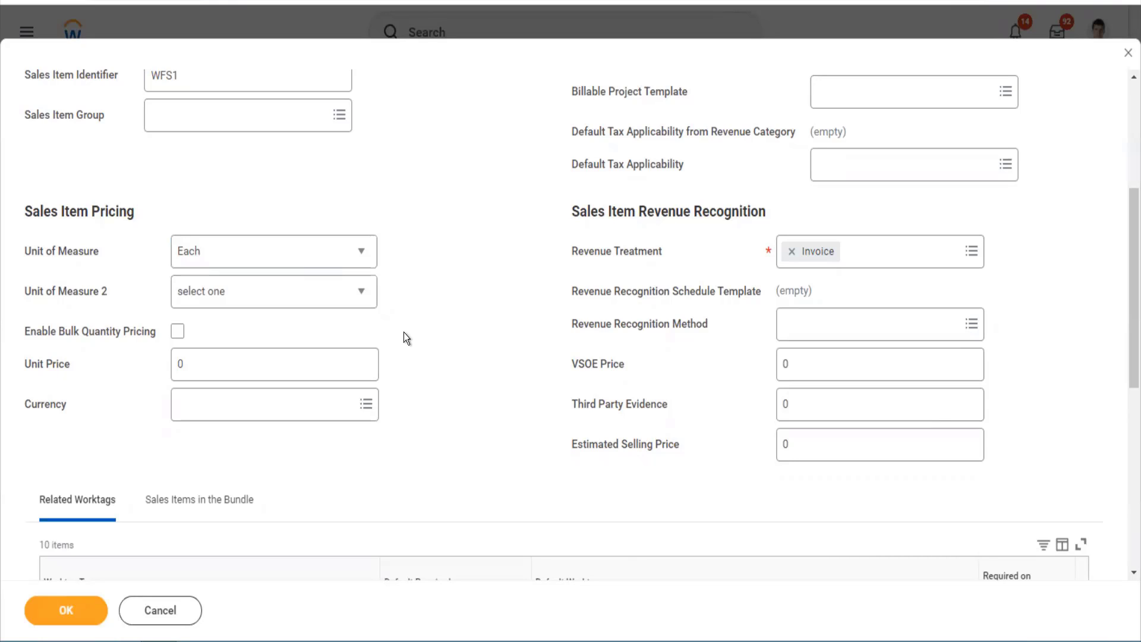
left_click(287, 305)
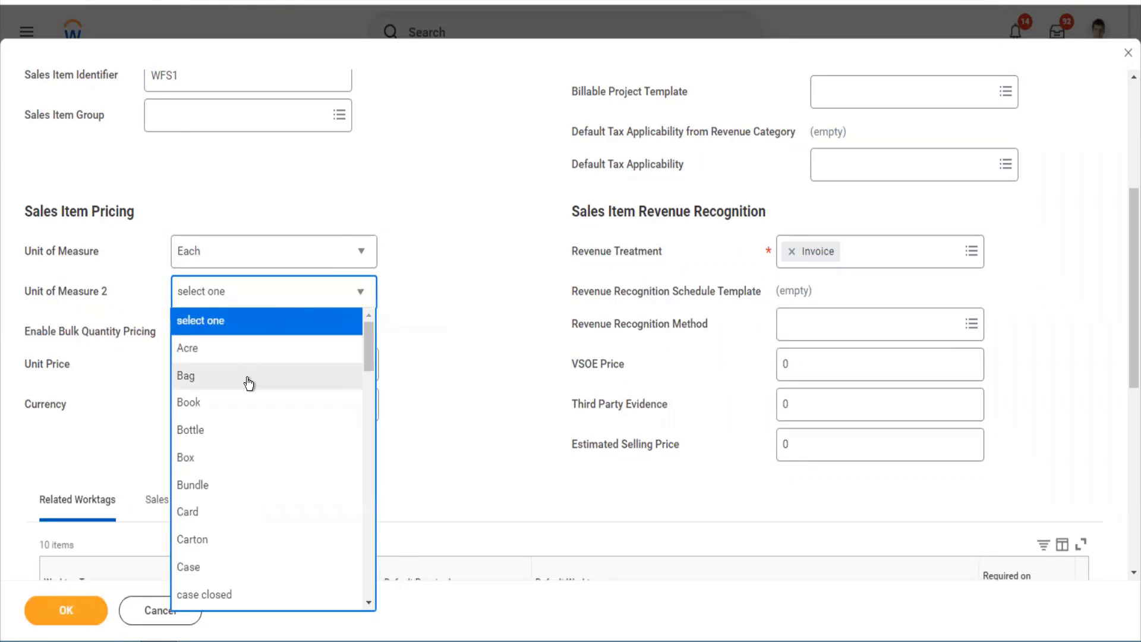
left_click(248, 380)
left_click(243, 309)
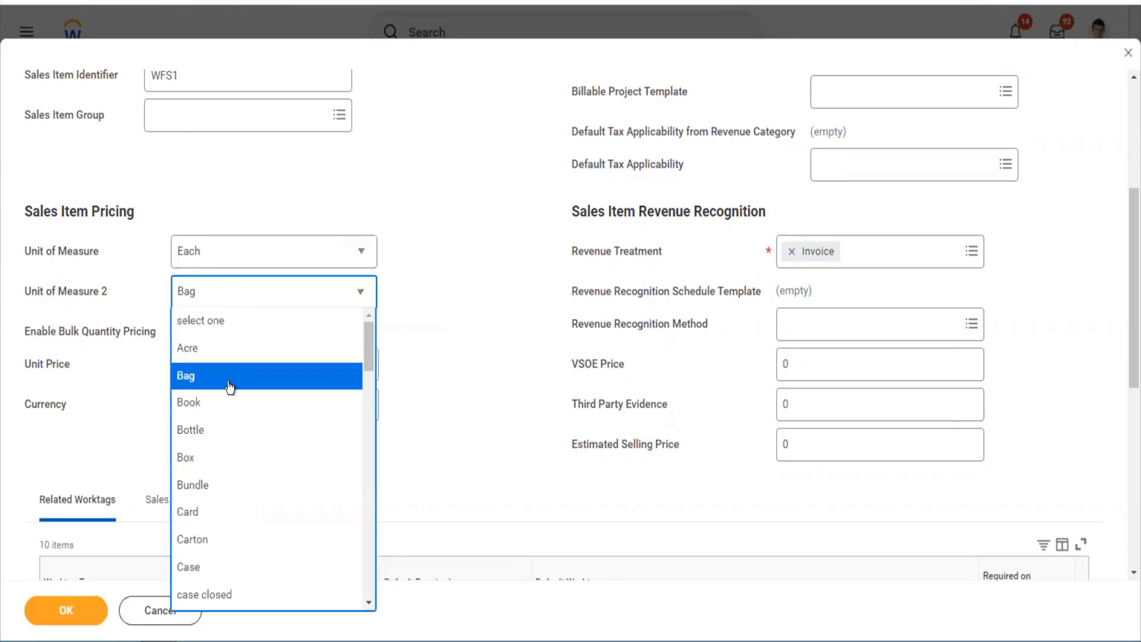
left_click(190, 463)
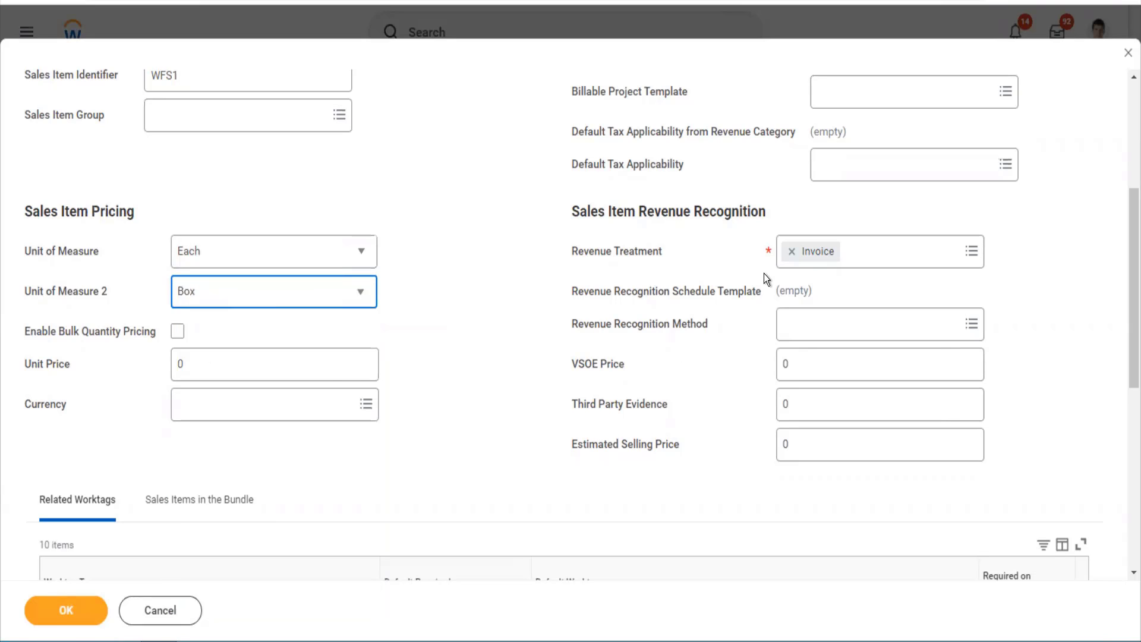
- Set the sales item's unit price to 1000 in USD
scroll(771, 224, "up", 5)
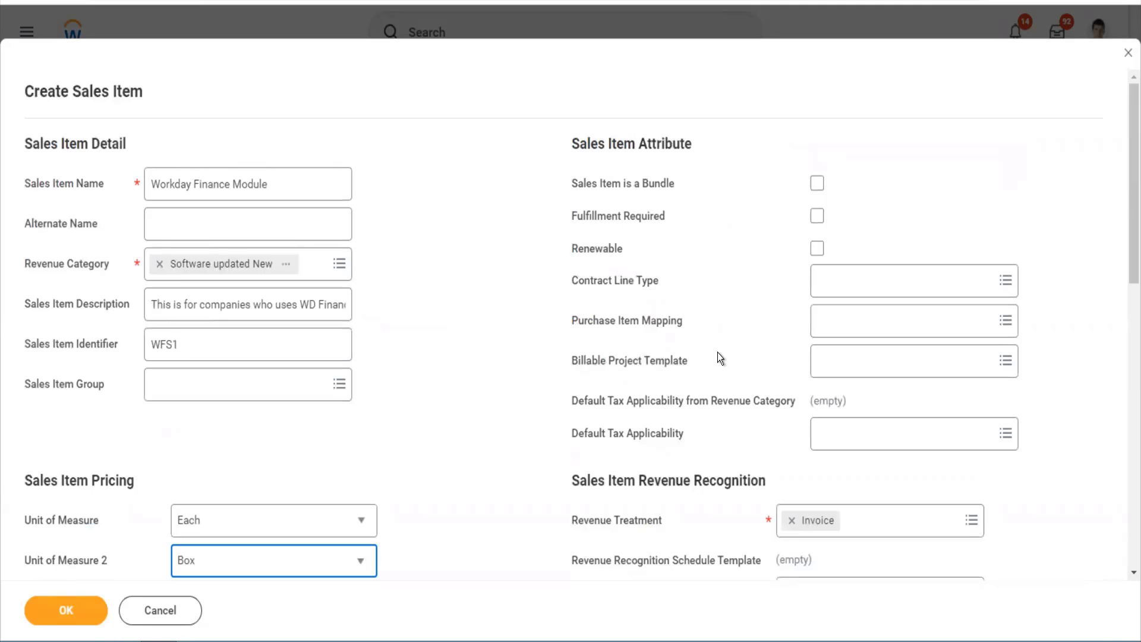
scroll(719, 355, "down", 6)
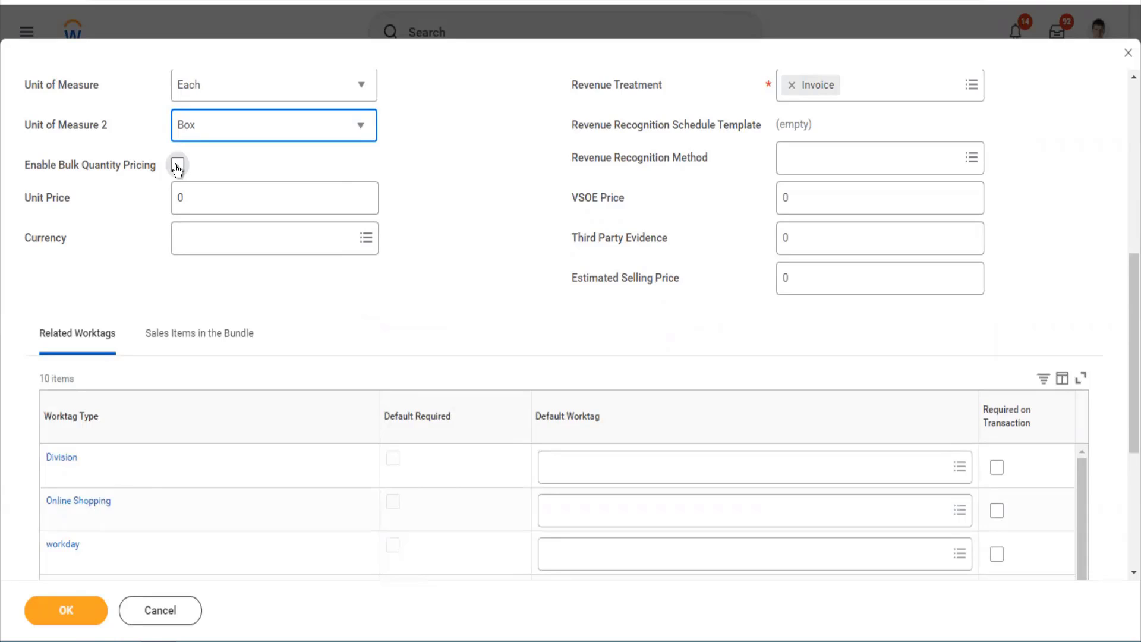
left_click(194, 196)
double_click(176, 195)
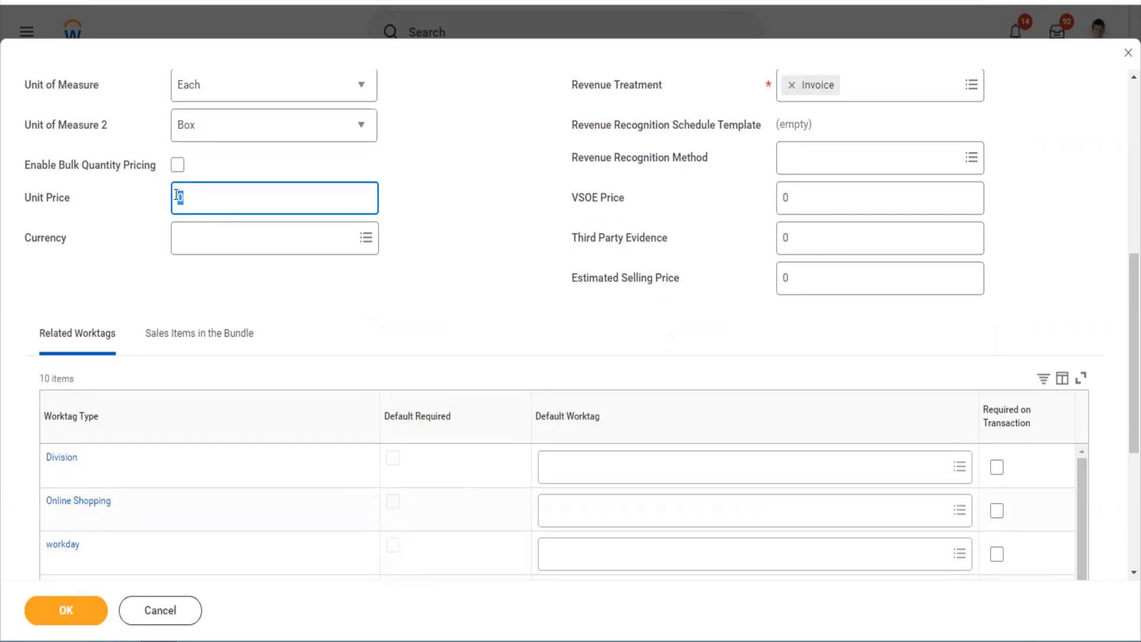
type("1000")
key("Tab")
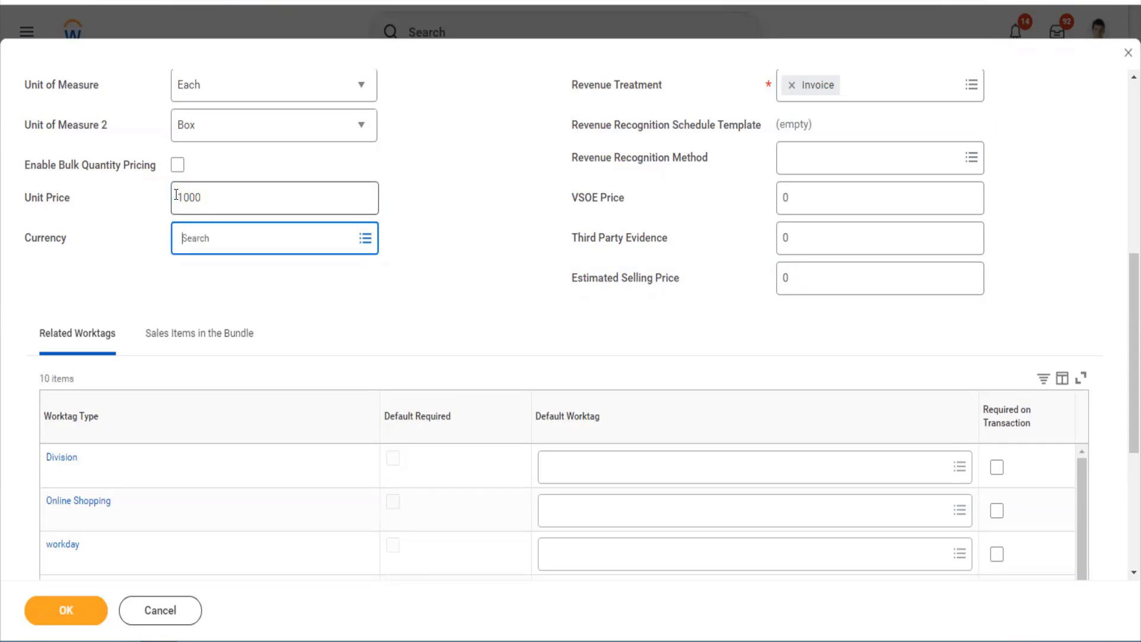
type("USD")
key("Return")
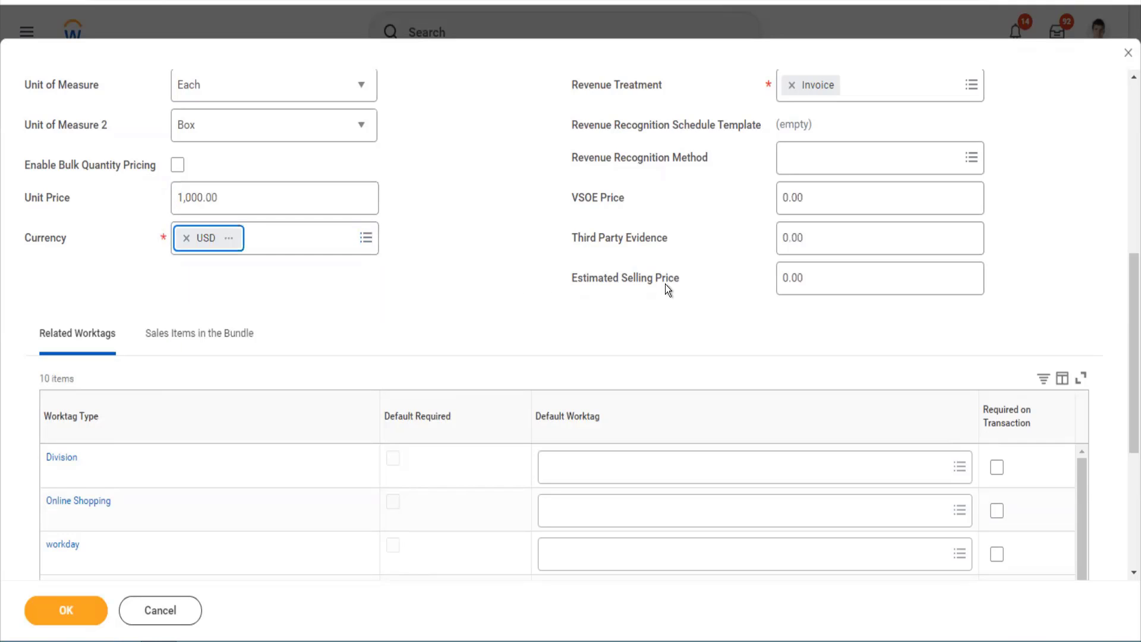
- Keep revenue treatment as Invoice and select the sales item name for copying
scroll(713, 290, "up", 3)
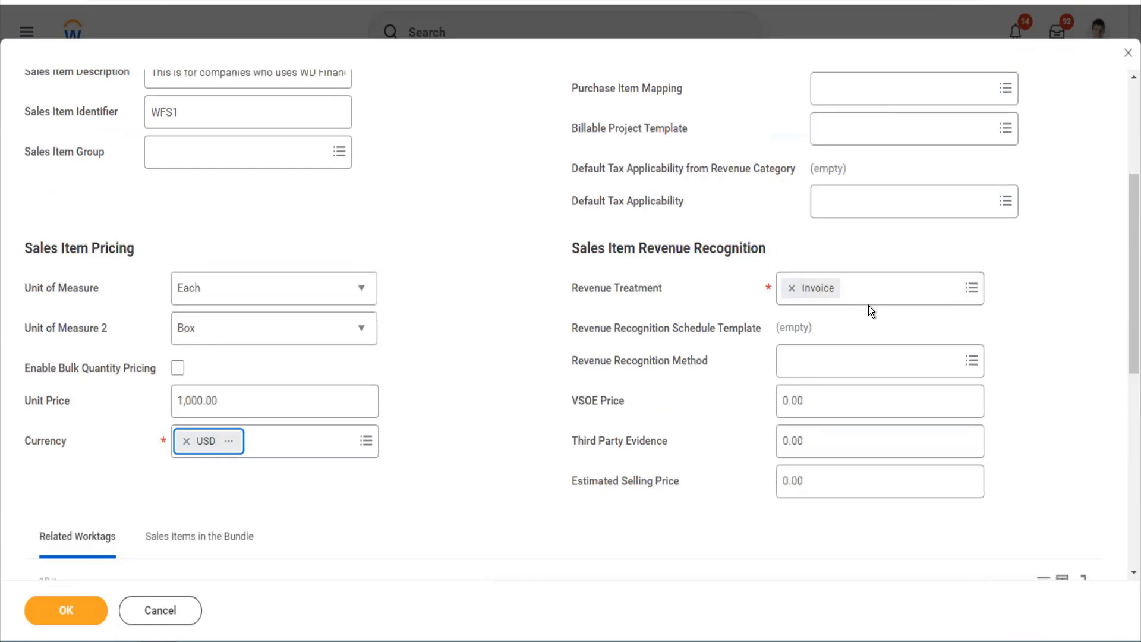
left_click(870, 304)
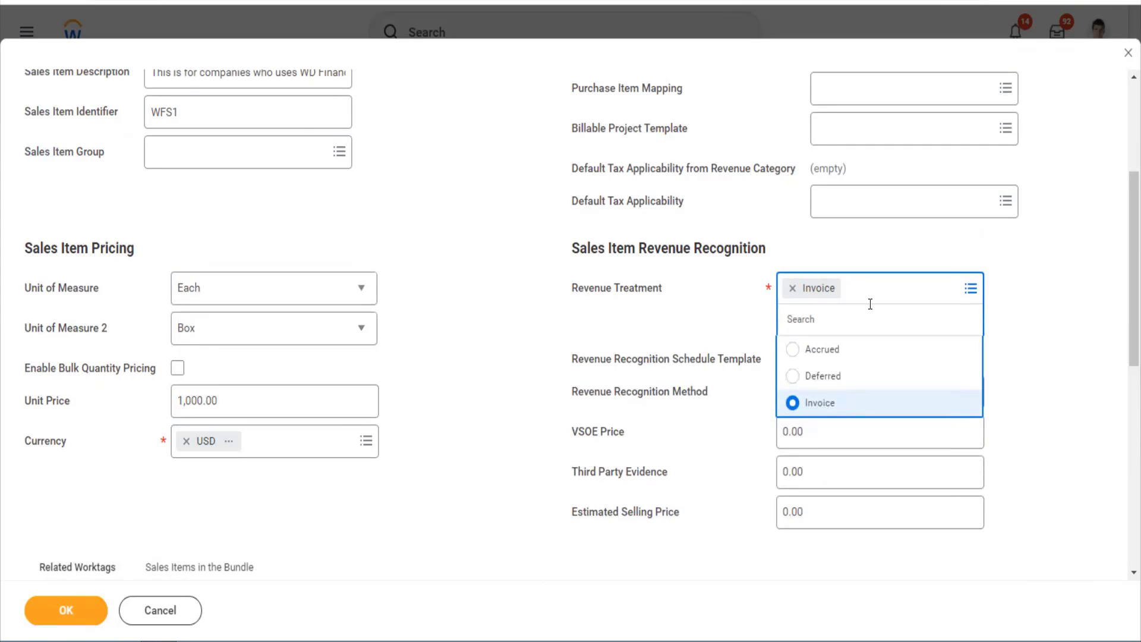
left_click(1012, 389)
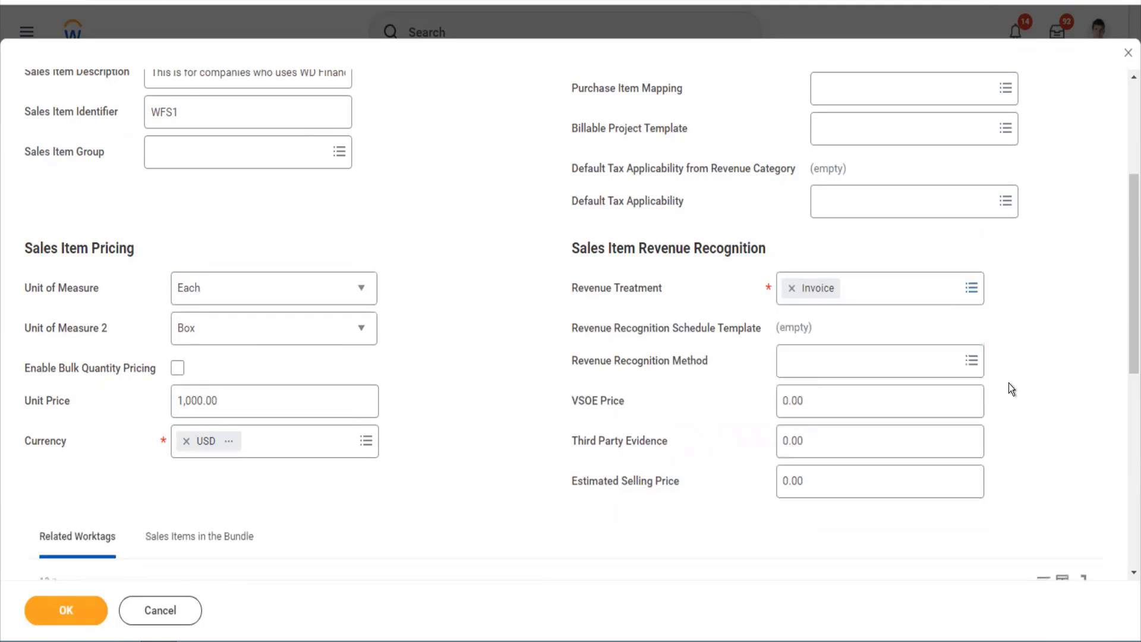
scroll(475, 285, "down", 8)
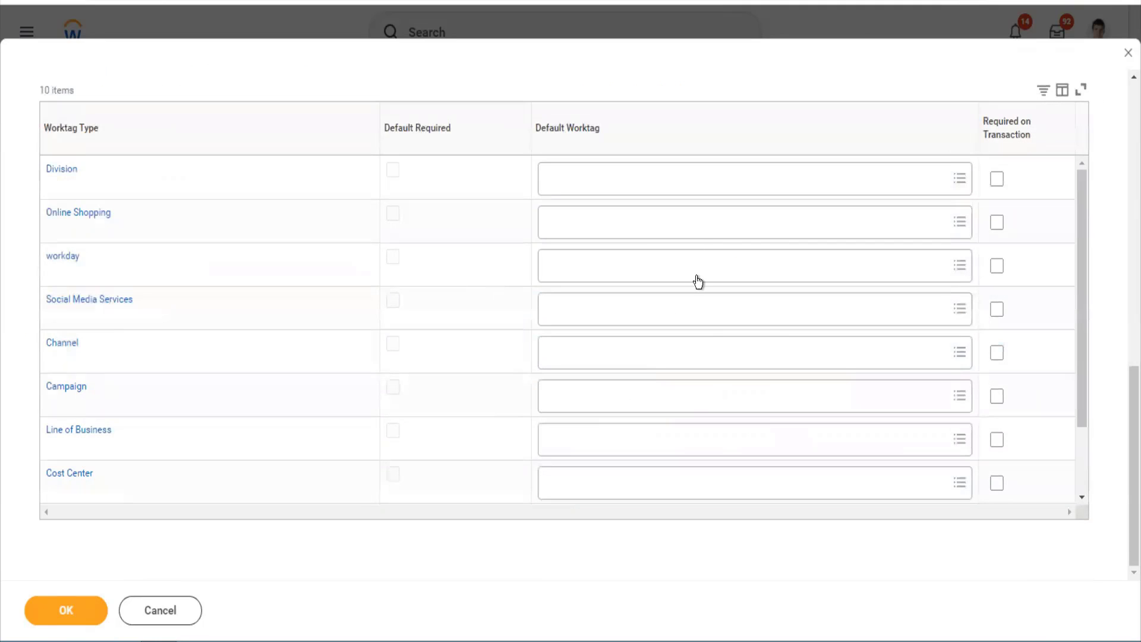
scroll(707, 383, "up", 8)
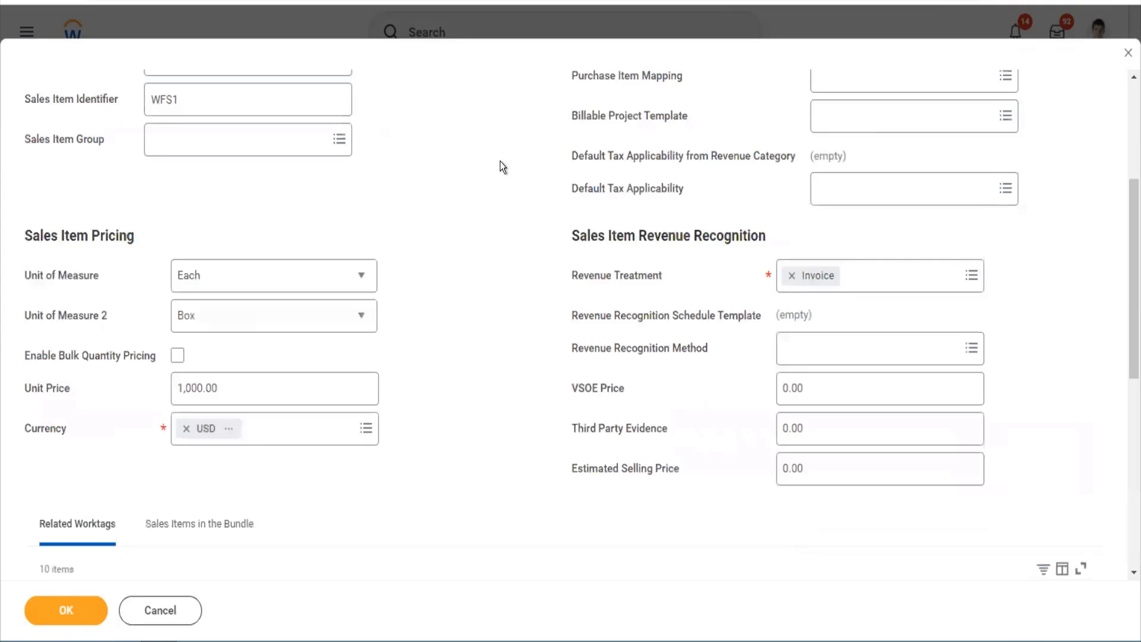
left_click(290, 198)
left_click_drag(289, 199, 136, 195)
key("ctrl+c")
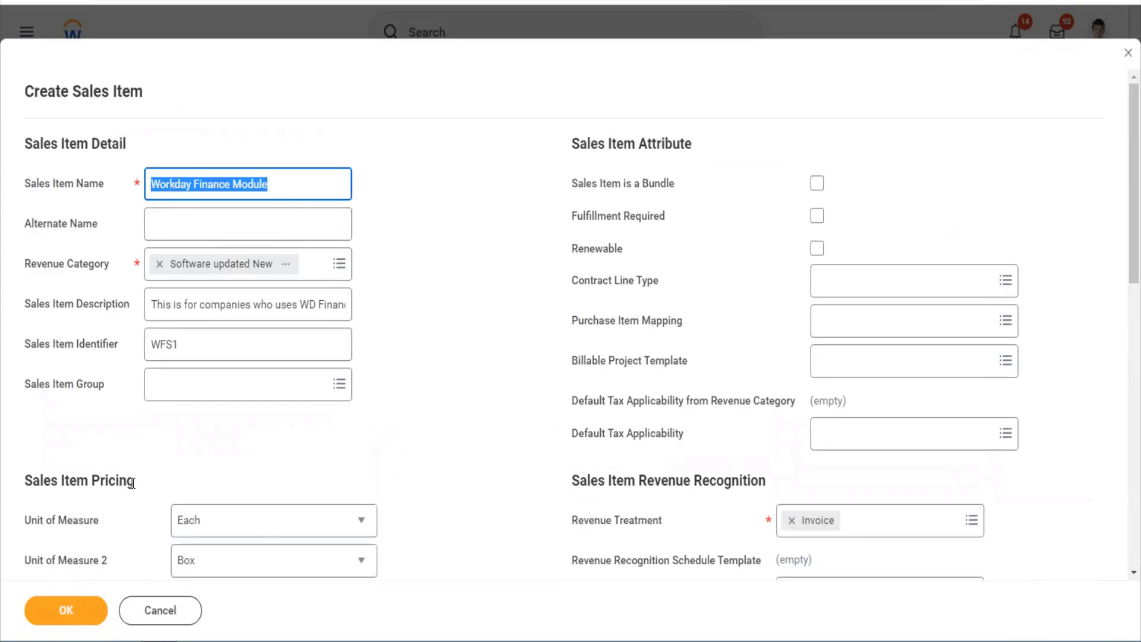
- Save the Workday Finance Module sales item and open its Edit Reference ID task
left_click(70, 612)
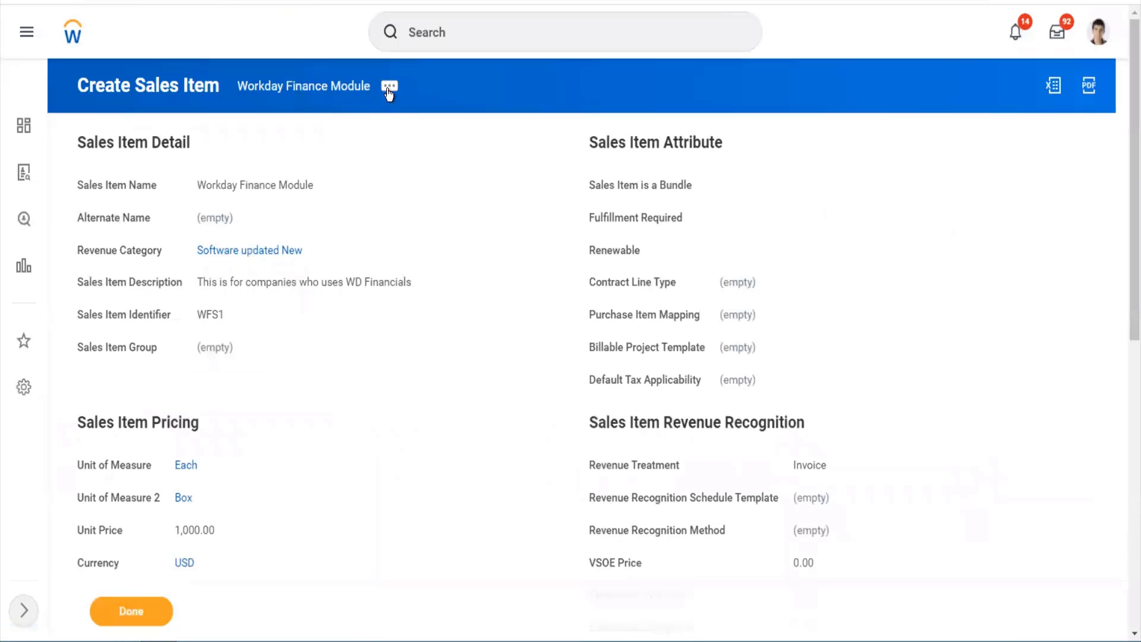
left_click(388, 95)
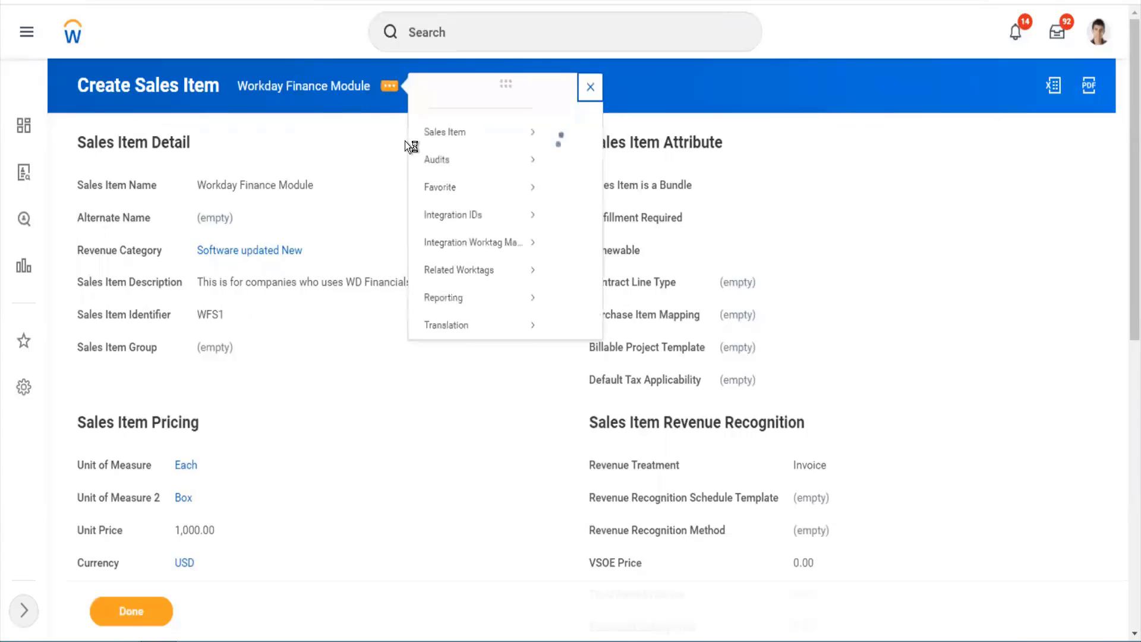
mouse_move(490, 237)
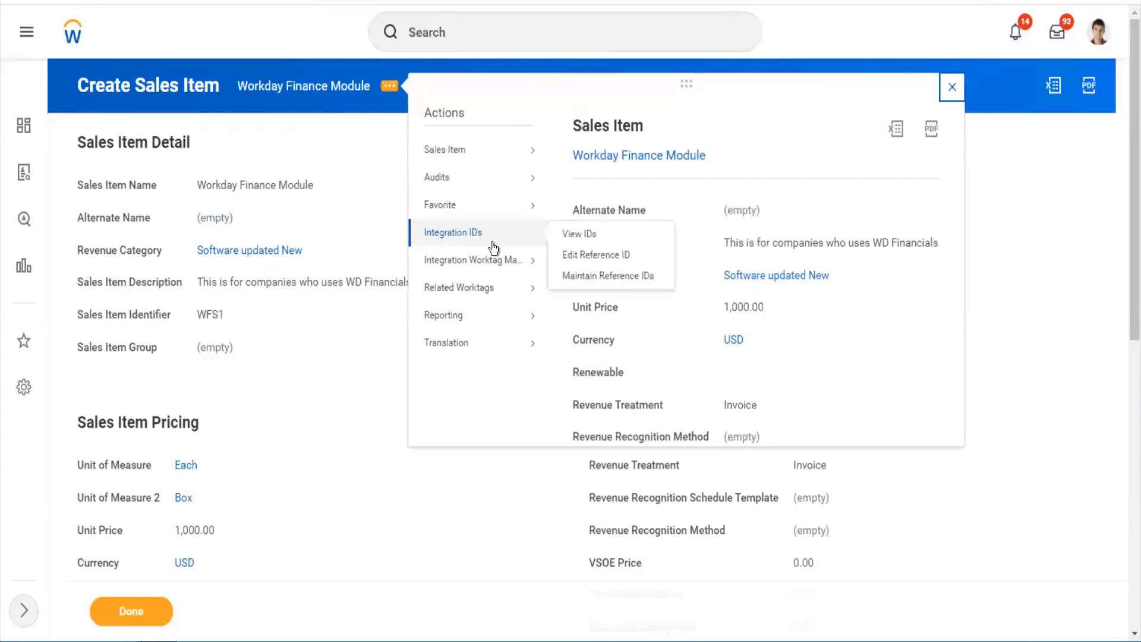
left_click(586, 254)
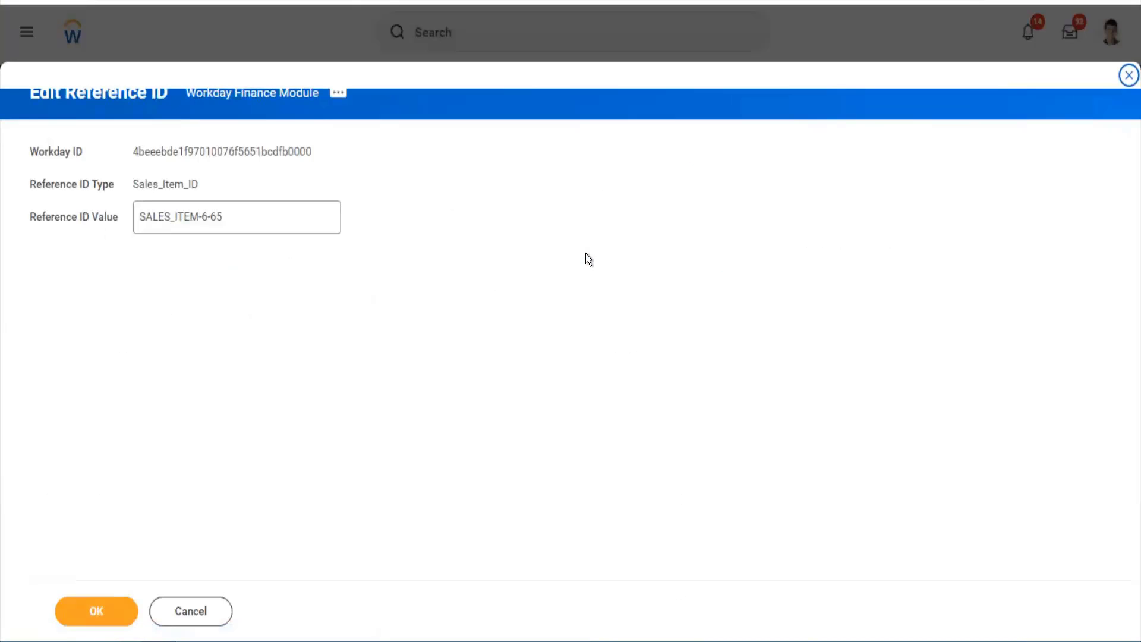
- Replace the reference ID with 'Workday_Finance_Module' and save it
left_click(292, 232)
key("ctrl+a")
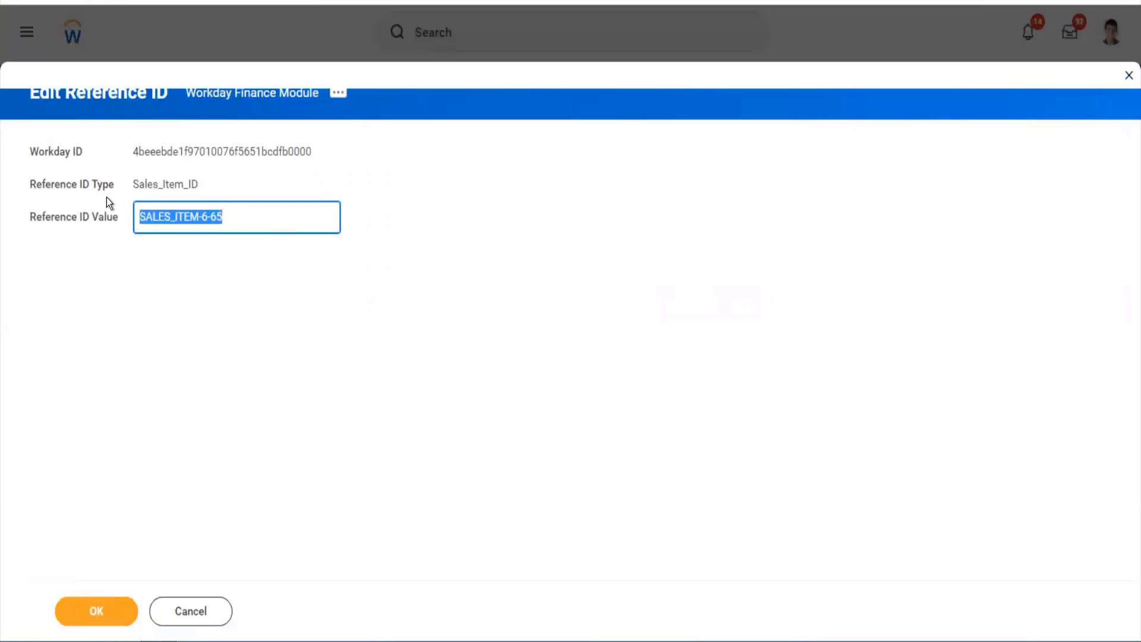
key("ctrl+v")
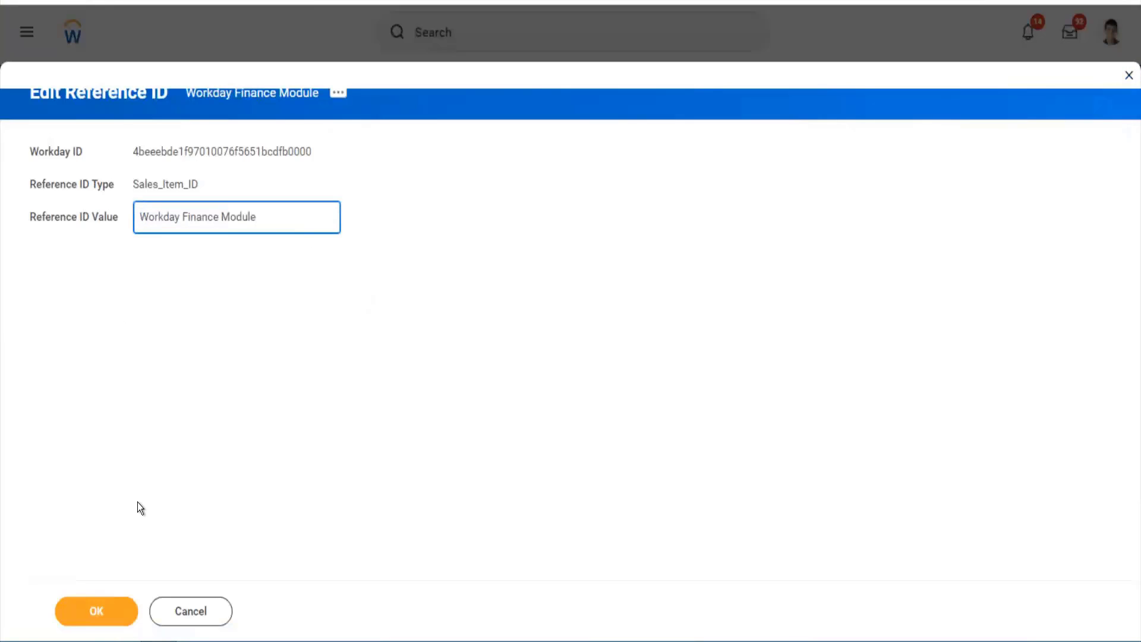
left_click(183, 222)
key("BackSpace")
type("_")
key("Right")
key("Right")
key("Right")
key("Right")
key("Right")
key("Right")
key("Right")
key("Right")
key("Right")
key("BackSpace")
type("_")
left_click(112, 616)
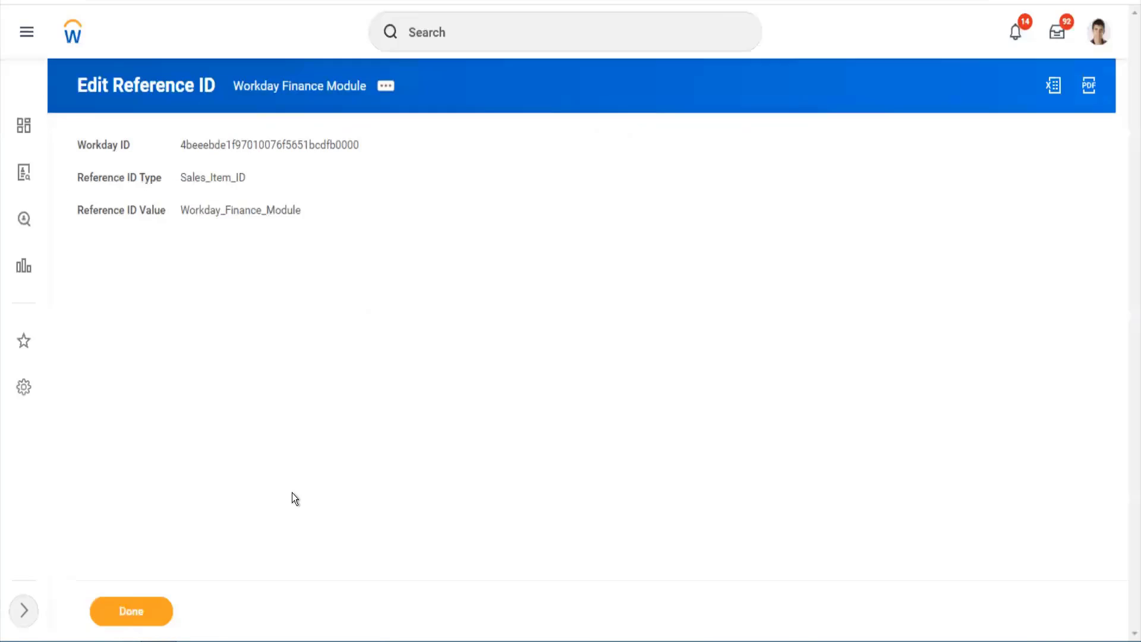
- Close the reference ID page and open Maintain Customer Categories via 'mai cust cat'
left_click(159, 612)
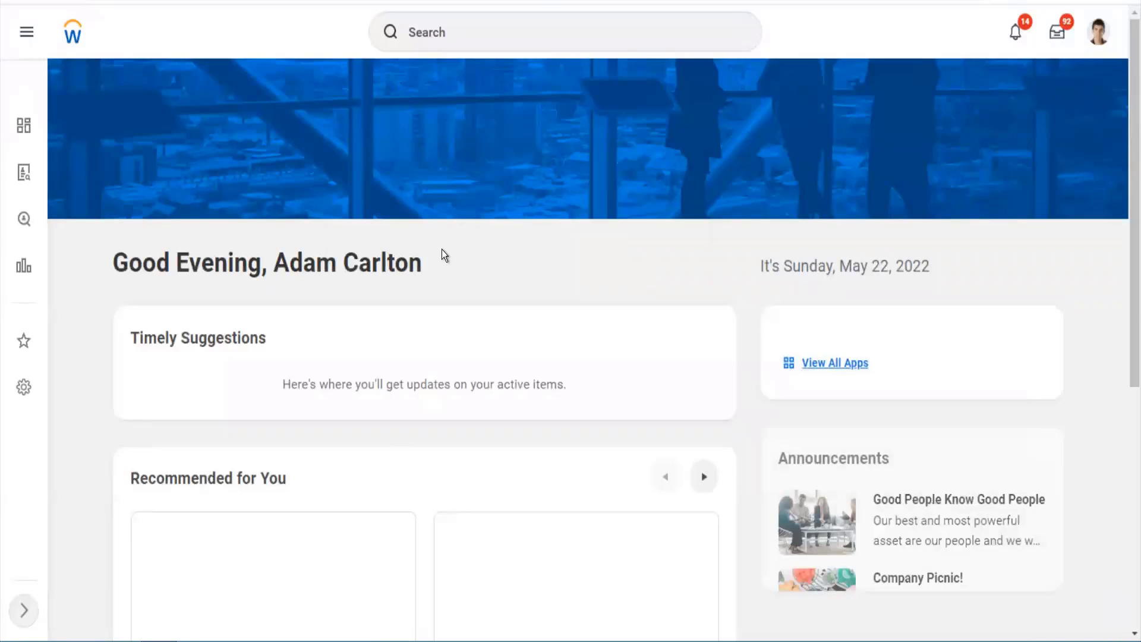
left_click(476, 34)
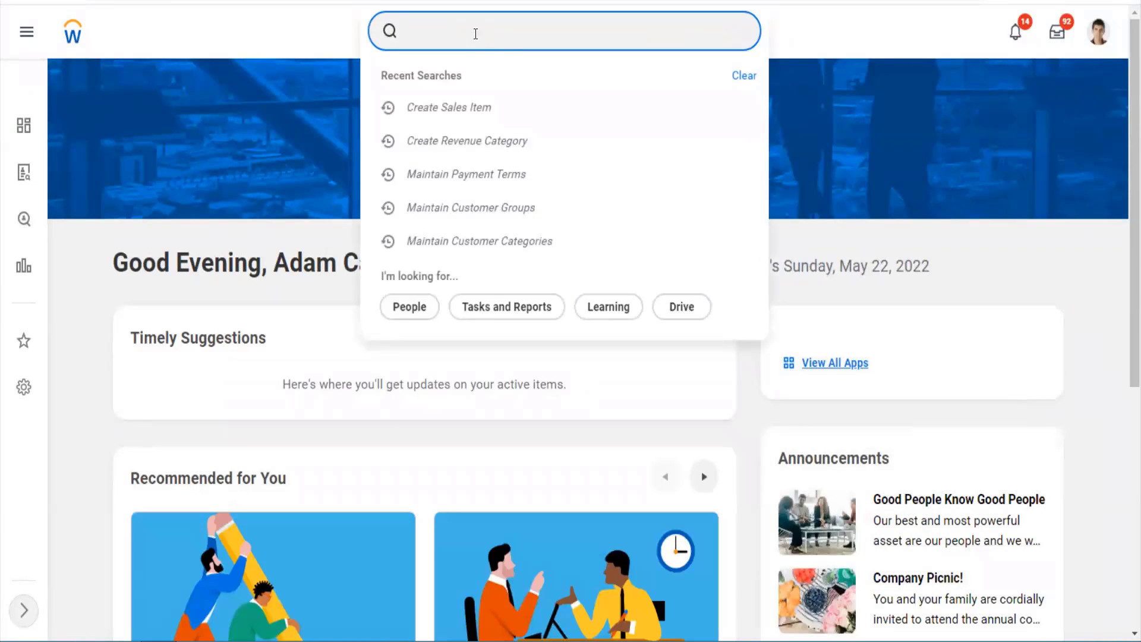
type("mai cust cat")
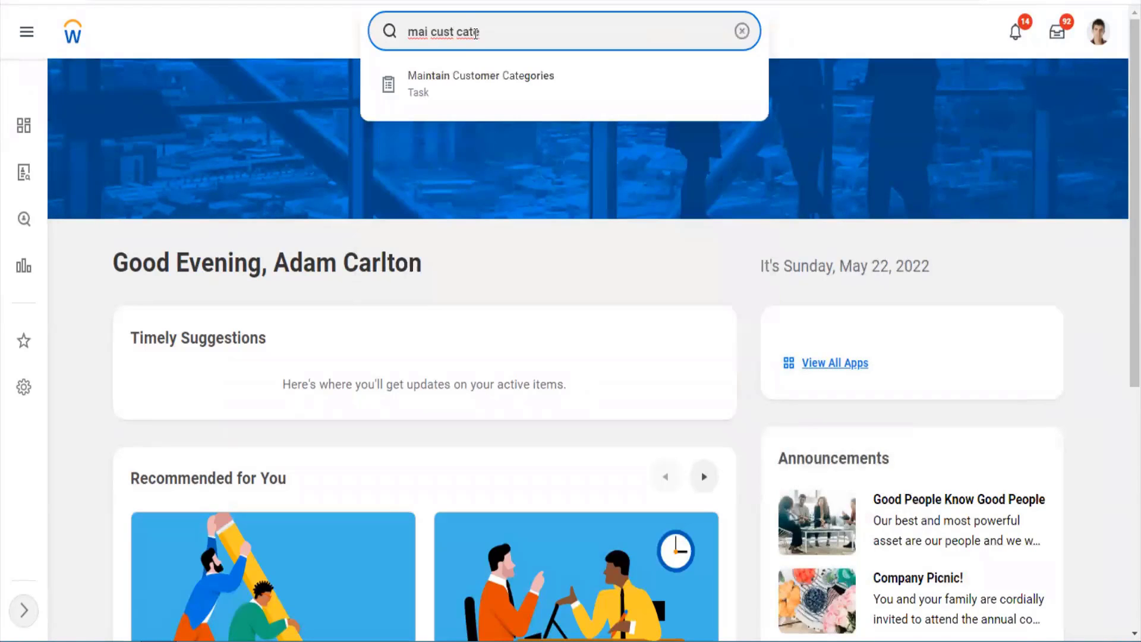
key("Return")
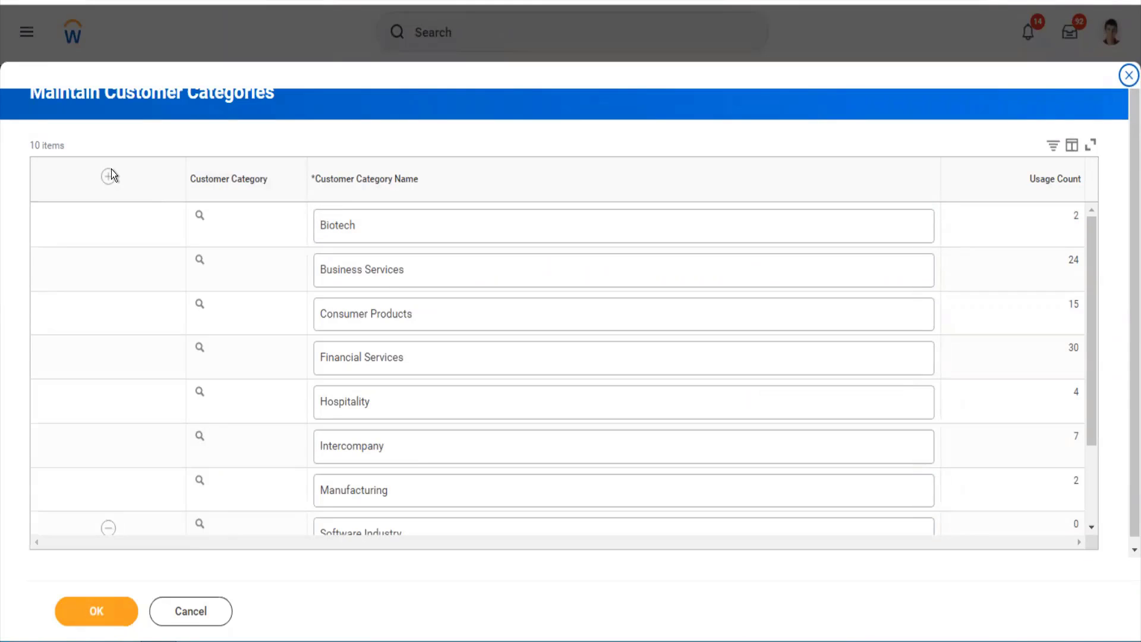
- Add the customer category 'US Customer Category', save it and return home
left_click(109, 175)
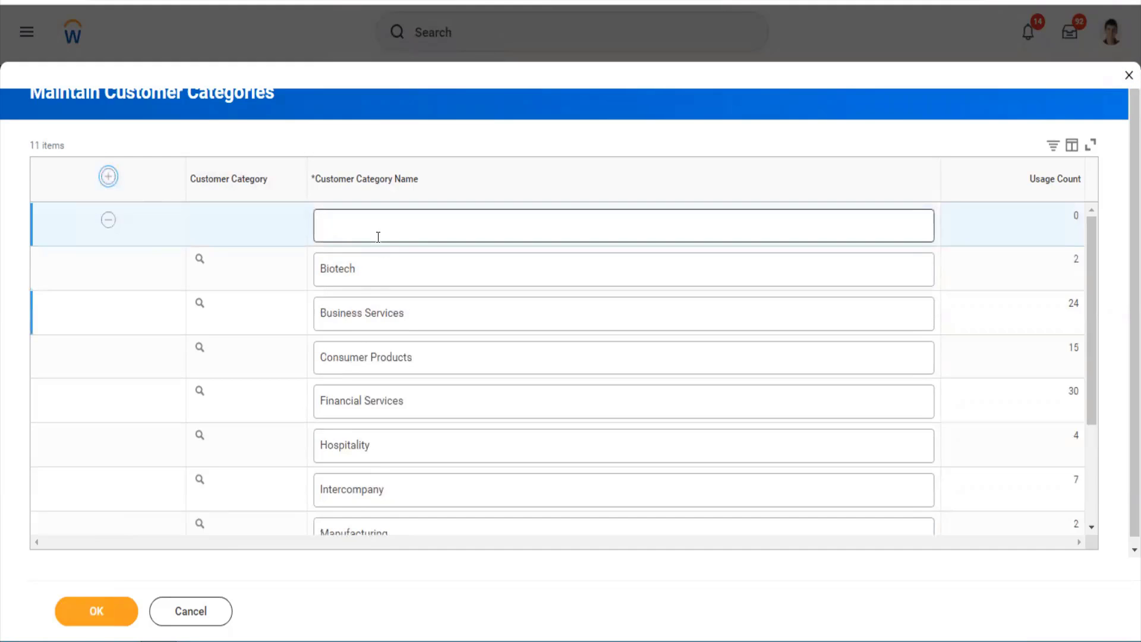
left_click(378, 237)
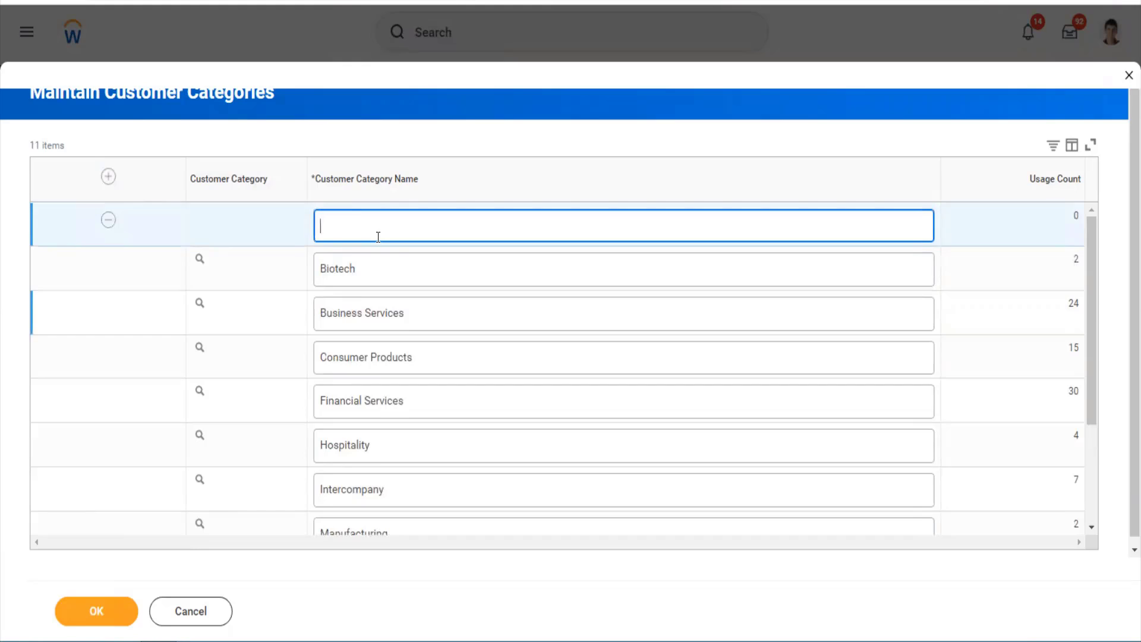
type("US Customer Category")
left_click(124, 612)
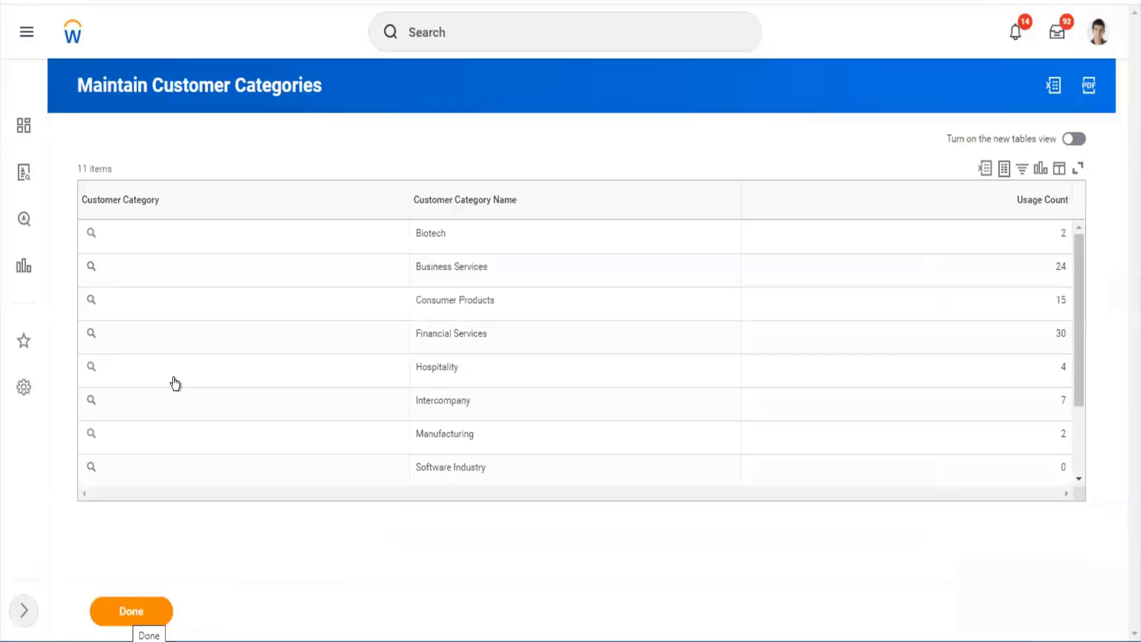
left_click(137, 617)
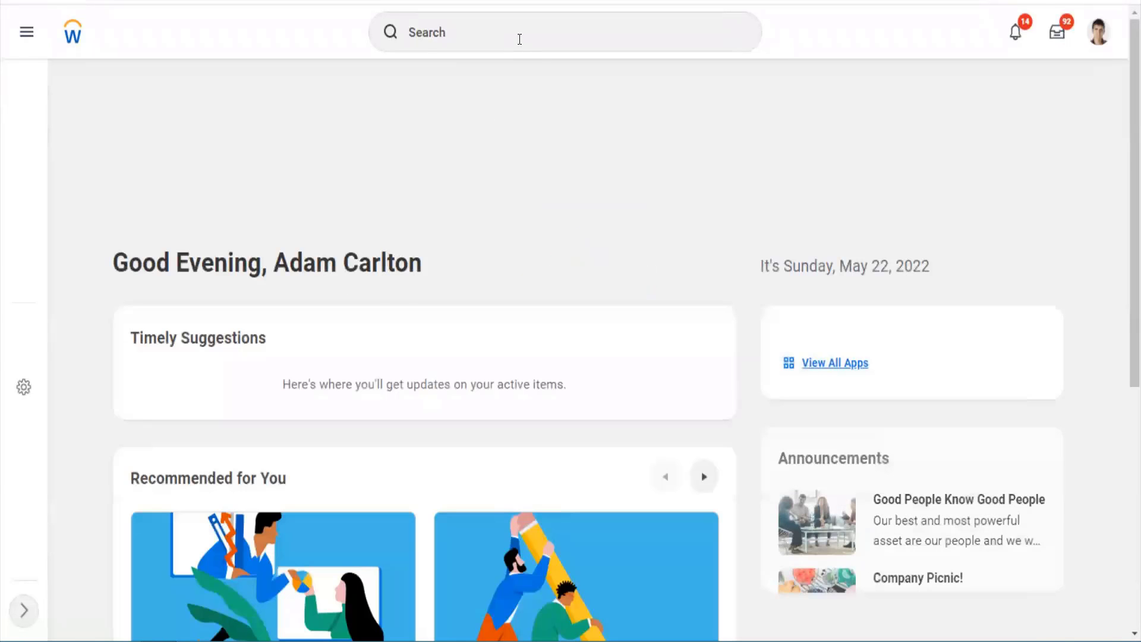
- Add a customer group named 'US Customer Group' in Maintain Customer Groups
left_click(520, 39)
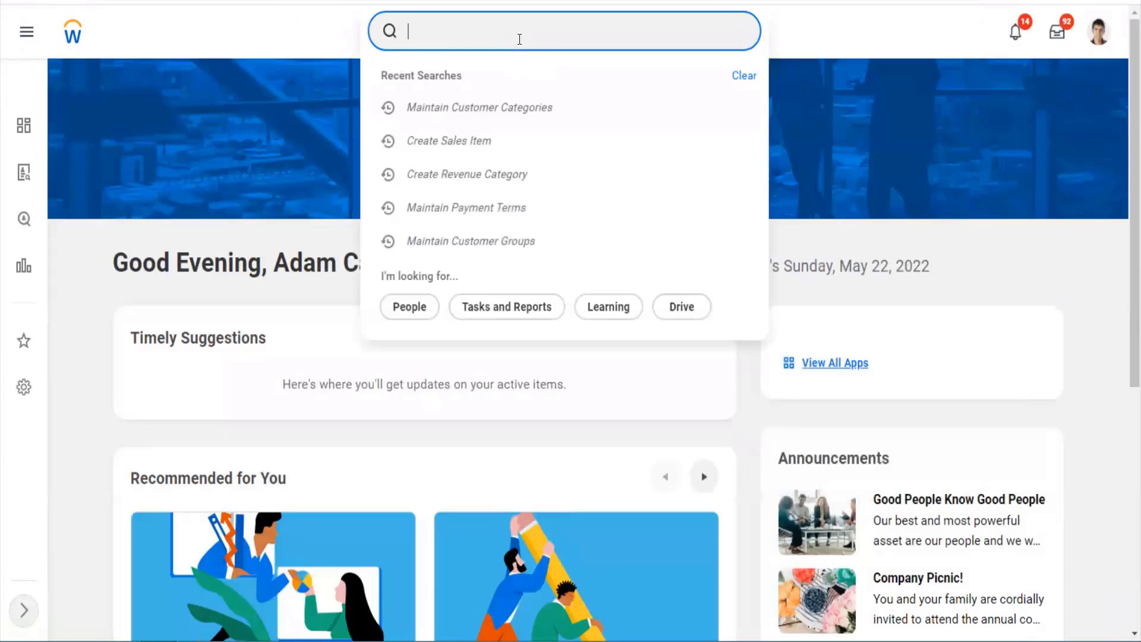
type("mai cust ")
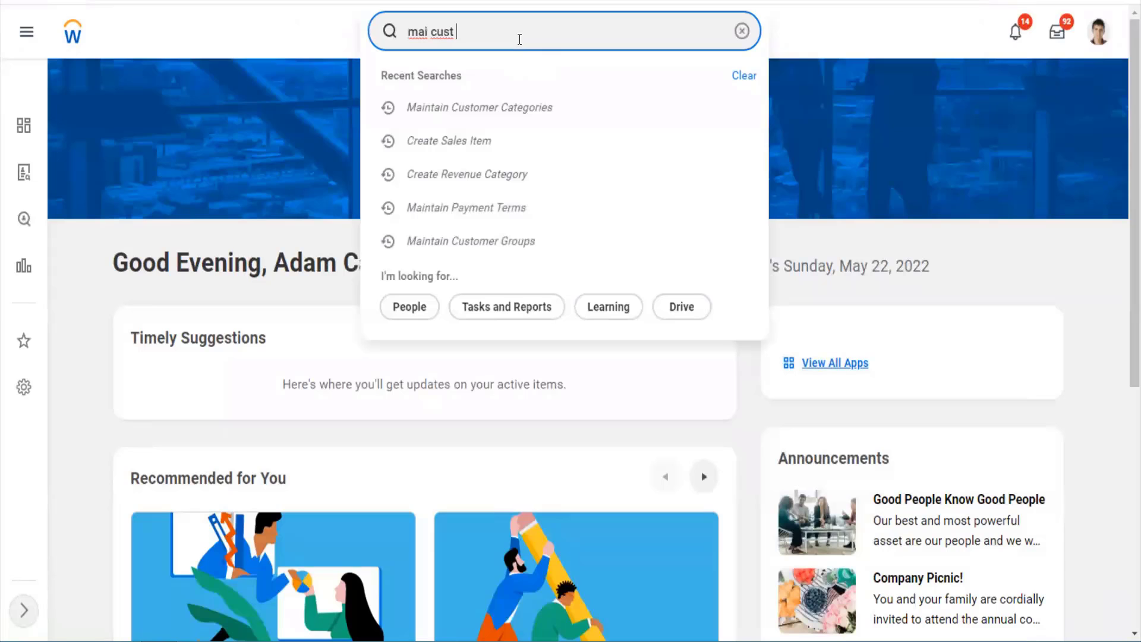
type("group")
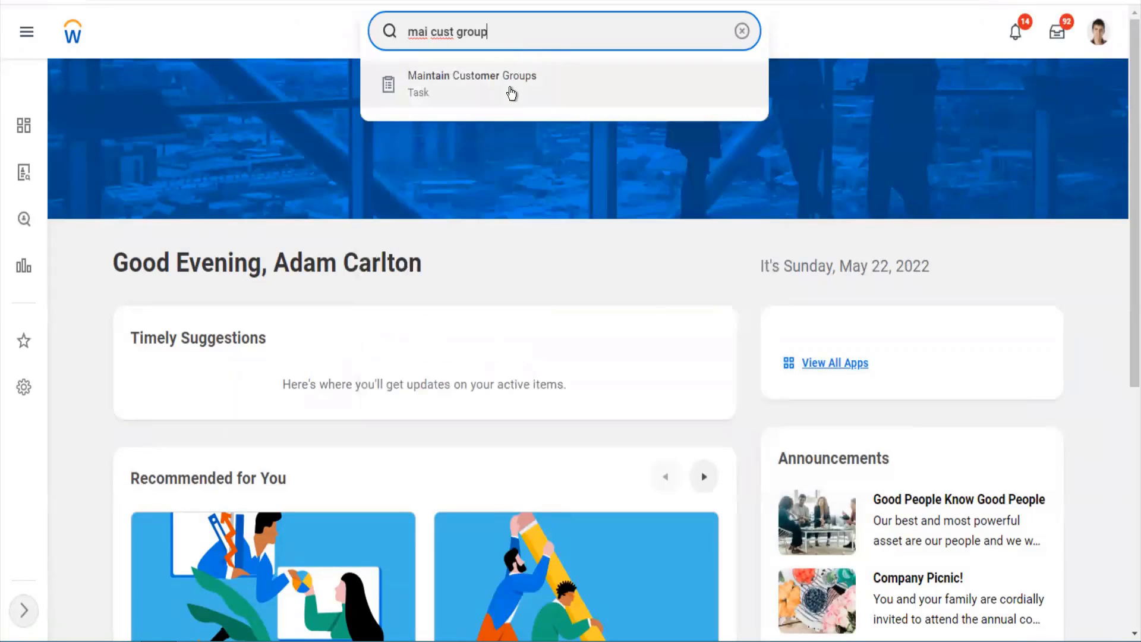
left_click(511, 93)
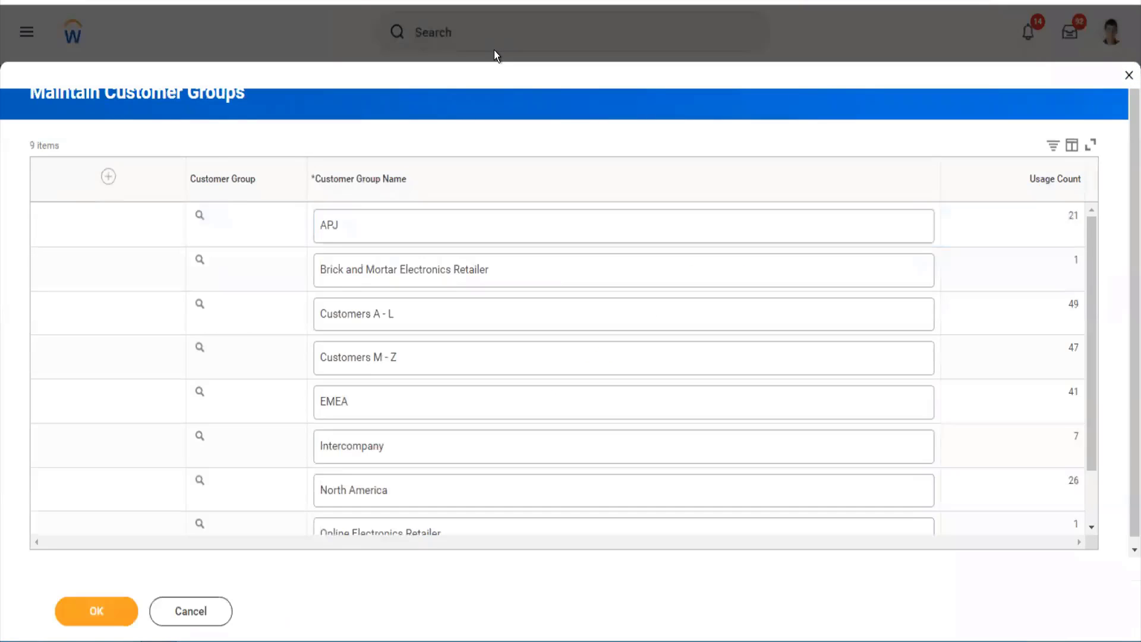
left_click(106, 185)
left_click(350, 235)
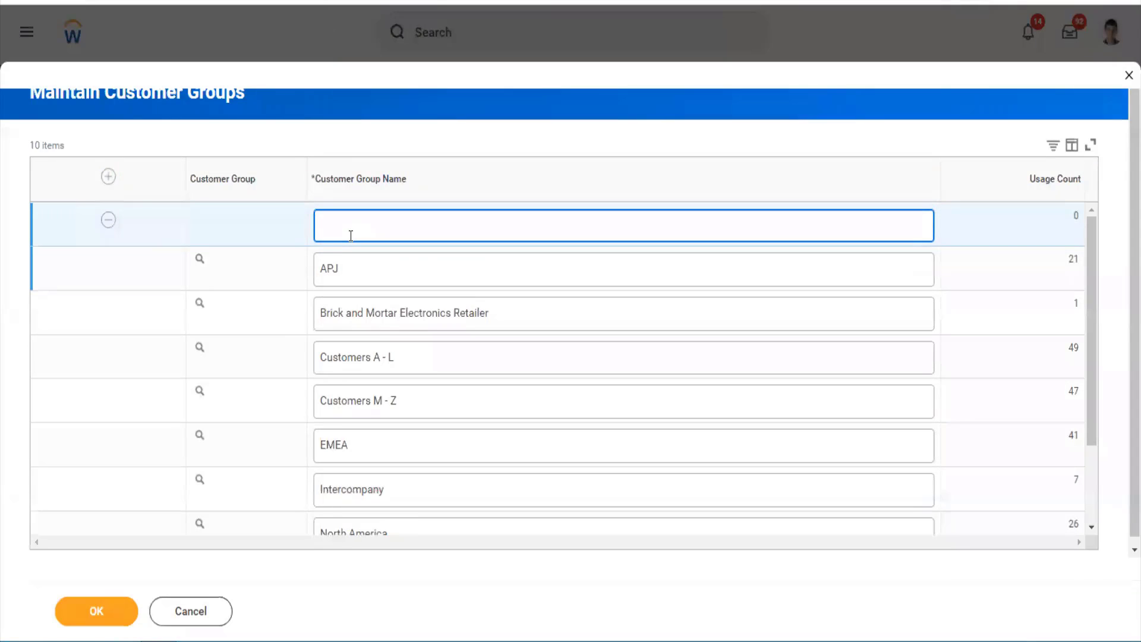
type("US Customer Group")
left_click(120, 608)
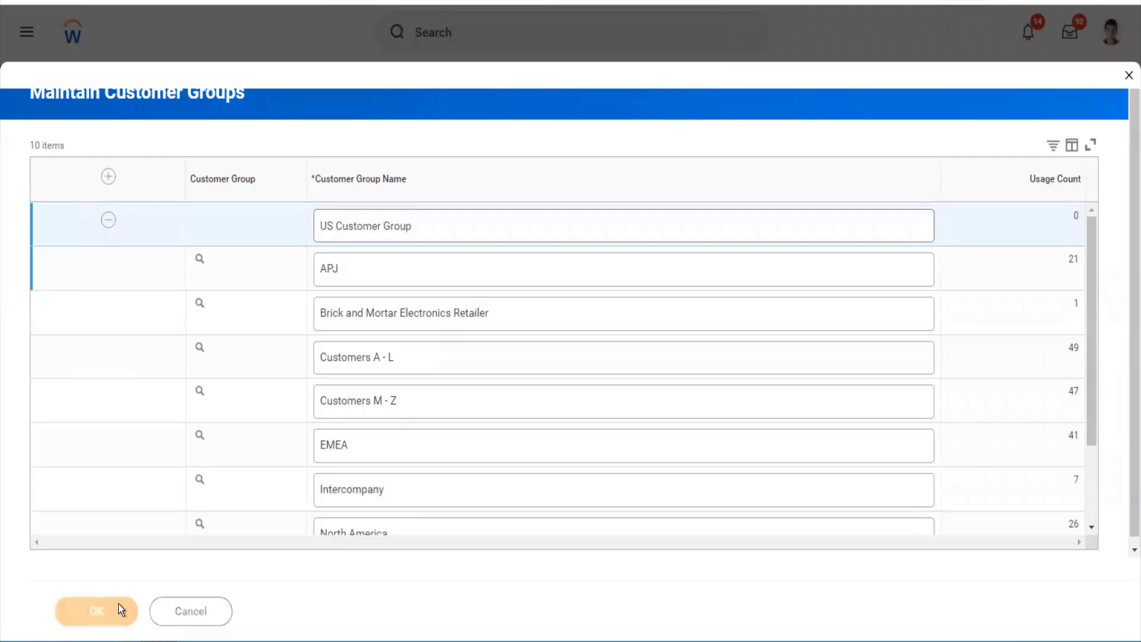
left_click(119, 607)
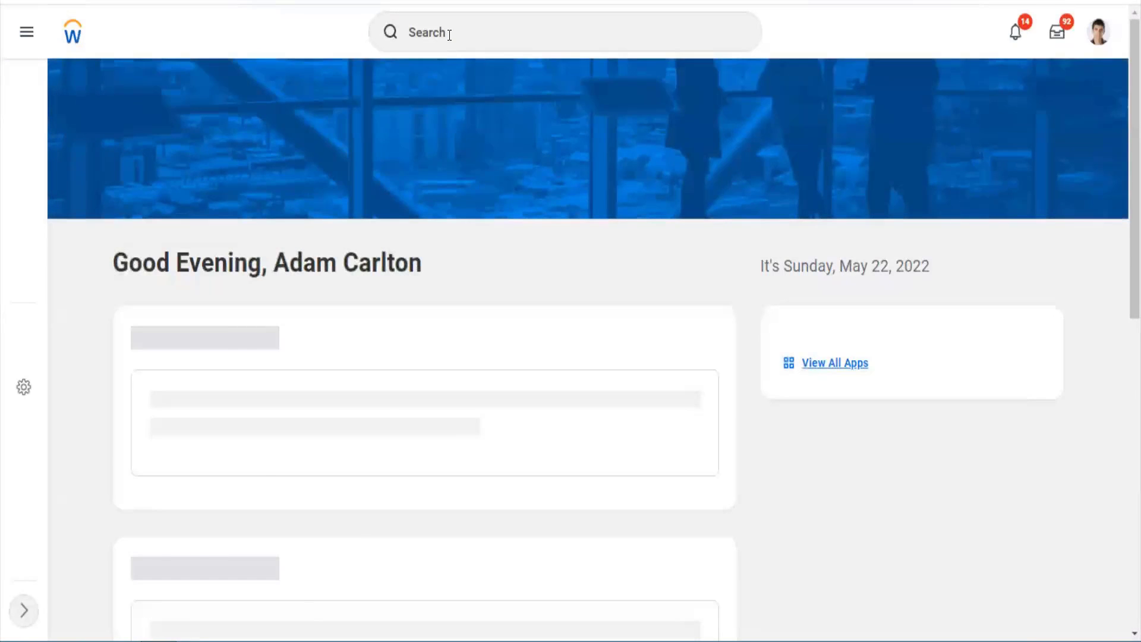
- Search 'pay ter' to find the Maintain Payment Terms task
left_click(449, 36)
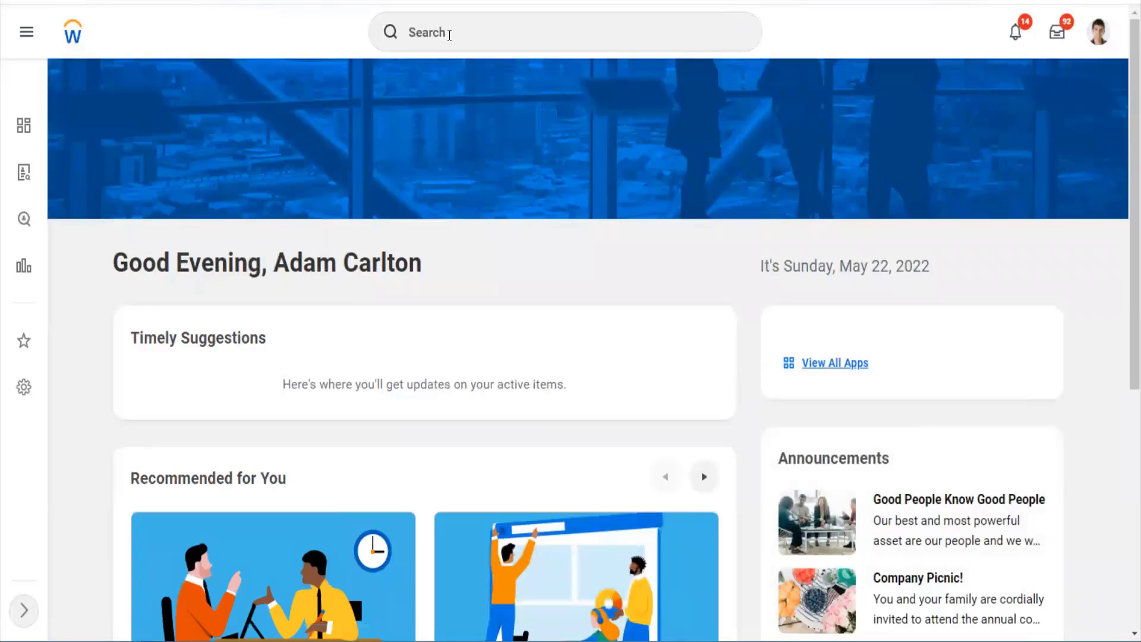
left_click(449, 35)
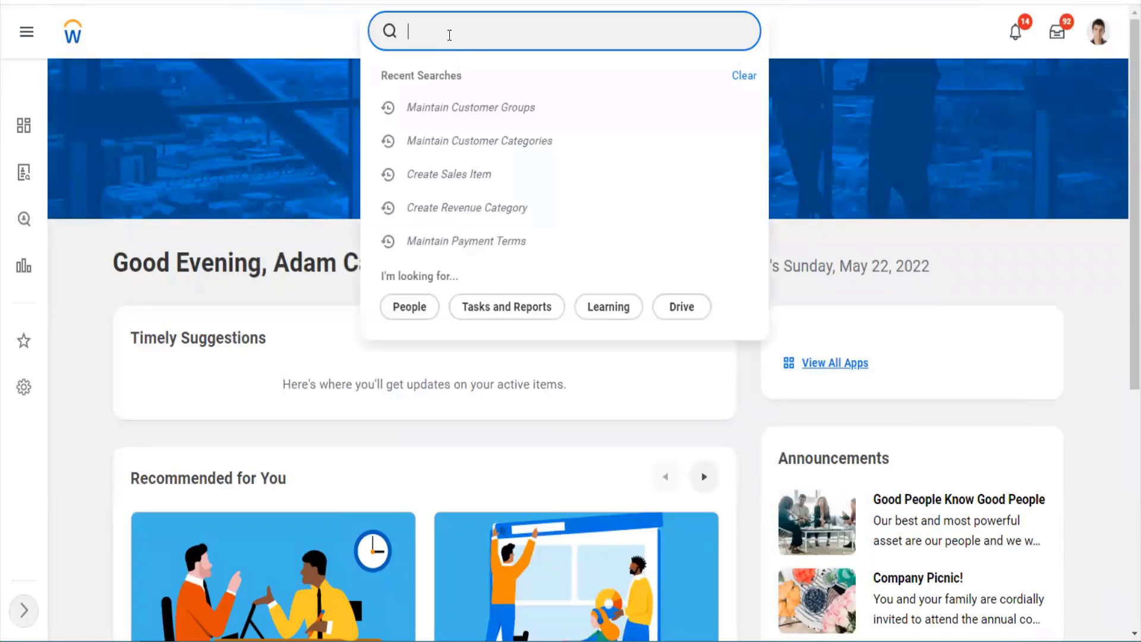
type("pay ter")
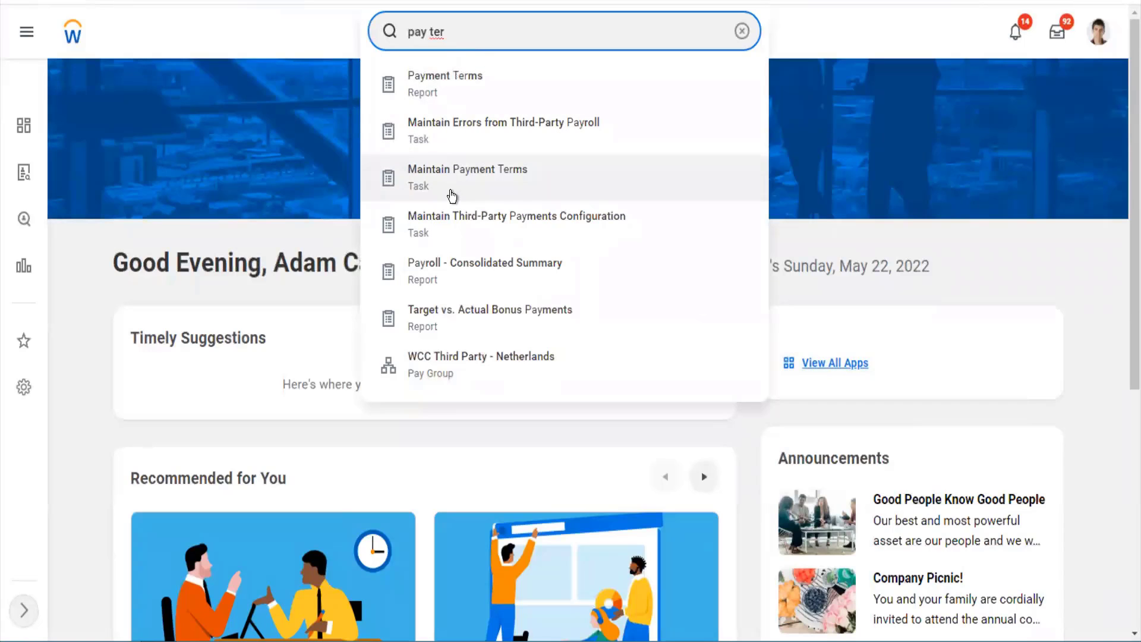
- Start a new payment term named '5% Disc 10, Net 30' in Maintain Payment Terms
left_click(449, 195)
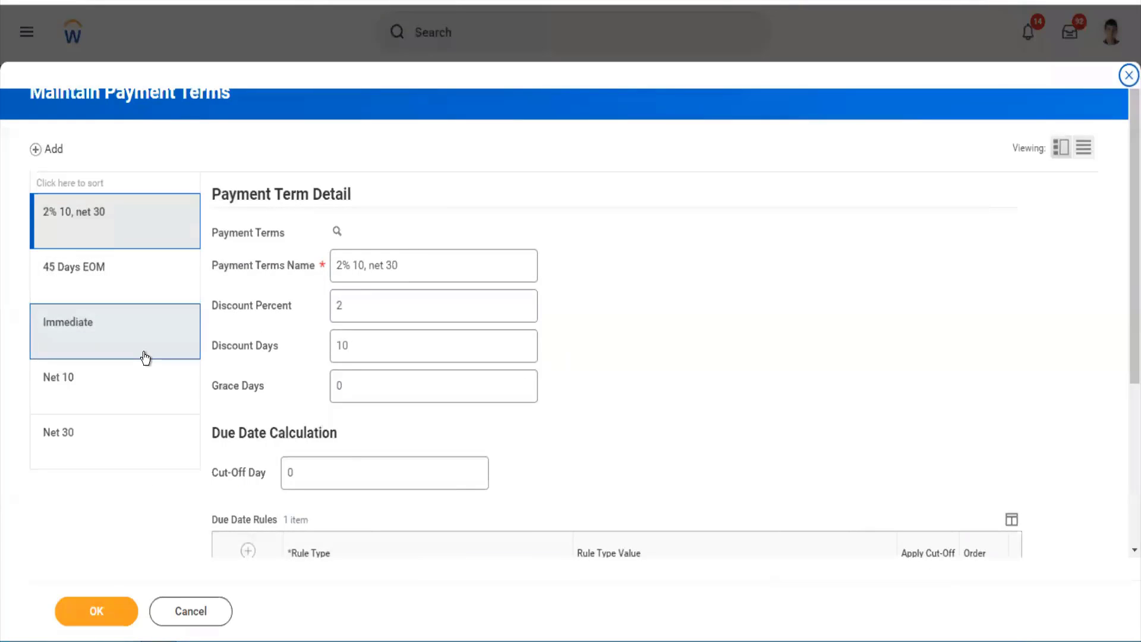
left_click(56, 150)
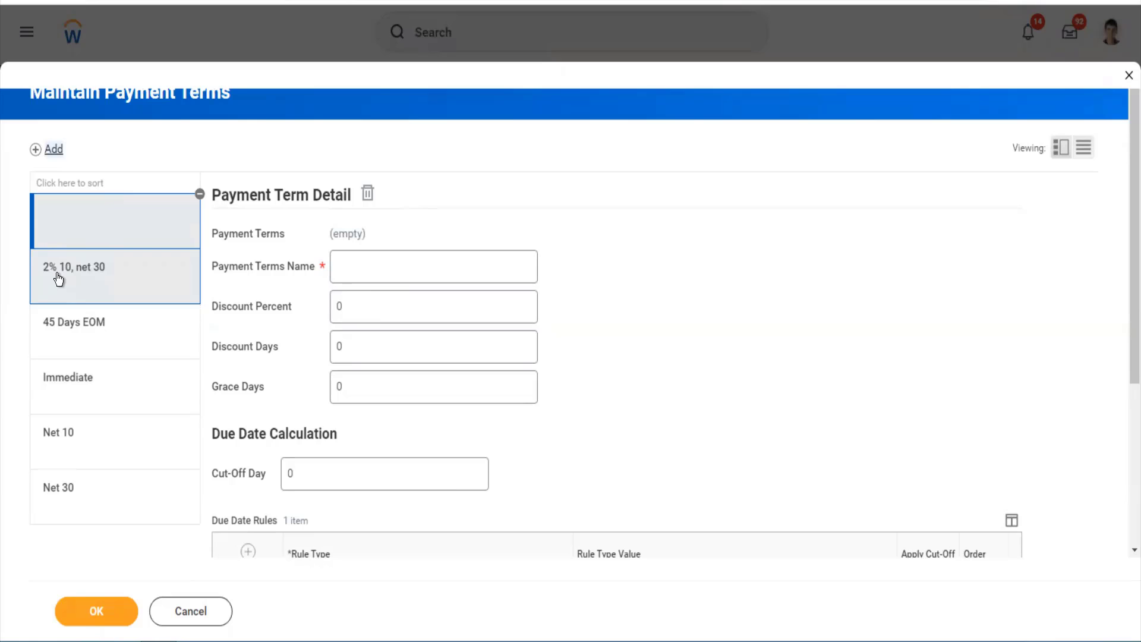
left_click(340, 268)
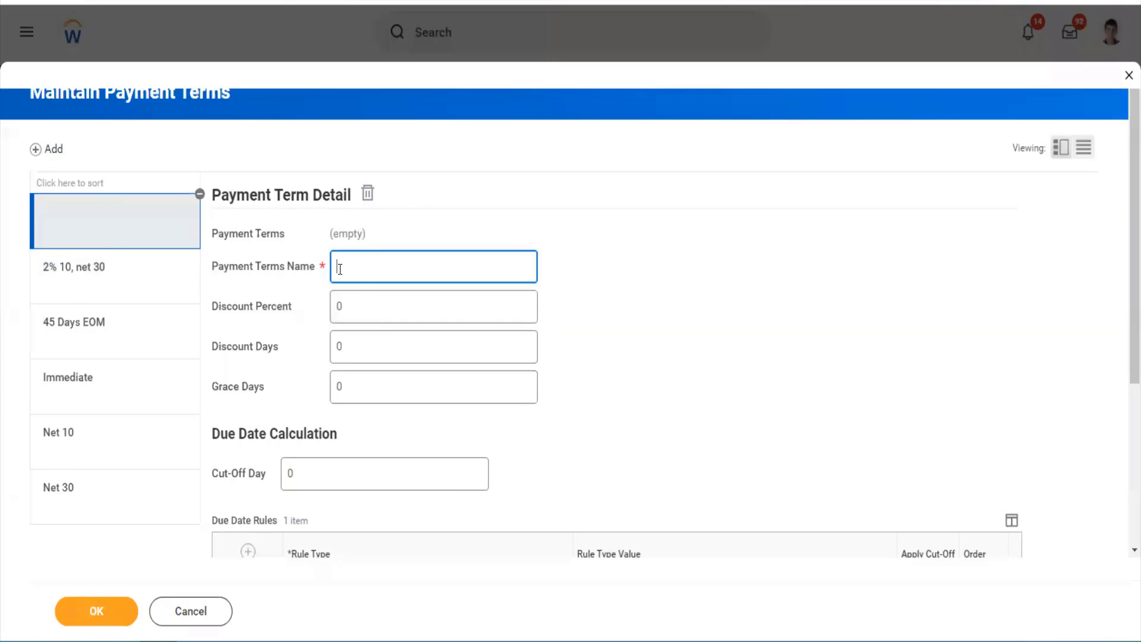
type("5% Disc 10, Net 30")
- Set the term's discount percent to 5 and discount days to 10
key("Tab")
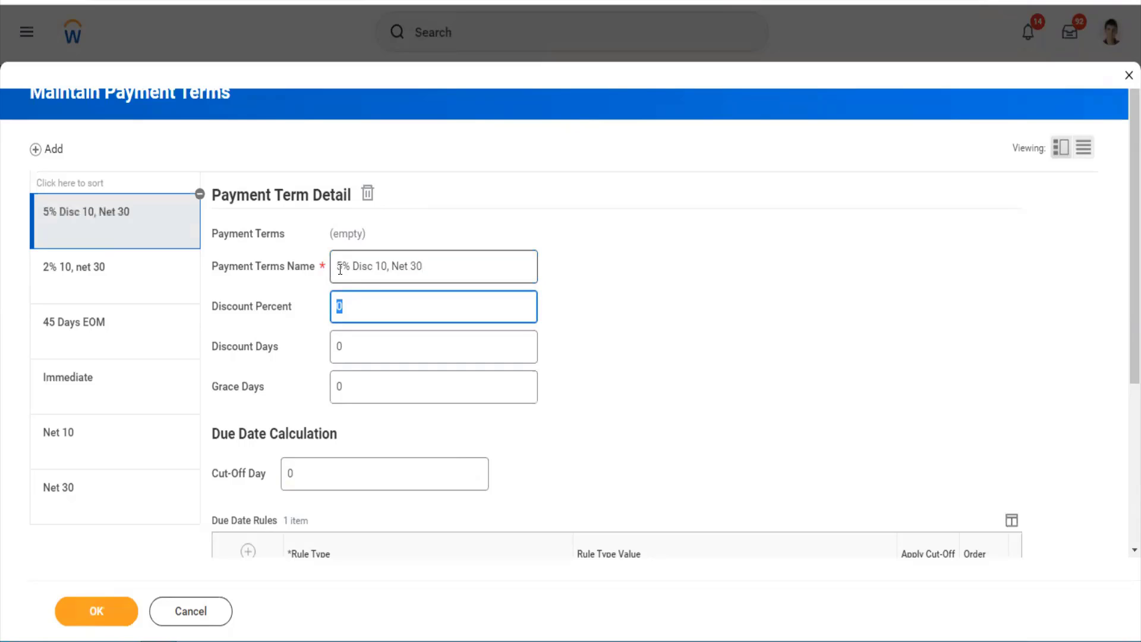
type("5")
key("Tab")
type("10")
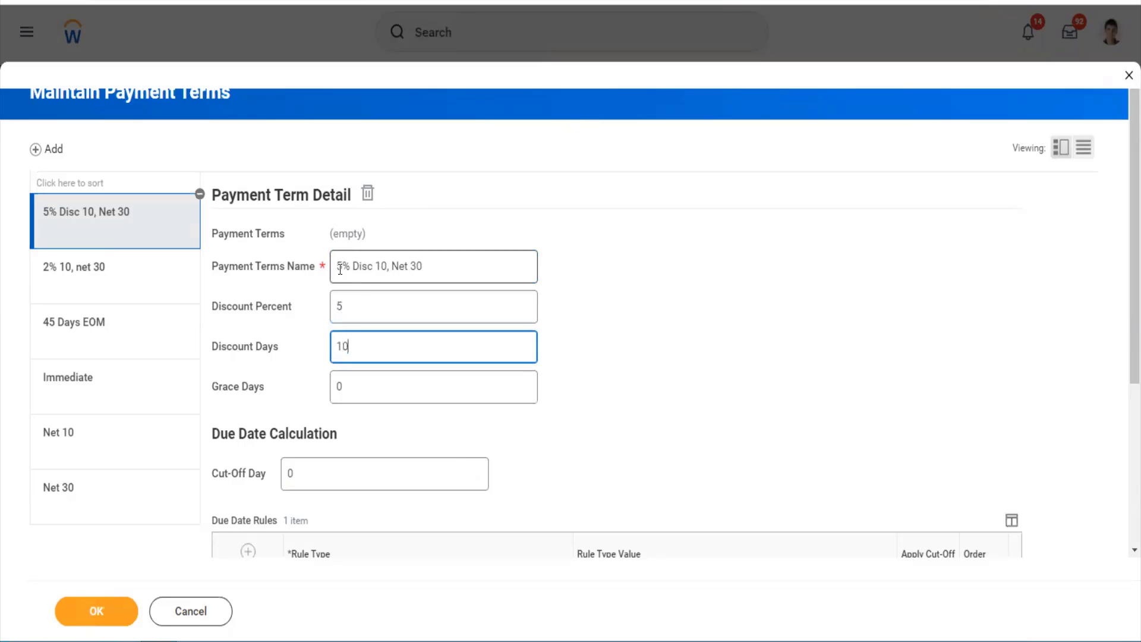
key("Tab")
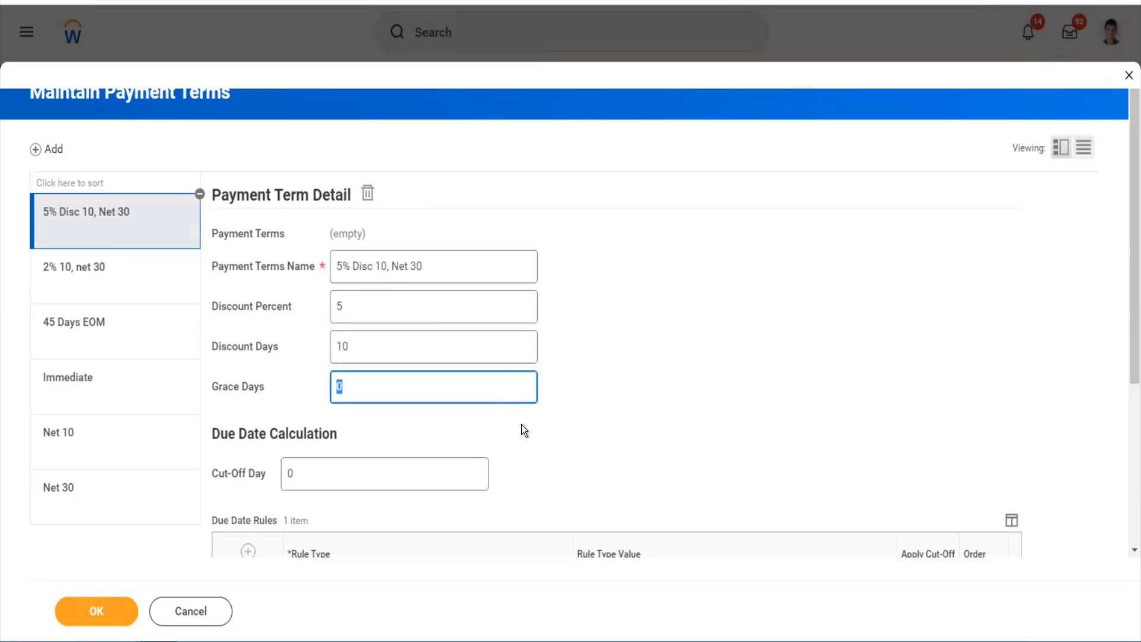
scroll(523, 427, "down", 4)
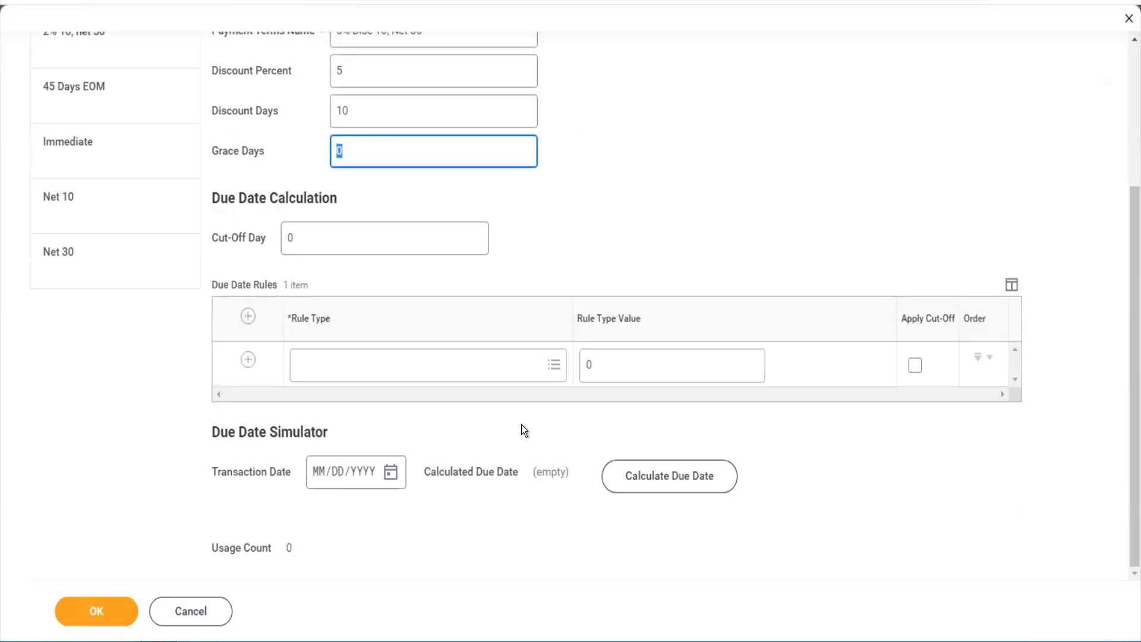
- Try the due date simulator with transaction date 05/22/2022
left_click(413, 368)
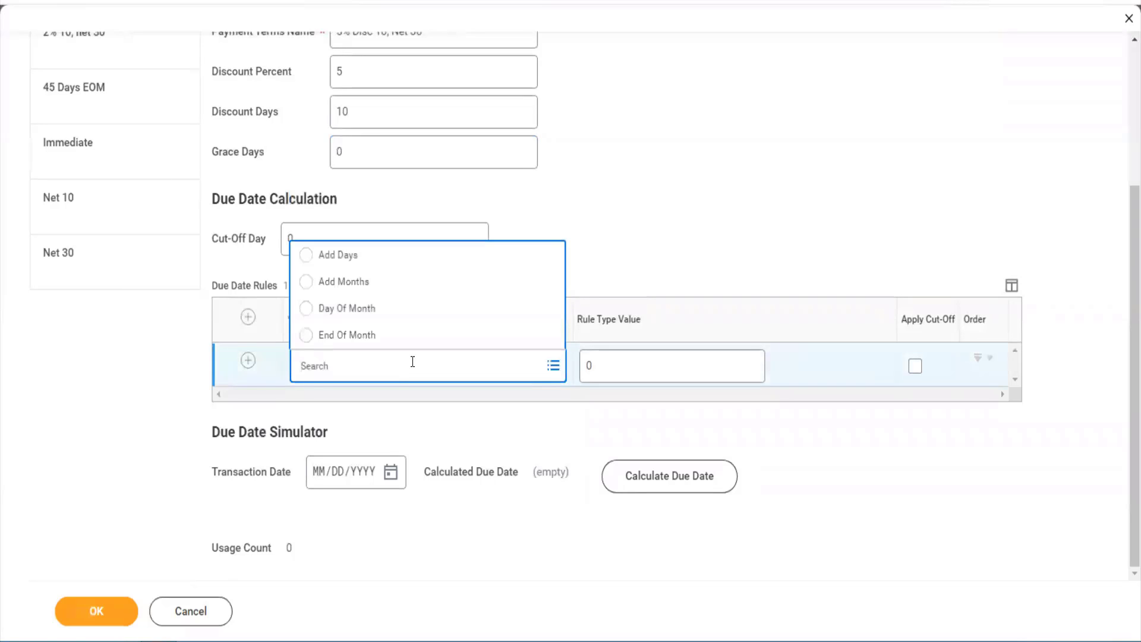
left_click(430, 419)
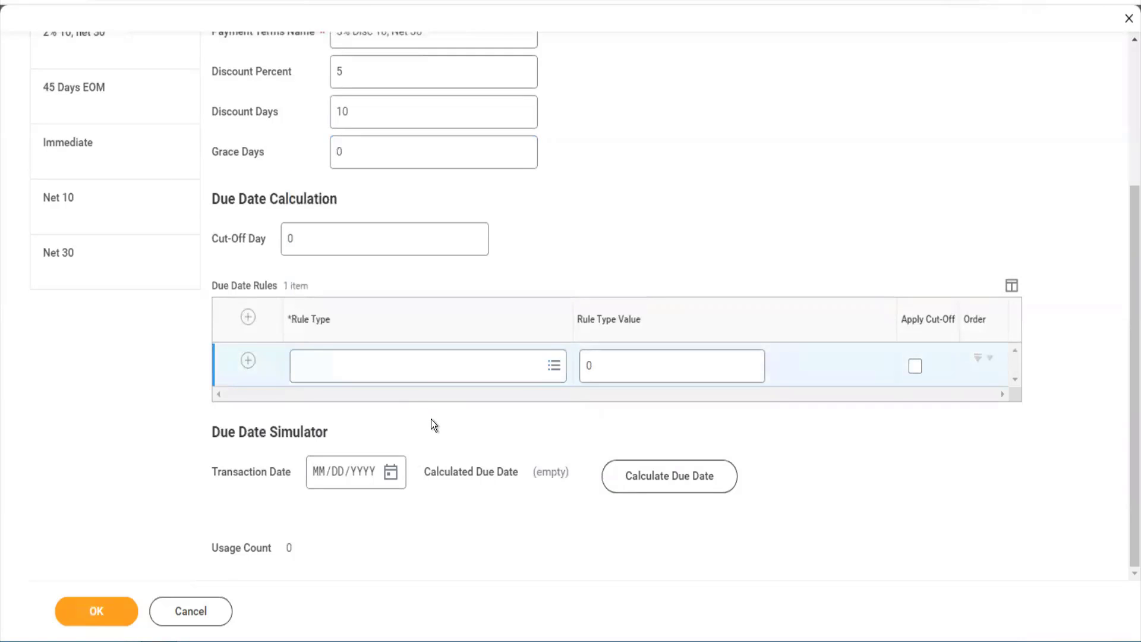
left_click(391, 473)
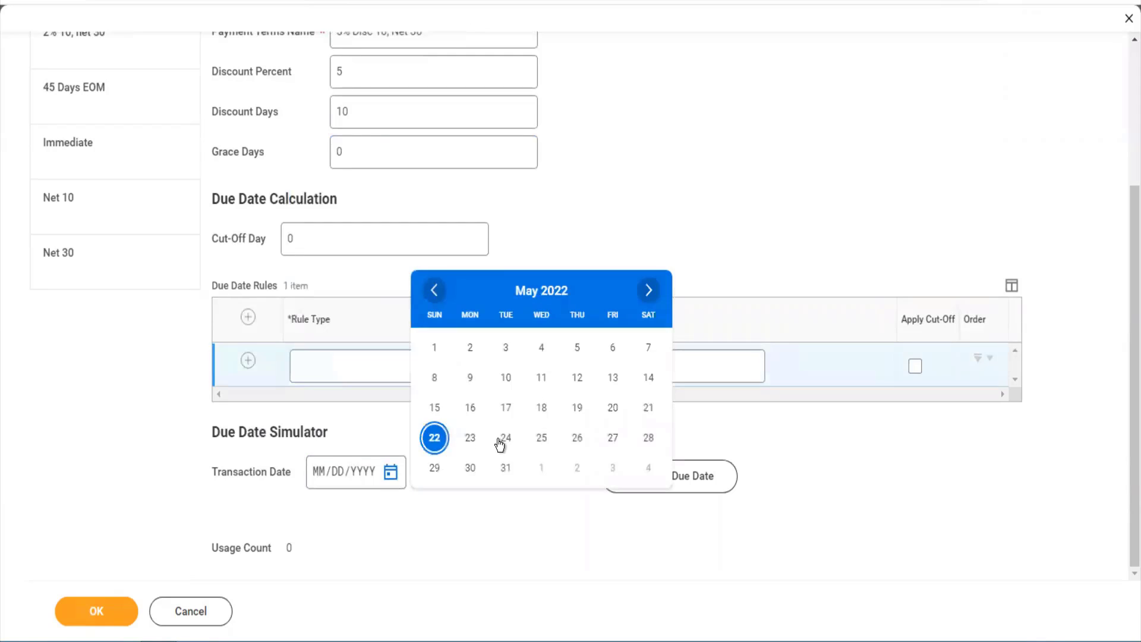
left_click(440, 441)
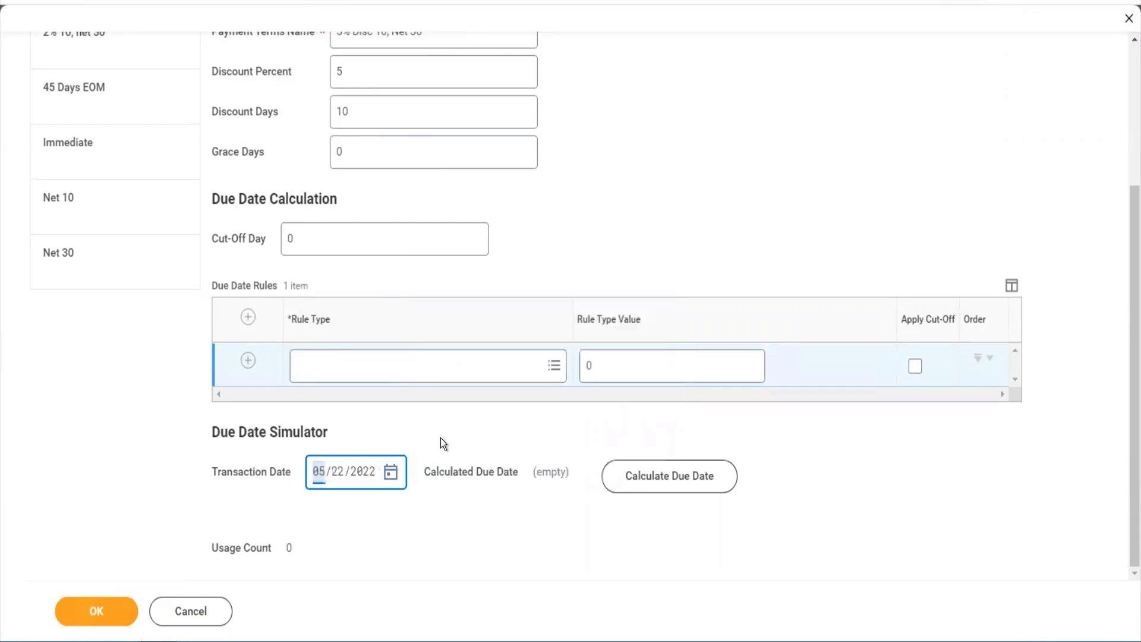
left_click(648, 477)
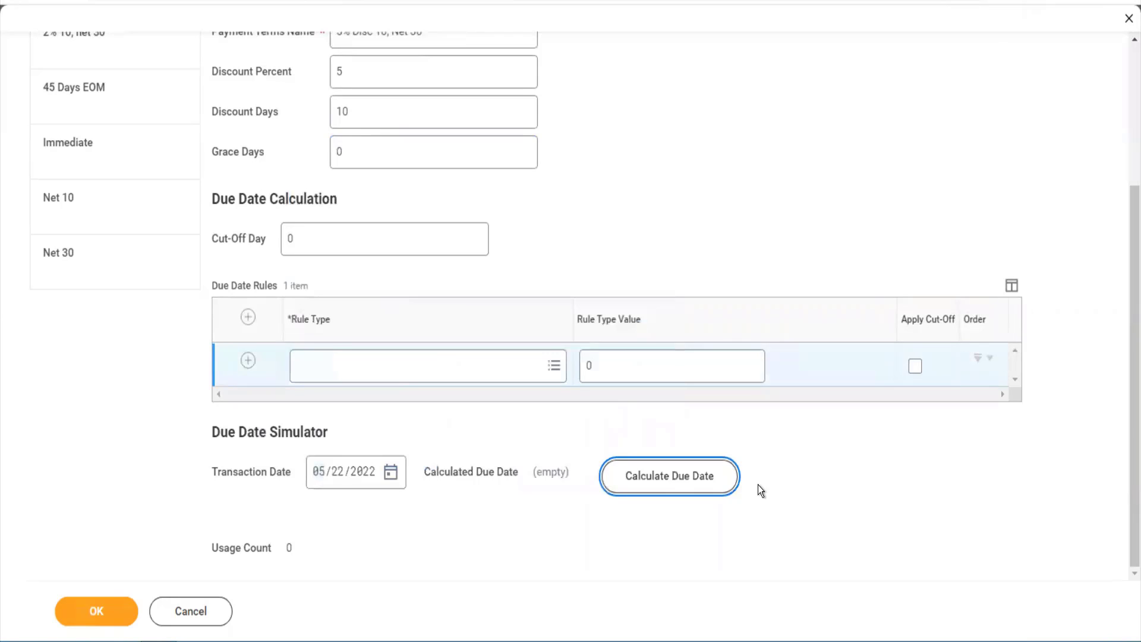
left_click(686, 479)
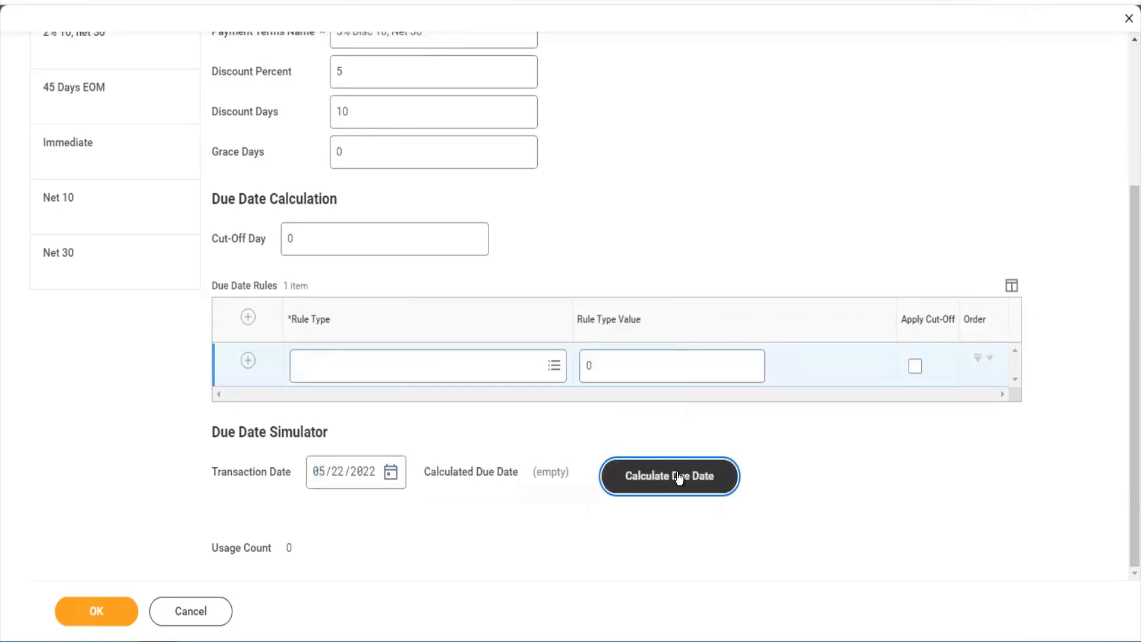
- Set the due date rule to Add Days 30, confirming a 06/21/2022 due date
left_click(379, 376)
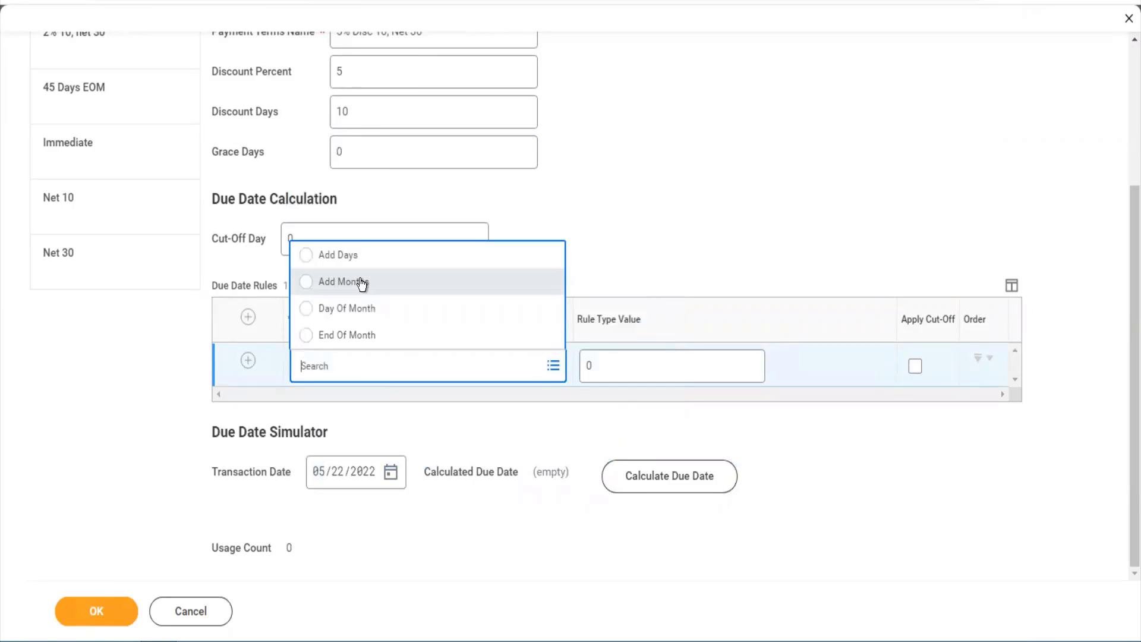
left_click(355, 255)
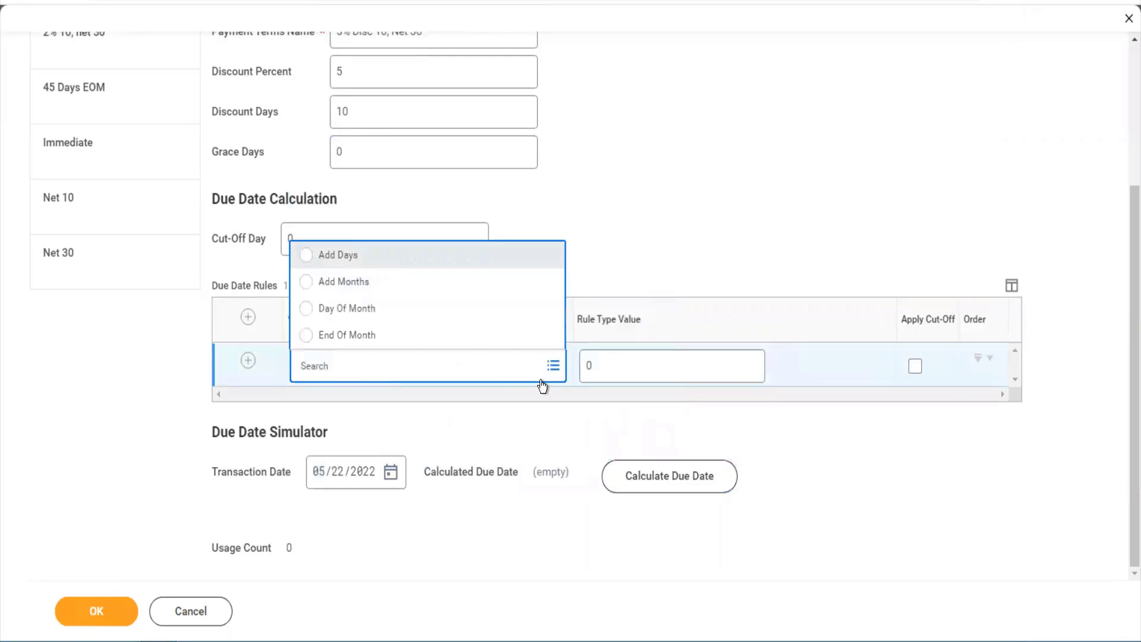
left_click(618, 373)
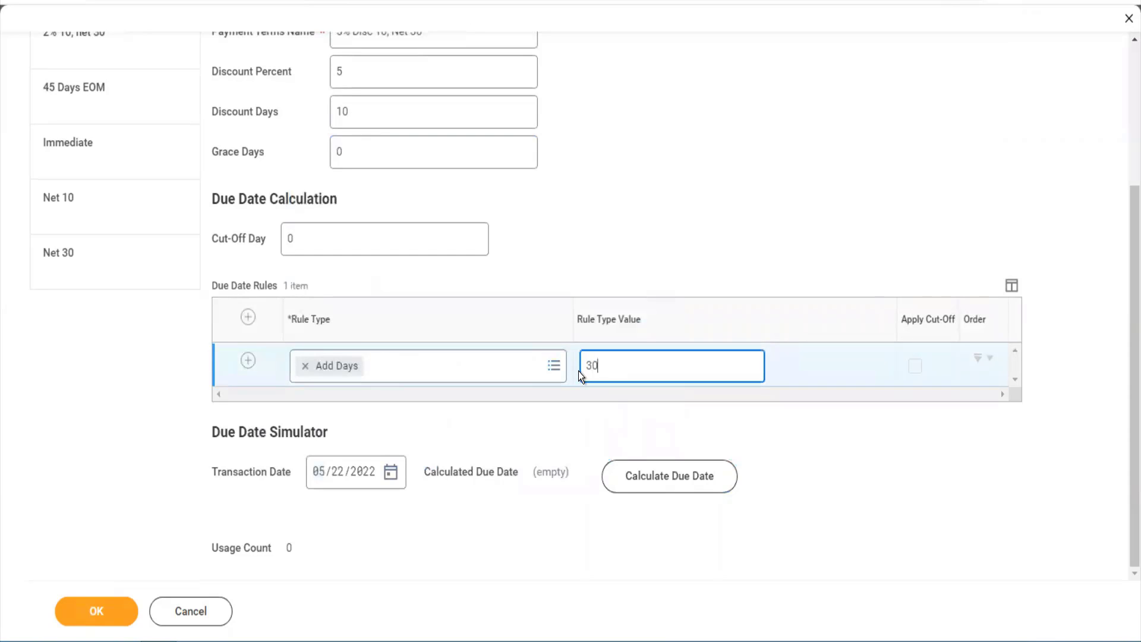
left_click(666, 478)
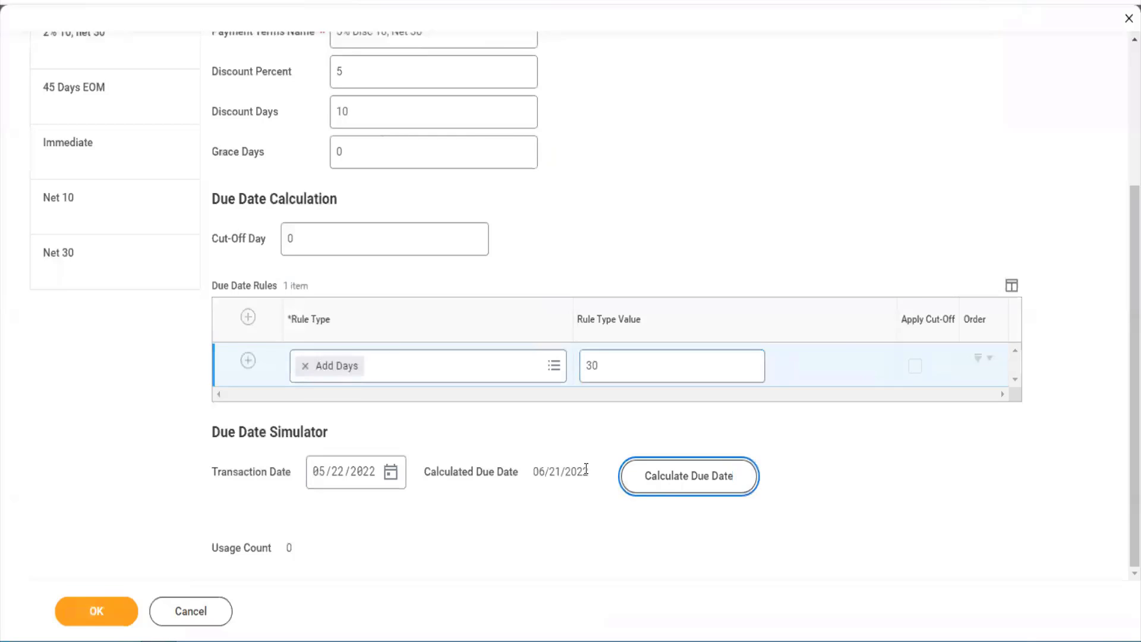
left_click_drag(584, 469, 535, 469)
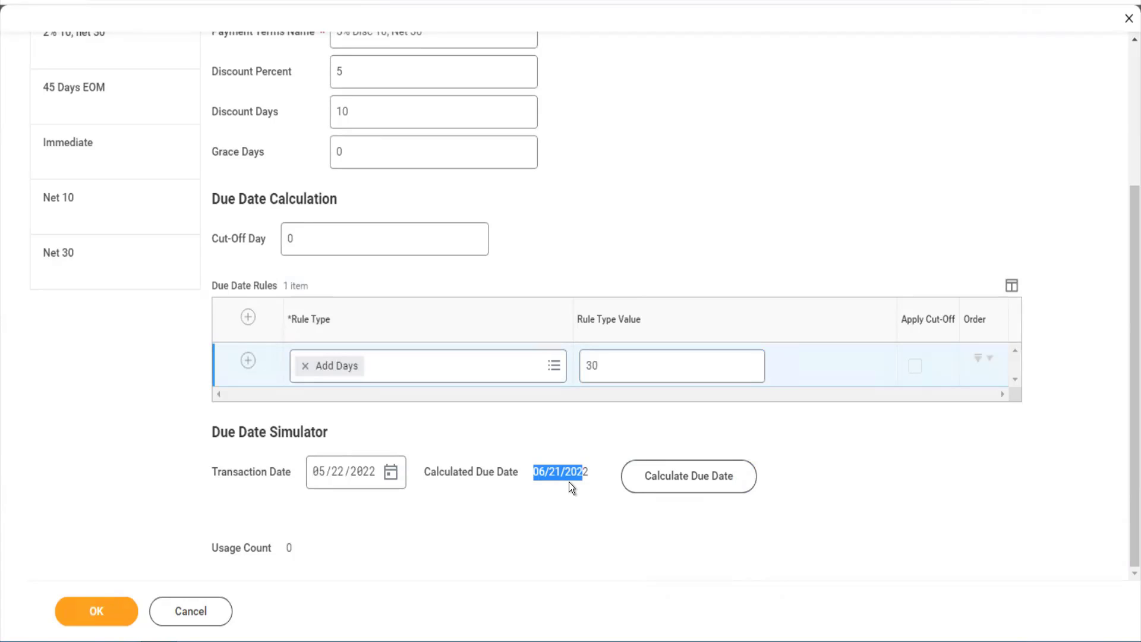
- Review the '5% Disc 10, Net 30' term name and save the payment term
scroll(600, 215, "up", 4)
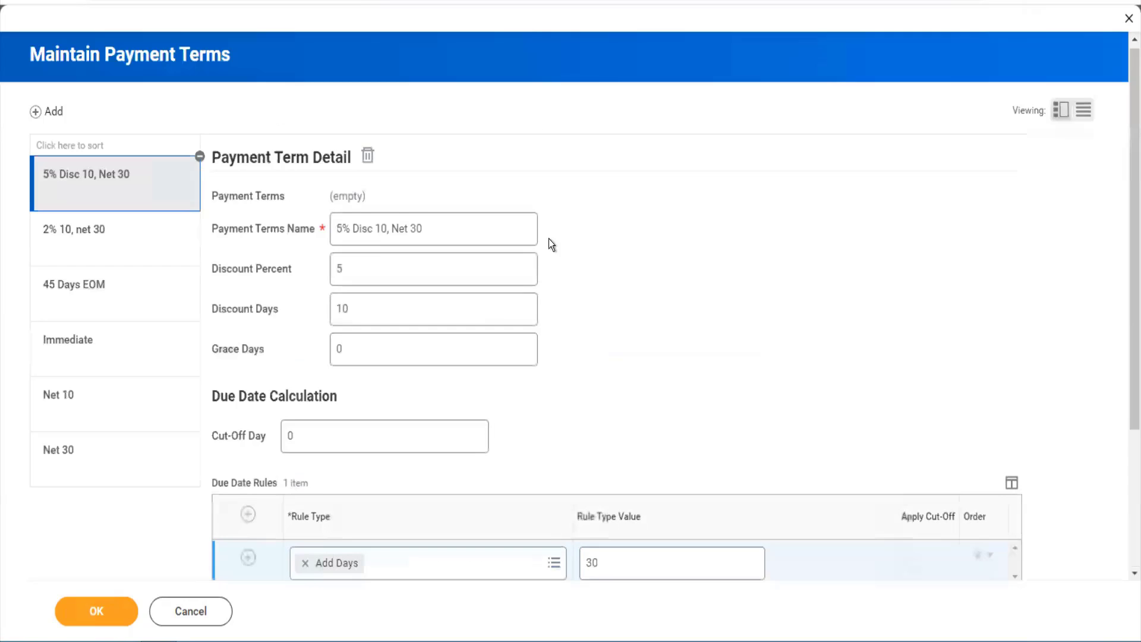
left_click_drag(438, 230, 401, 233)
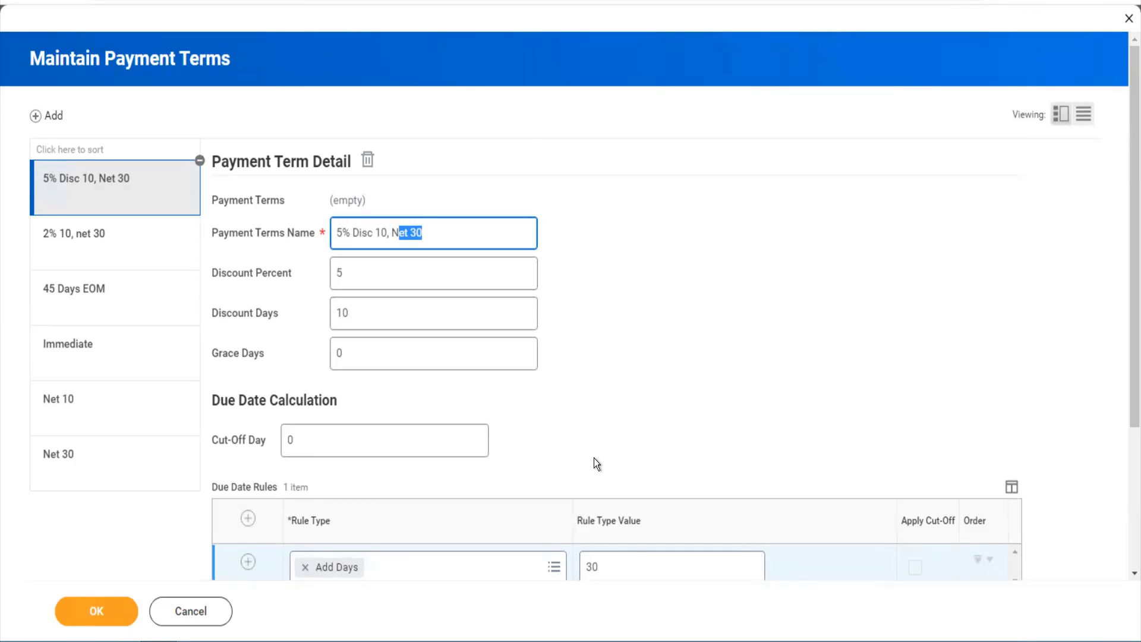
scroll(594, 457, "down", 3)
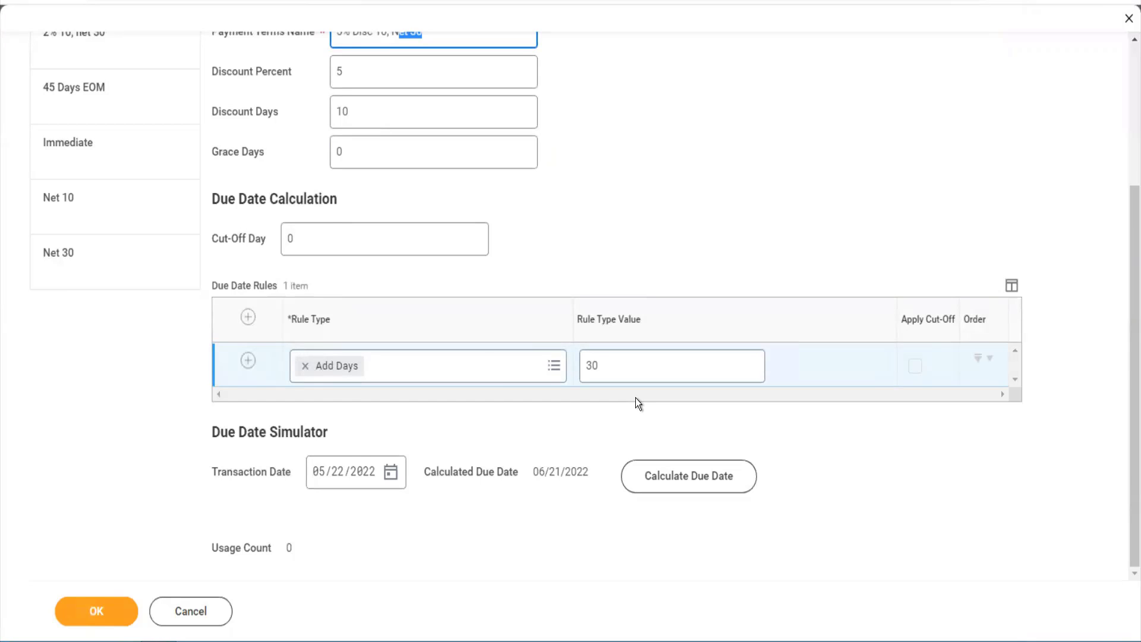
scroll(636, 398, "up", 3)
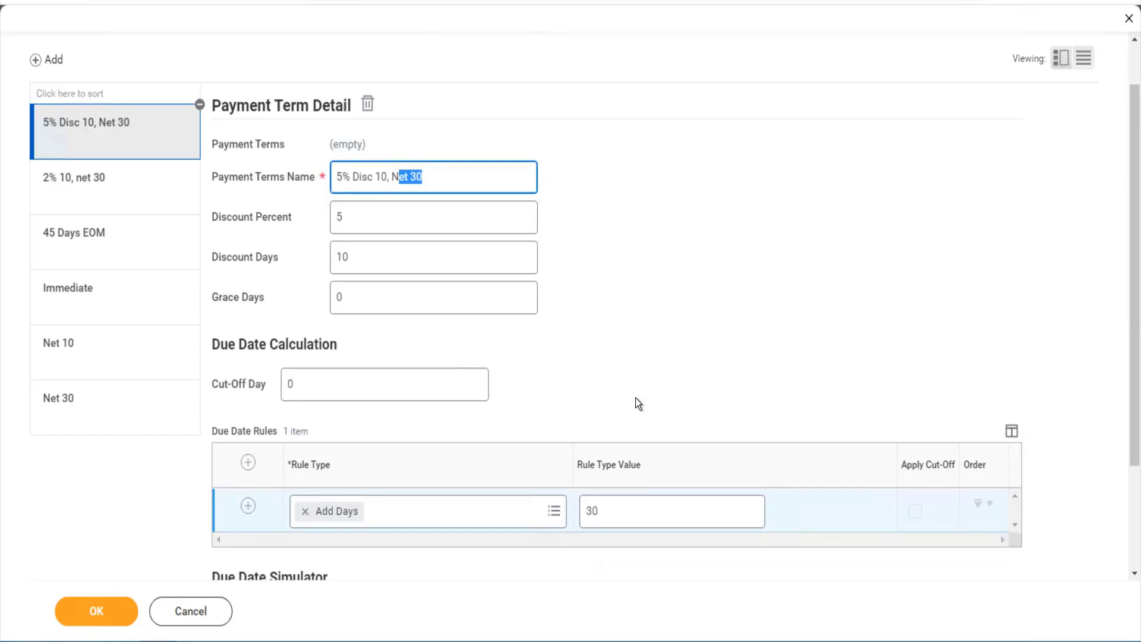
left_click(636, 402)
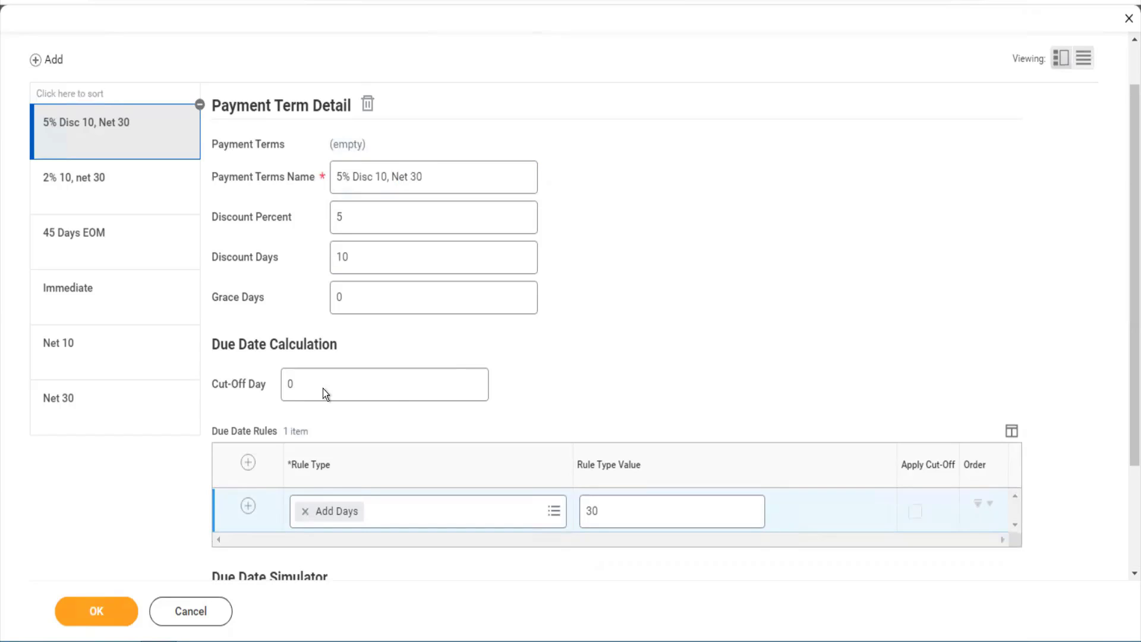
left_click(119, 612)
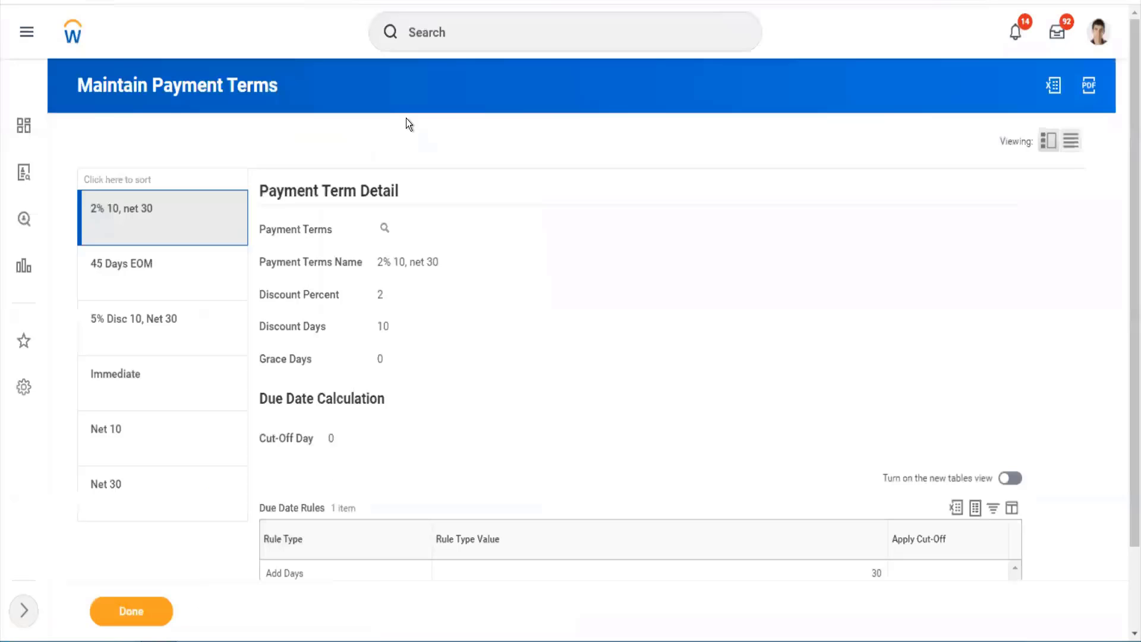
- Open the Integration IDs report with an 'inte id' search
left_click(452, 34)
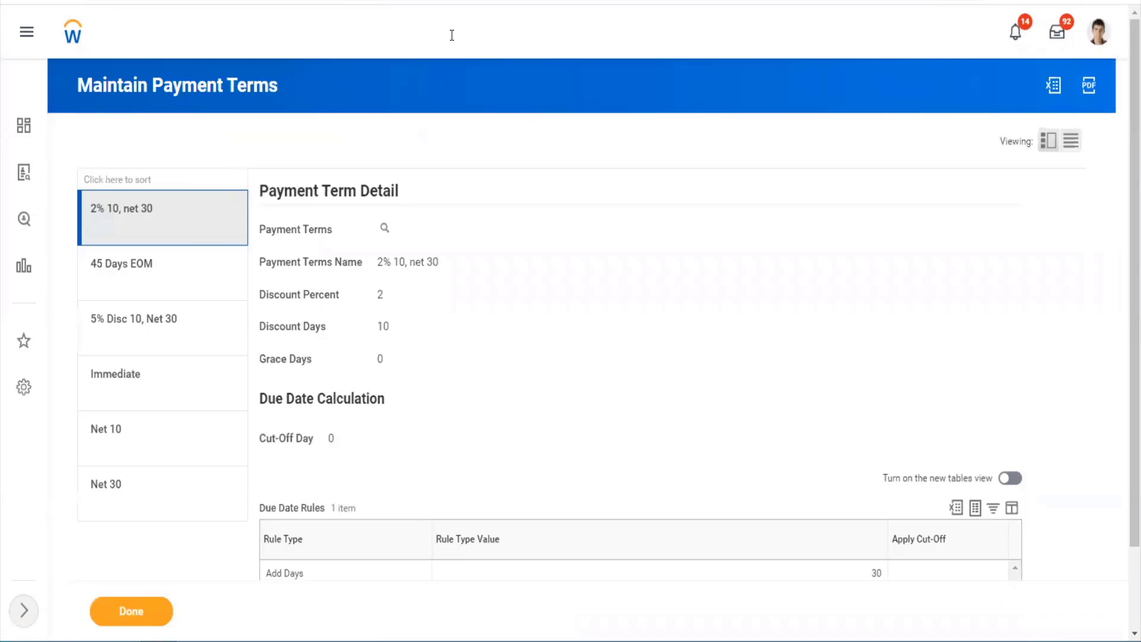
type("inte od")
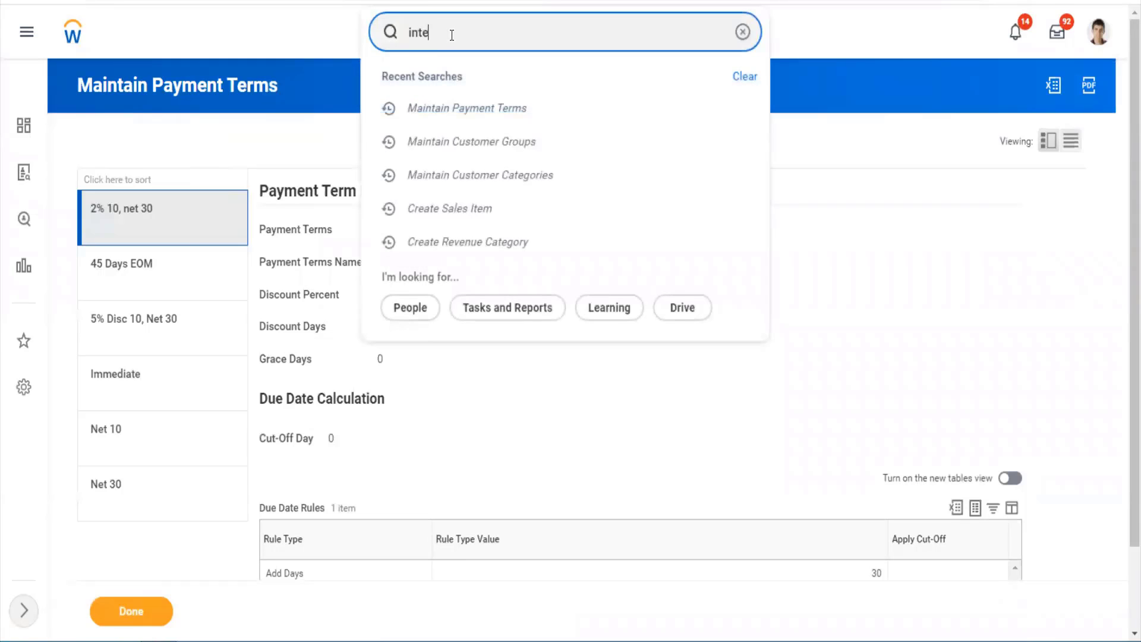
key("BackSpace")
key("BackSpace")
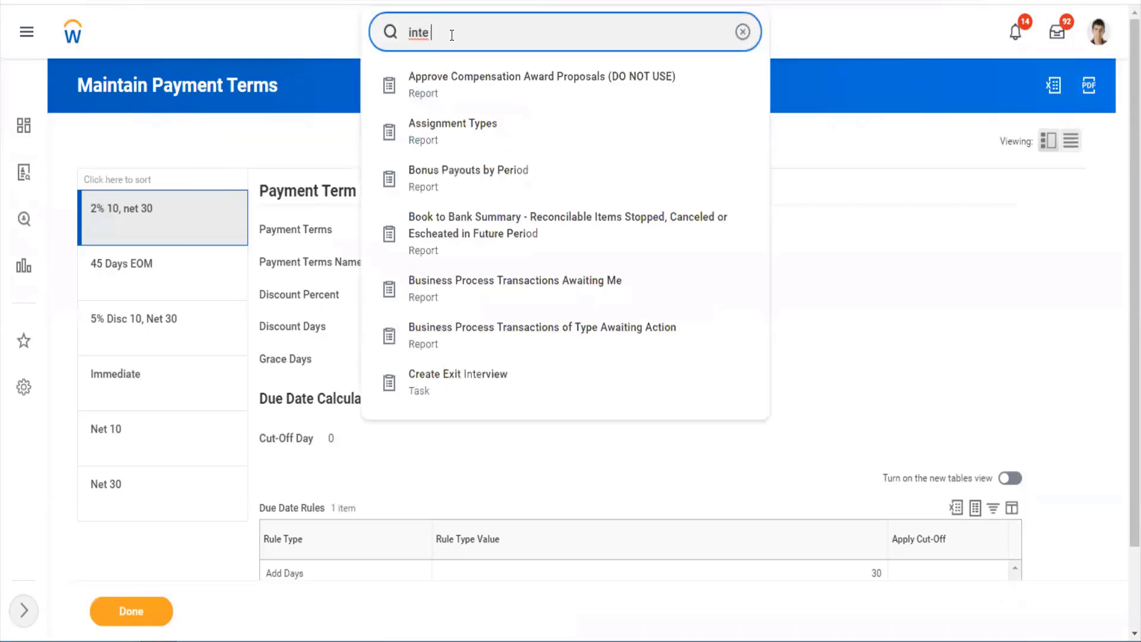
type("id")
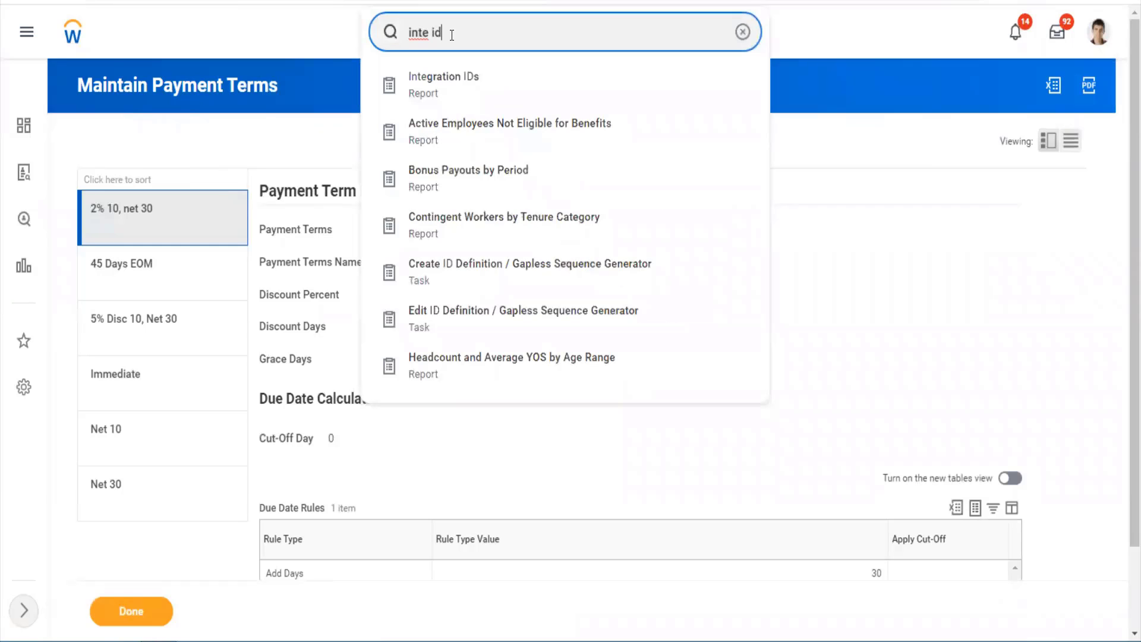
key("Down")
key("Return")
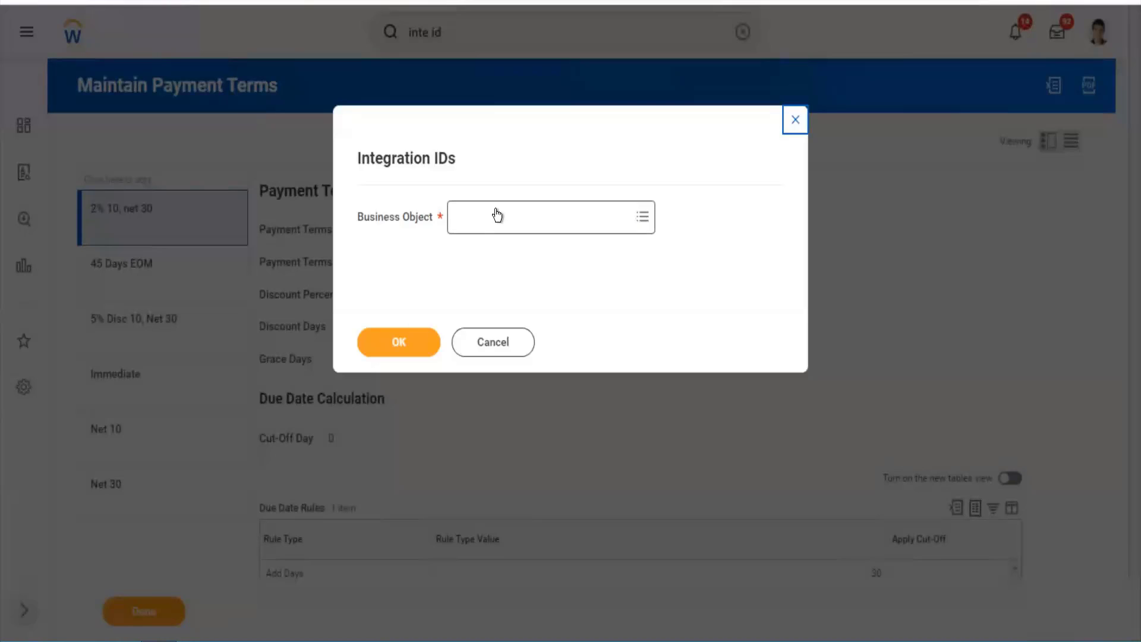
- Run the report for the Company business object, listing 511 items
left_click(497, 215)
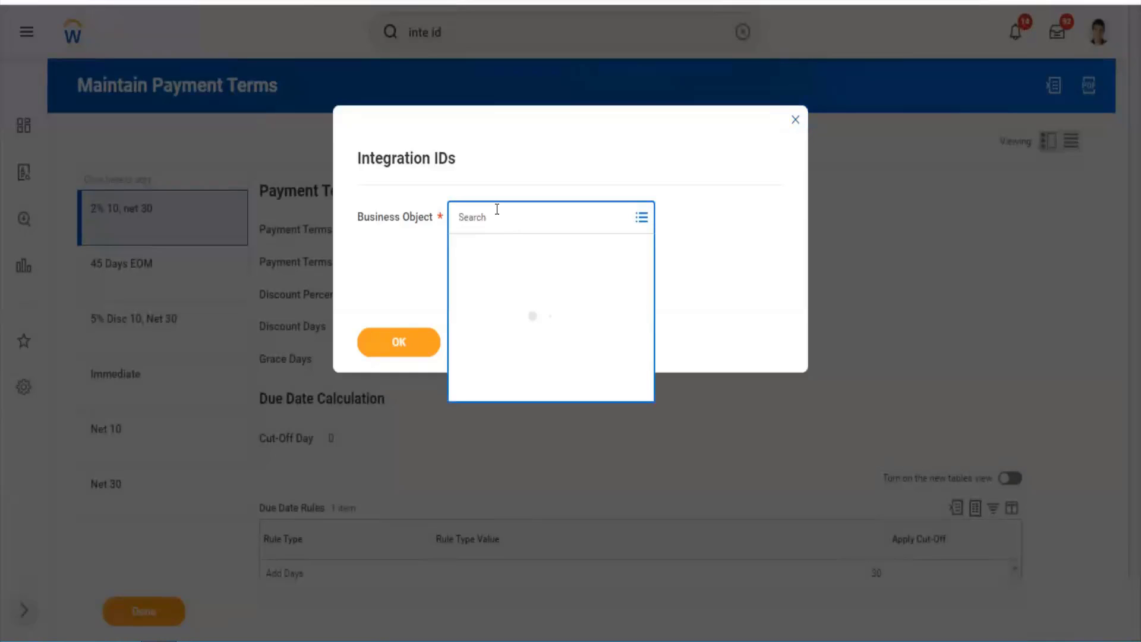
type("cust id")
key("BackSpace")
key("BackSpace")
key("BackSpace")
key("BackSpace")
key("BackSpace")
key("BackSpace")
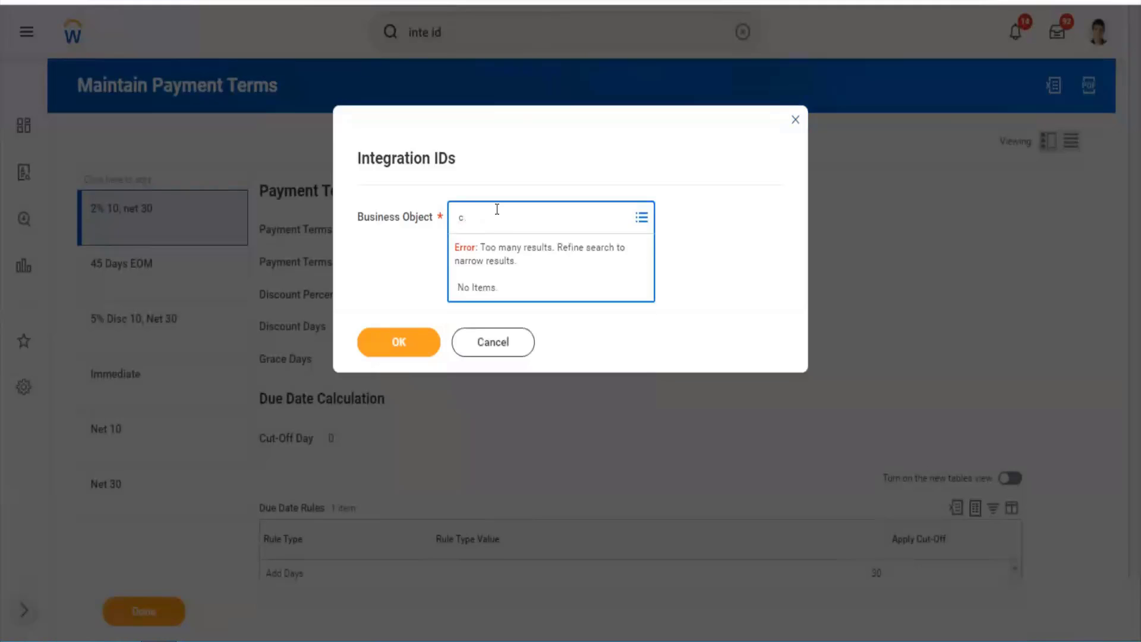
key("BackSpace")
type("company")
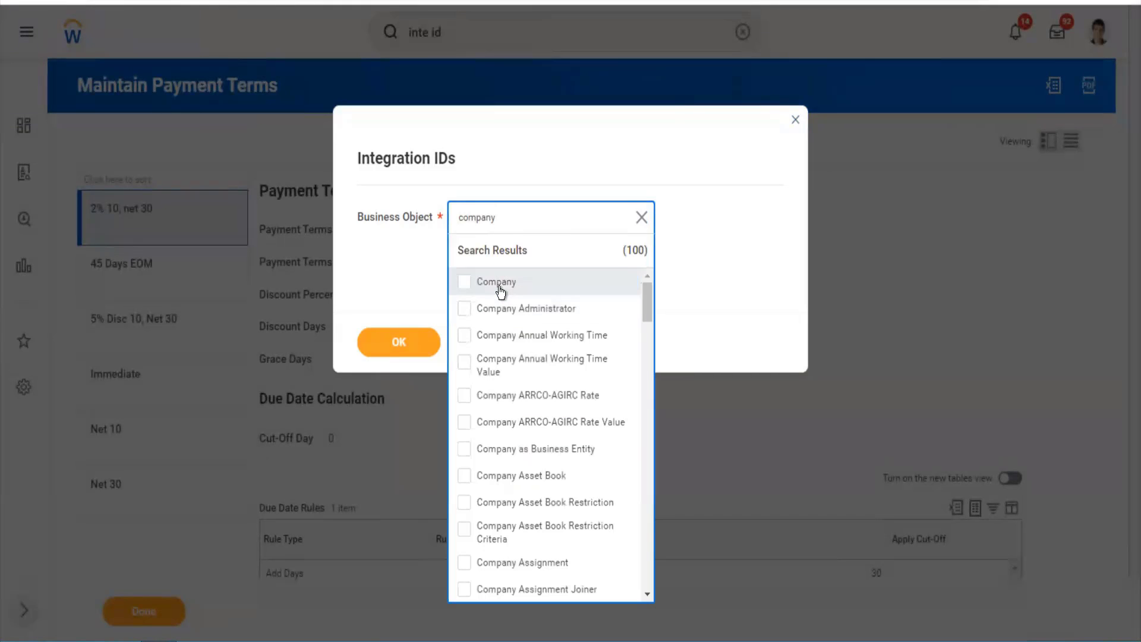
left_click(498, 286)
left_click(405, 334)
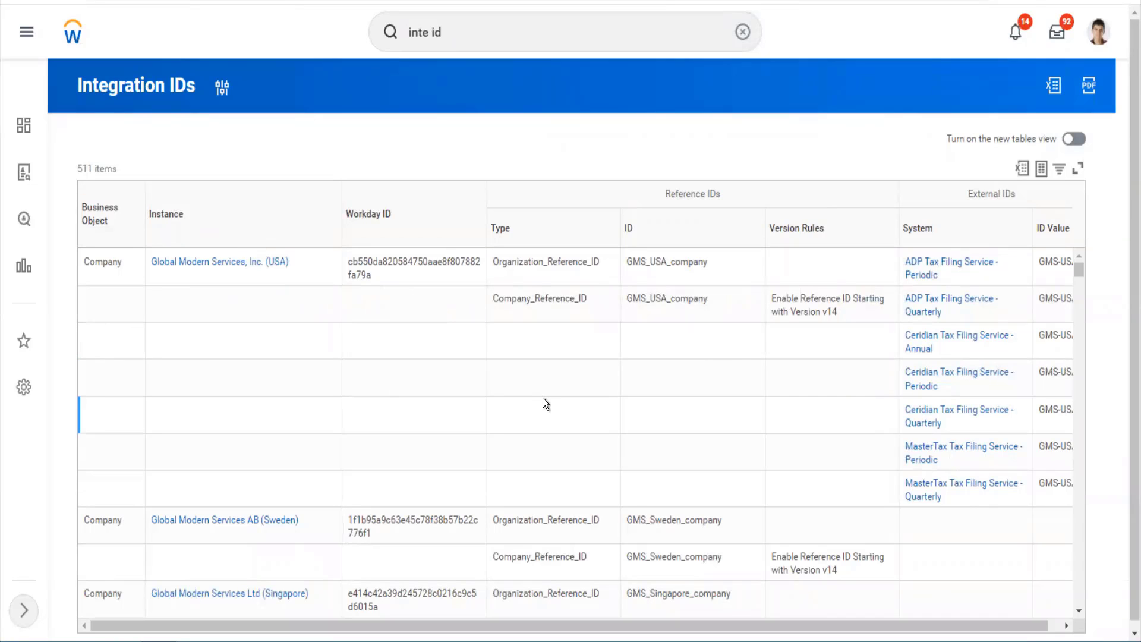
key("ctrl+f")
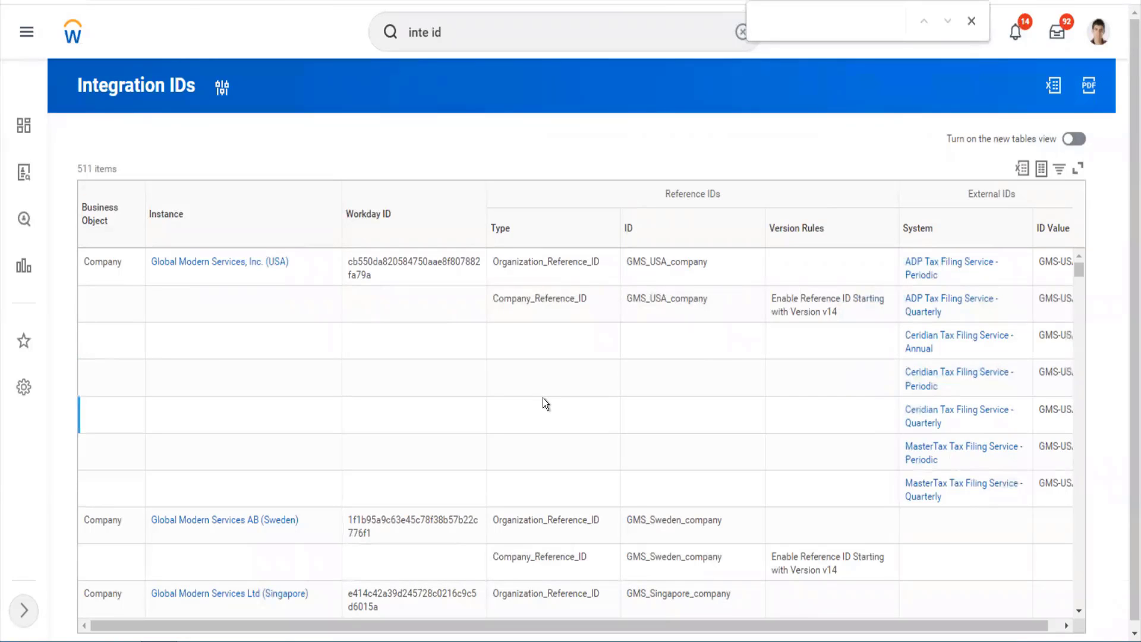
type("twitter")
key("BackSpace")
key("BackSpace")
key("BackSpace")
key("BackSpace")
key("BackSpace")
key("BackSpace")
key("BackSpace")
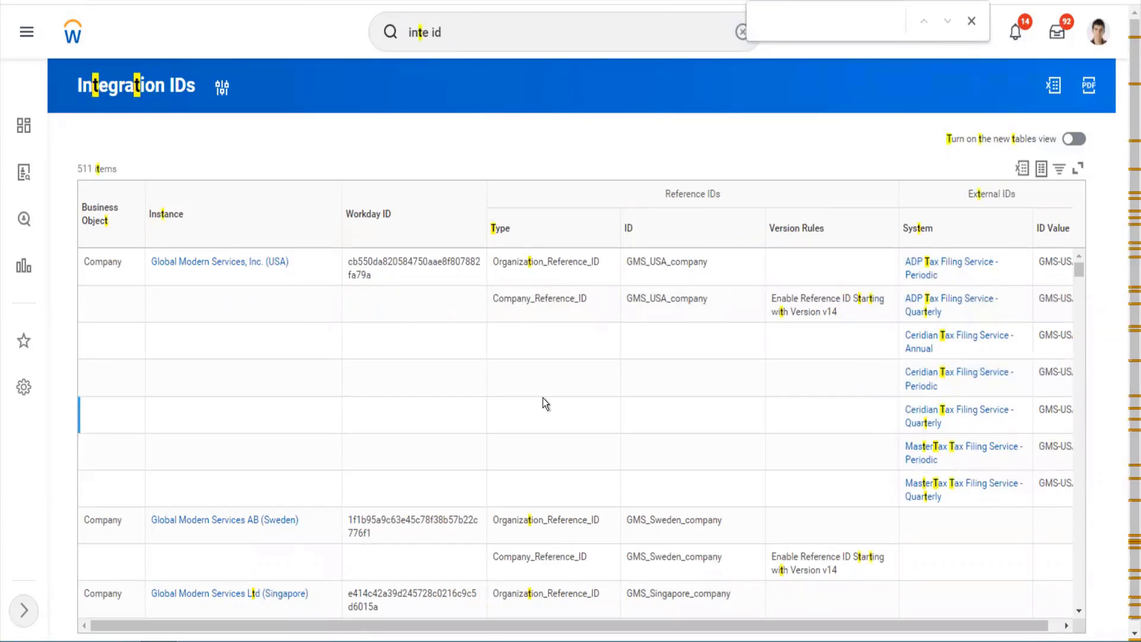
type("twitter")
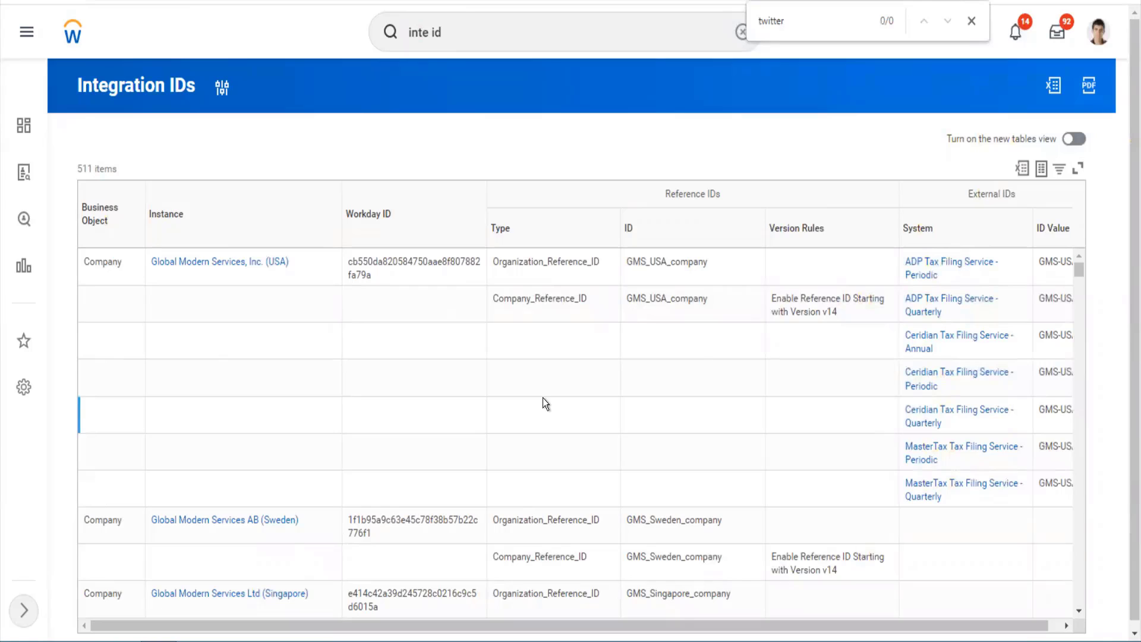
key("BackSpace")
key("BackSpace")
key("BackSpace")
key("BackSpace")
key("BackSpace")
key("BackSpace")
key("BackSpace")
type("wipr")
key("BackSpace")
key("BackSpace")
key("BackSpace")
key("BackSpace")
type("twitter")
key("BackSpace")
key("BackSpace")
key("BackSpace")
key("BackSpace")
key("BackSpace")
key("BackSpace")
key("BackSpace")
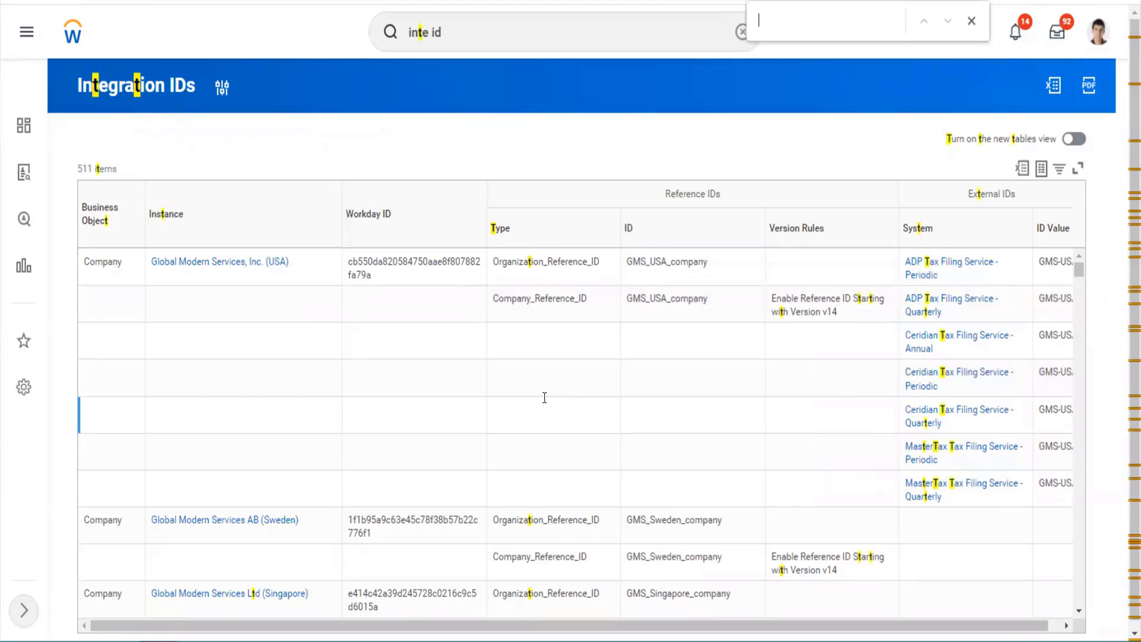
scroll(545, 397, "down", 4)
scroll(544, 398, "down", 5)
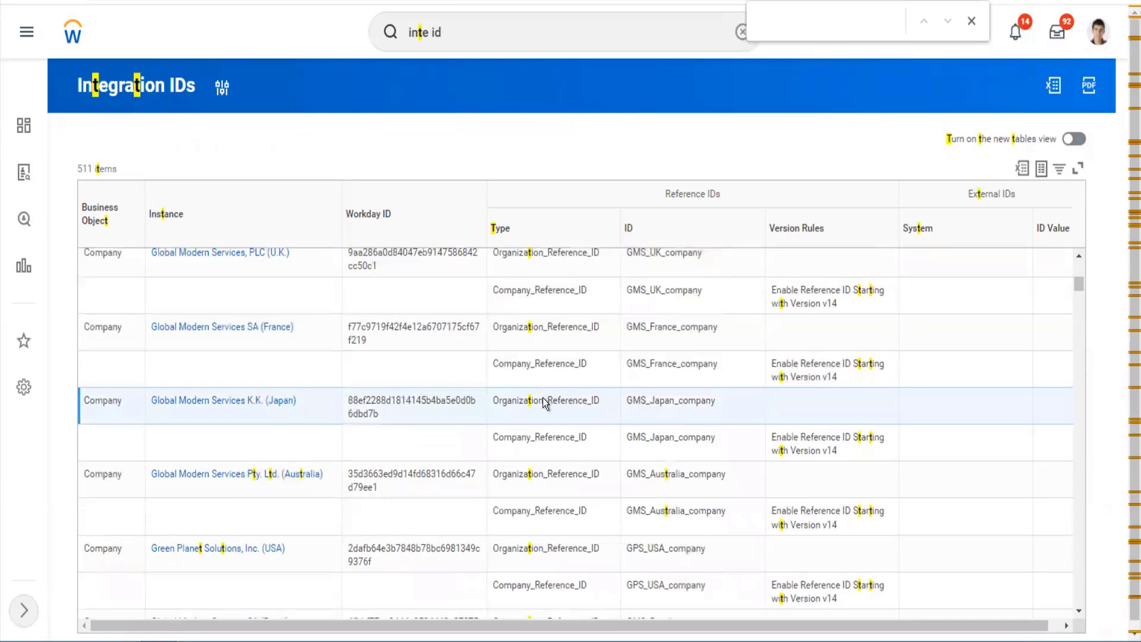
scroll(544, 397, "down", 5)
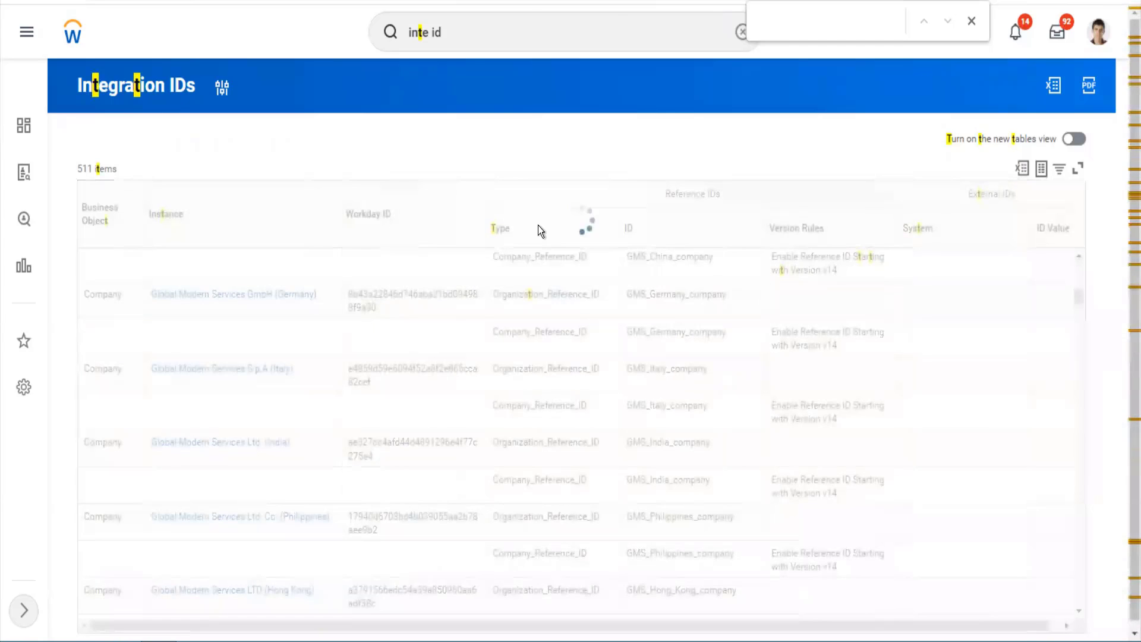
left_click(467, 33)
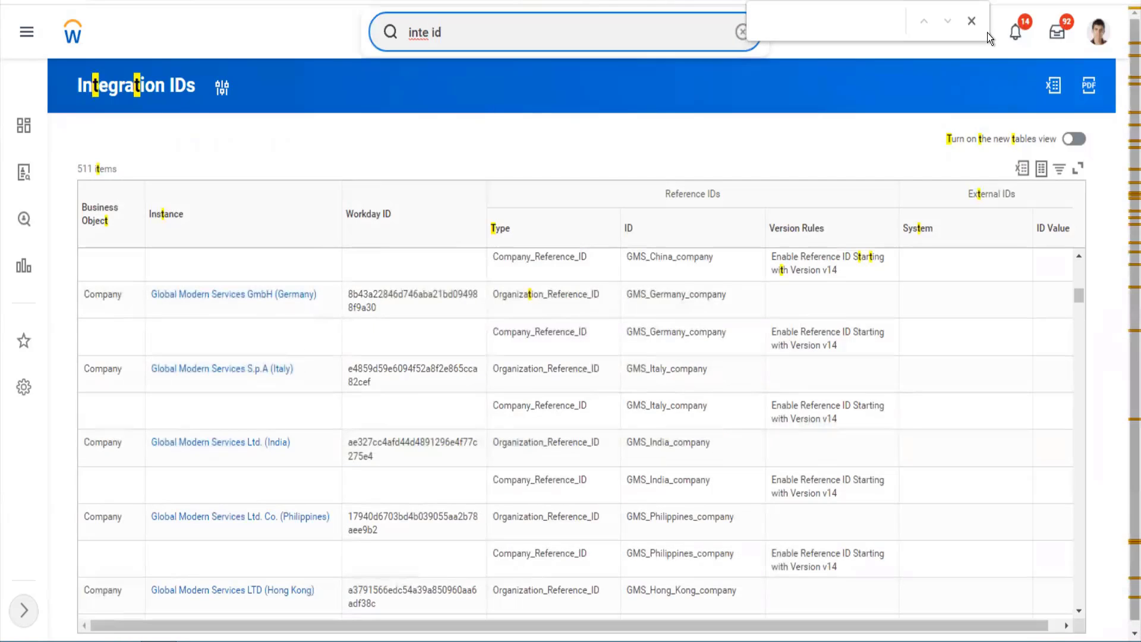
left_click(974, 23)
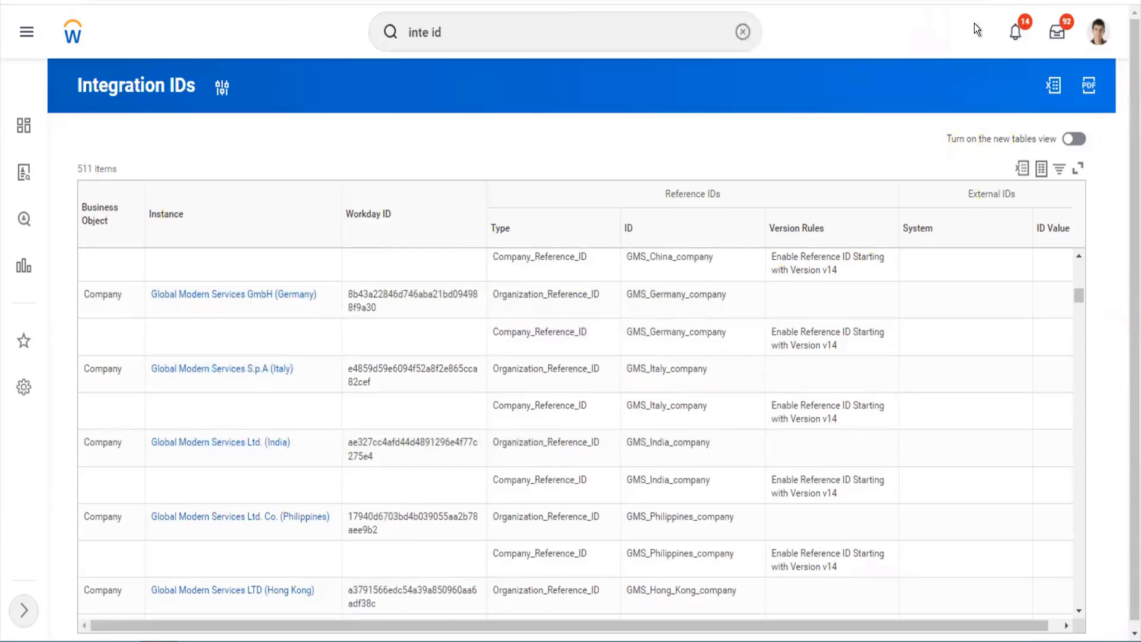
- Open the TW101 Twitter Inc company profile from a 'twitter' search
left_click(744, 33)
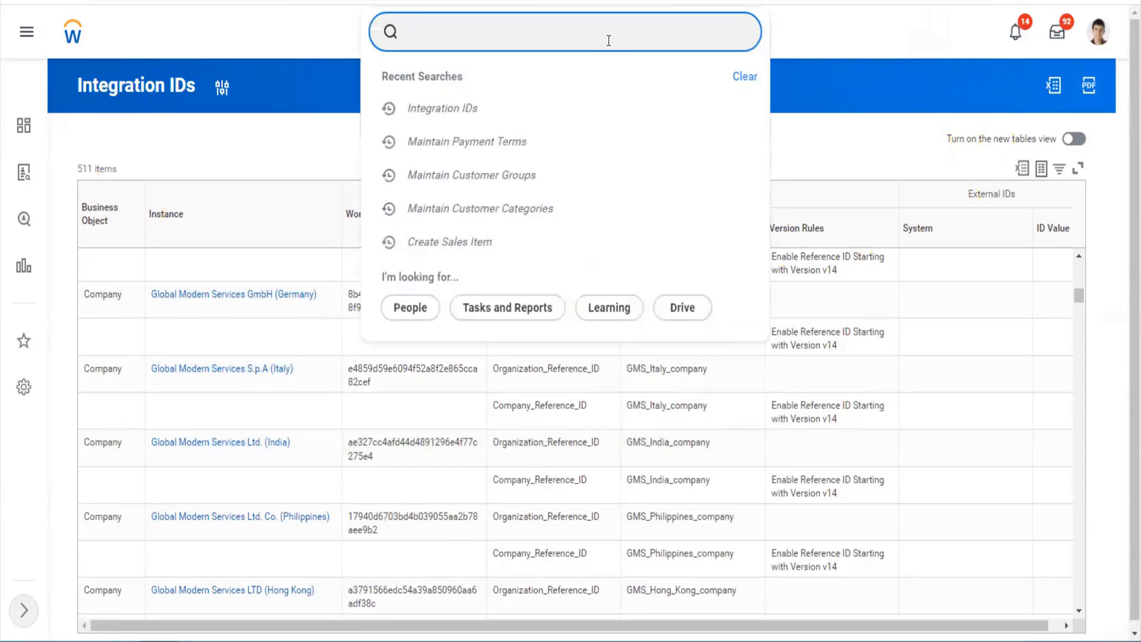
type("twitter")
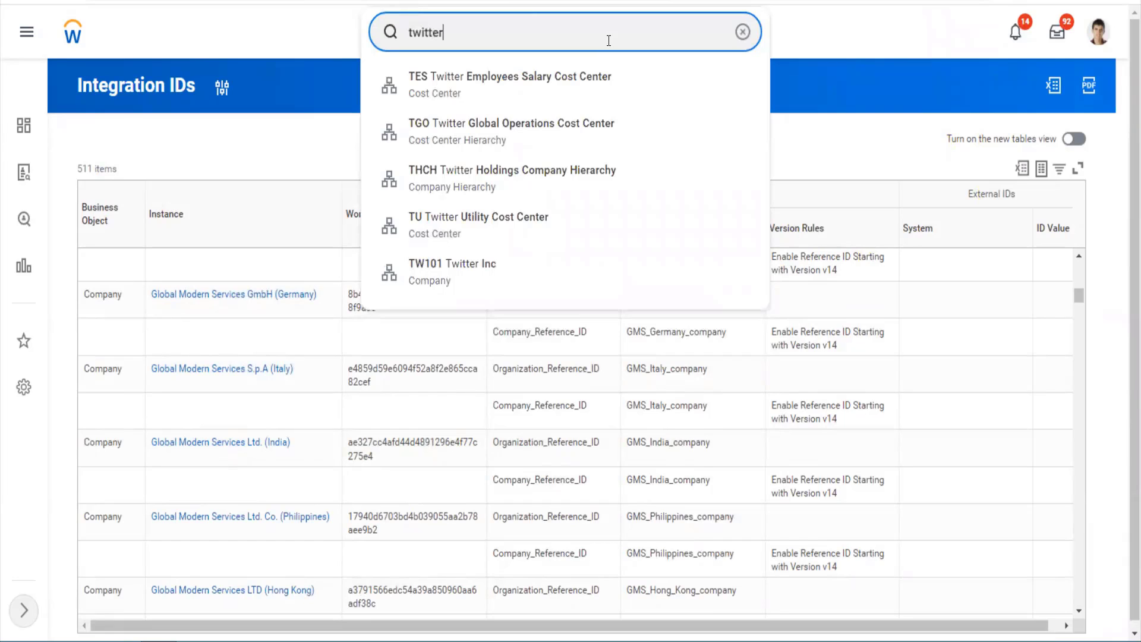
key("Down")
key("Down")
key("Down")
key("Down")
key("Down")
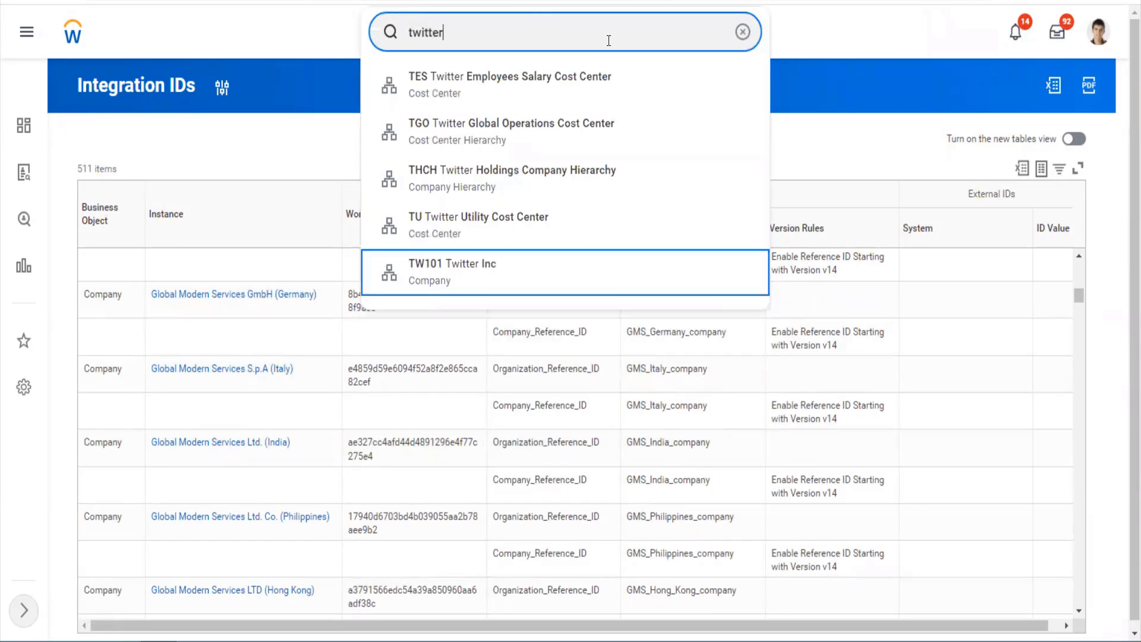
key("Return")
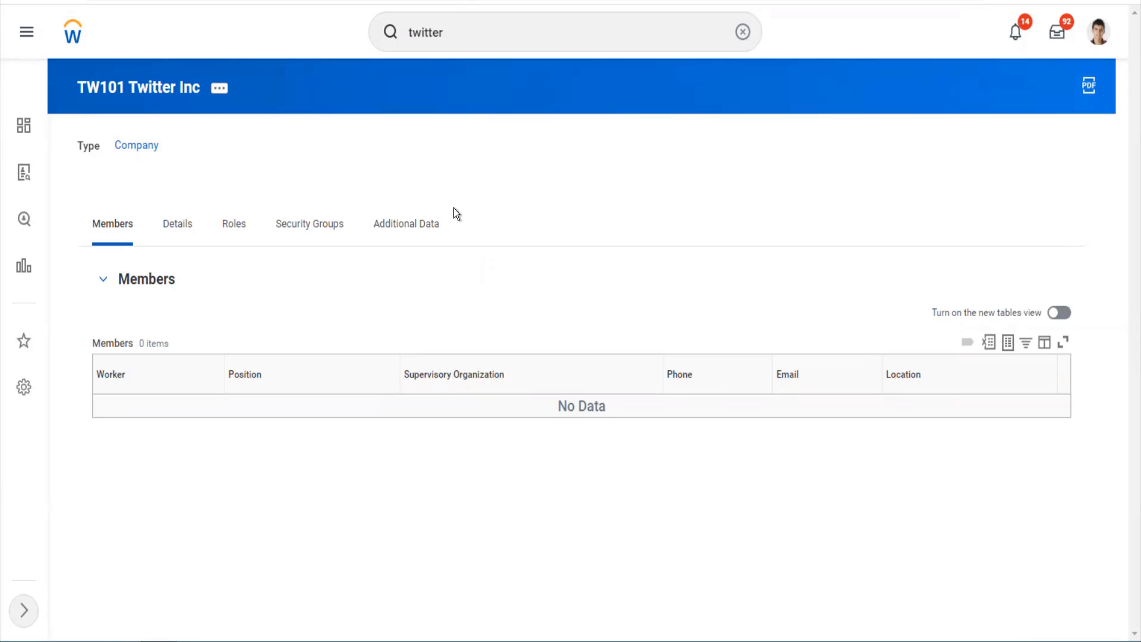
left_click(482, 35)
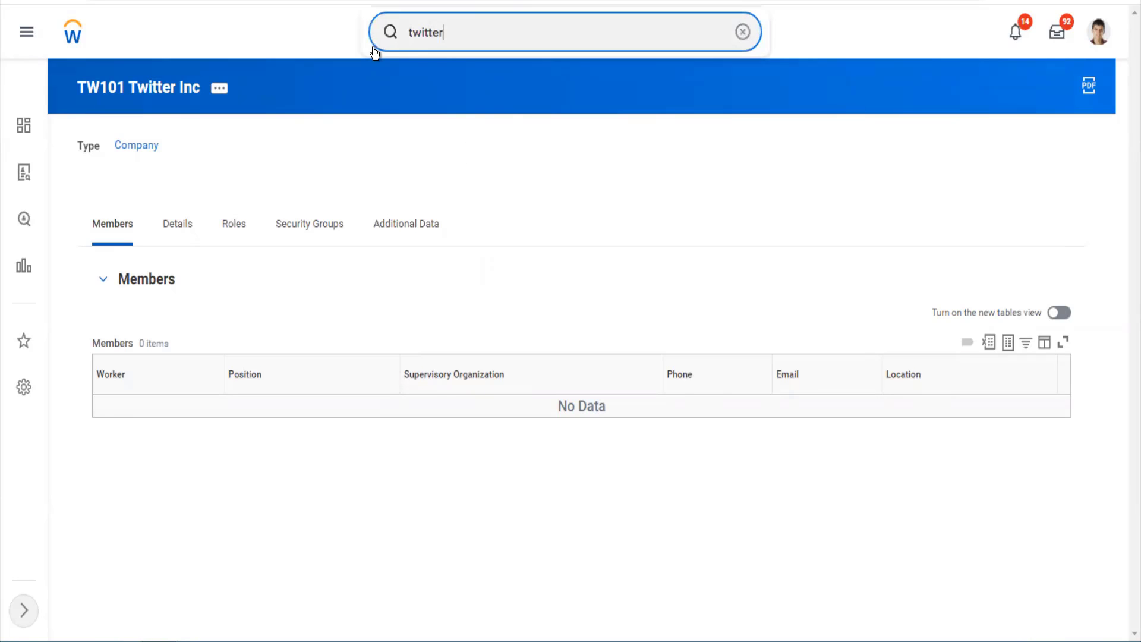
left_click_drag(446, 37, 379, 45)
- Run the Integration IDs report for Customer Group, showing 10 reference IDs
type("inte id")
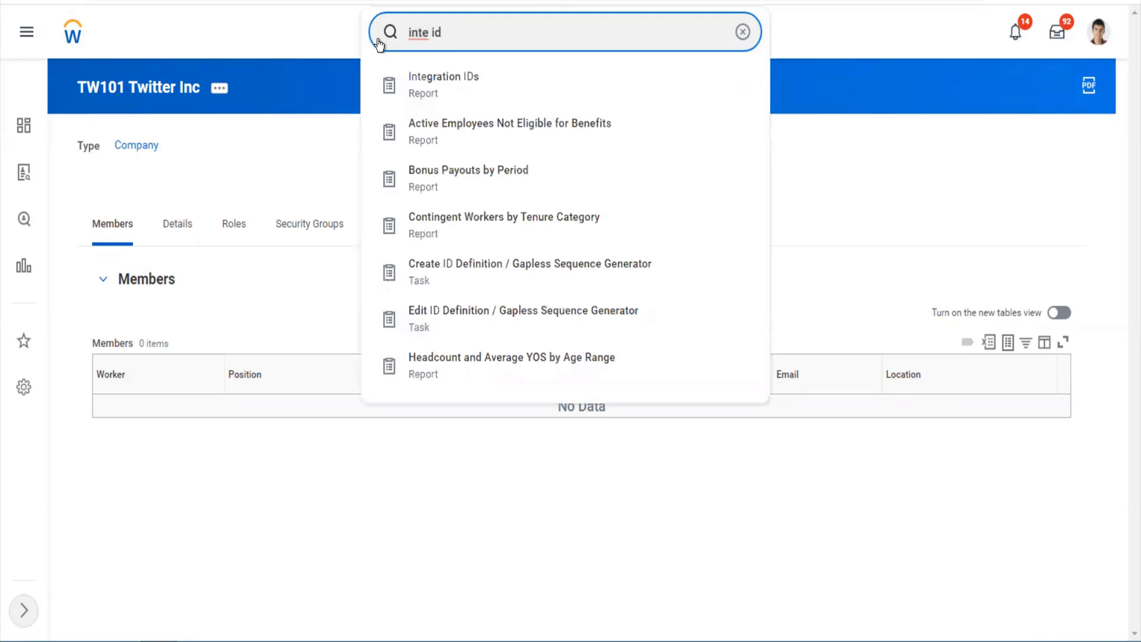
key("Down")
key("Return")
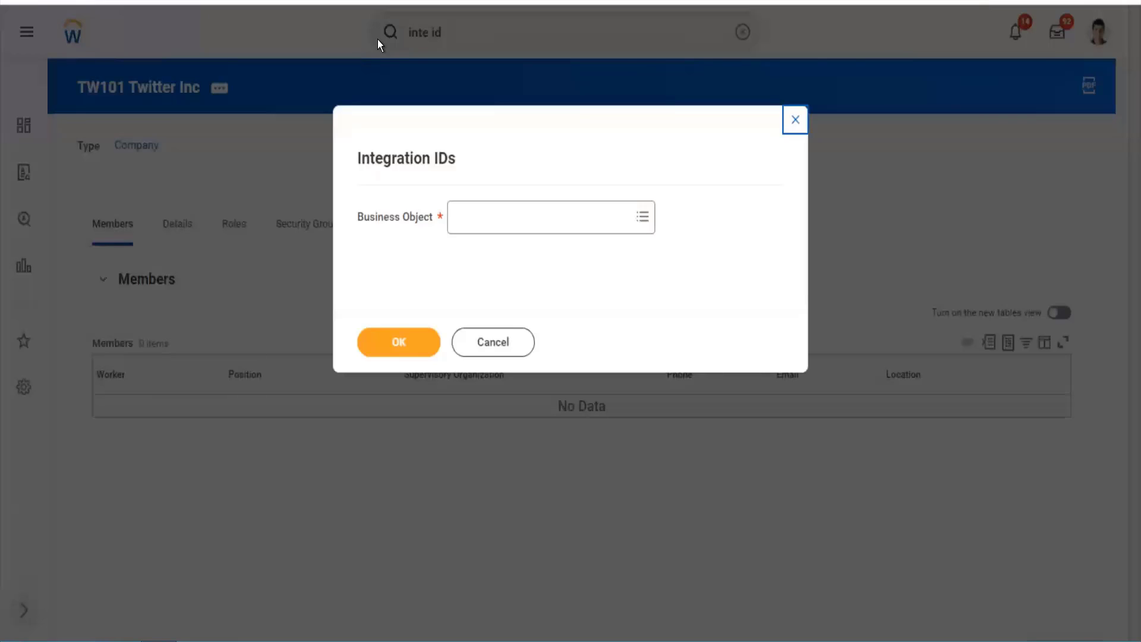
left_click(473, 220)
type("custom")
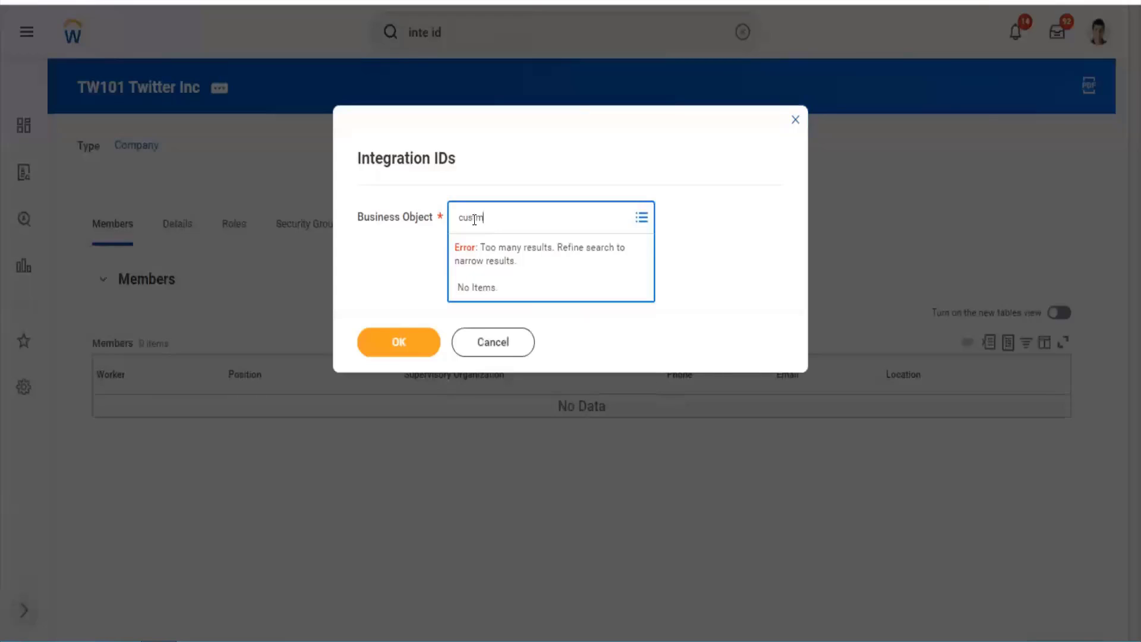
key("BackSpace")
type("omer group")
key("Return")
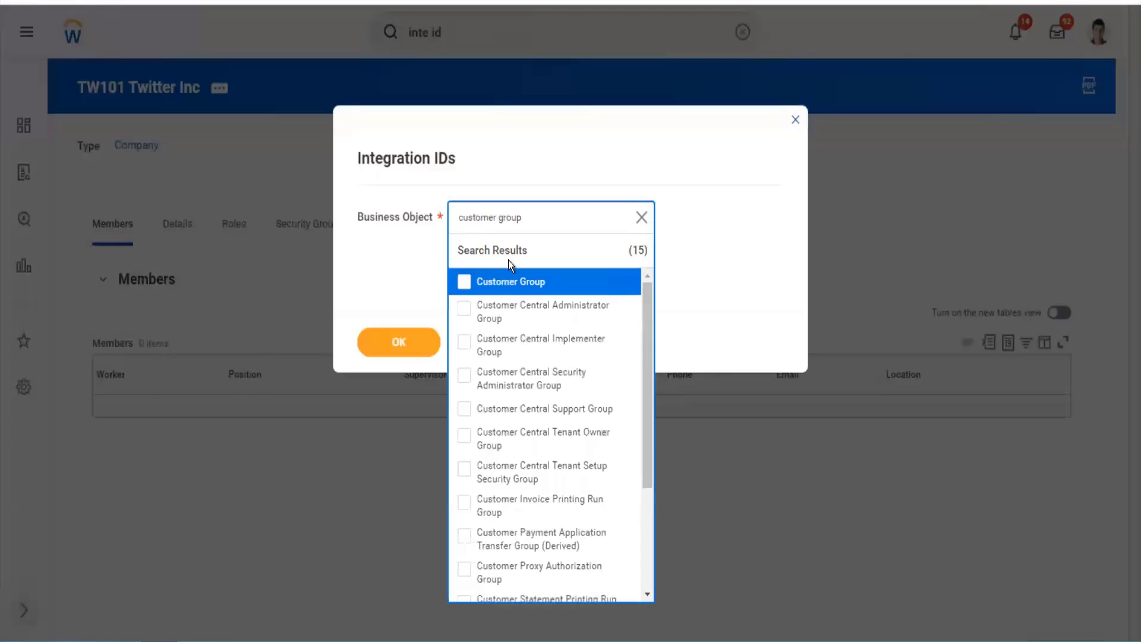
left_click(511, 281)
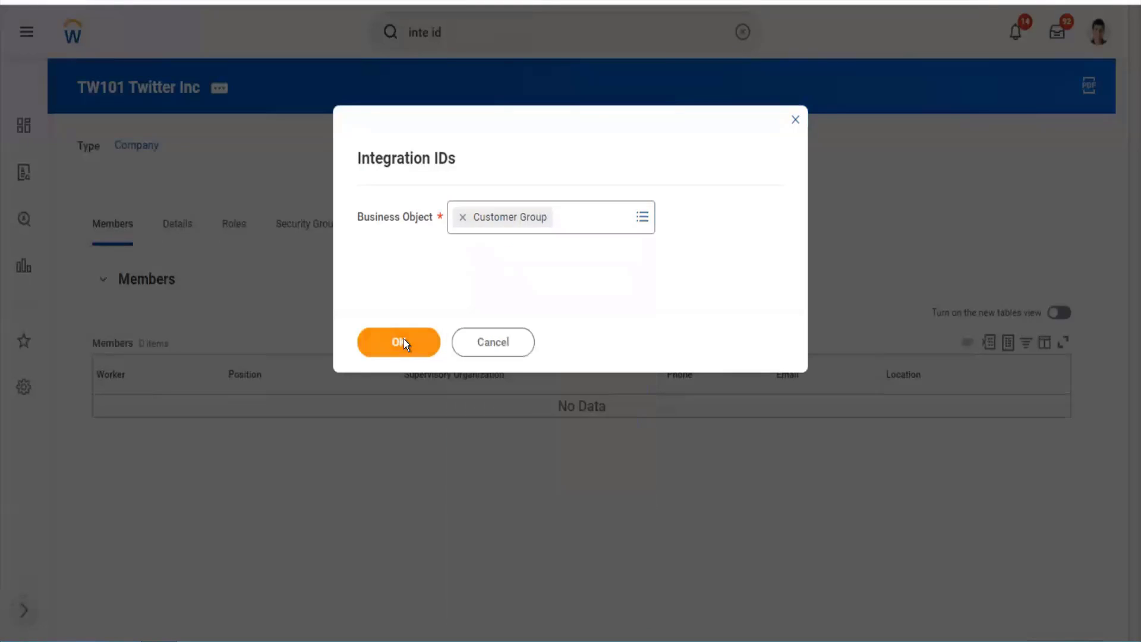
left_click(404, 341)
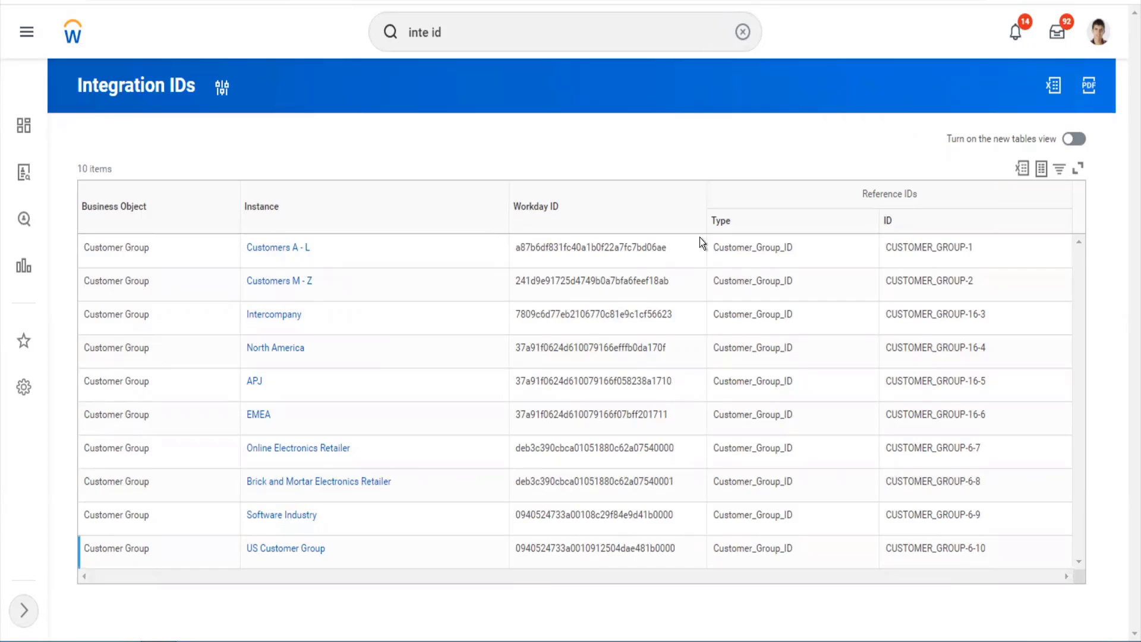
- Search 'mai cust group' to find the Maintain Customer Groups task
left_click(517, 47)
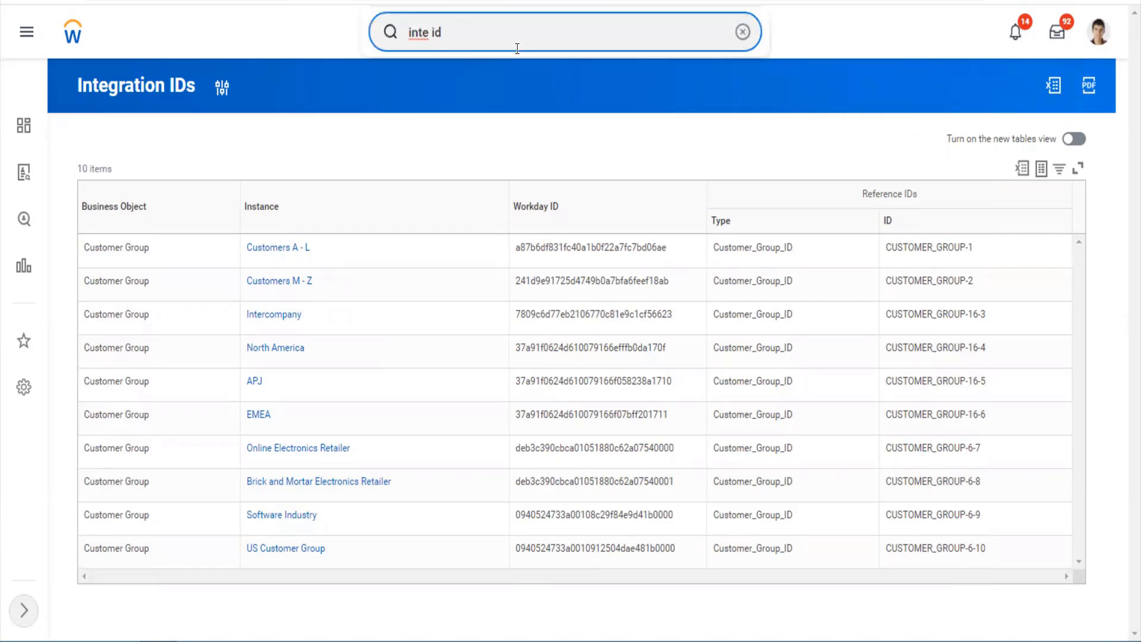
key("ctrl+a")
type("mai ref")
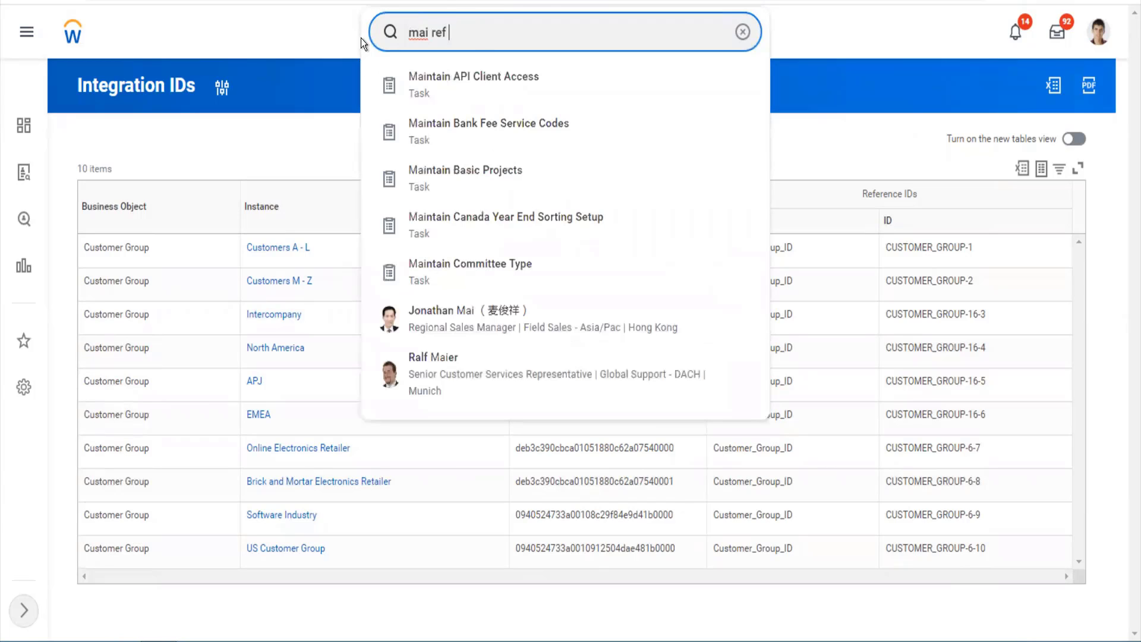
key("ctrl+a")
key("BackSpace")
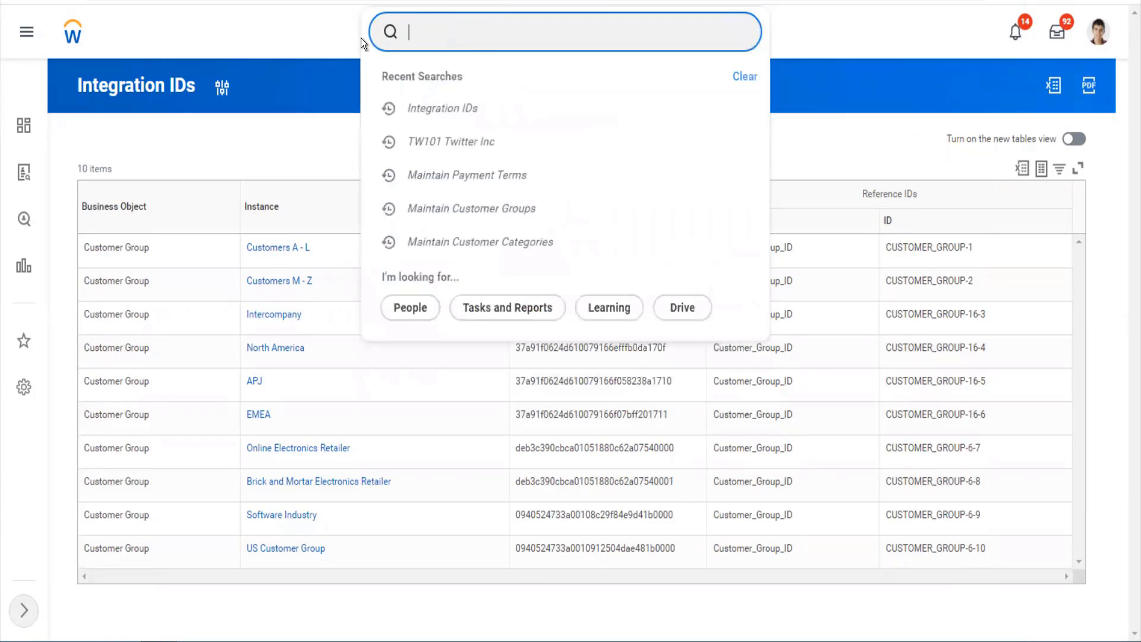
type("mai cust group")
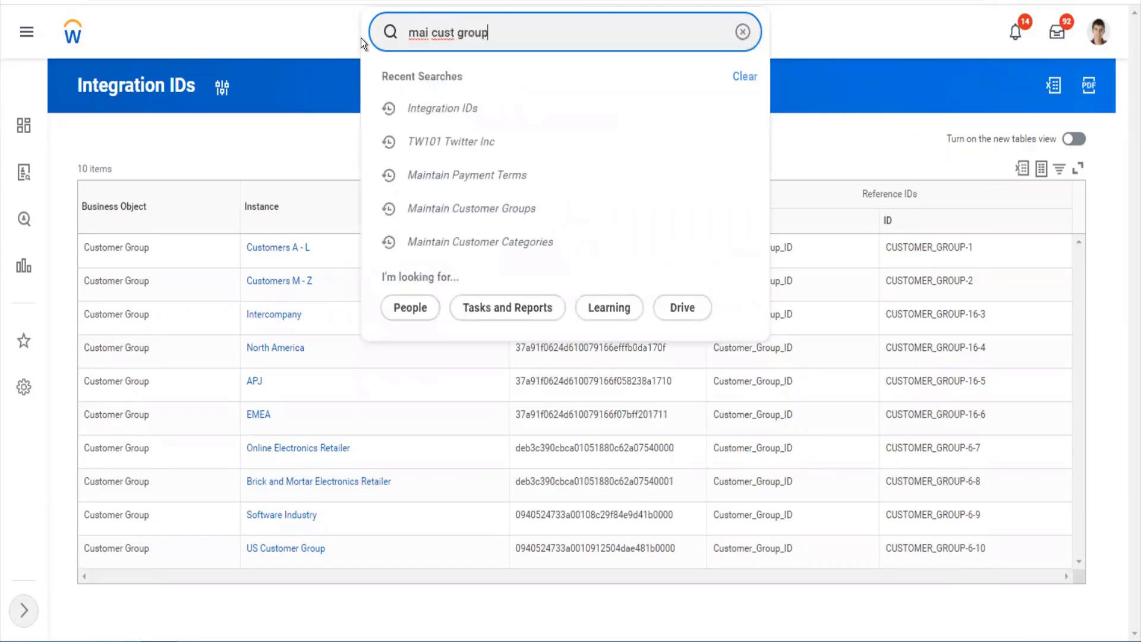
key("BackSpace")
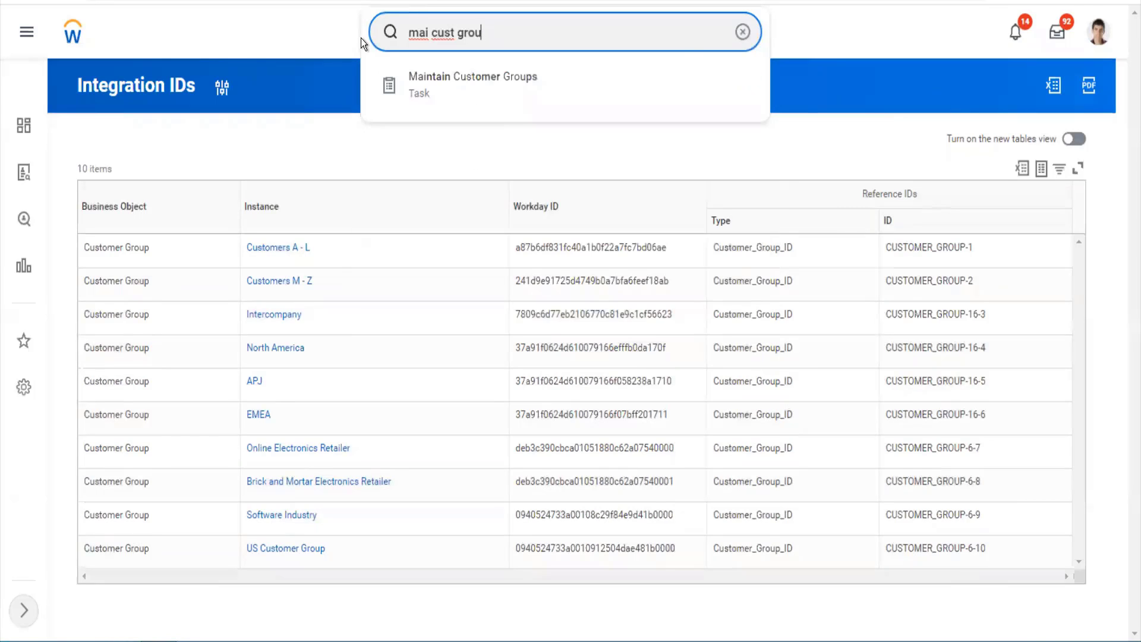
- Open the US Customer Group page from Maintain Customer Groups
left_click(361, 38)
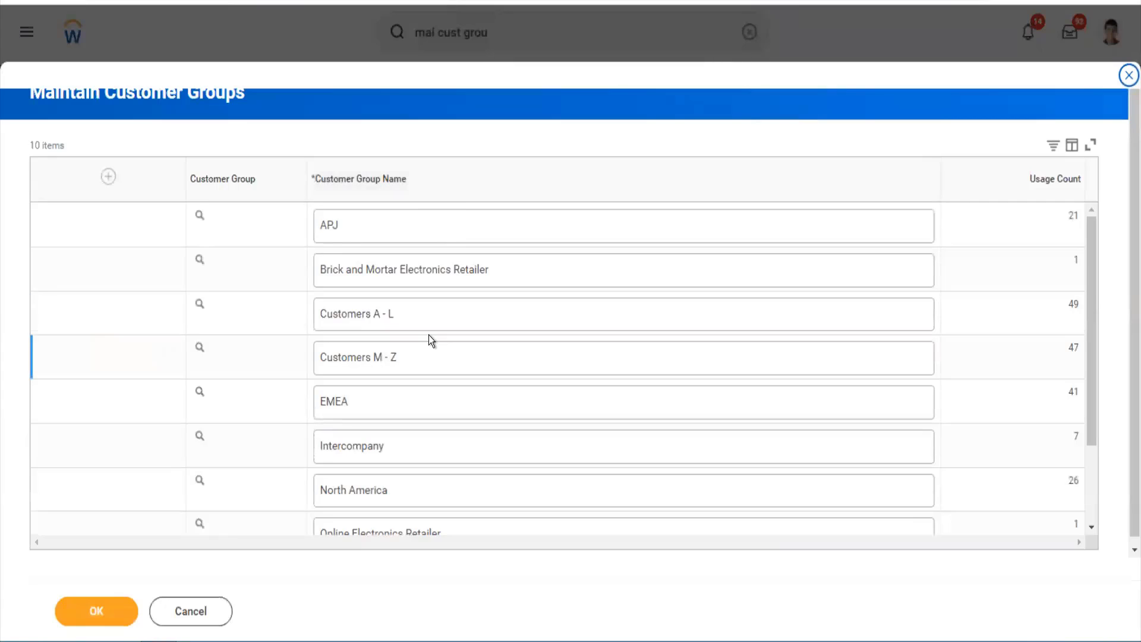
scroll(430, 339, "down", 2)
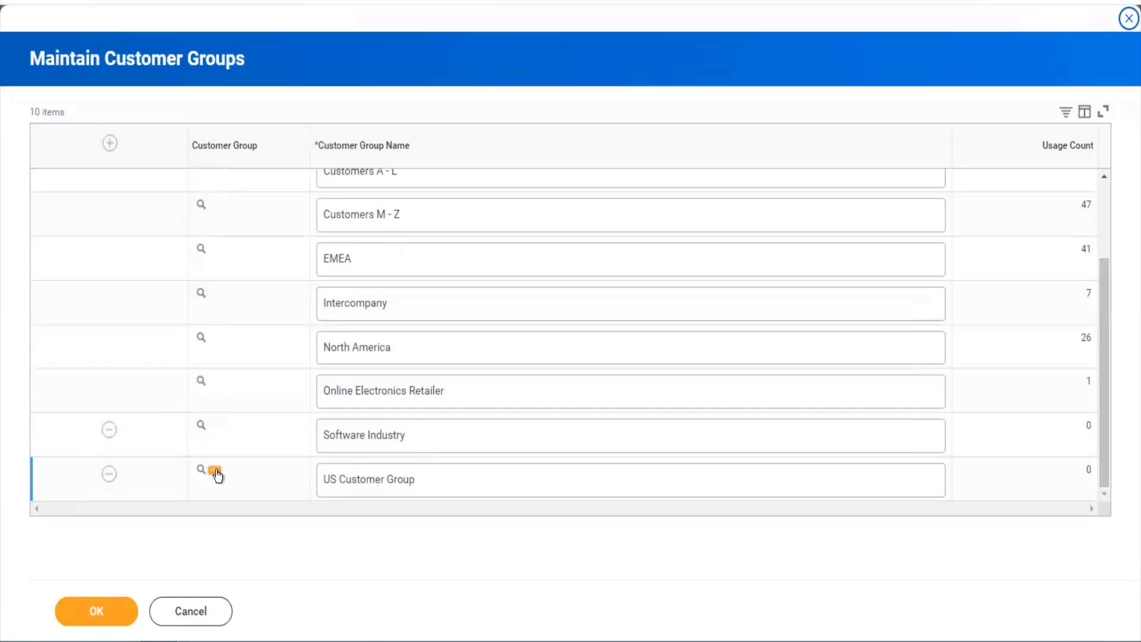
left_click(215, 471)
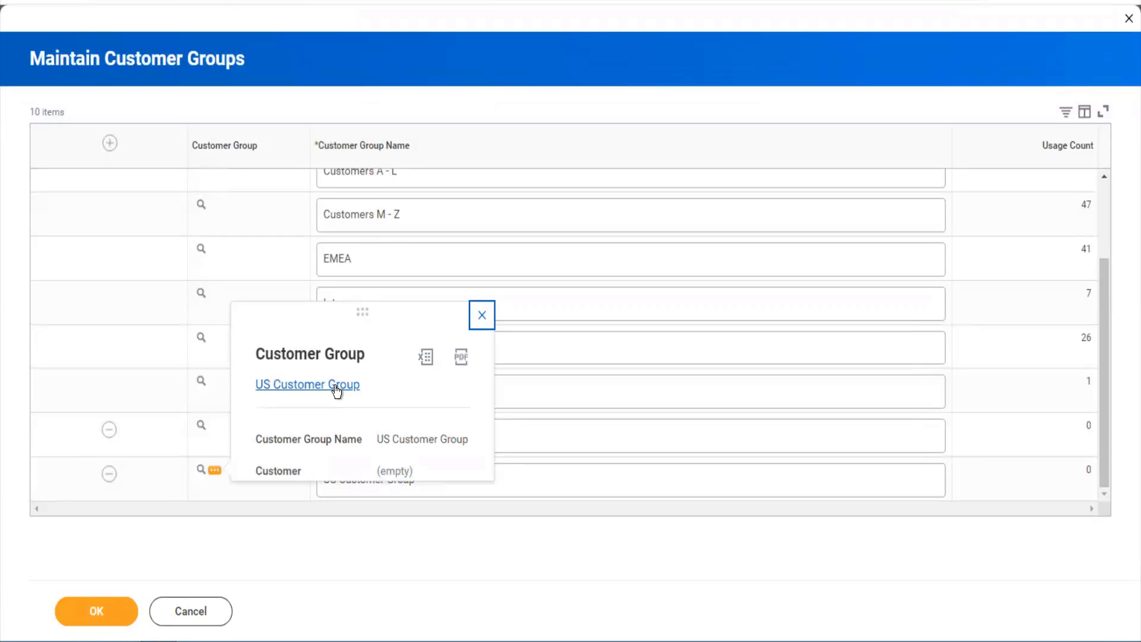
left_click(337, 390)
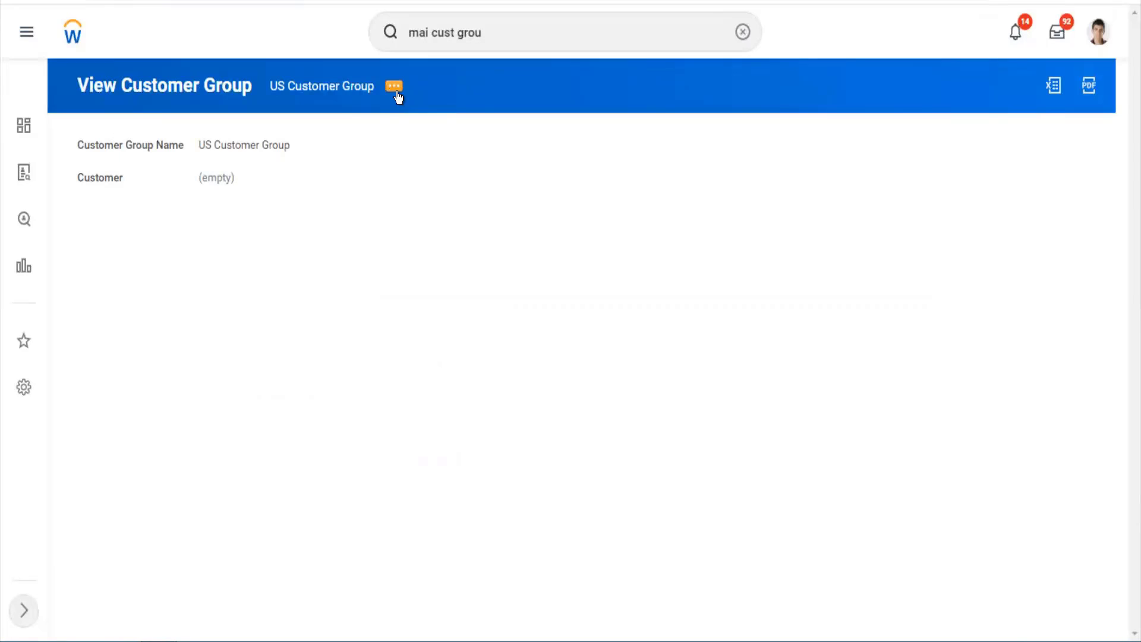
- Change the group's reference ID to US_Customer_Group and save it
left_click(396, 92)
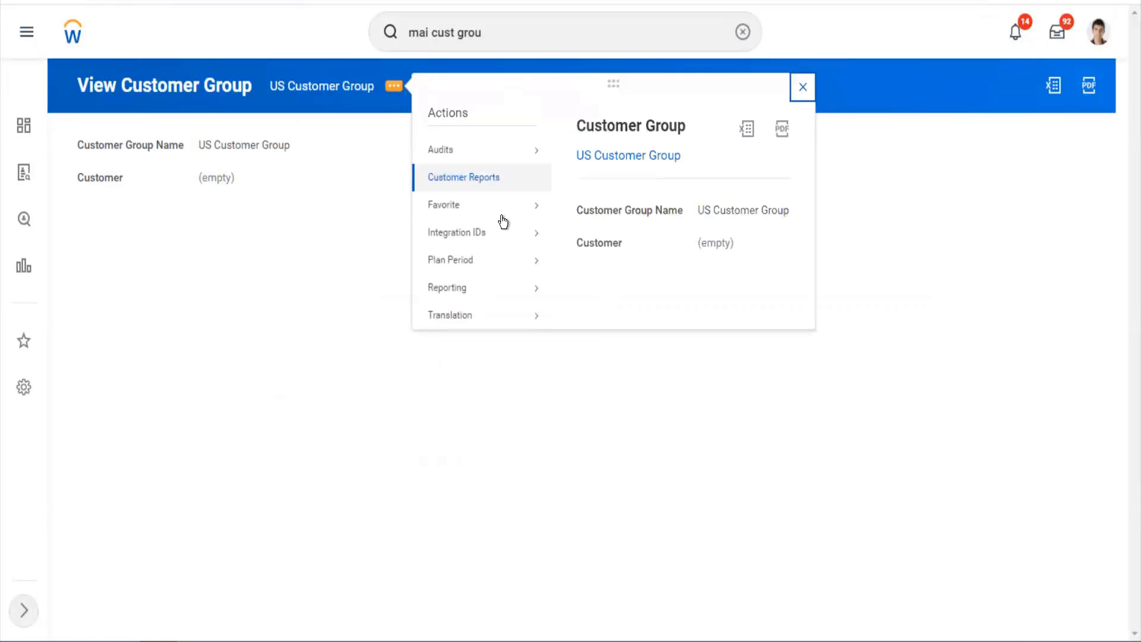
mouse_move(509, 236)
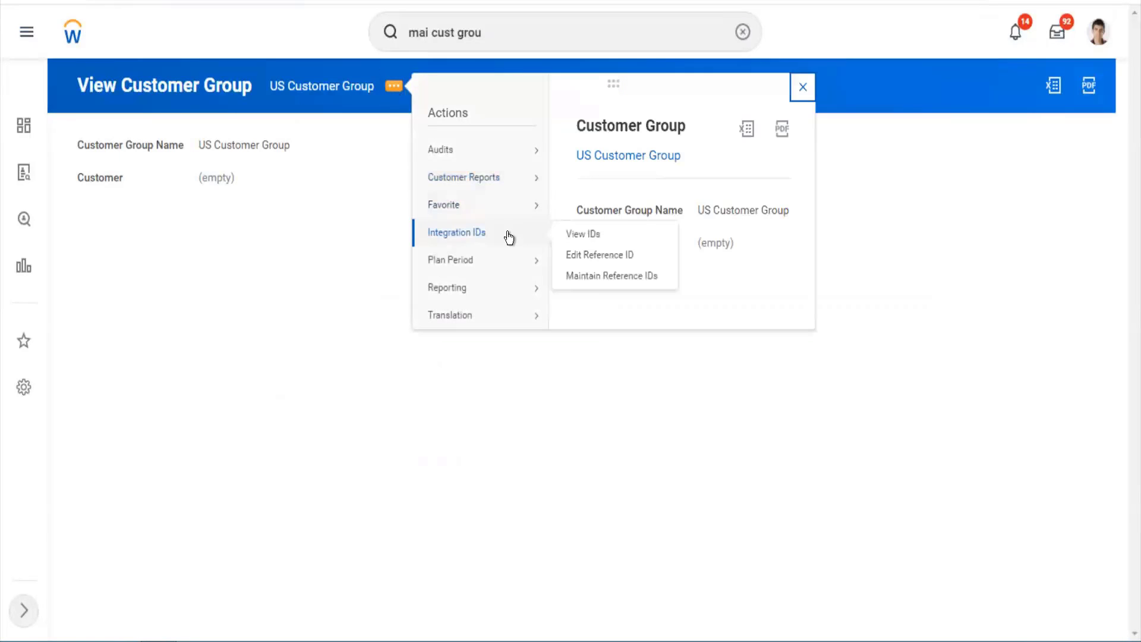
left_click(618, 257)
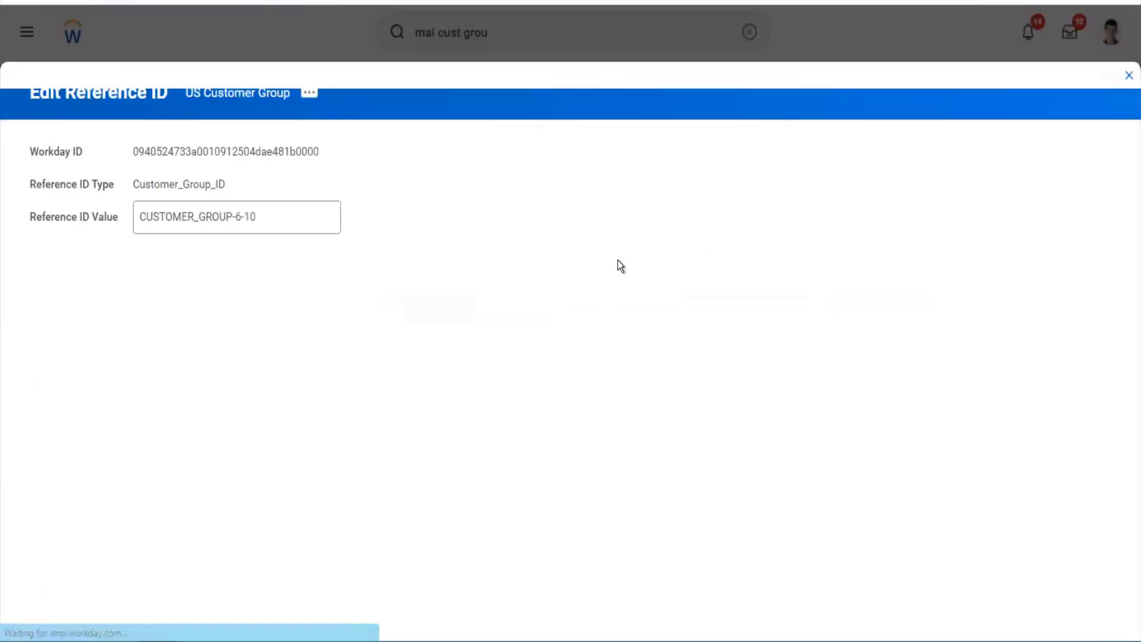
left_click(272, 205)
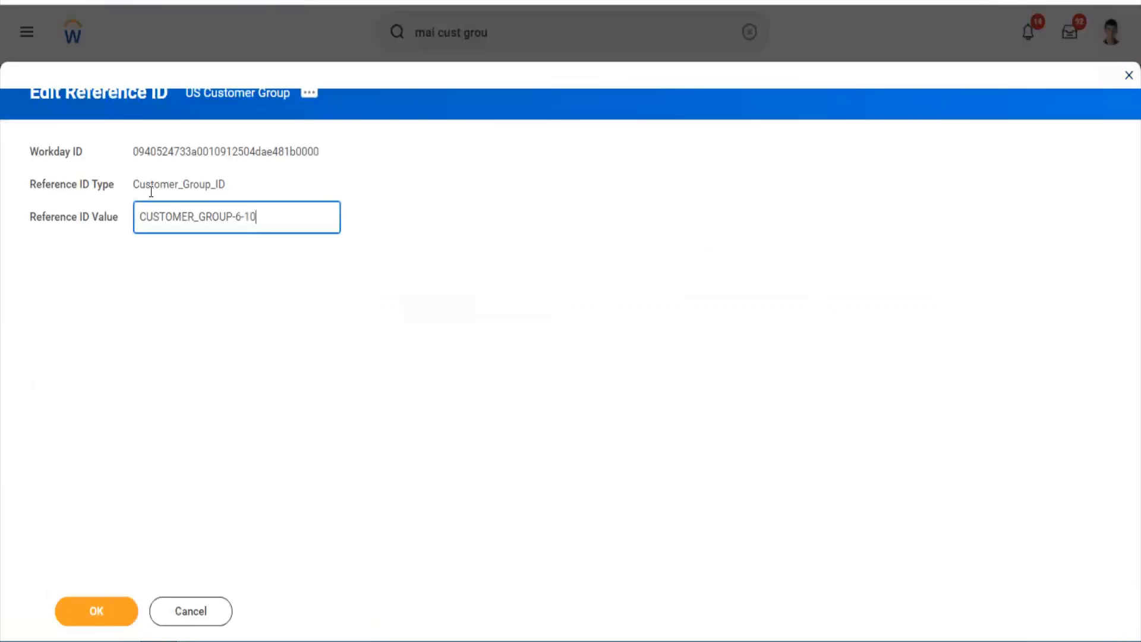
key("ctrl+a")
type("US_Customer")
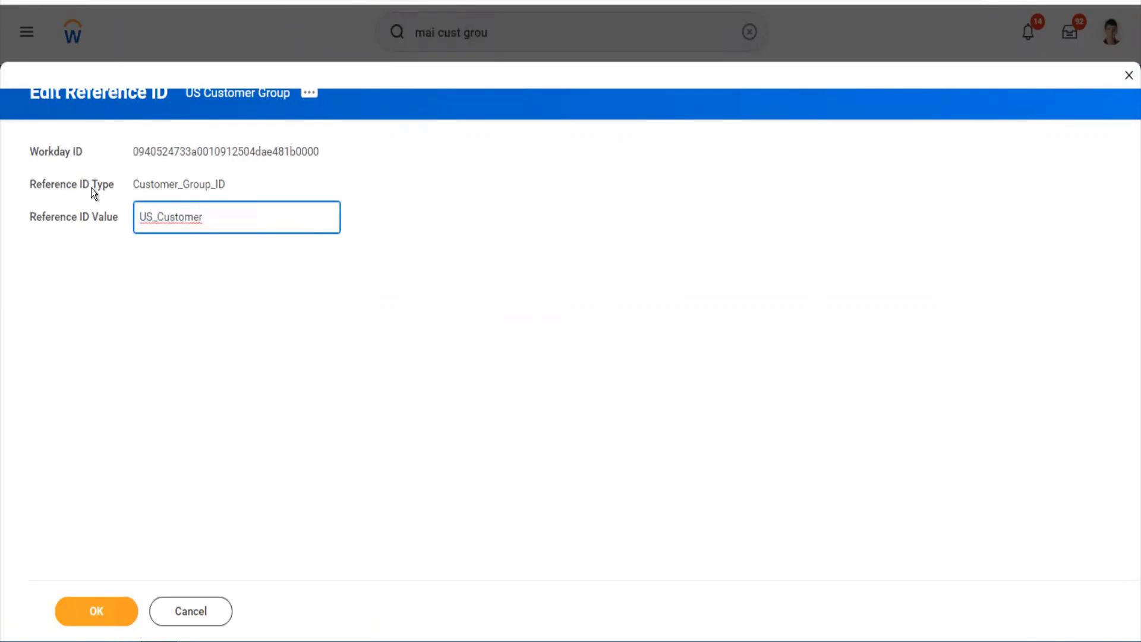
type("_Group")
left_click(131, 405)
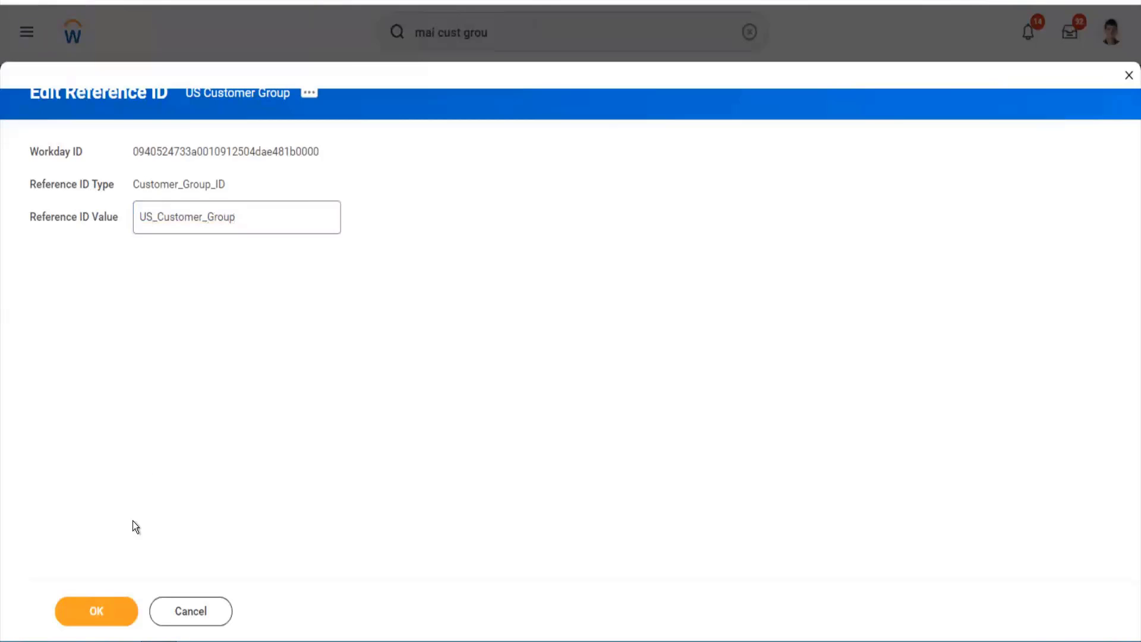
left_click(112, 601)
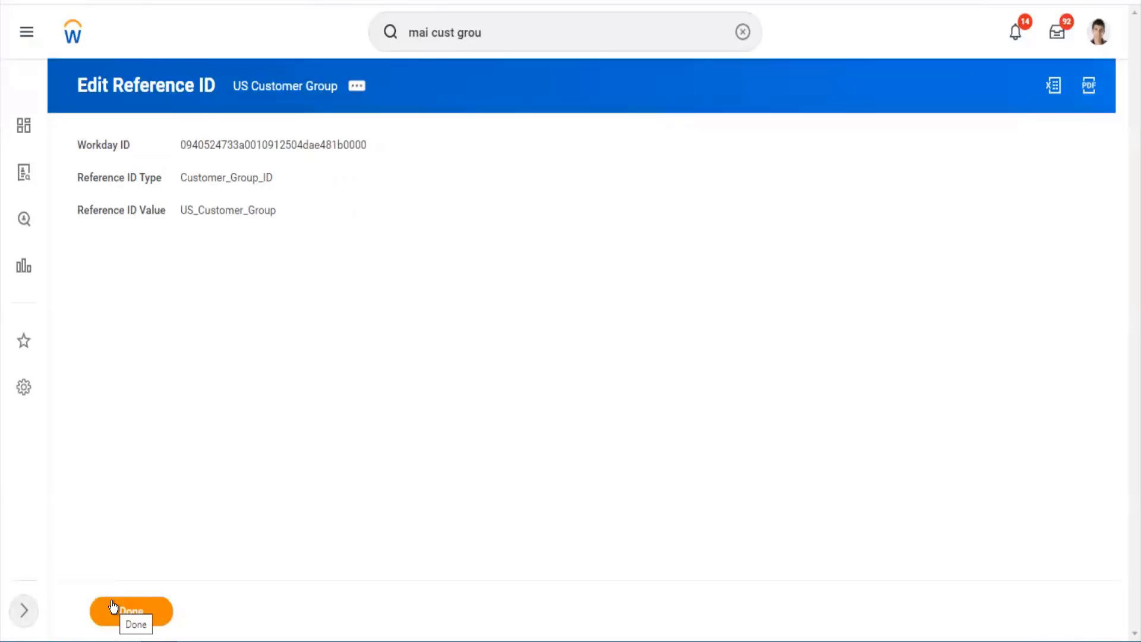
left_click(113, 606)
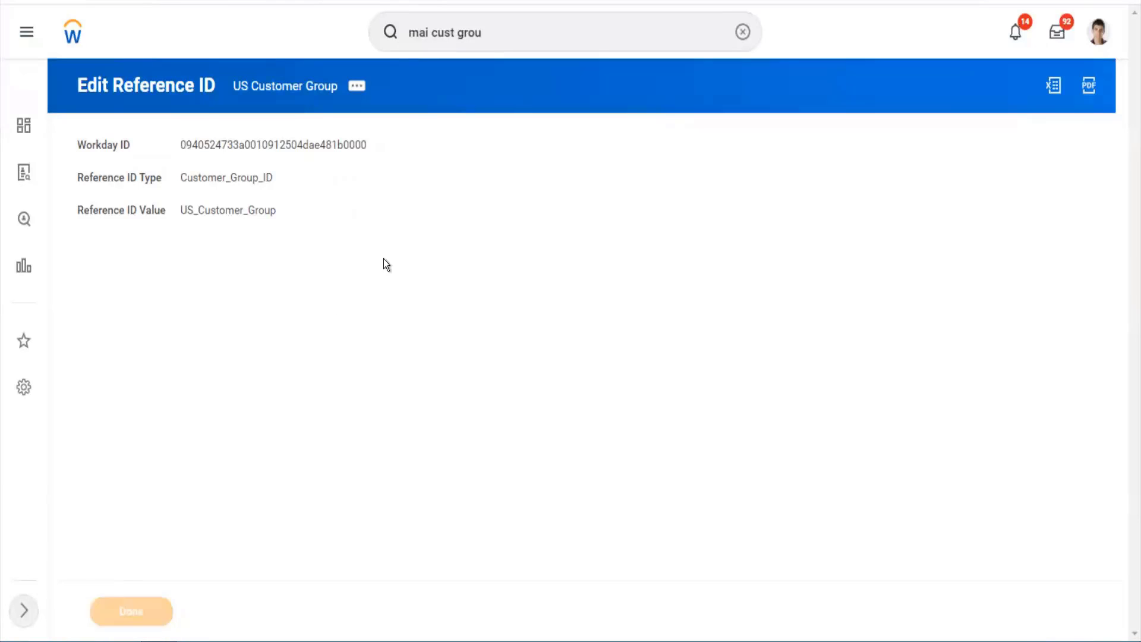
left_click(490, 38)
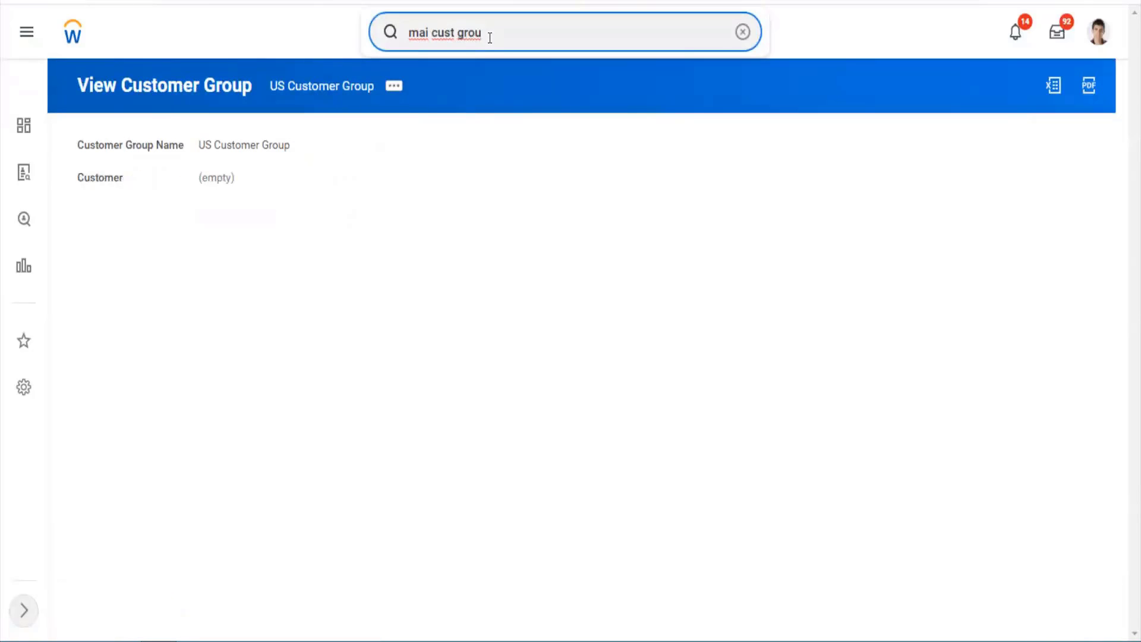
- Open Maintain Reference IDs via 'mai ref id' for the Customer Group business object
left_click_drag(490, 38, 386, 44)
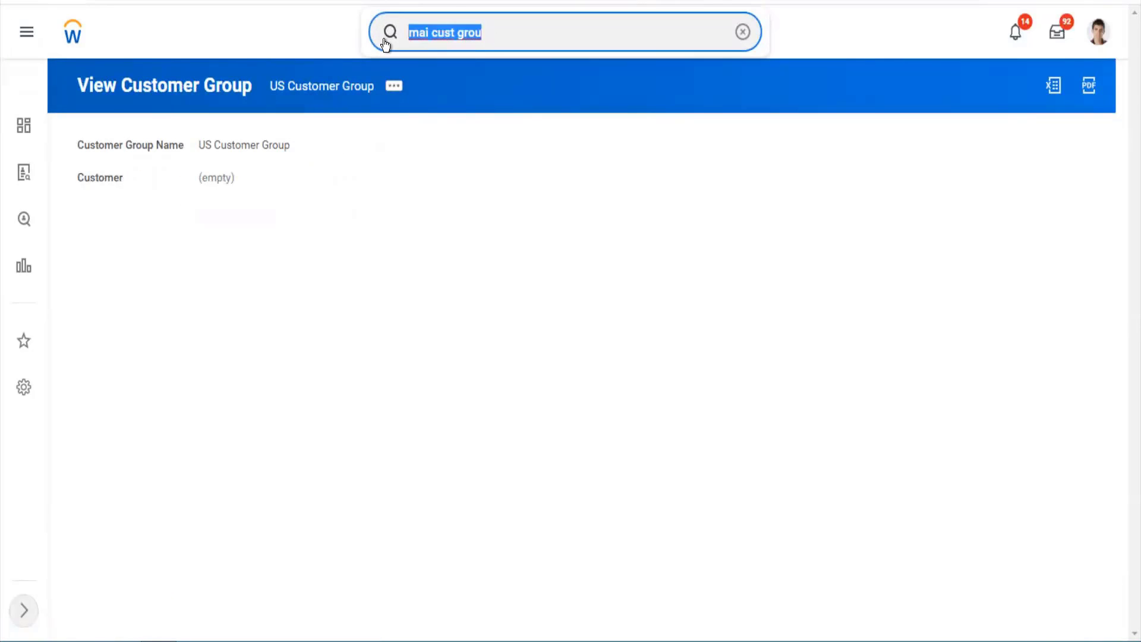
type("mai ref id")
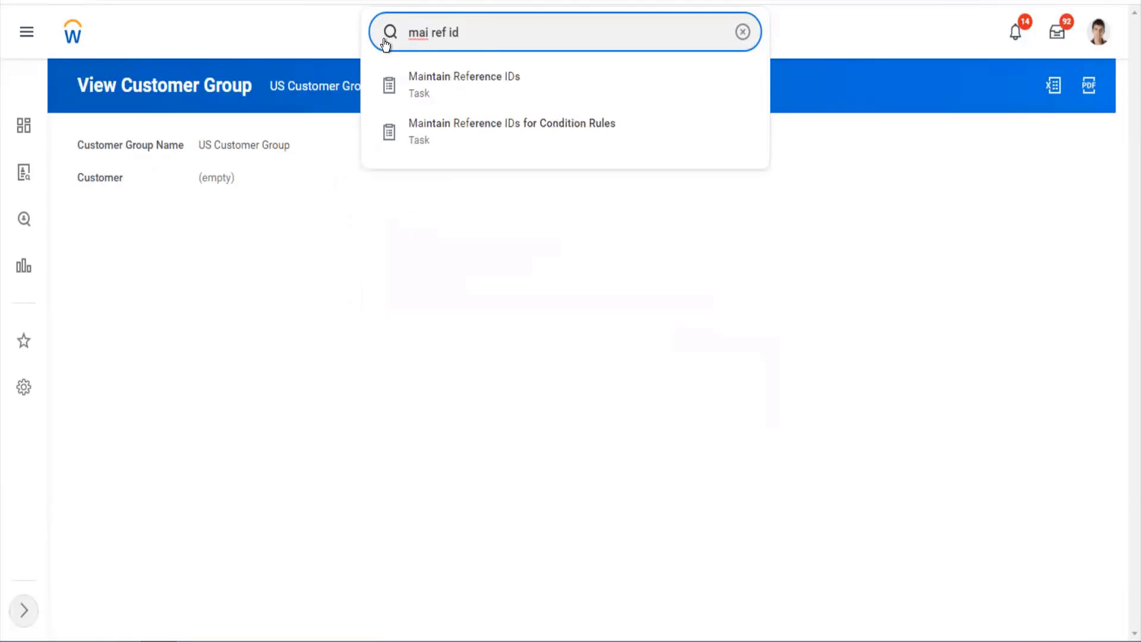
key("Down")
key("Return")
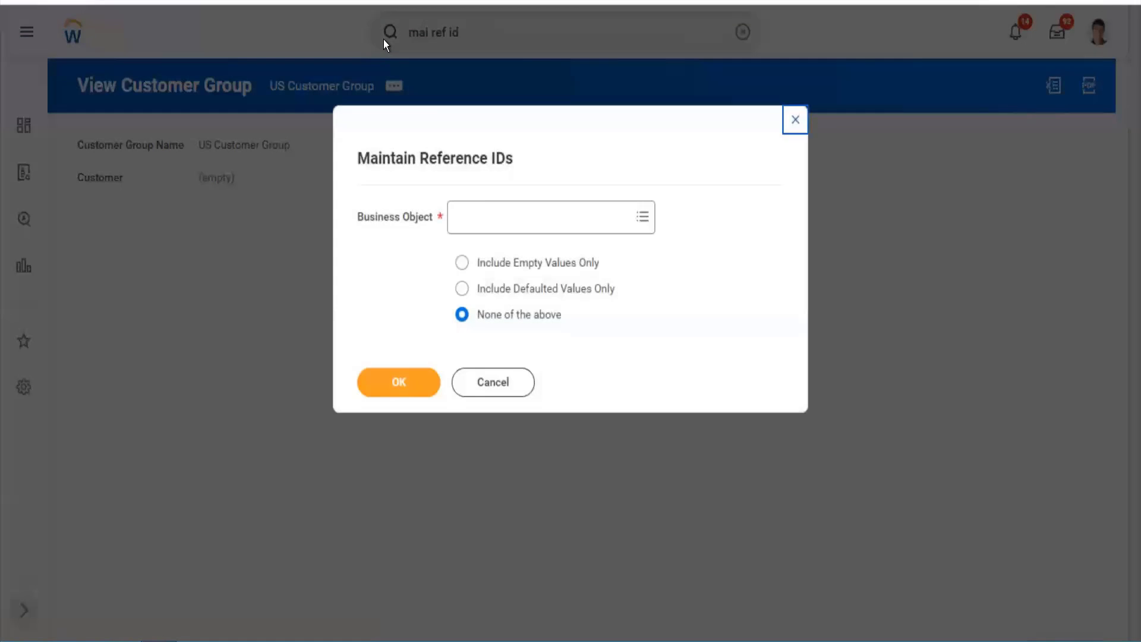
left_click(480, 212)
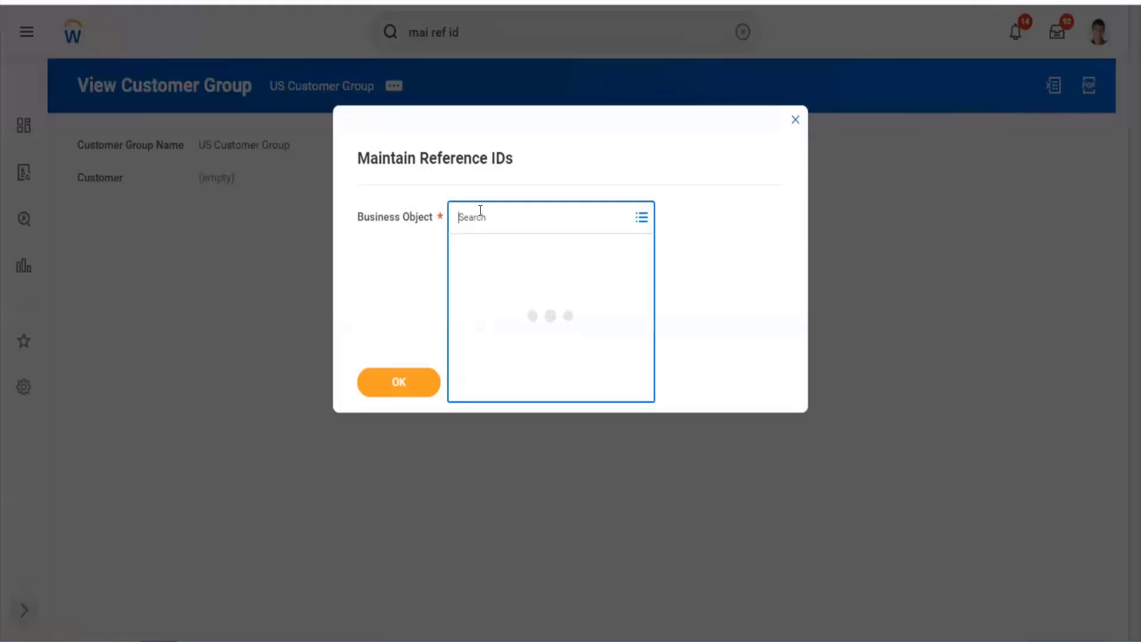
type("cu")
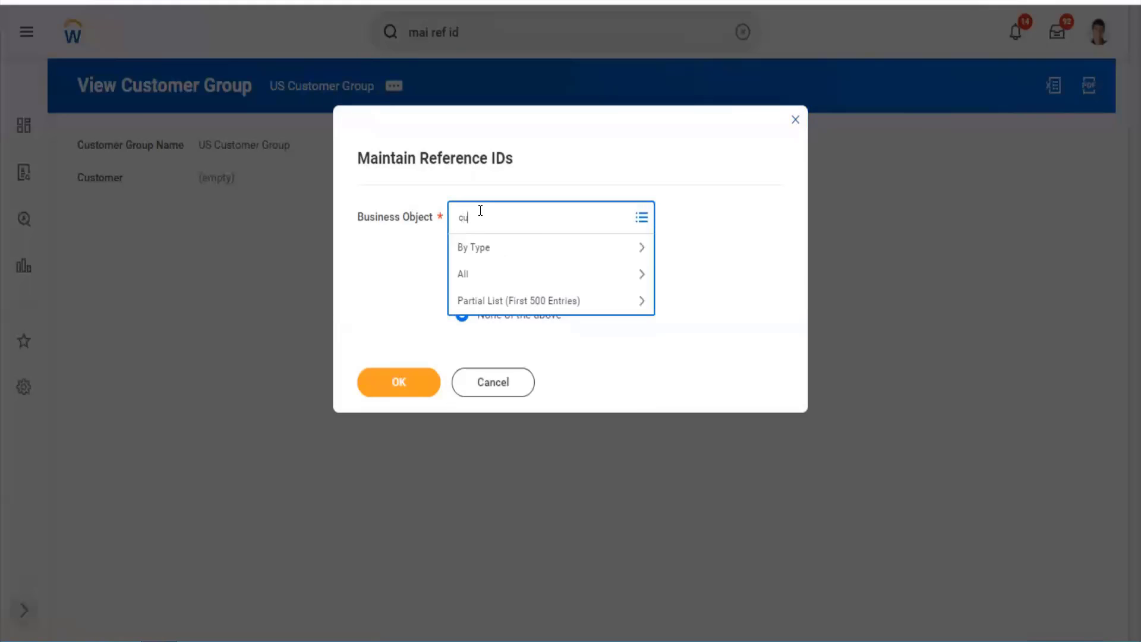
type("stomer group")
key("Return")
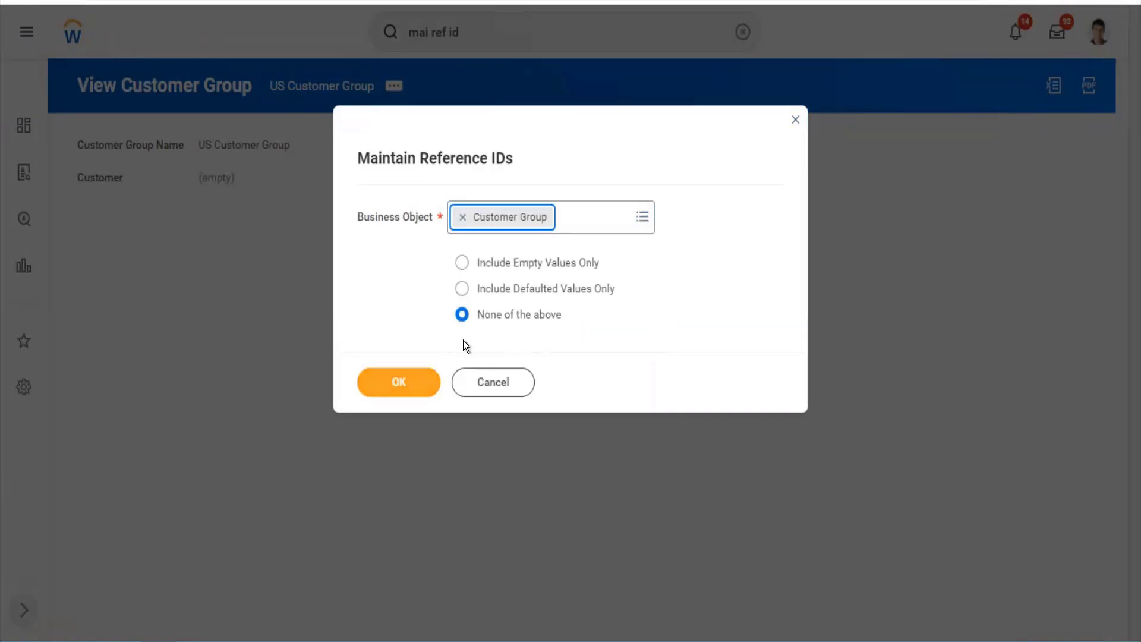
left_click(398, 386)
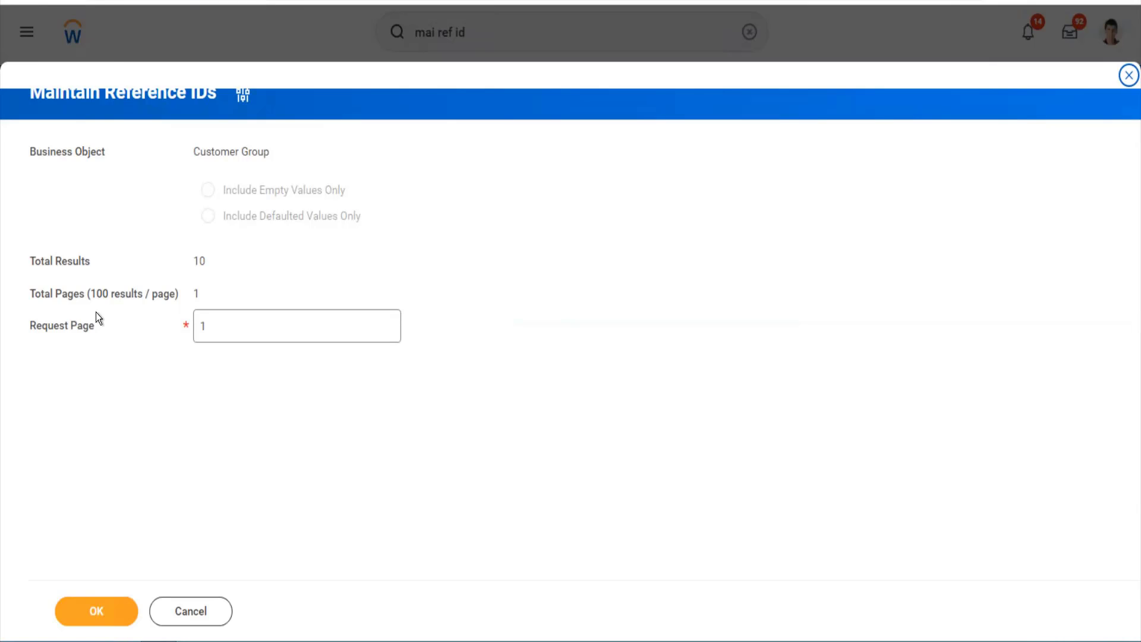
- Load request page 1 of the Customer Group reference IDs
left_click(205, 327)
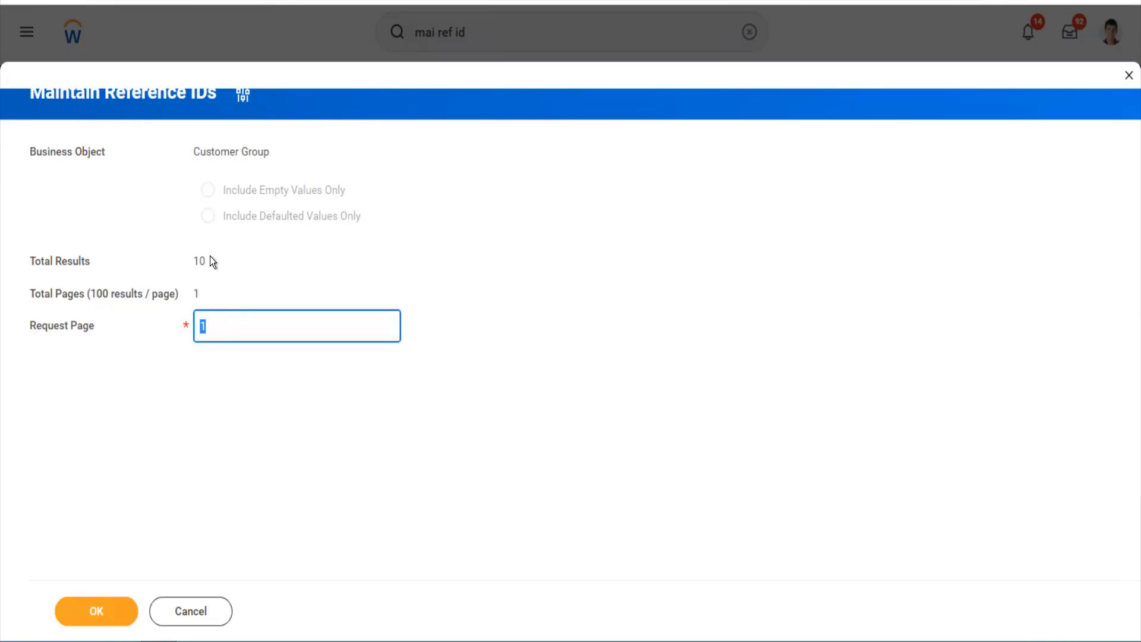
left_click_drag(210, 257, 192, 260)
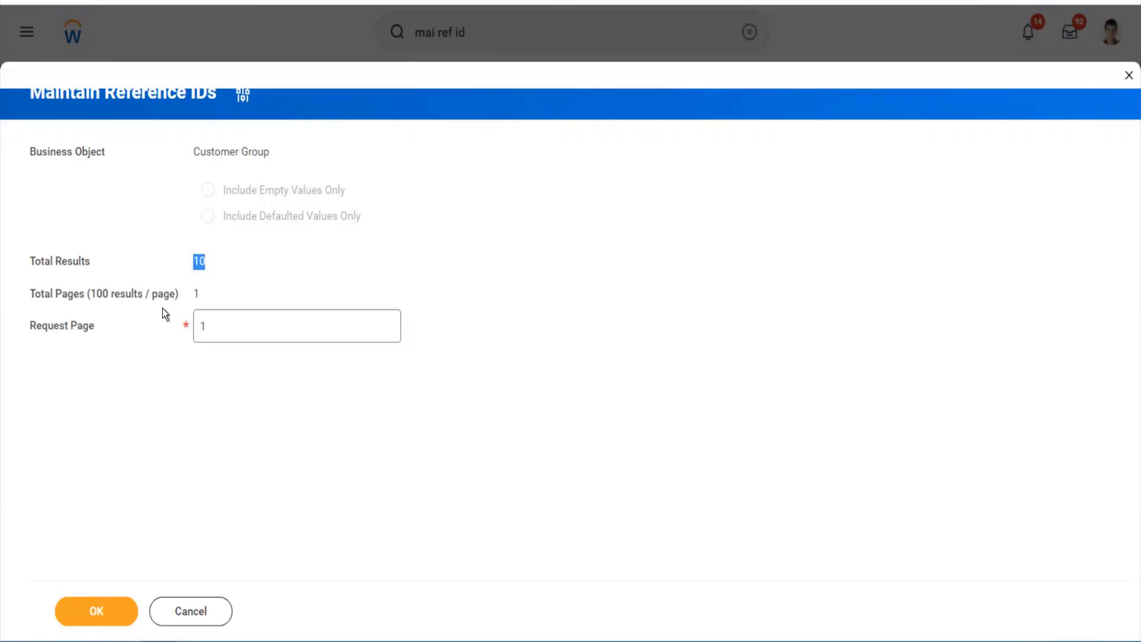
left_click(201, 324)
type("1")
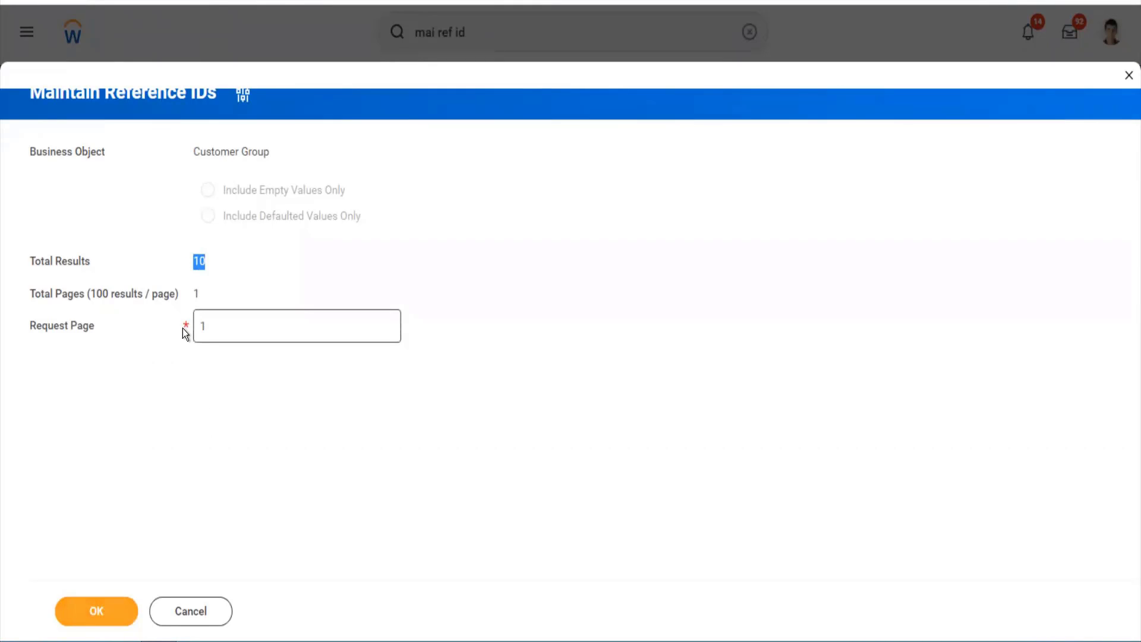
left_click(112, 611)
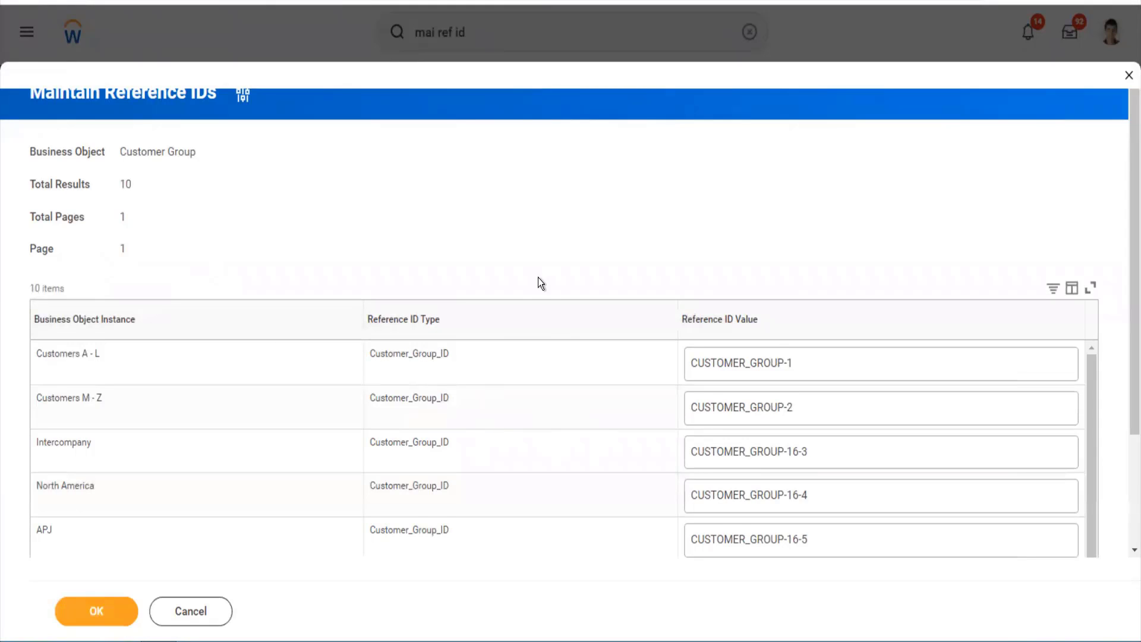
scroll(537, 277, "down", 2)
scroll(557, 363, "down", 2)
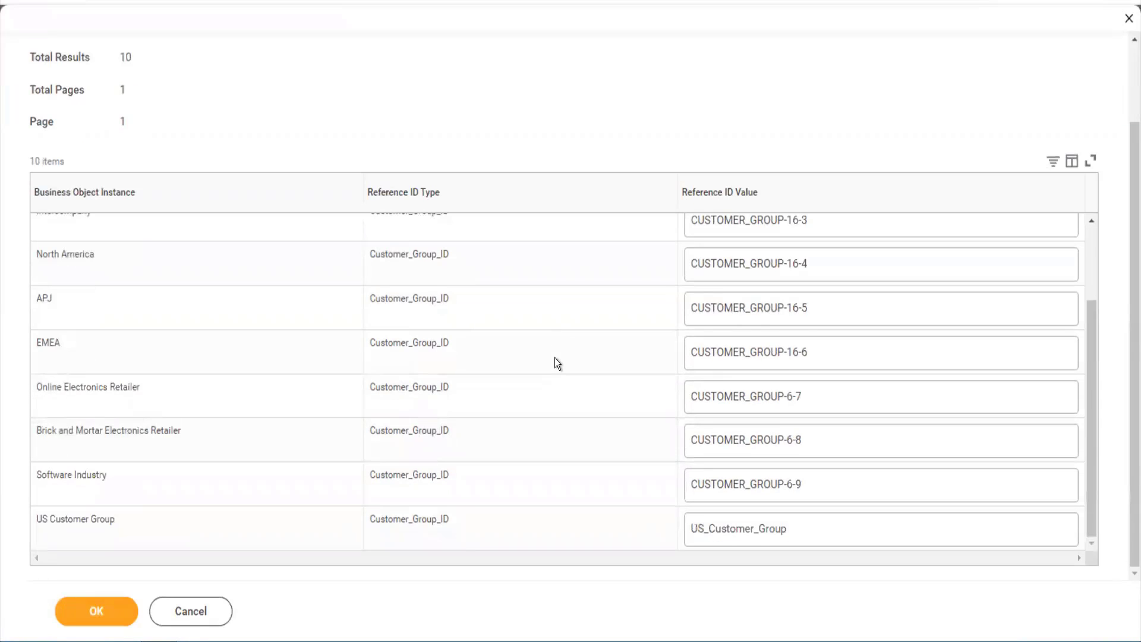
- Replace Software Industry's reference ID with Software_Industry and save
left_click(817, 484)
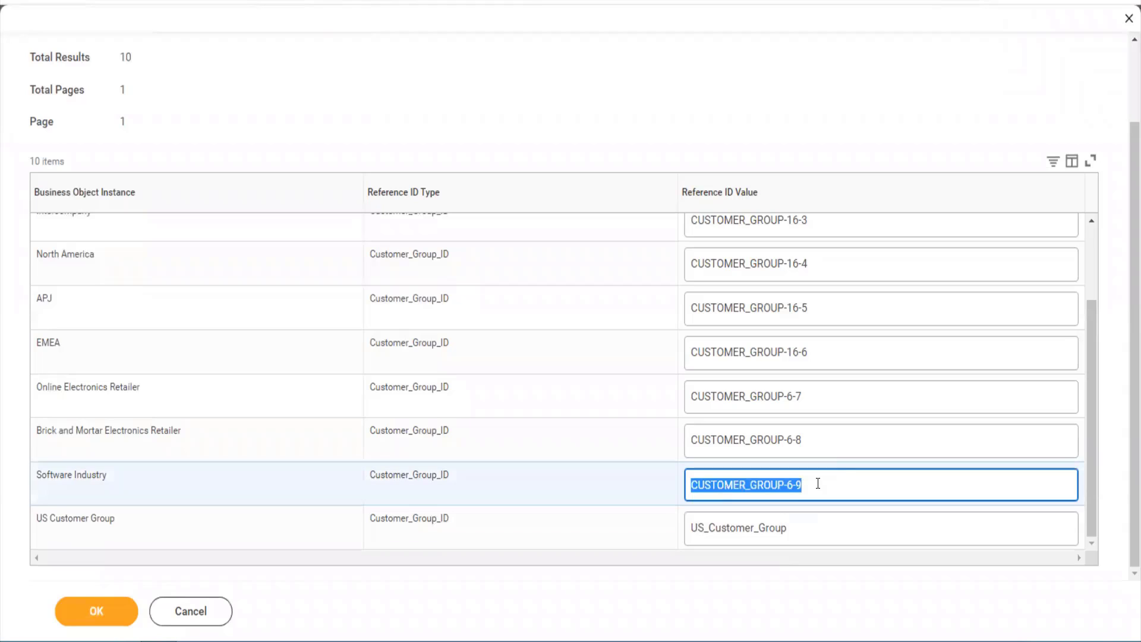
type("Softea")
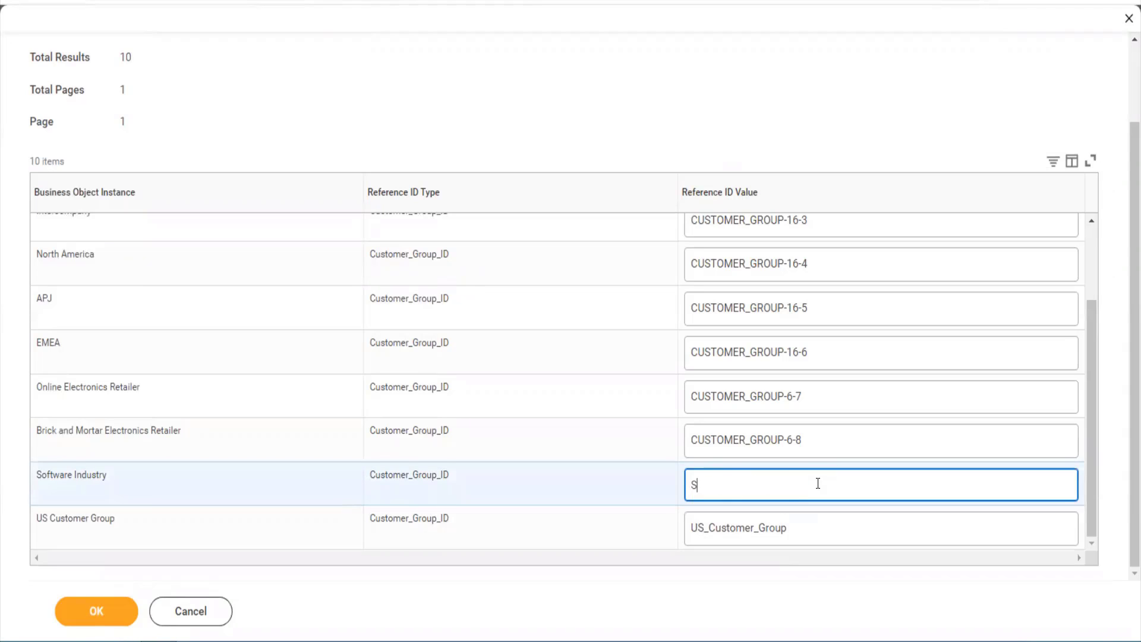
key("BackSpace")
key("BackSpace")
type("ware")
type("_Ind")
type("suter")
key("BackSpace")
key("BackSpace")
type("ry")
key("BackSpace")
key("BackSpace")
key("BackSpace")
key("BackSpace")
key("BackSpace")
type("ustry")
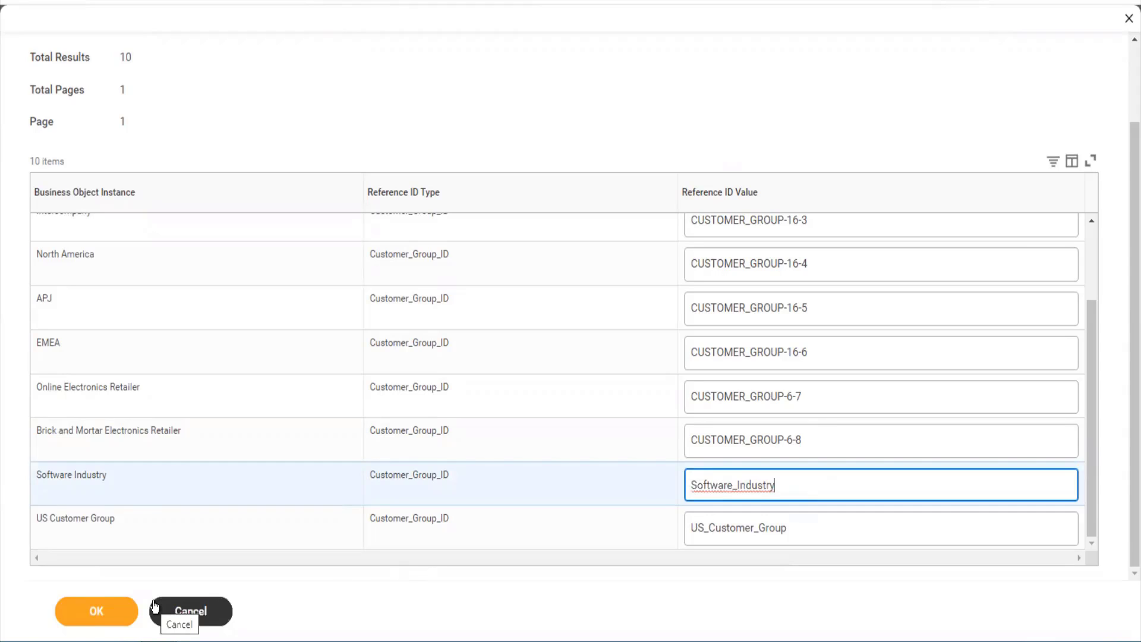
left_click(79, 606)
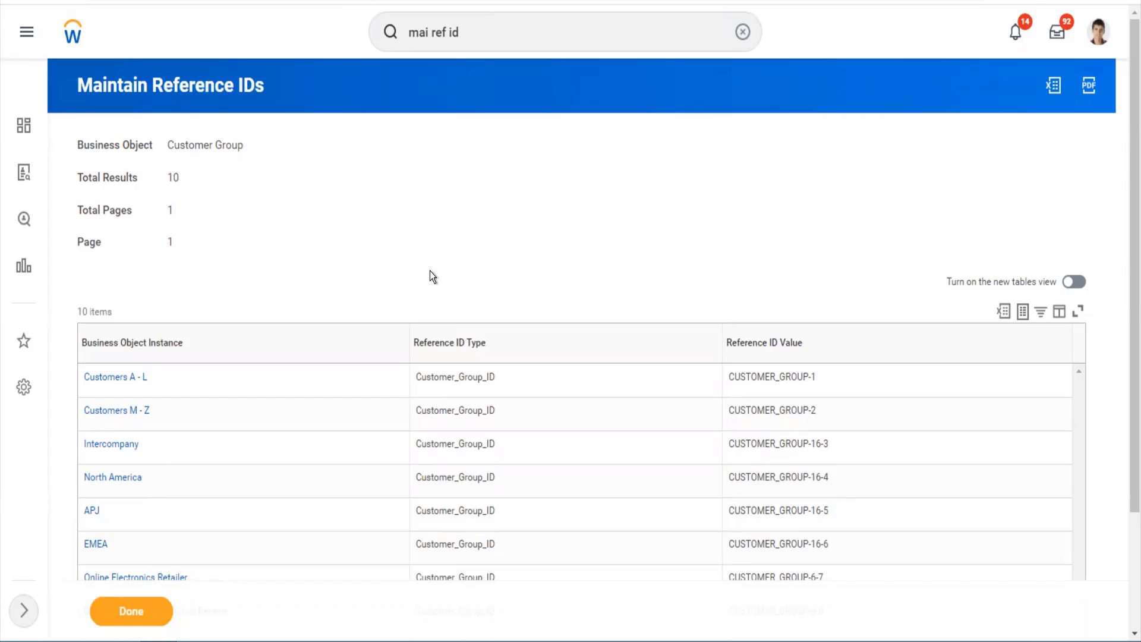
- Search for 'cr customer' and launch the Create Customer task from the suggestions
left_click(480, 24)
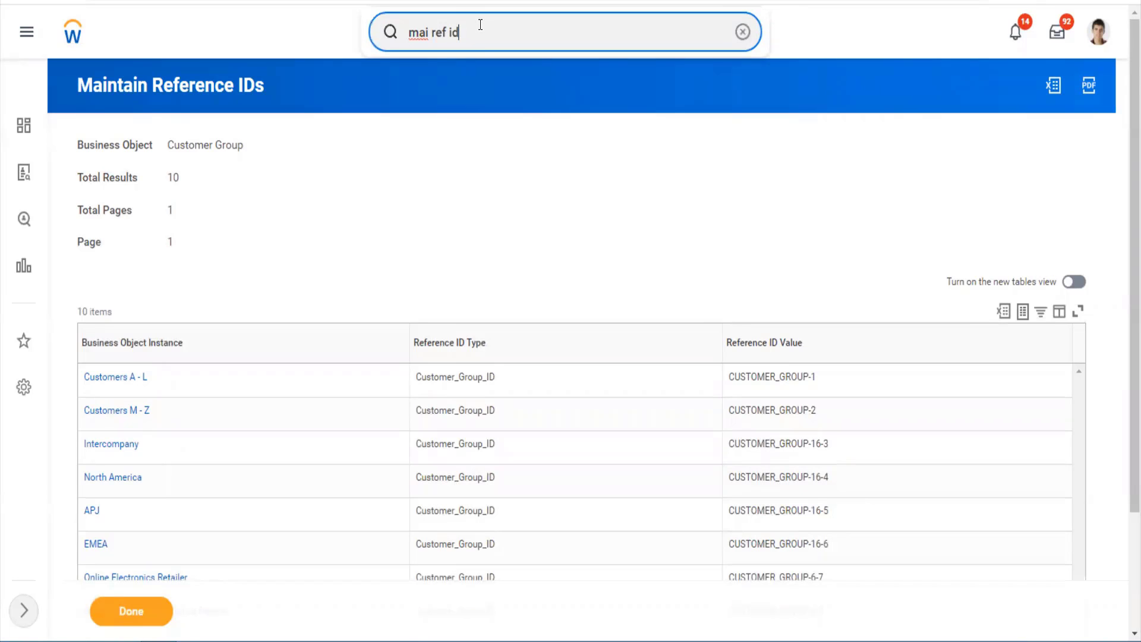
key("ctrl+a")
type("c")
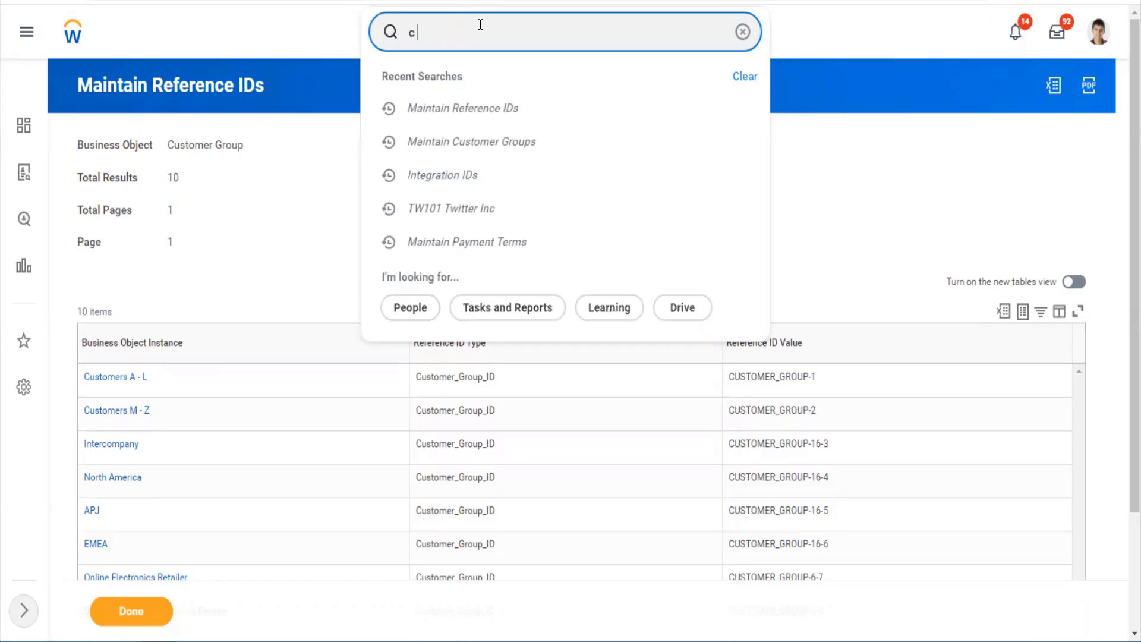
type("r customer")
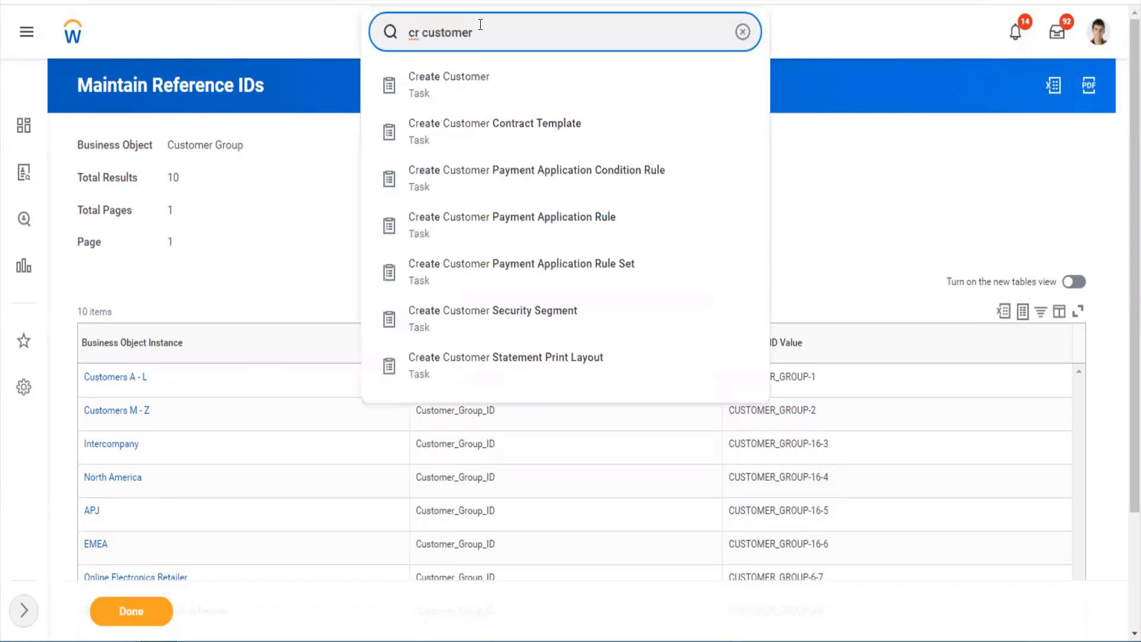
key("Down")
key("Return")
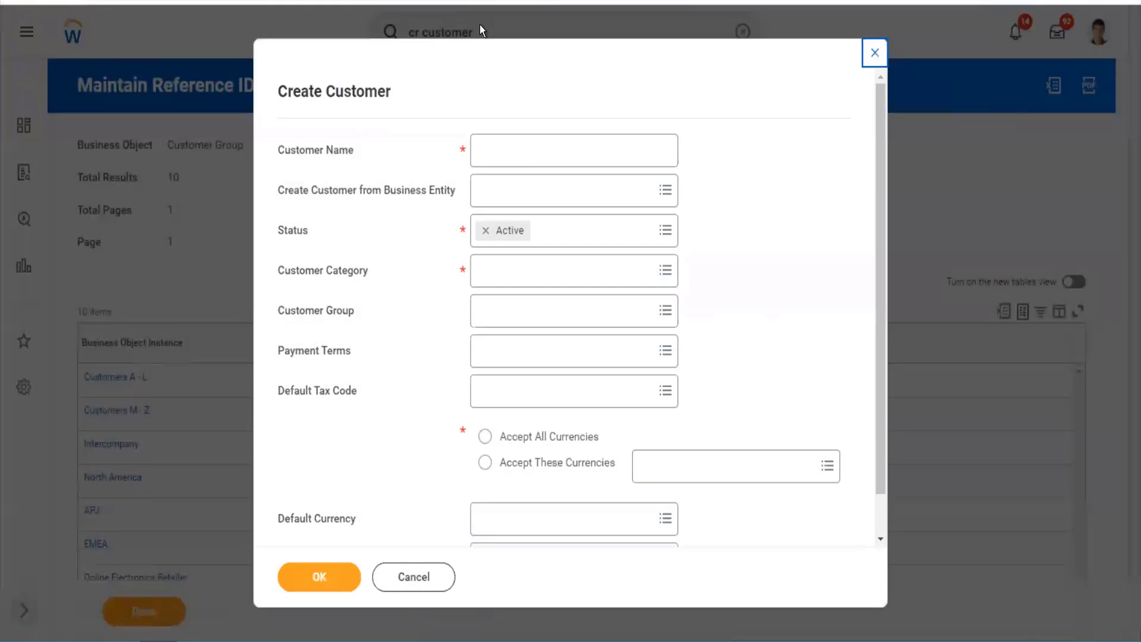
- Enter 'Tesla Cars' as the customer name and look over the business entity types without choosing
left_click(511, 145)
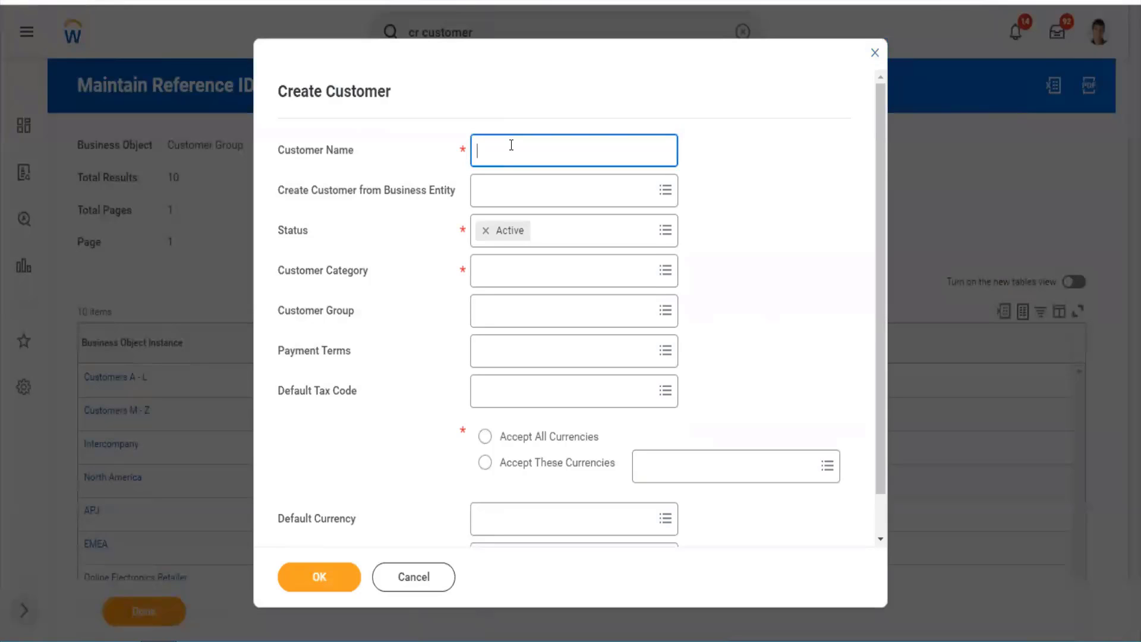
type("Tesla Cars")
key("Tab")
key("Tab")
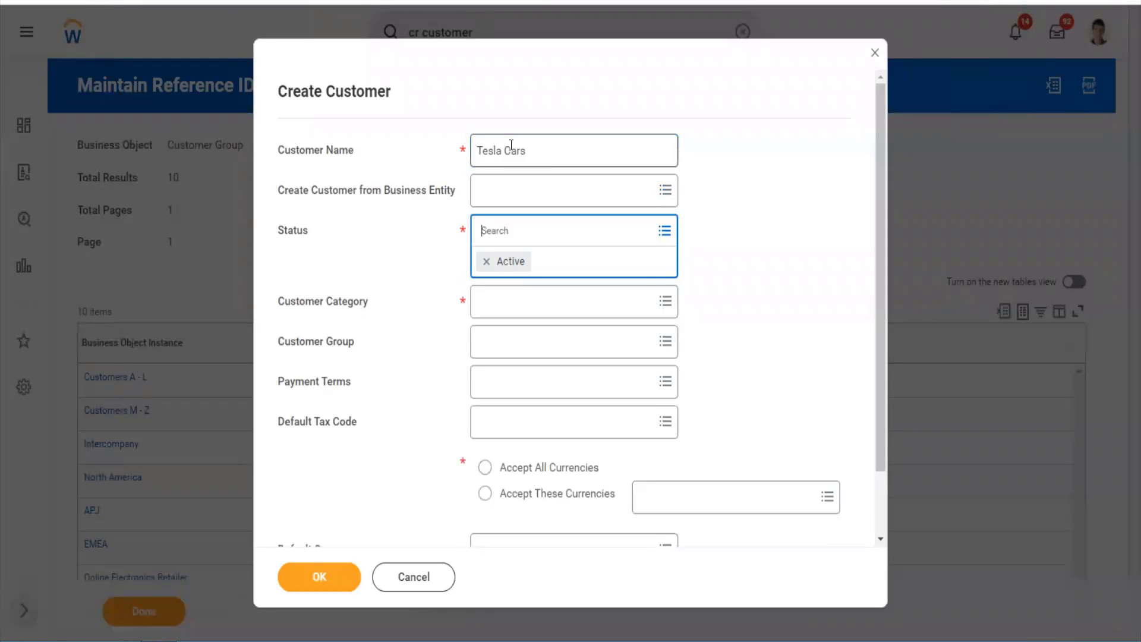
left_click(521, 193)
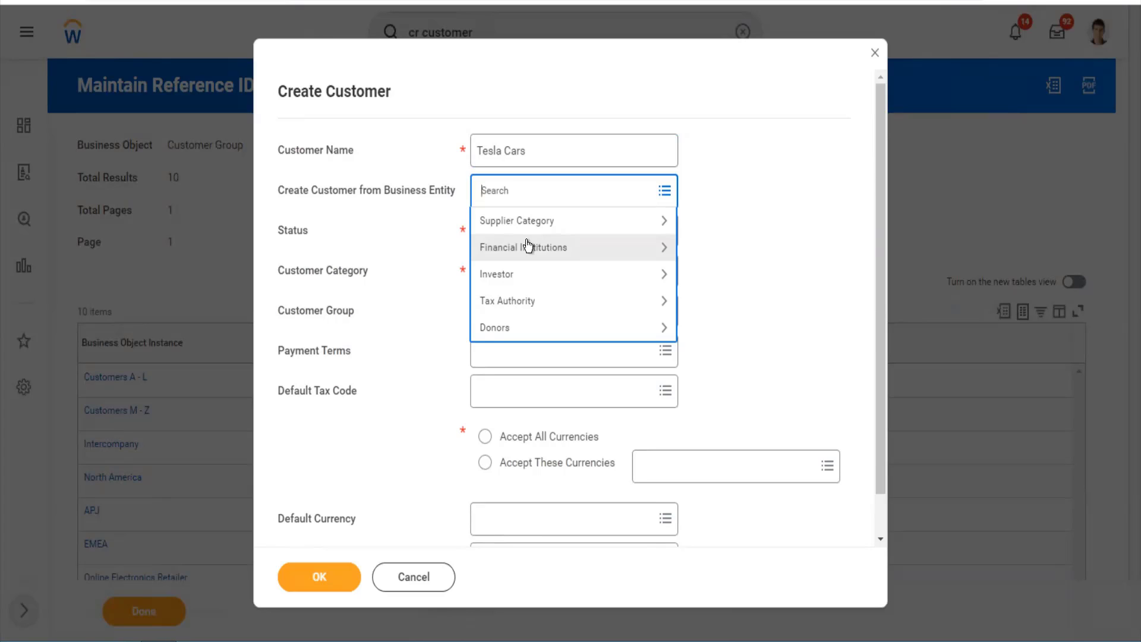
left_click(689, 312)
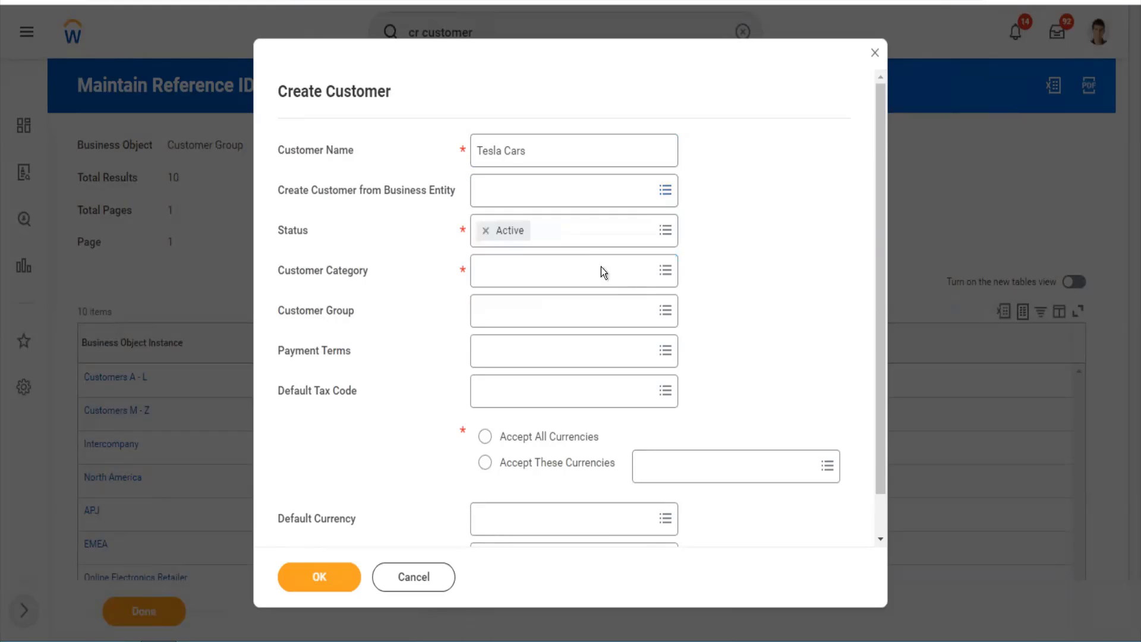
- Keep the status Active and set Customer Category to US Customer Category
left_click(566, 231)
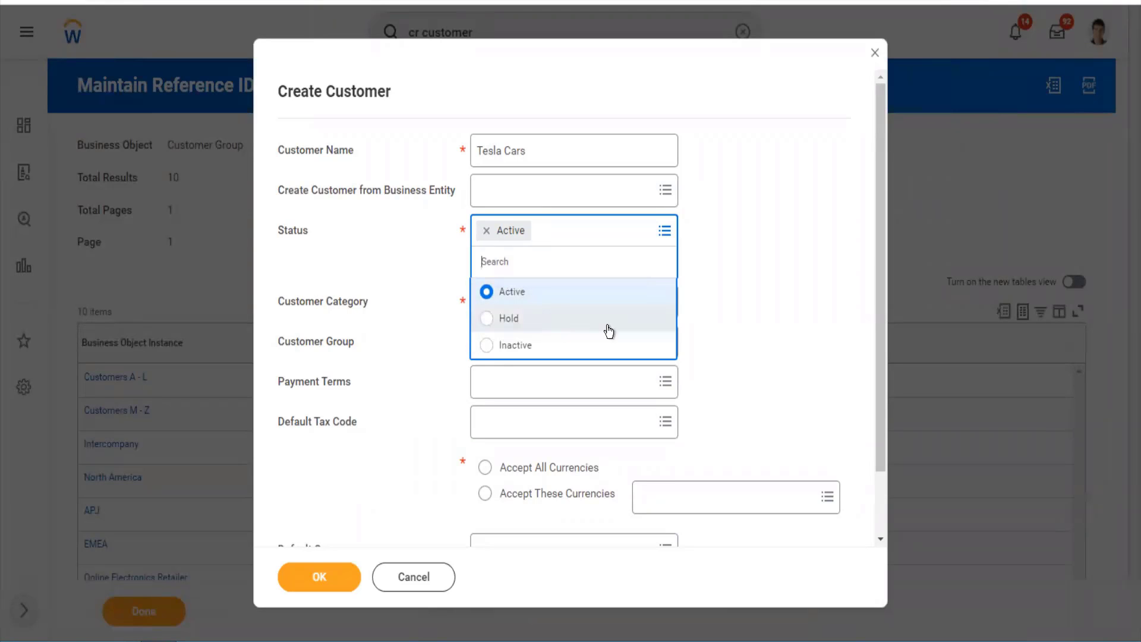
left_click(690, 329)
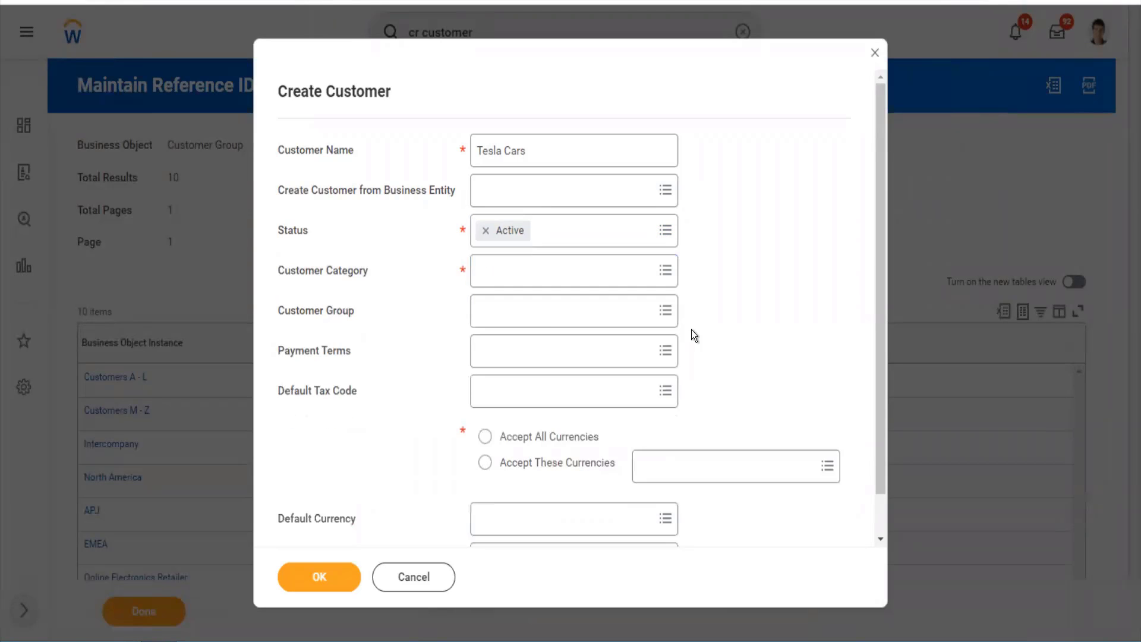
left_click(532, 284)
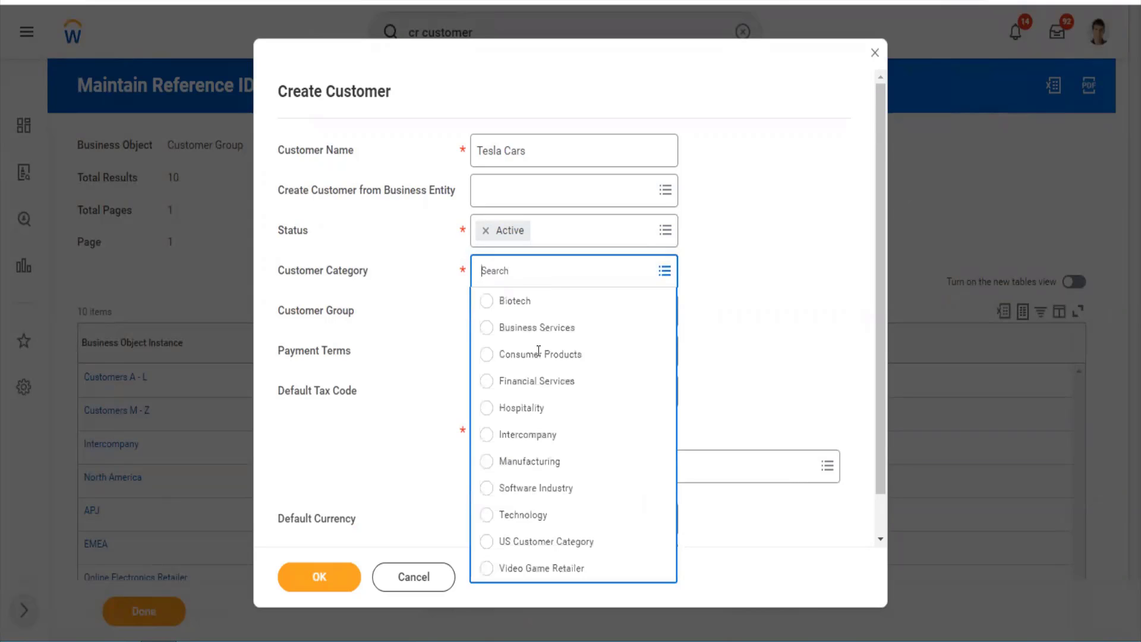
left_click(561, 541)
left_click(504, 313)
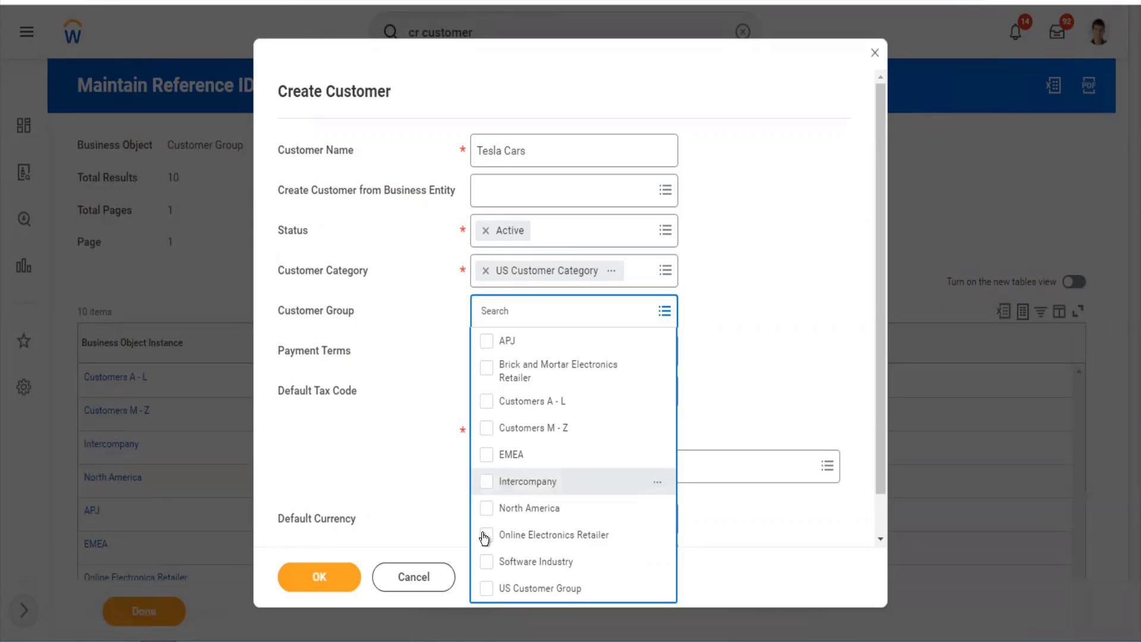
- Add US Customer Group, Software Industry and Online Electronics Retailer as customer groups
left_click(486, 588)
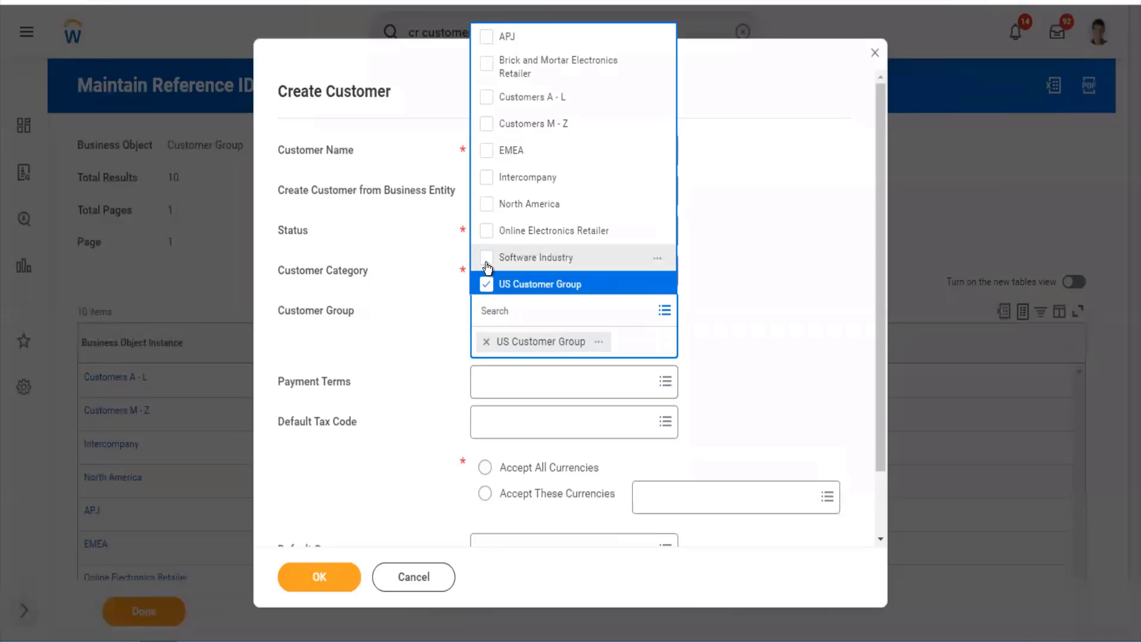
left_click(487, 261)
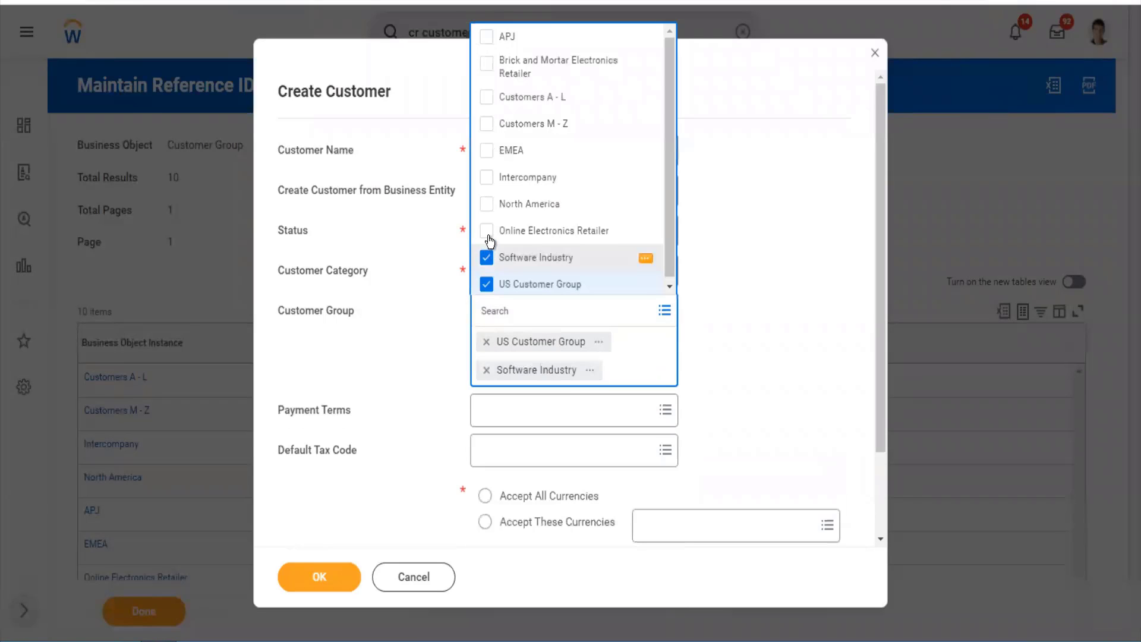
left_click(488, 233)
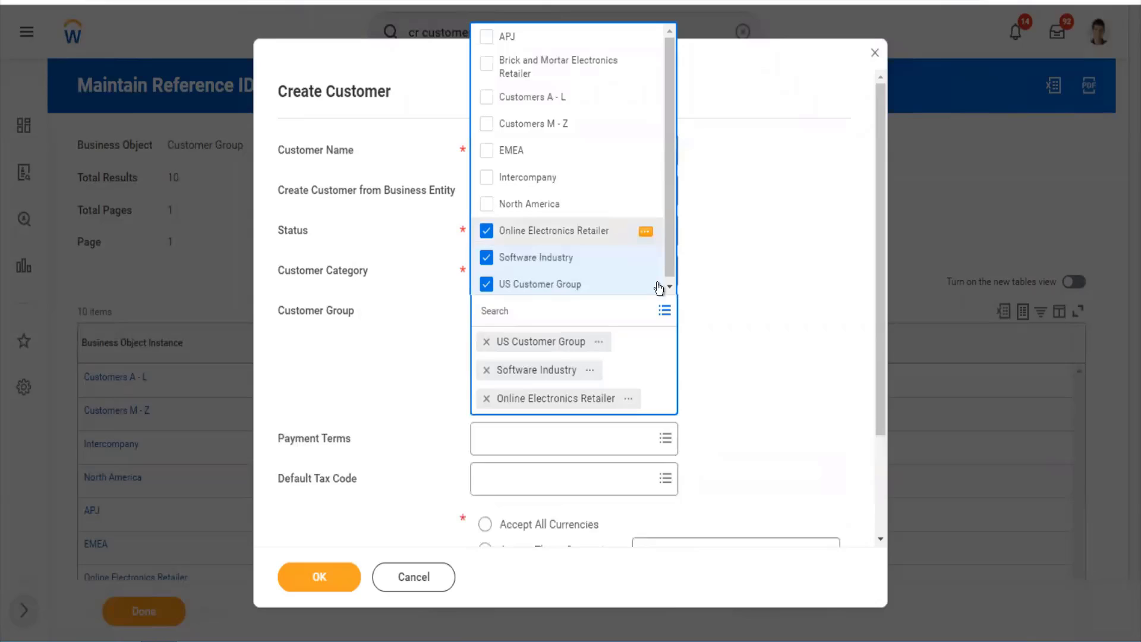
left_click(703, 306)
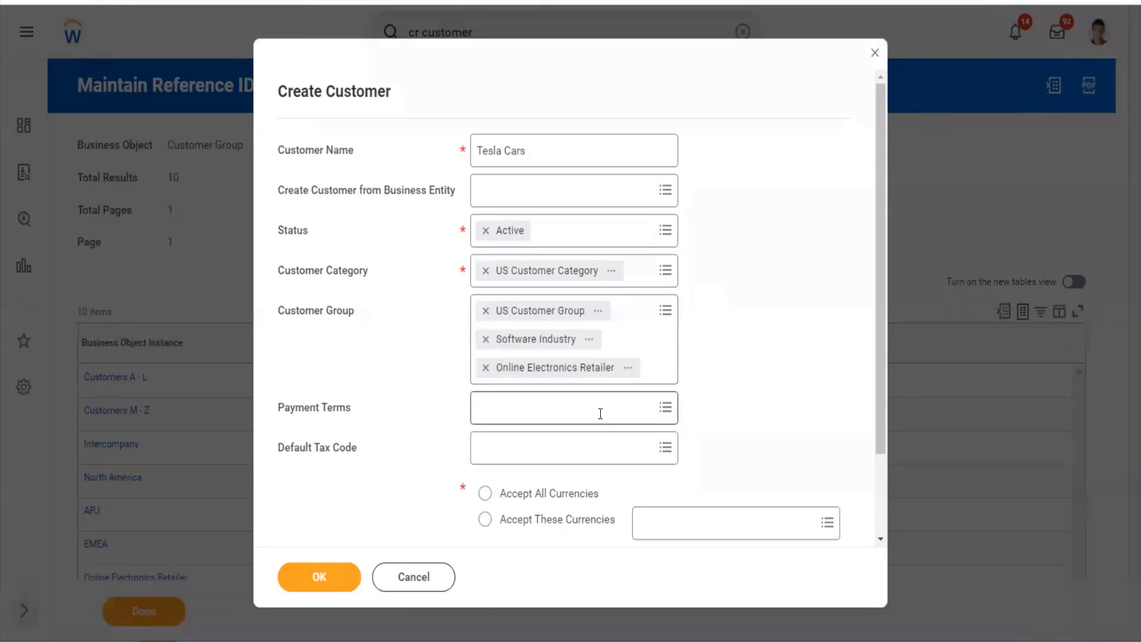
- Set Payment Terms to 5% Disc 10, Net 30
left_click(600, 412)
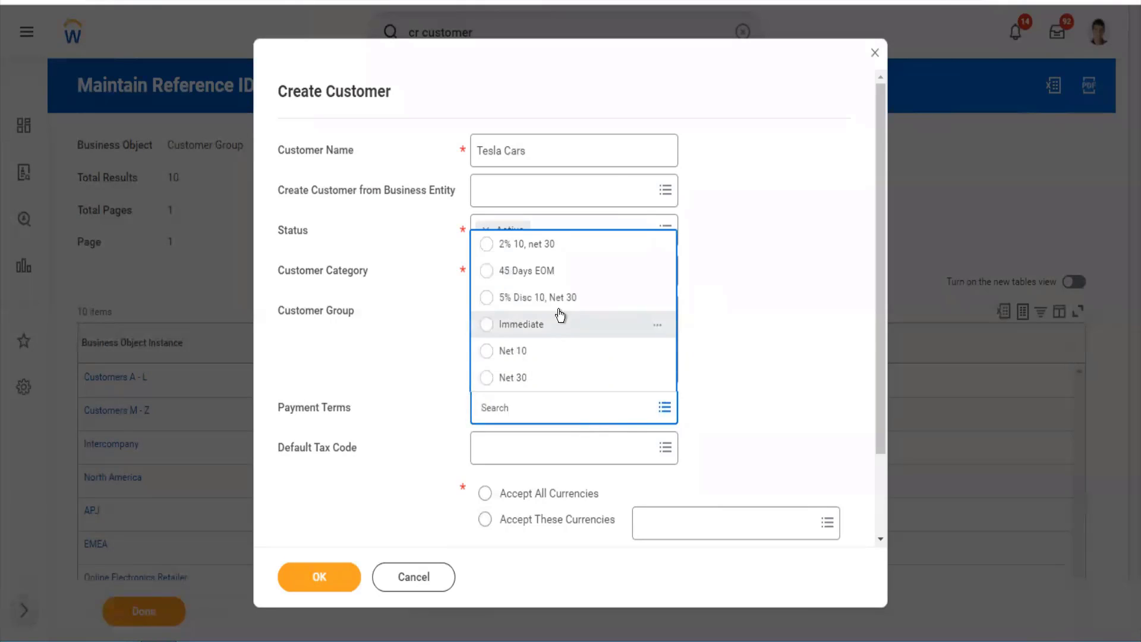
left_click(560, 306)
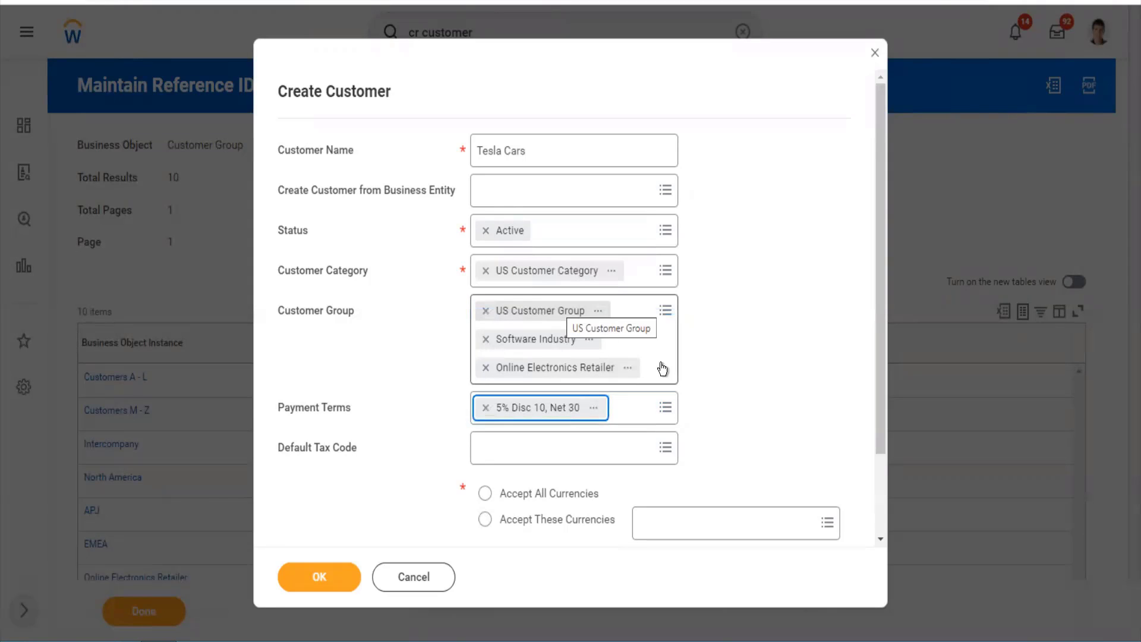
left_click(689, 386)
scroll(689, 386, "down", 3)
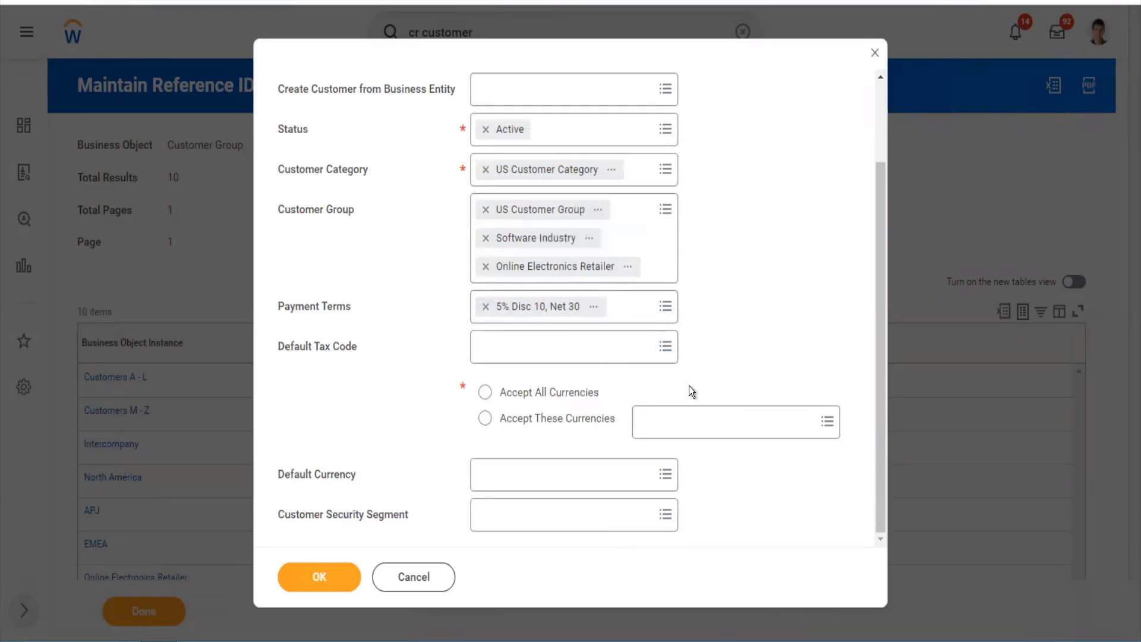
- Leave Default Tax Code empty and enable Accept All Currencies
left_click(590, 357)
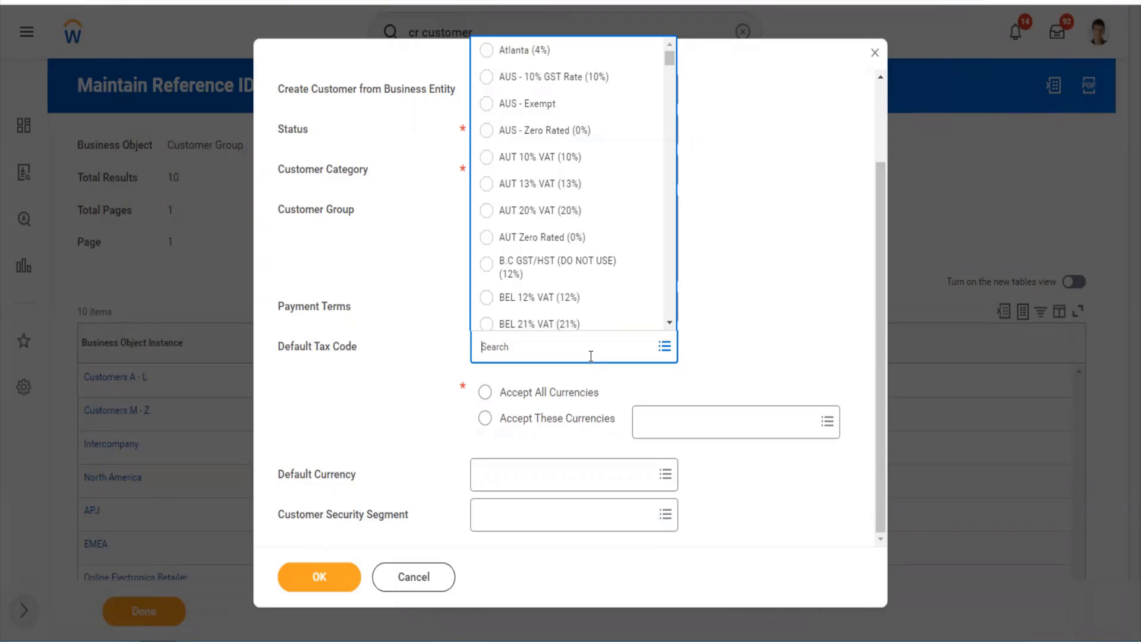
left_click(711, 369)
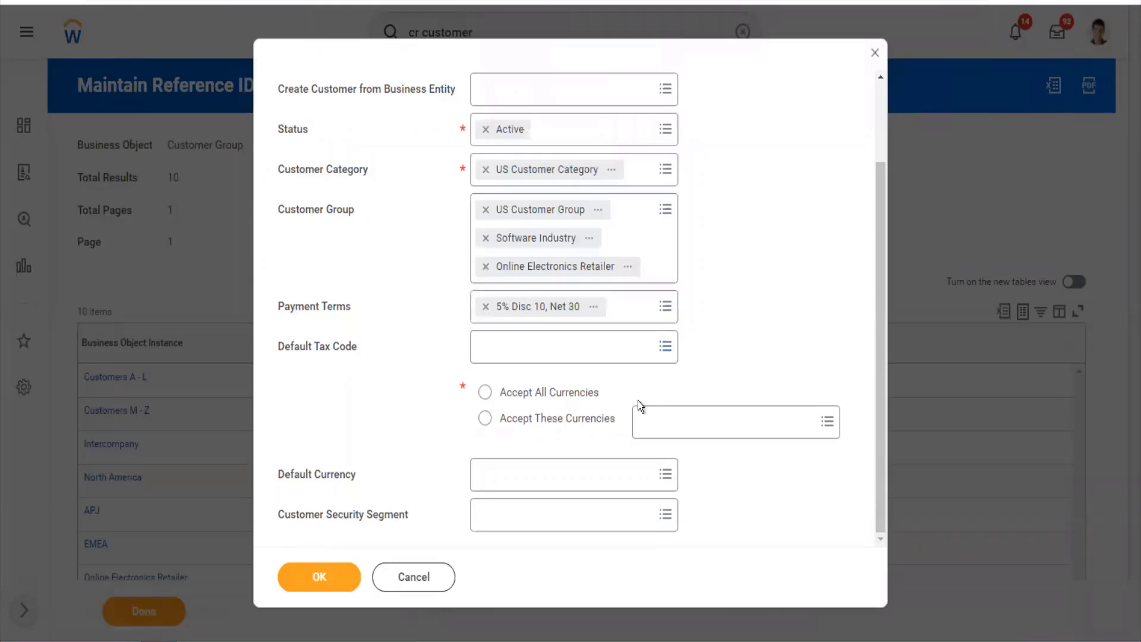
left_click(485, 393)
- Set Default Currency to USD and submit the initial customer details
left_click(505, 474)
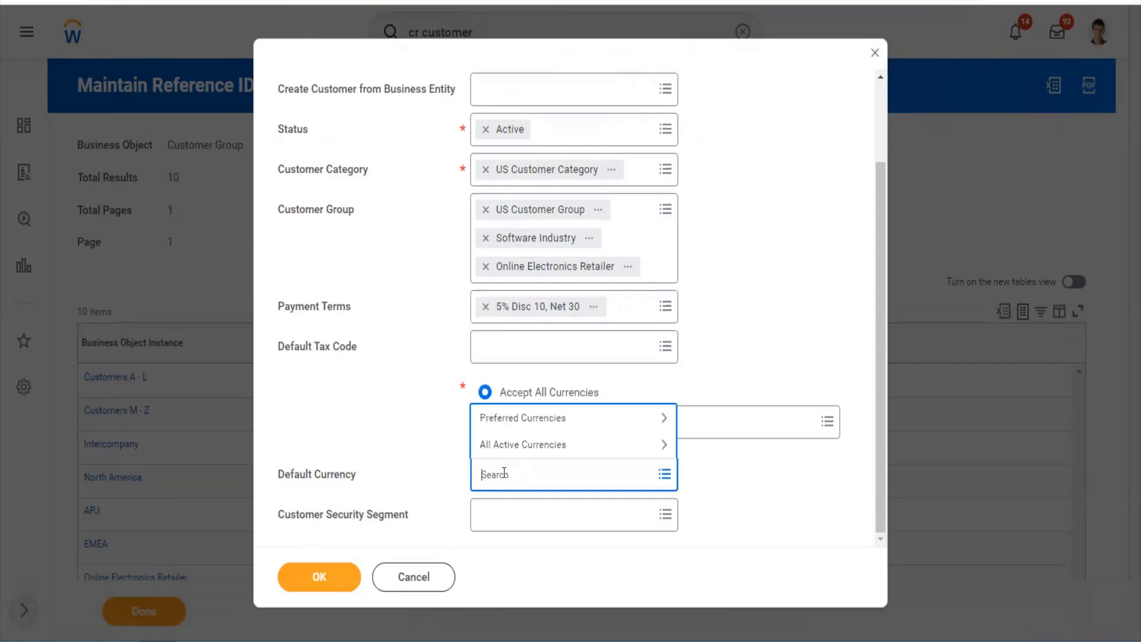
type("usd")
key("Return")
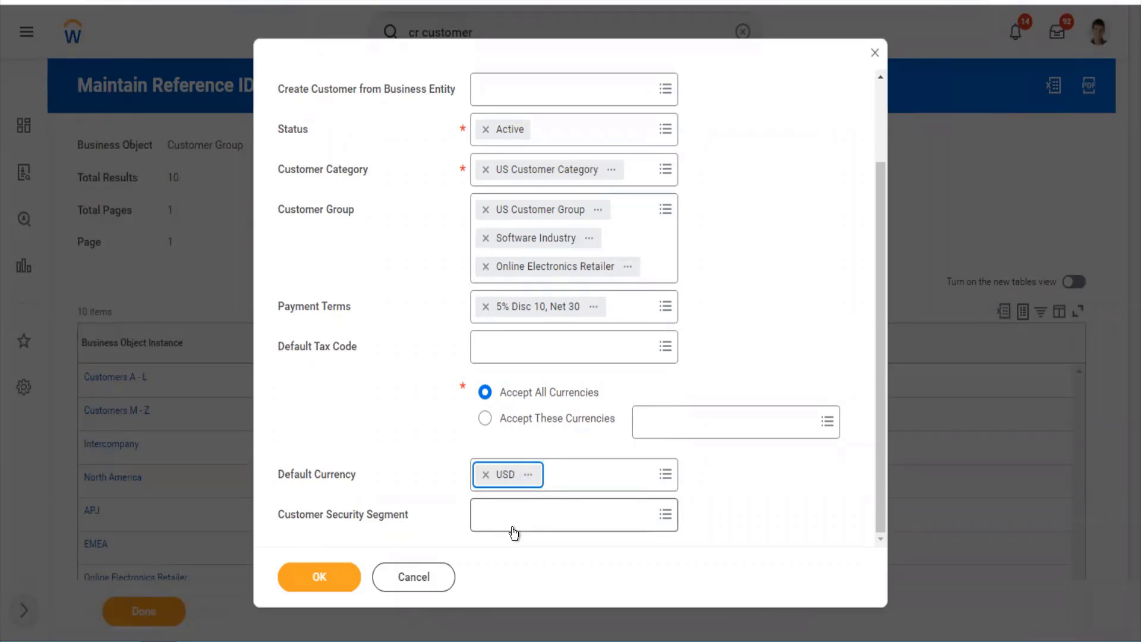
left_click(337, 588)
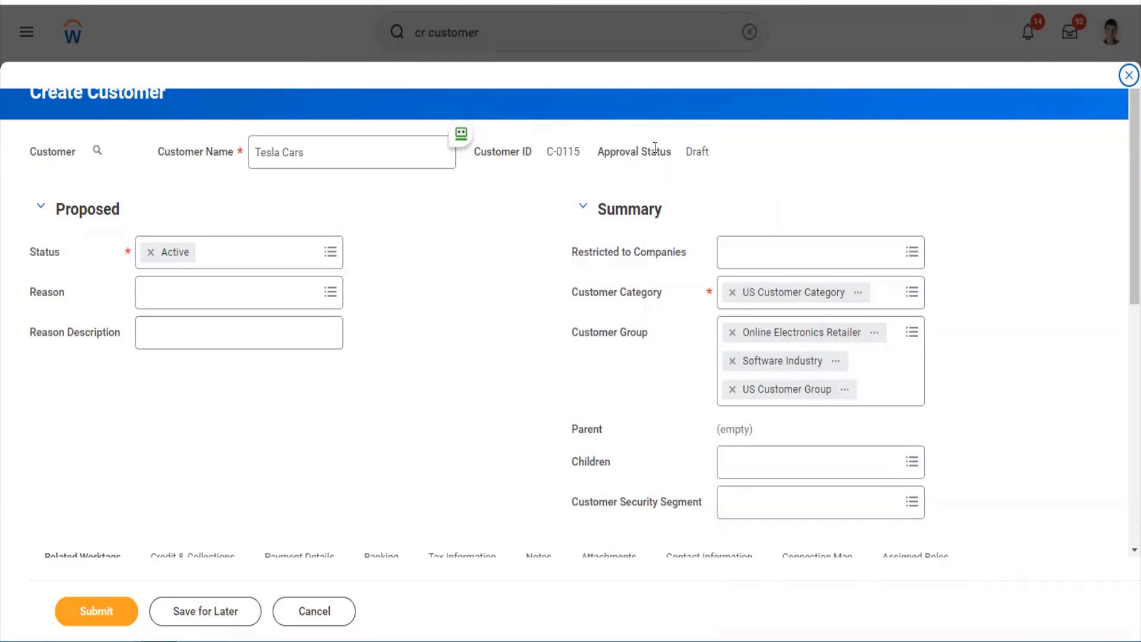
- Note customer ID C-0115 and restrict Tesla Cars to company TW101 Twitter Inc
left_click_drag(579, 150, 548, 152)
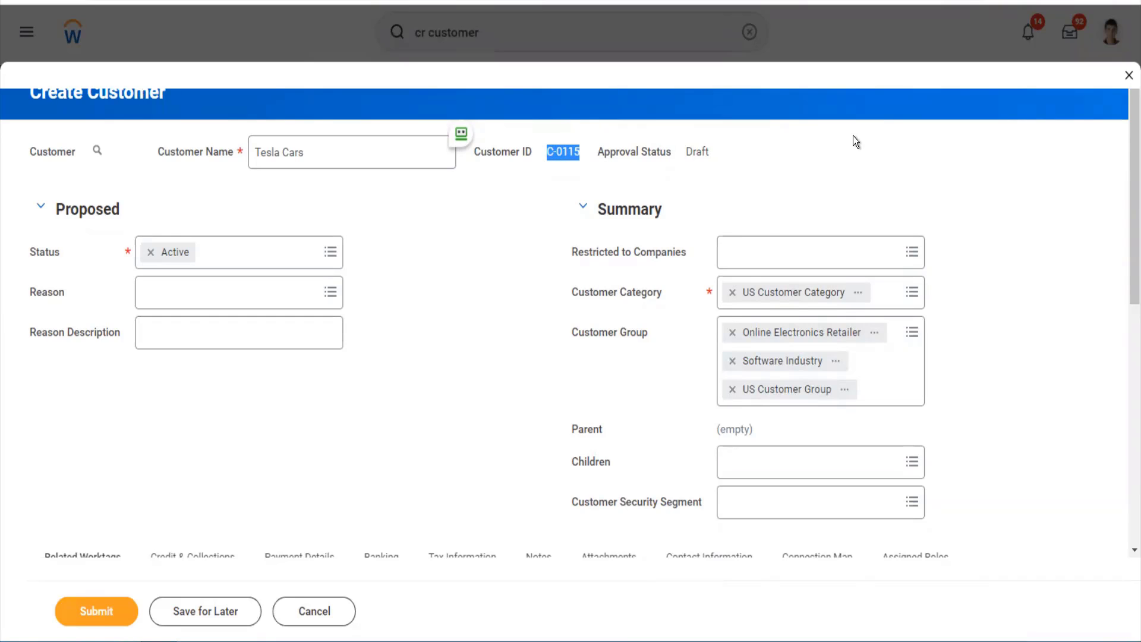
left_click(798, 268)
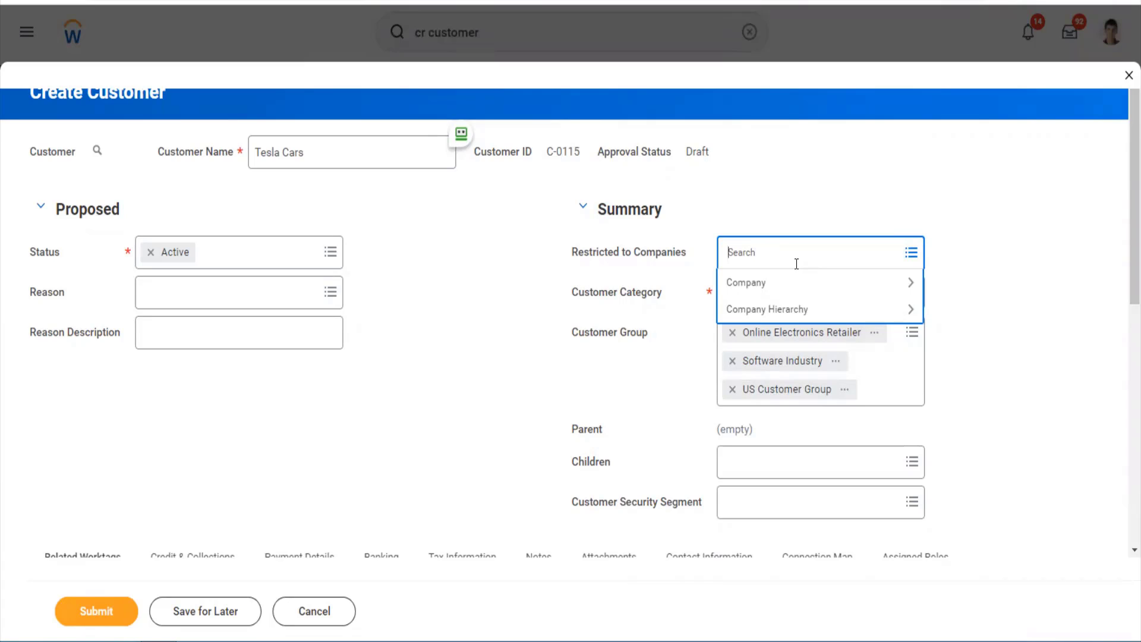
type("twitter")
key("Return")
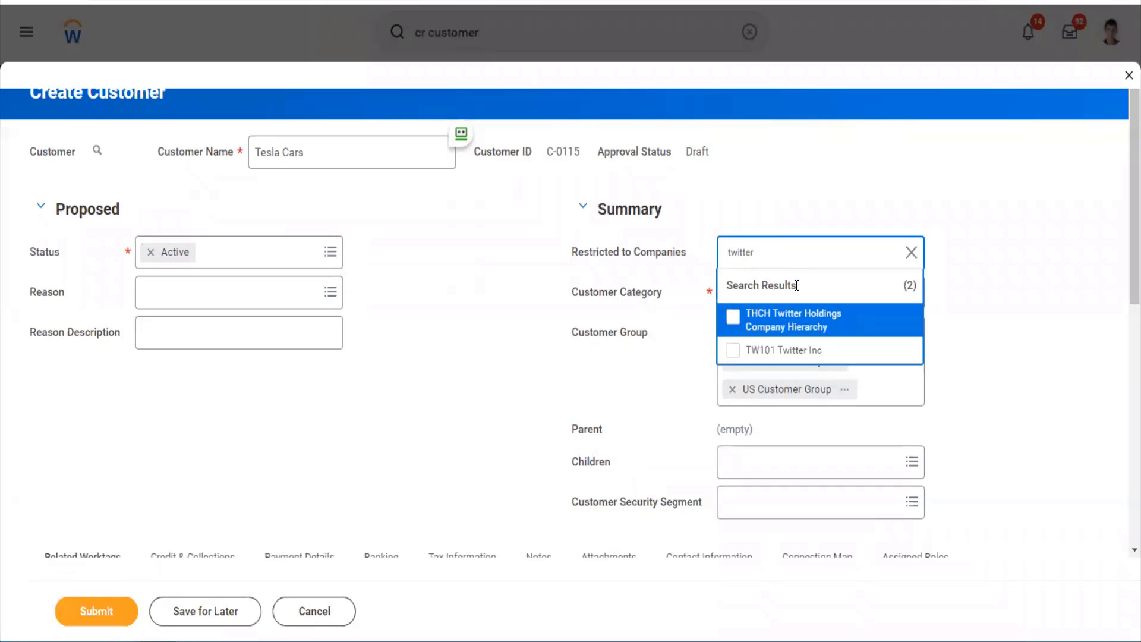
left_click(781, 352)
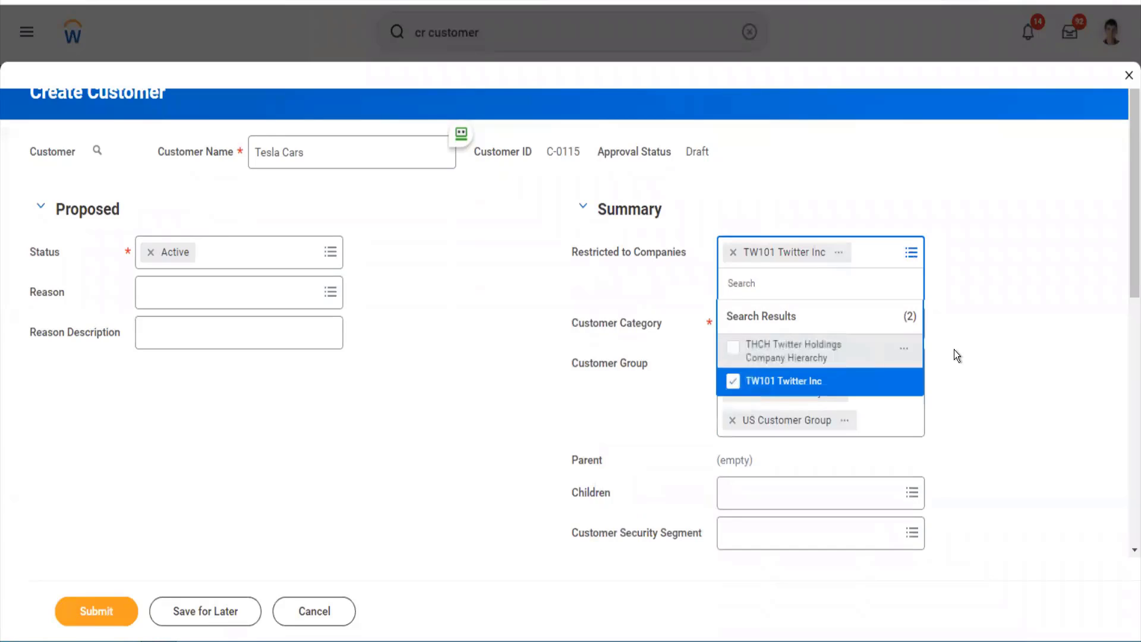
left_click(954, 350)
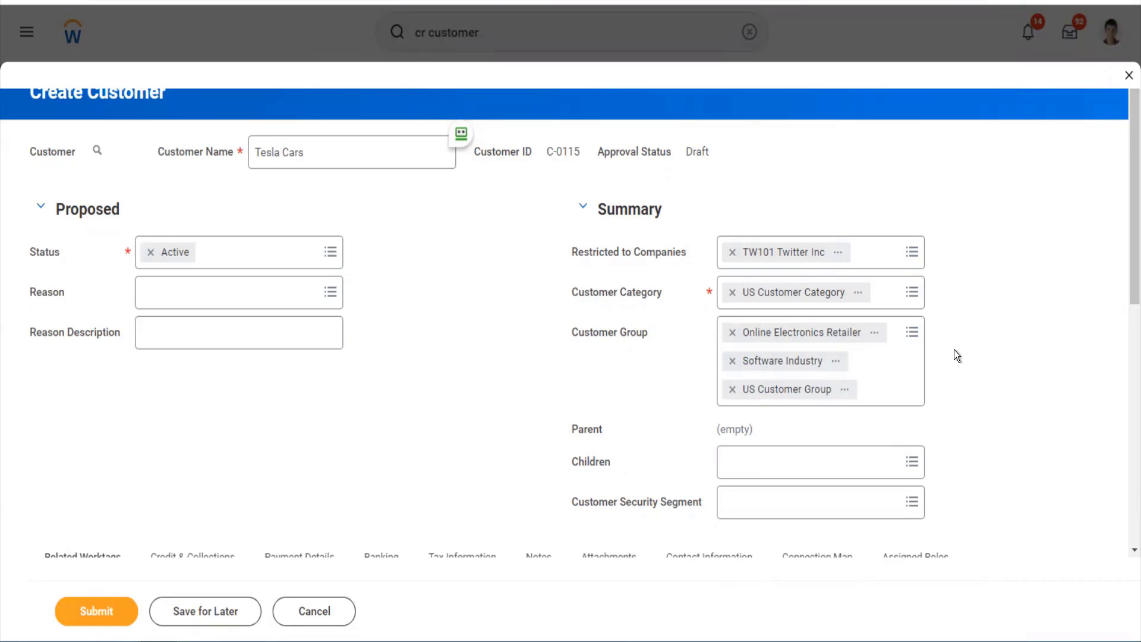
- Add APJ-group customers Buzzy Bee Consulting, Beehive Financials and Ah Long Credit Ltd as children
scroll(954, 350, "down", 3)
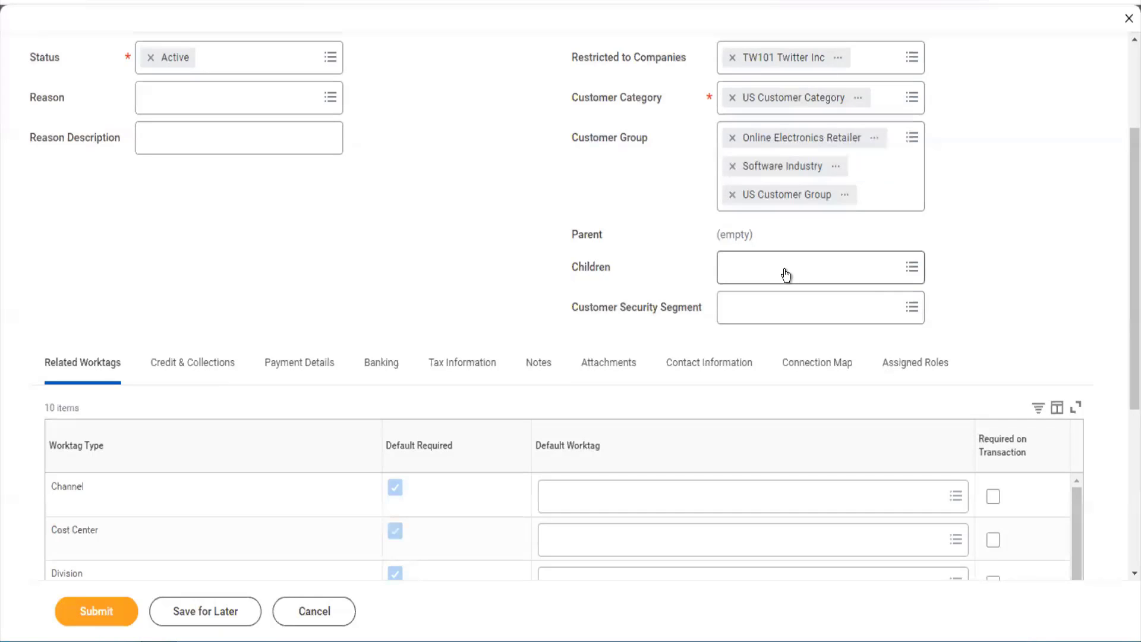
left_click(786, 276)
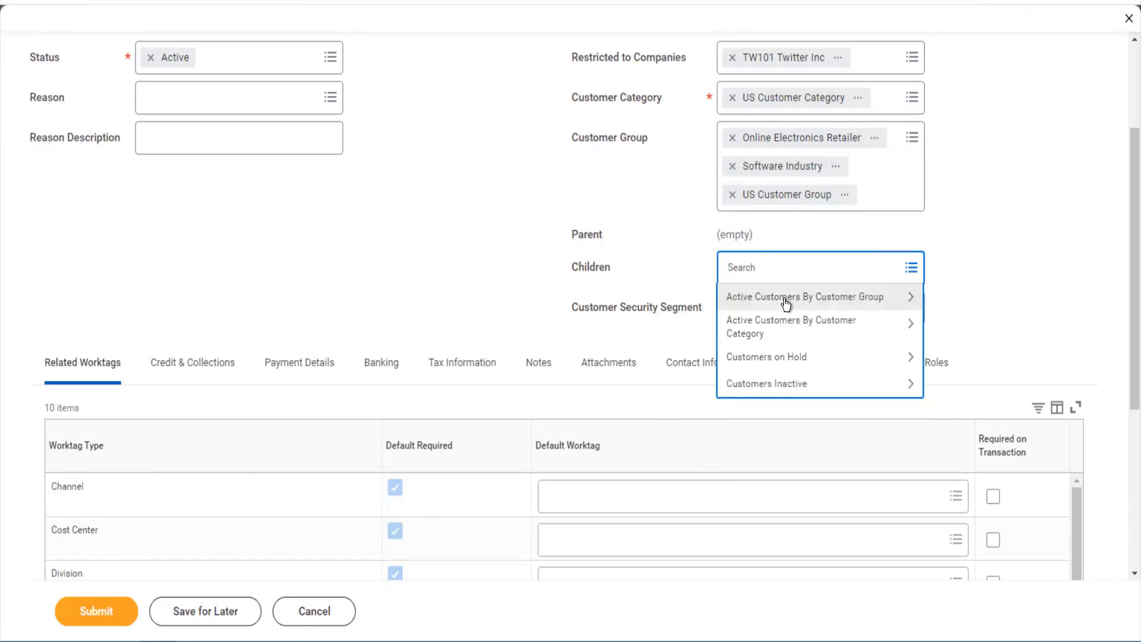
left_click(783, 299)
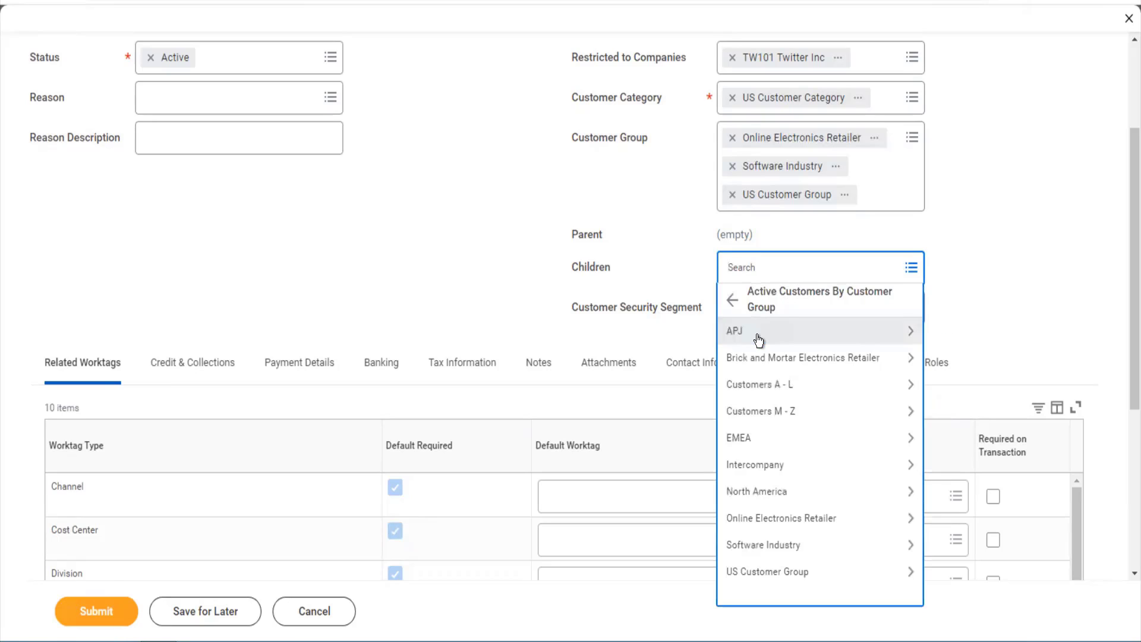
left_click(758, 337)
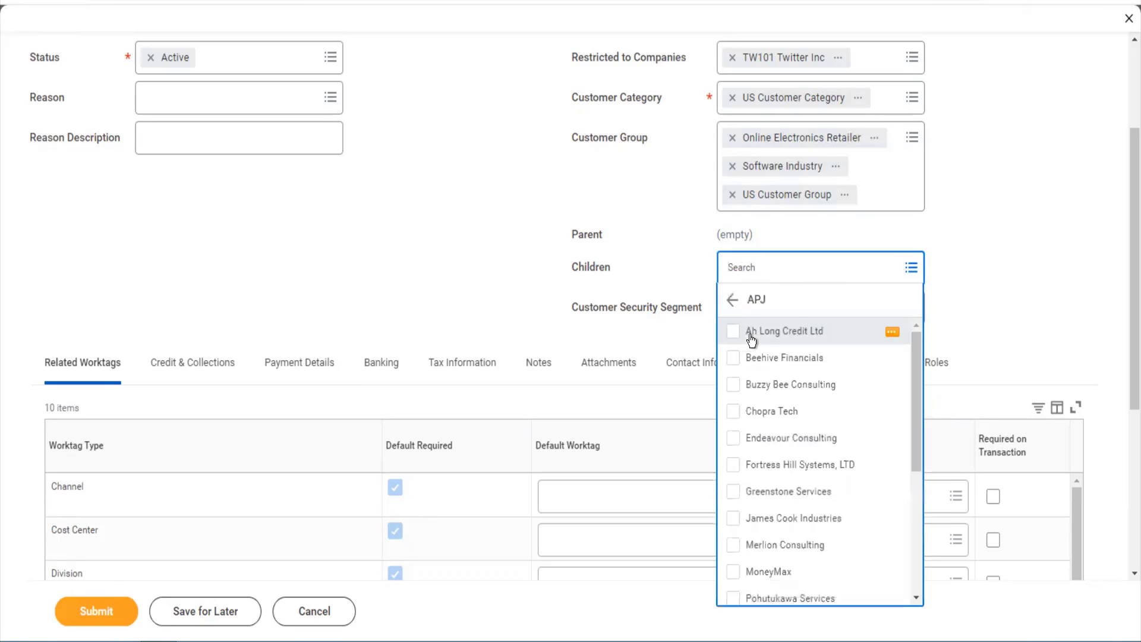
left_click(733, 334)
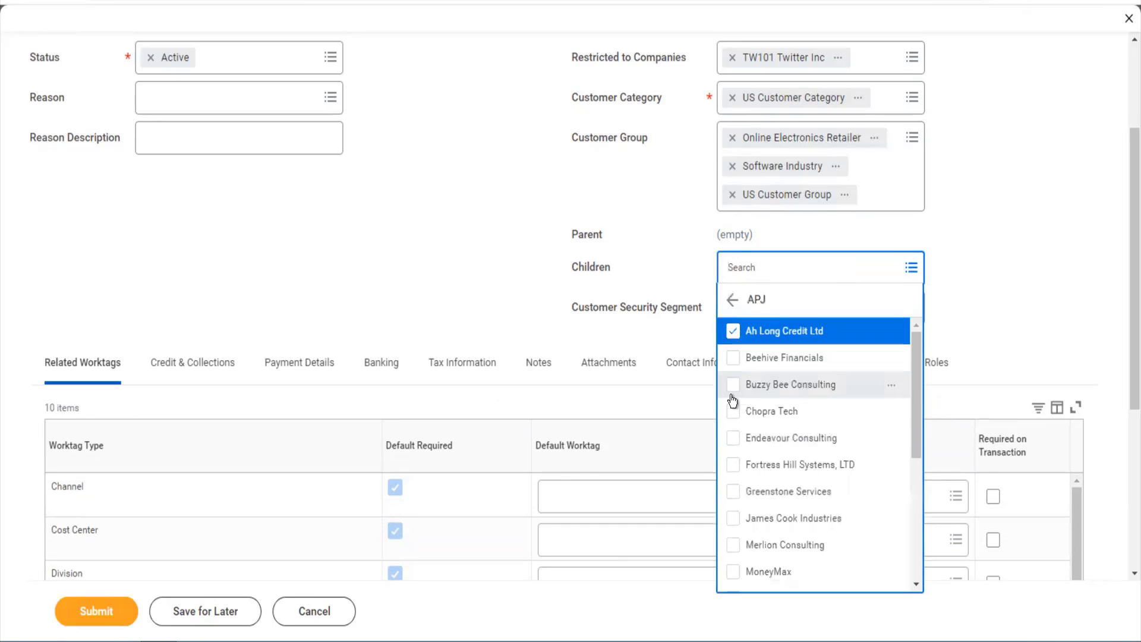
left_click(733, 392)
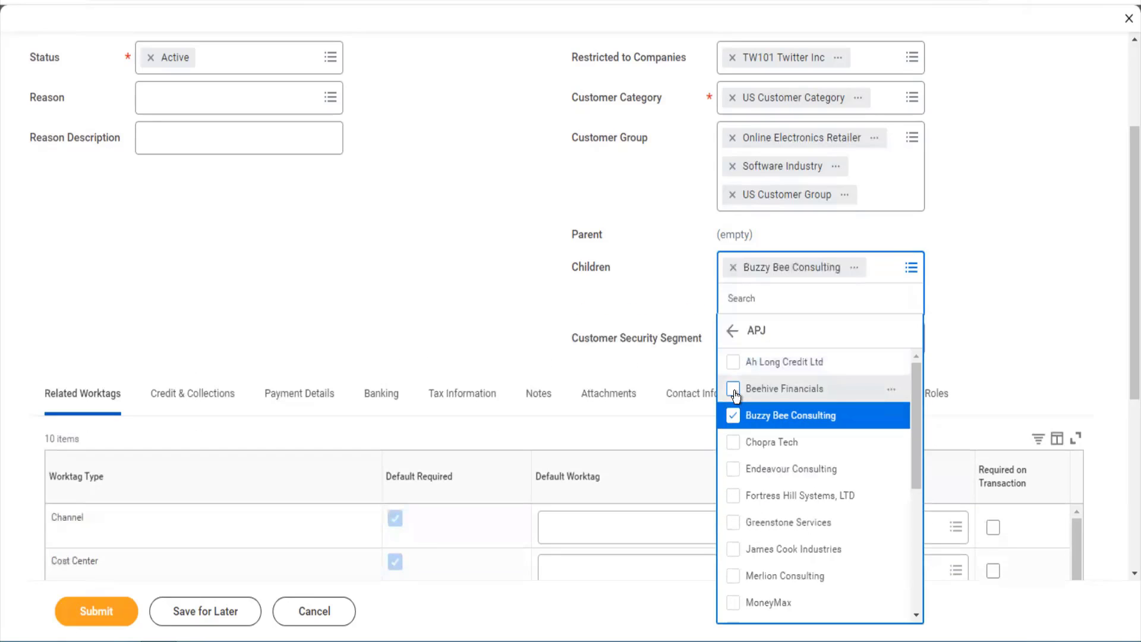
left_click(735, 390)
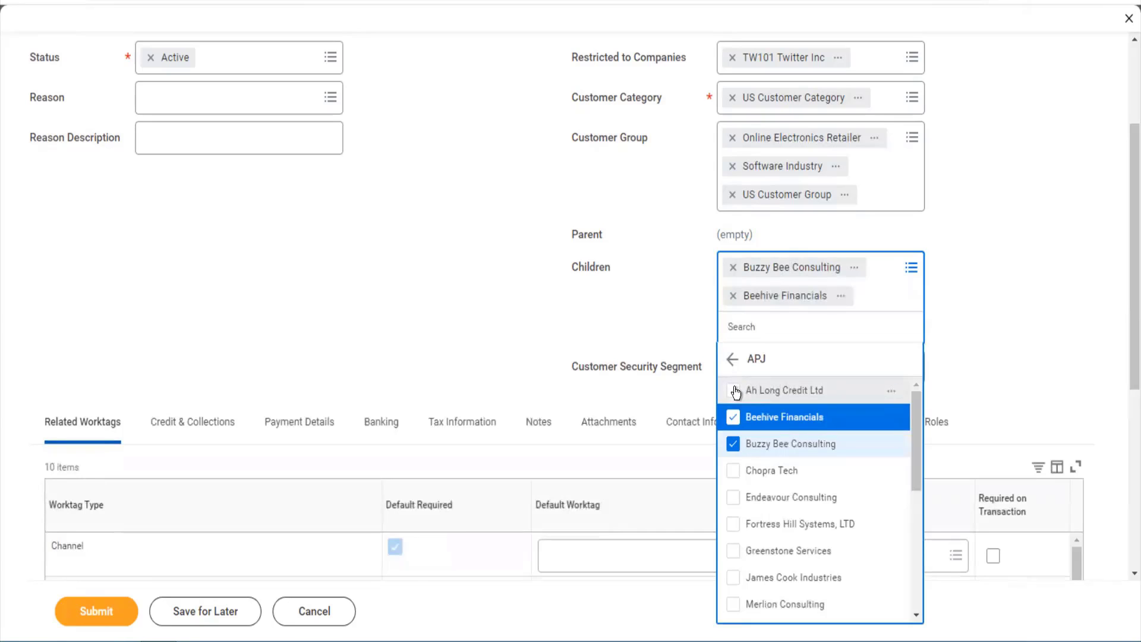
left_click(734, 391)
left_click(1008, 290)
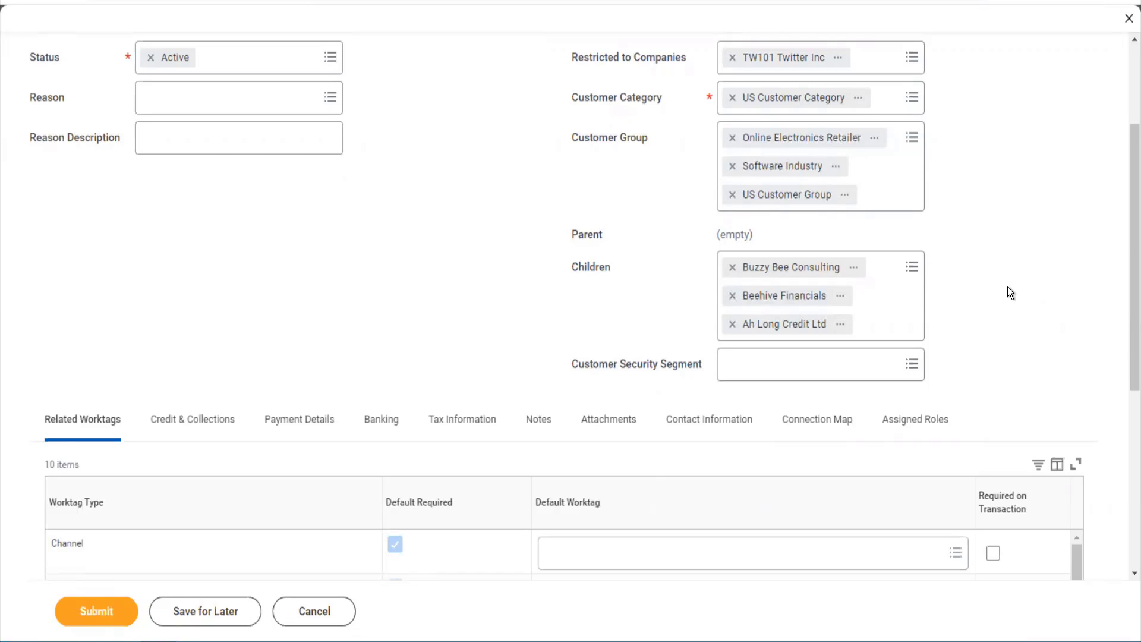
- Submit the edited customer and review the 4 Default Worktag errors (Channel, Cost Center, Division, row 9)
scroll(1124, 343, "down", 4)
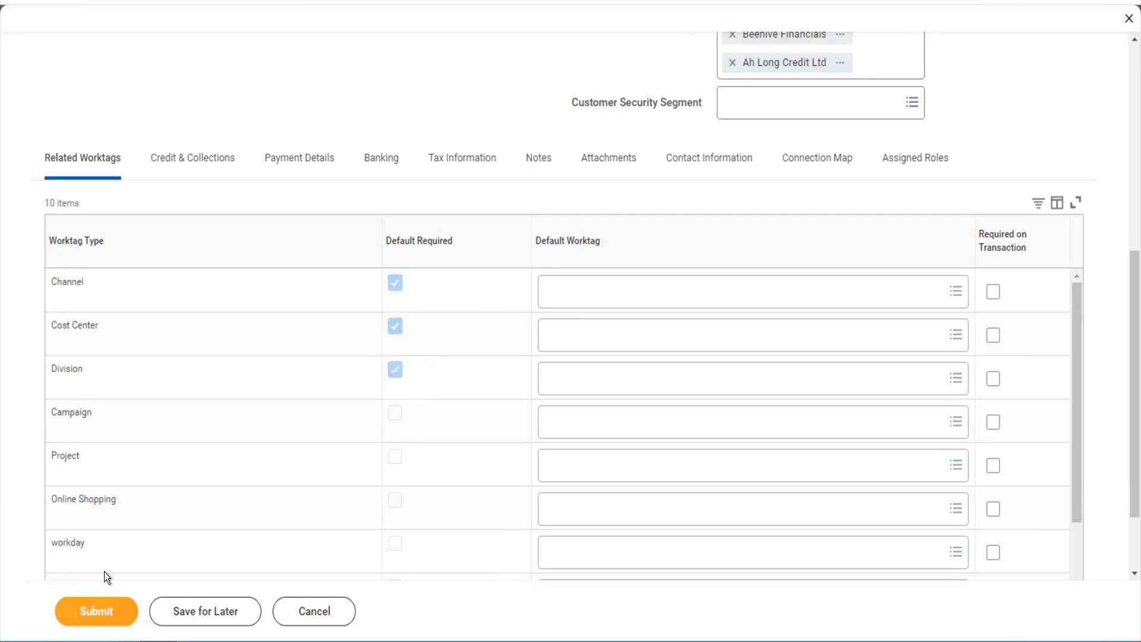
left_click(113, 612)
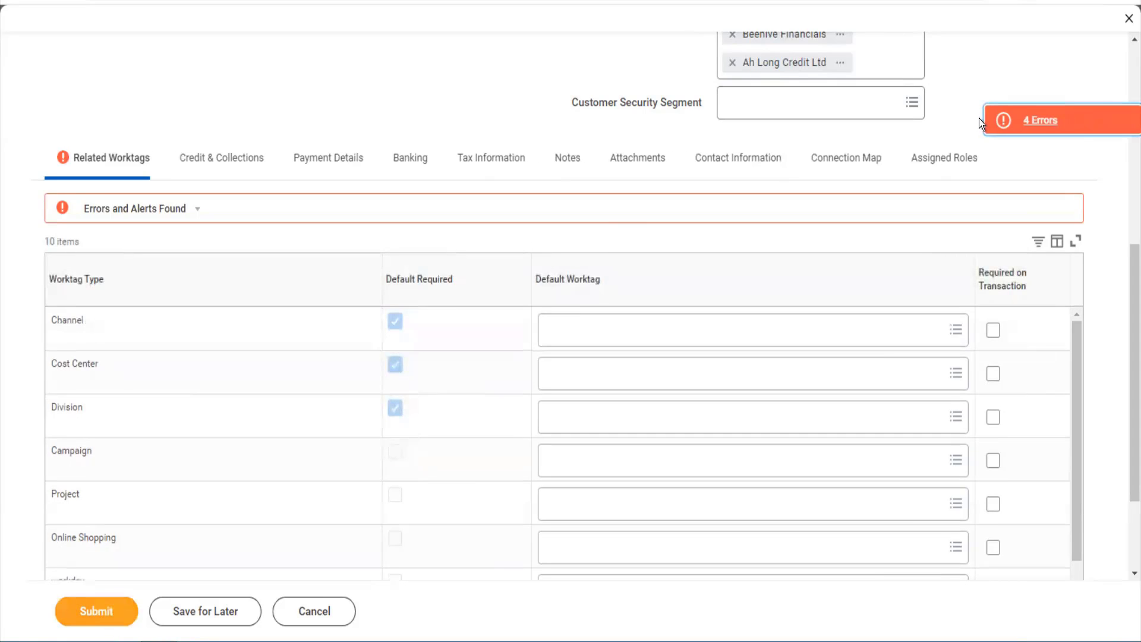
left_click(996, 125)
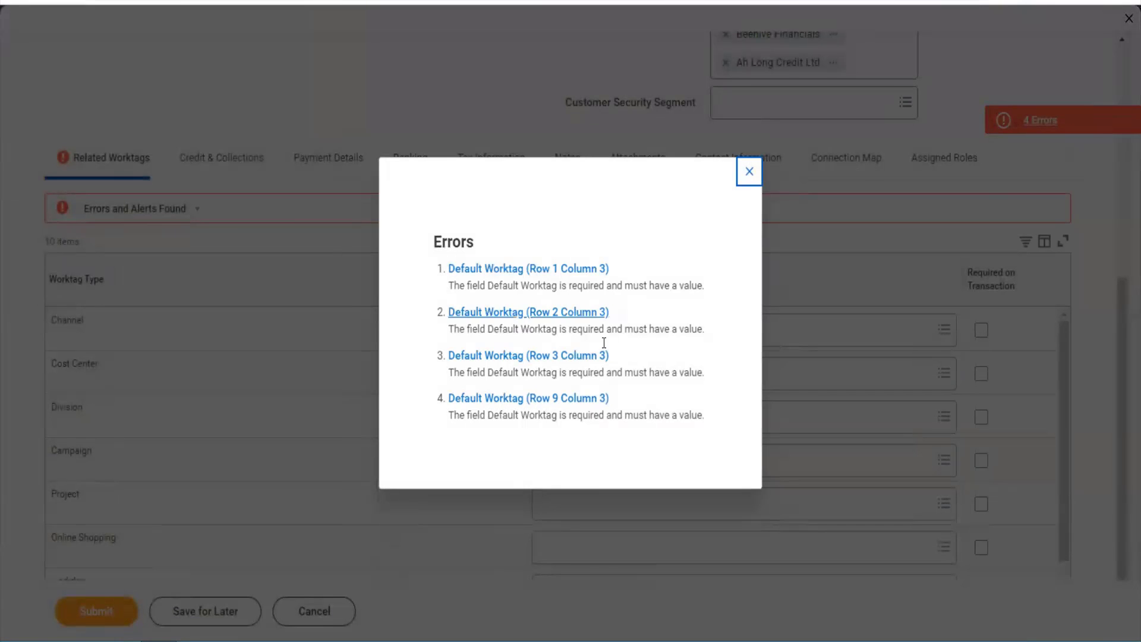
left_click(743, 184)
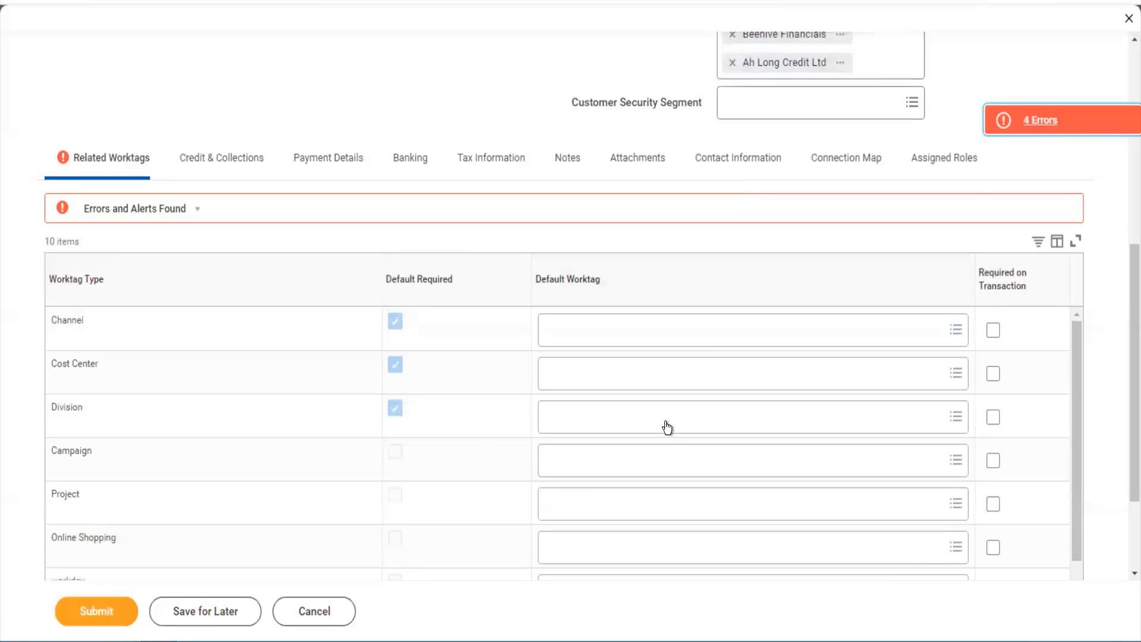
scroll(667, 425, "down", 2)
scroll(667, 426, "up", 2)
- Set the Channel default worktag to Direct and Cost Center to 10000 Office of CEO Cost Center
left_click(636, 329)
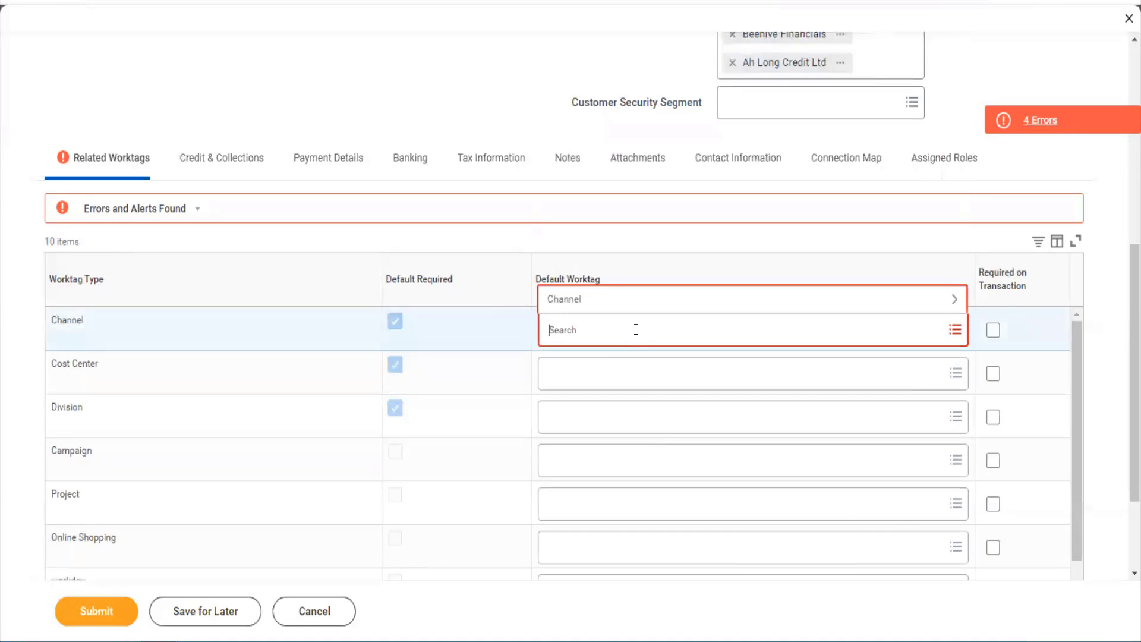
left_click(628, 301)
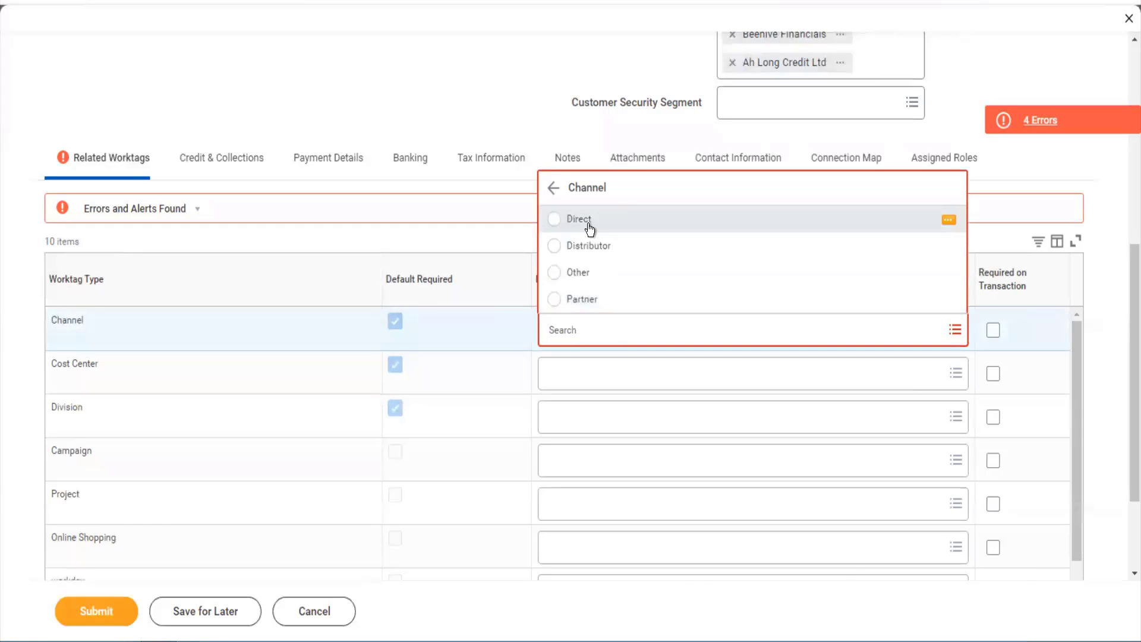
left_click(588, 227)
left_click(582, 352)
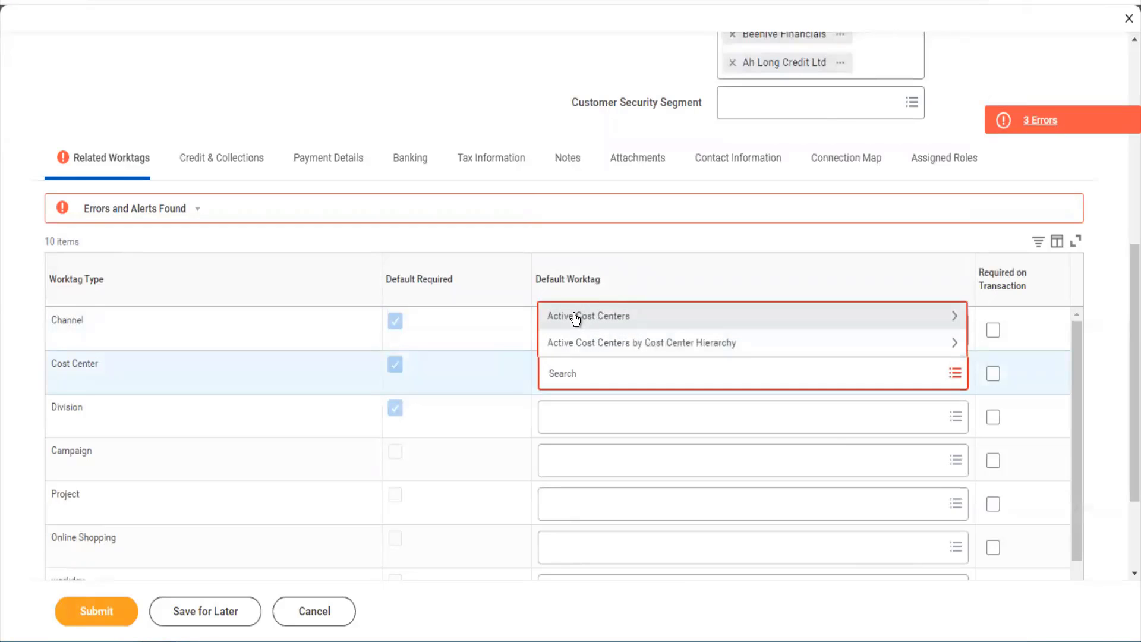
left_click(574, 317)
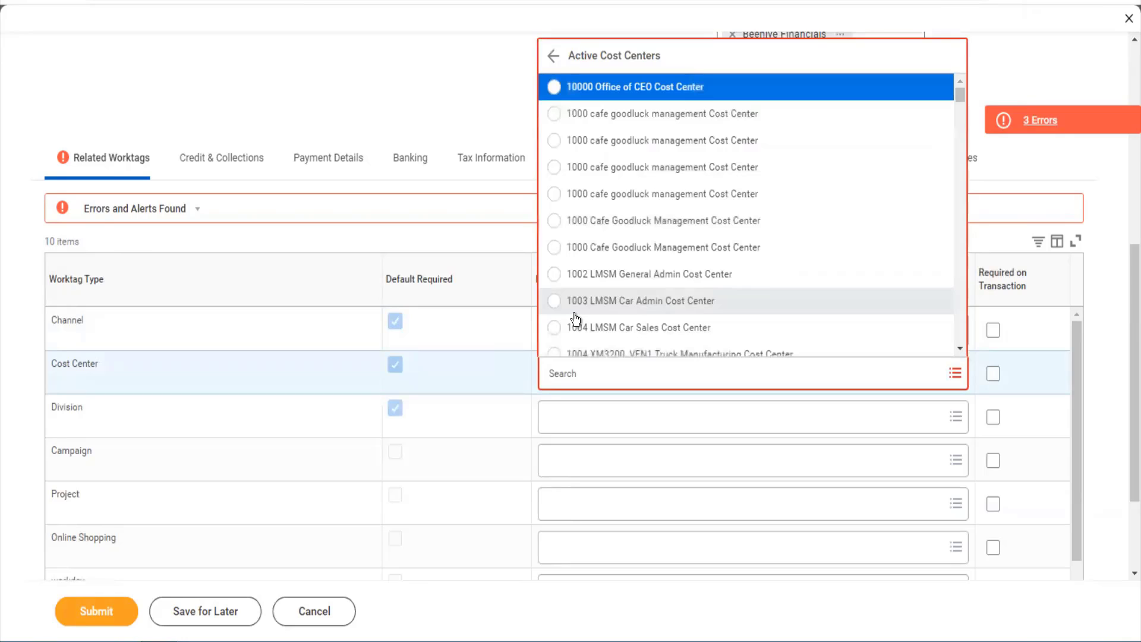
scroll(573, 315, "down", 5)
scroll(573, 315, "up", 5)
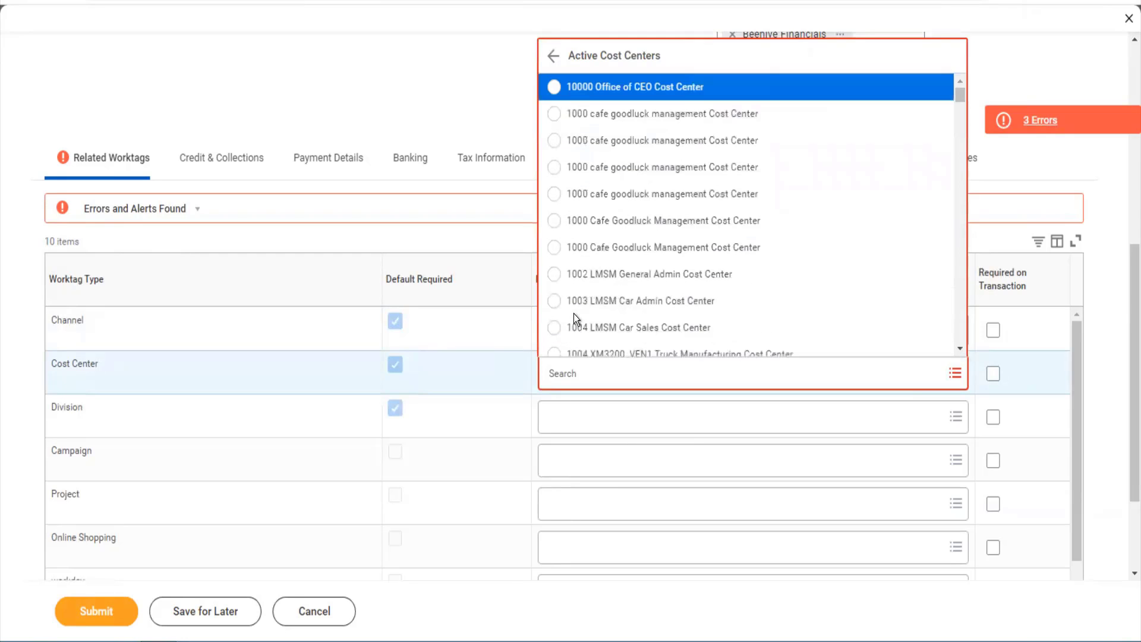
left_click(586, 90)
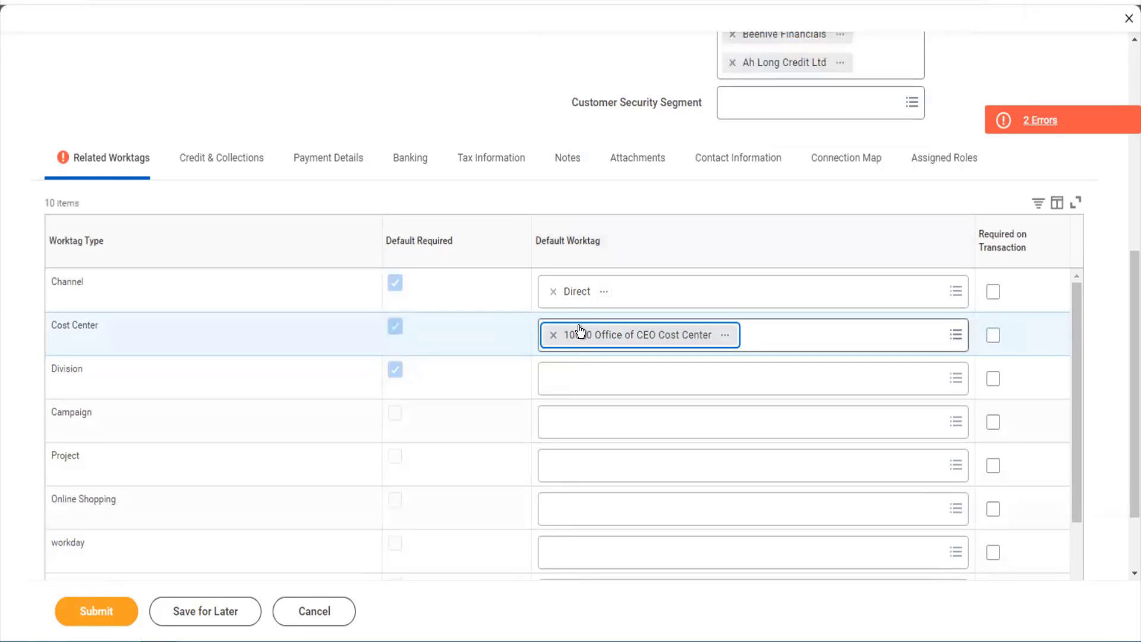
- Set the Division default worktag to Other Services and Line of Business to Enterprise
left_click(579, 370)
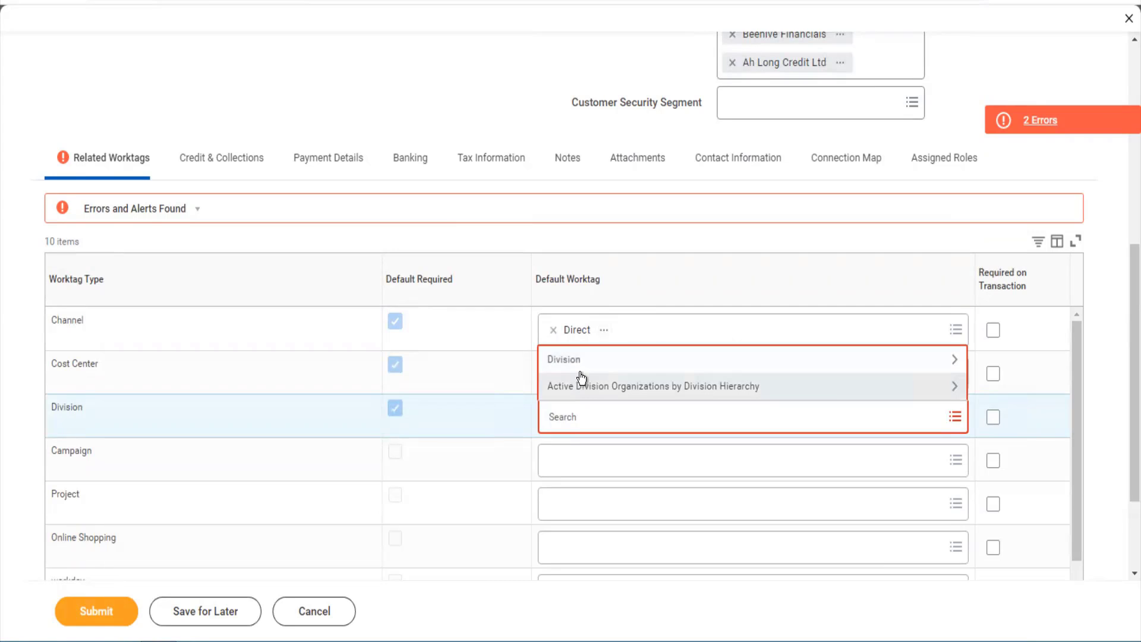
left_click(579, 362)
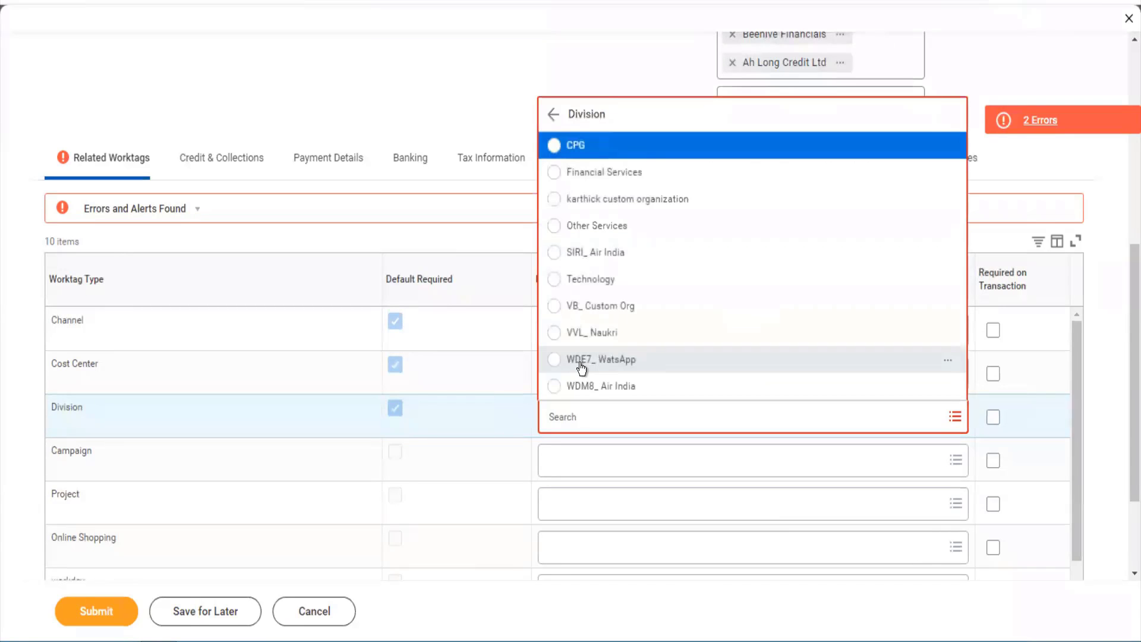
left_click(608, 232)
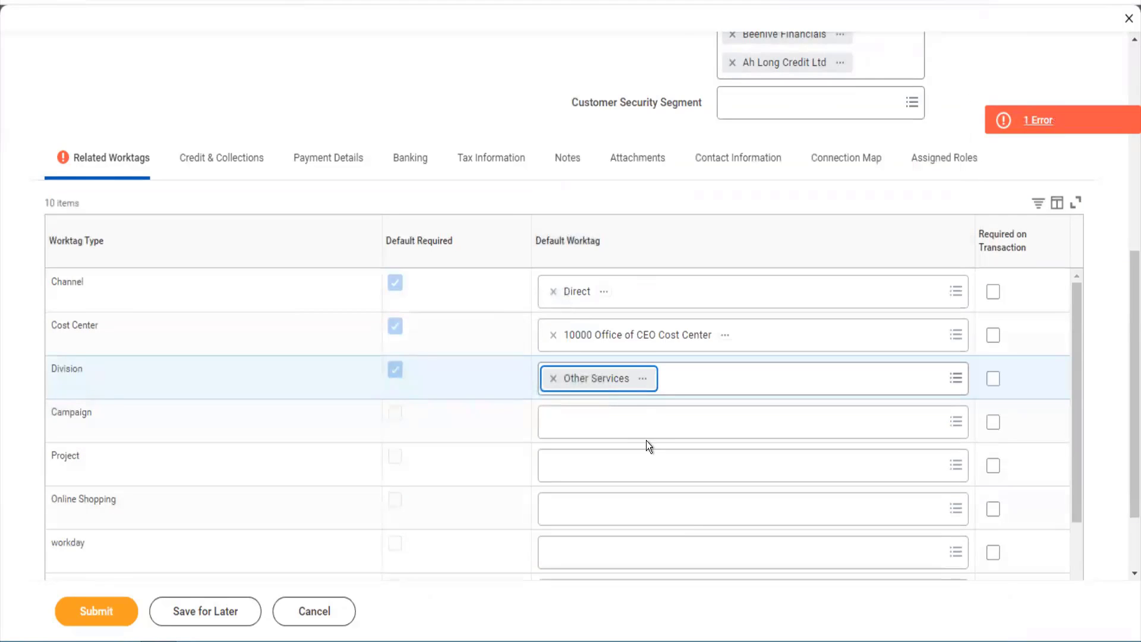
scroll(646, 440, "down", 2)
scroll(648, 446, "down", 2)
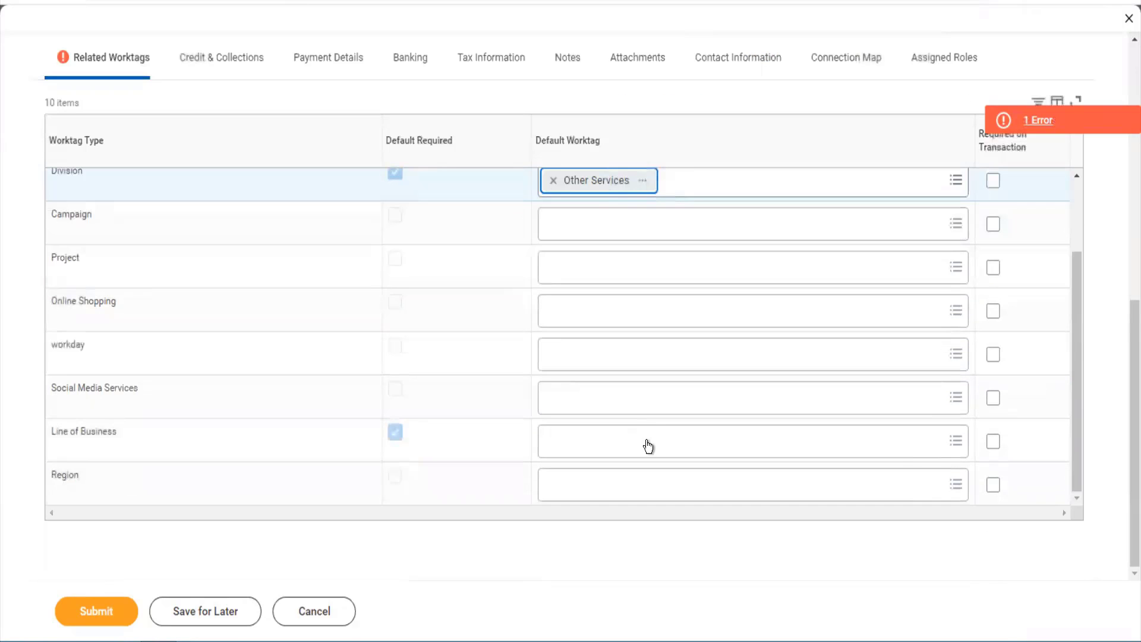
left_click(587, 444)
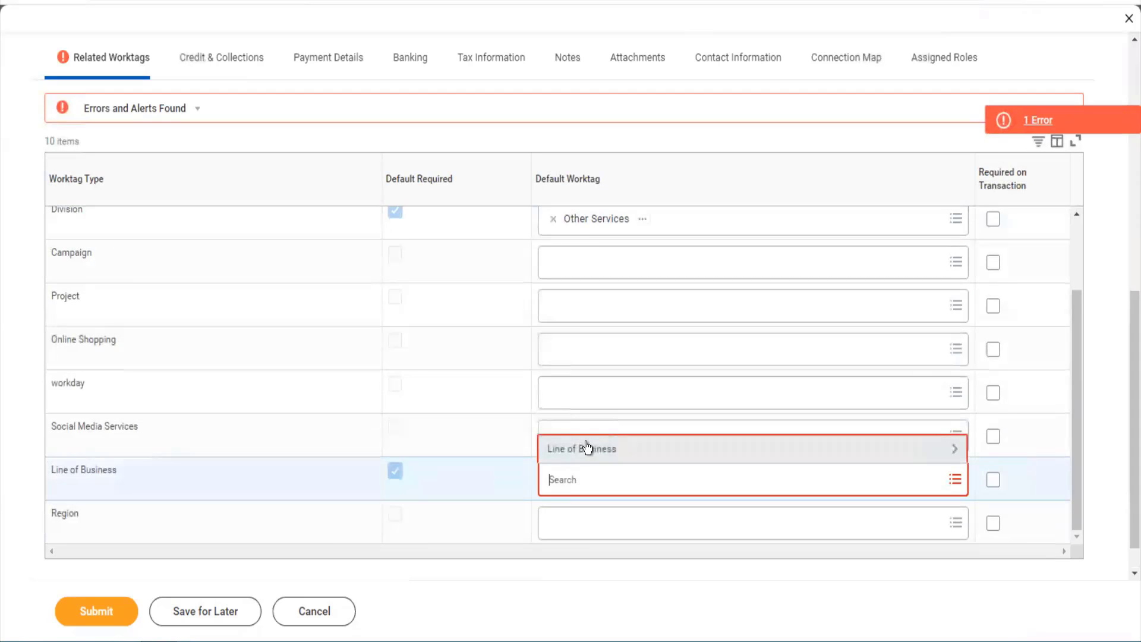
left_click(586, 444)
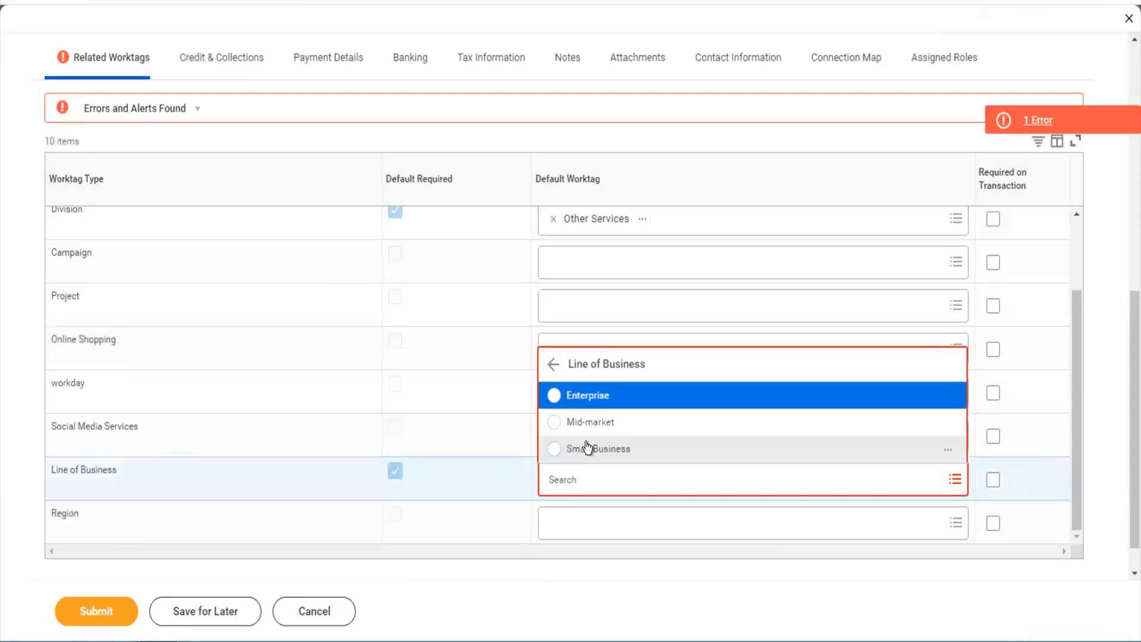
left_click(580, 397)
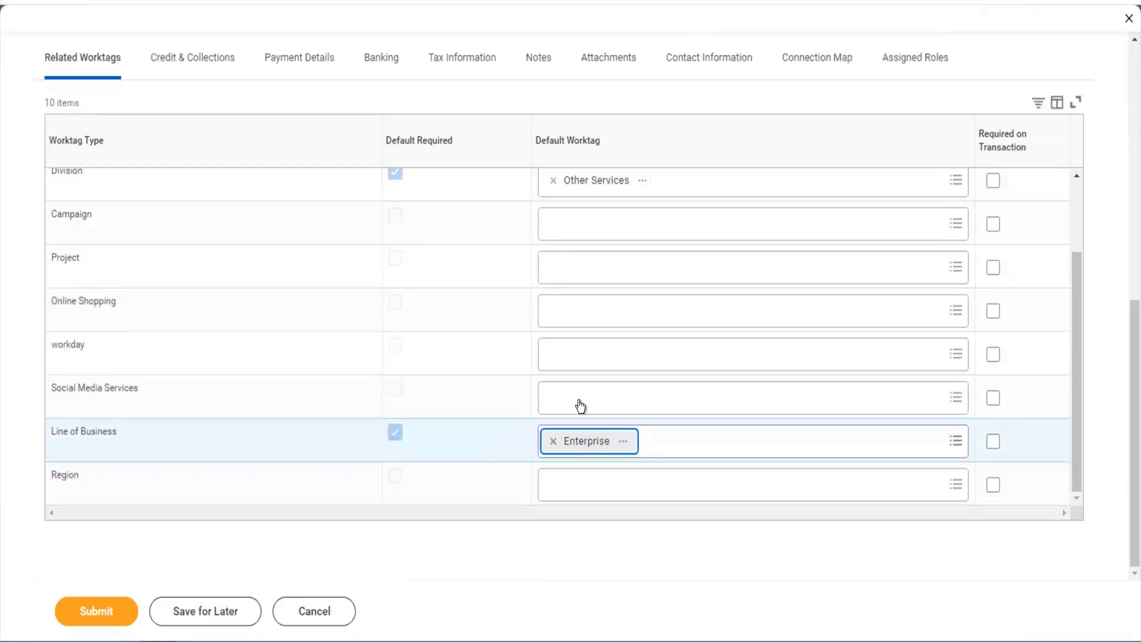
scroll(581, 406, "up", 3)
scroll(581, 406, "down", 2)
scroll(581, 406, "up", 2)
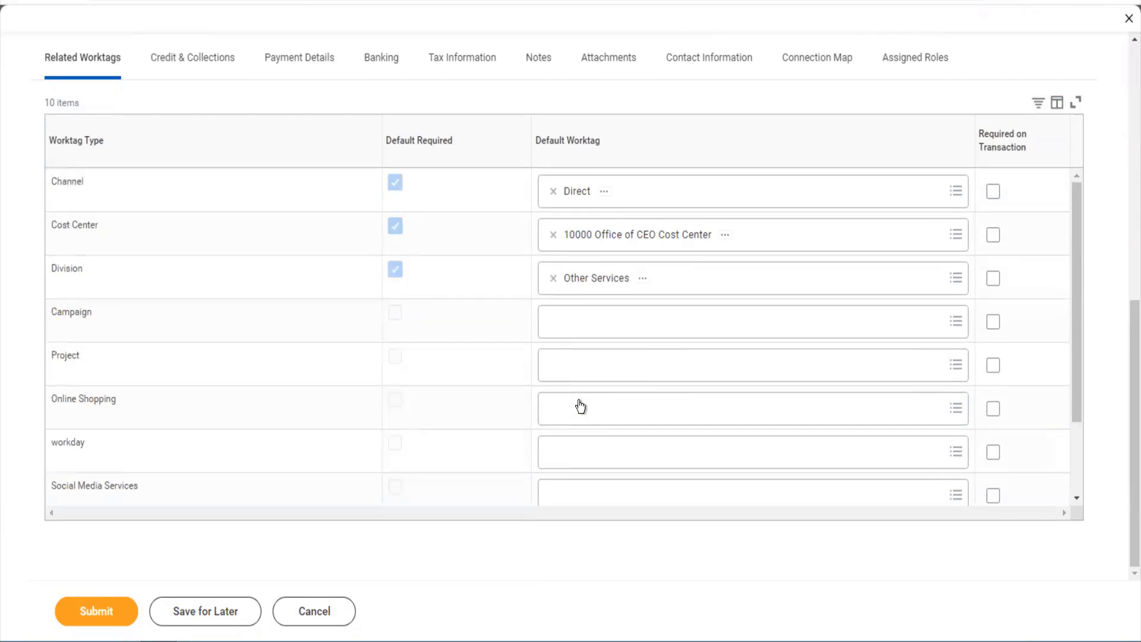
scroll(580, 406, "up", 4)
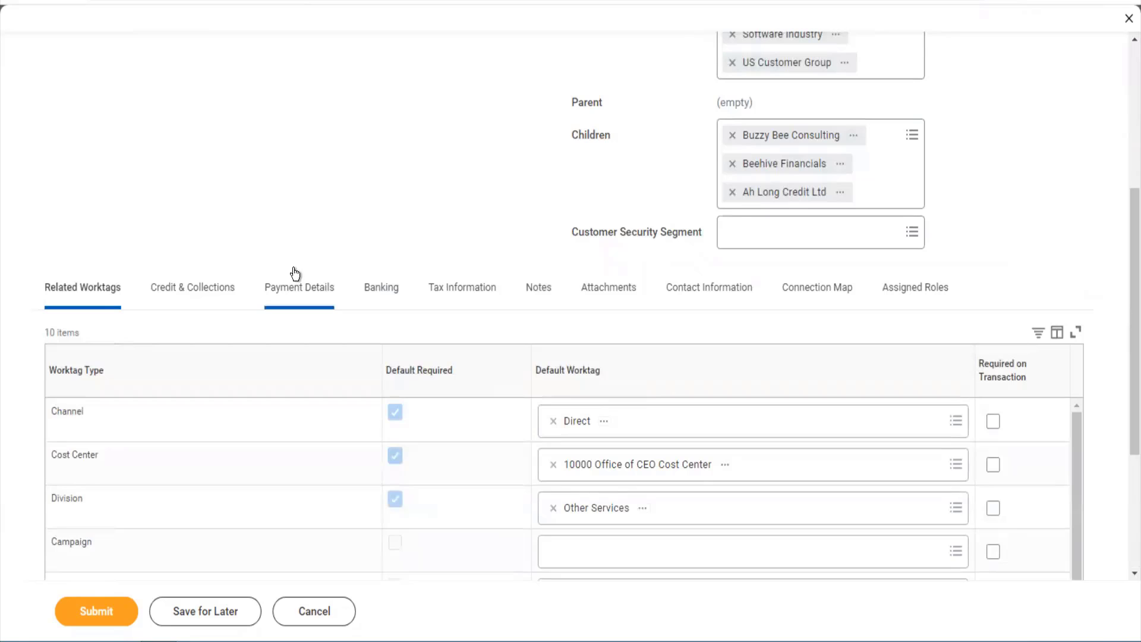
- In Payment Details, change the Default Payment Type from Cash to Check
left_click(282, 295)
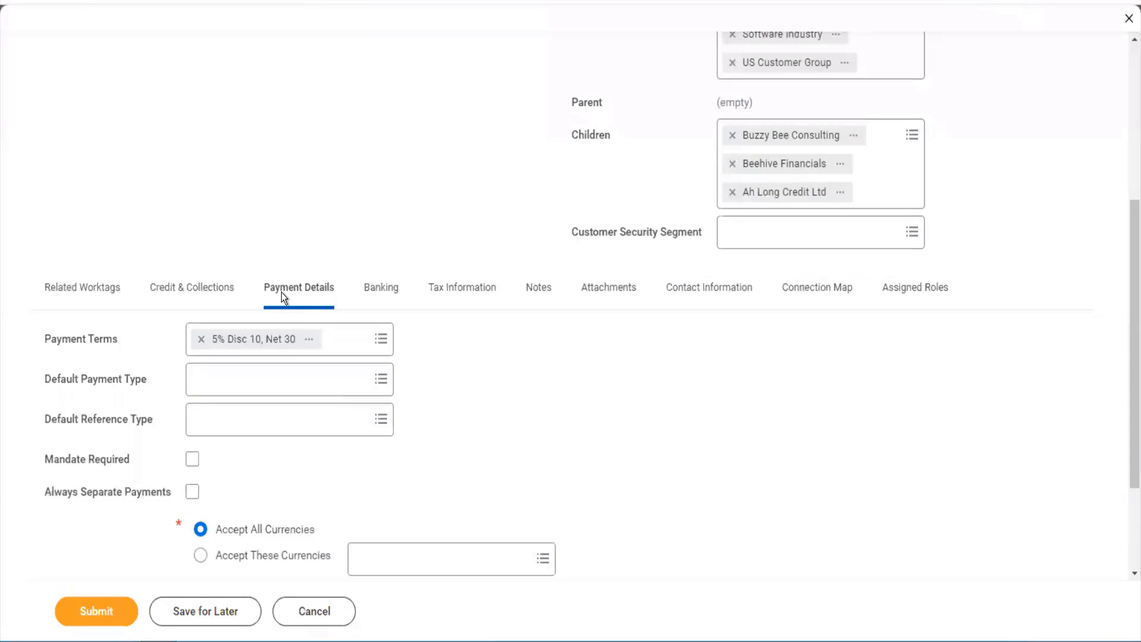
scroll(309, 268, "down", 2)
left_click(340, 244)
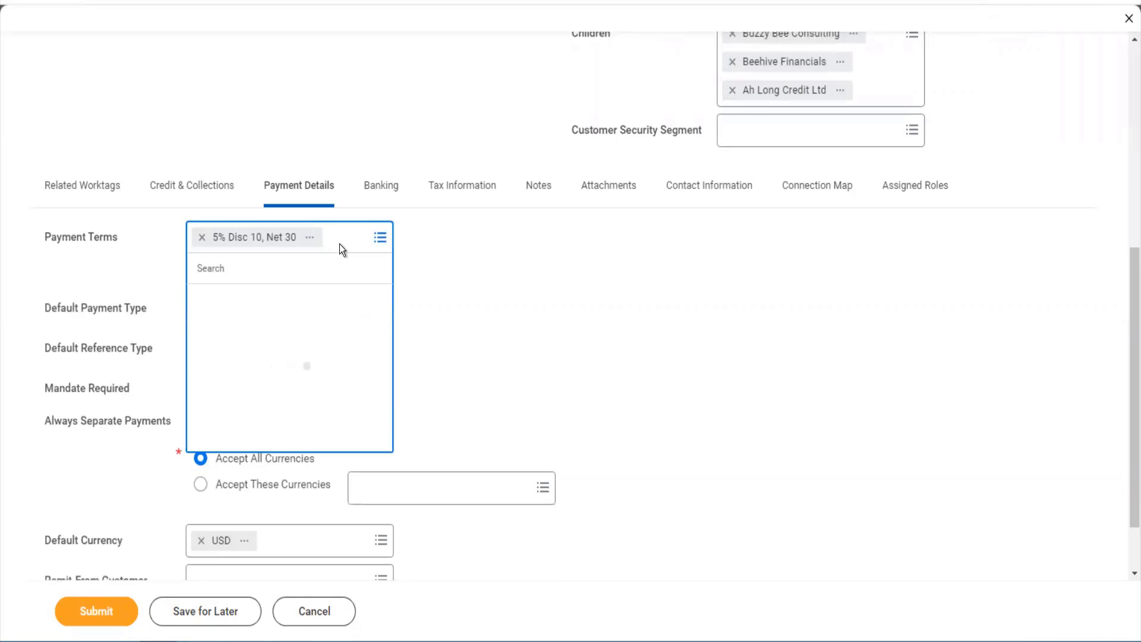
left_click(437, 280)
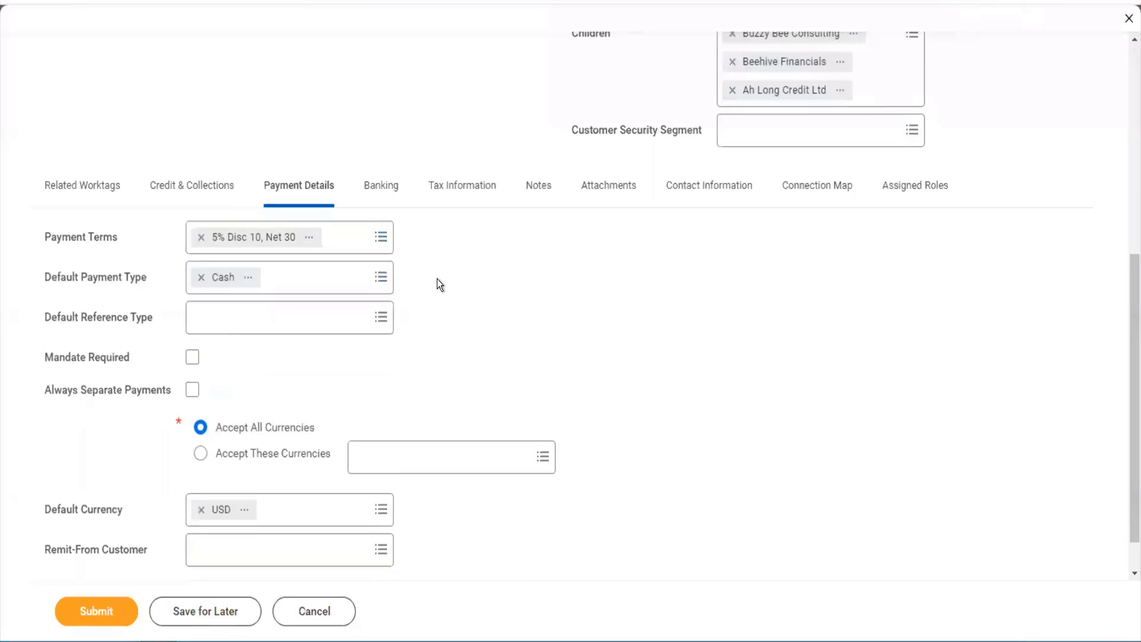
left_click(323, 282)
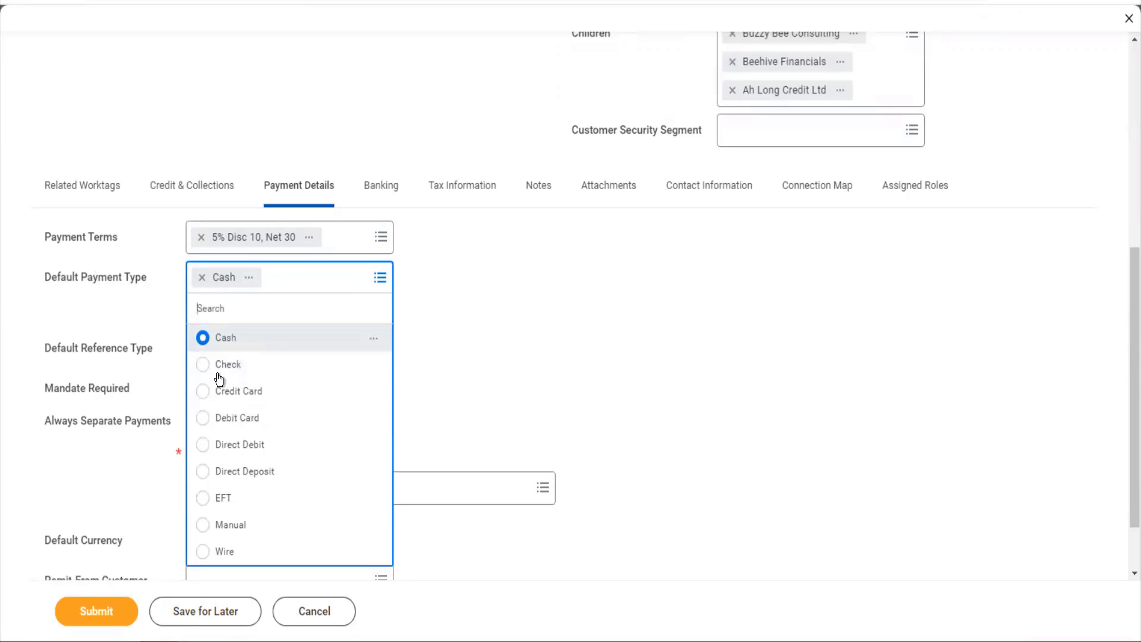
left_click(241, 365)
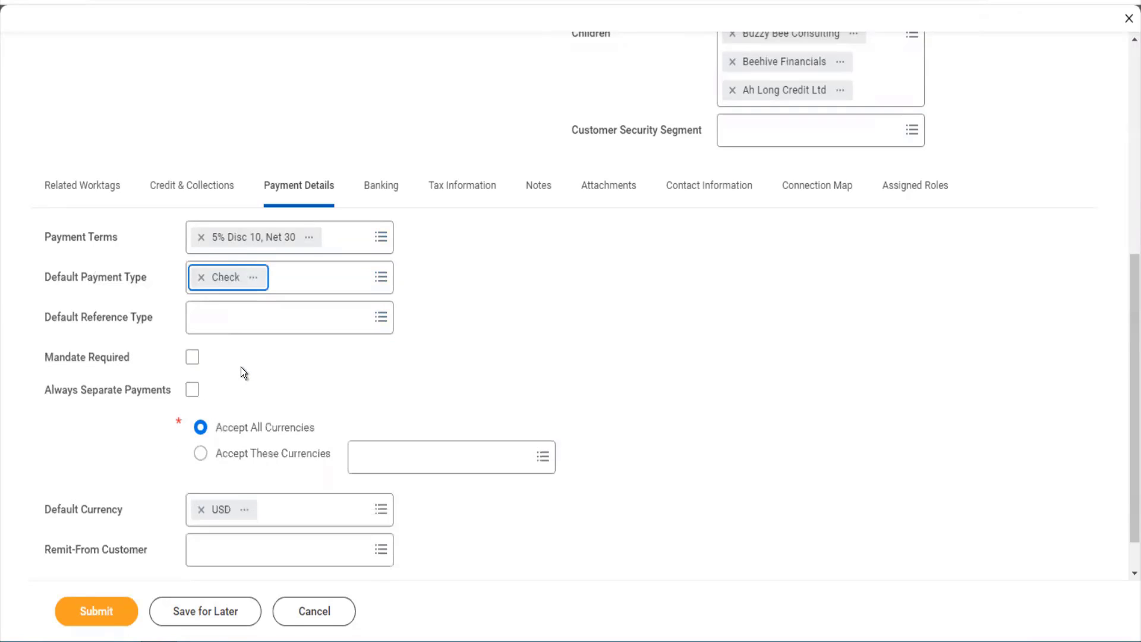
left_click(303, 286)
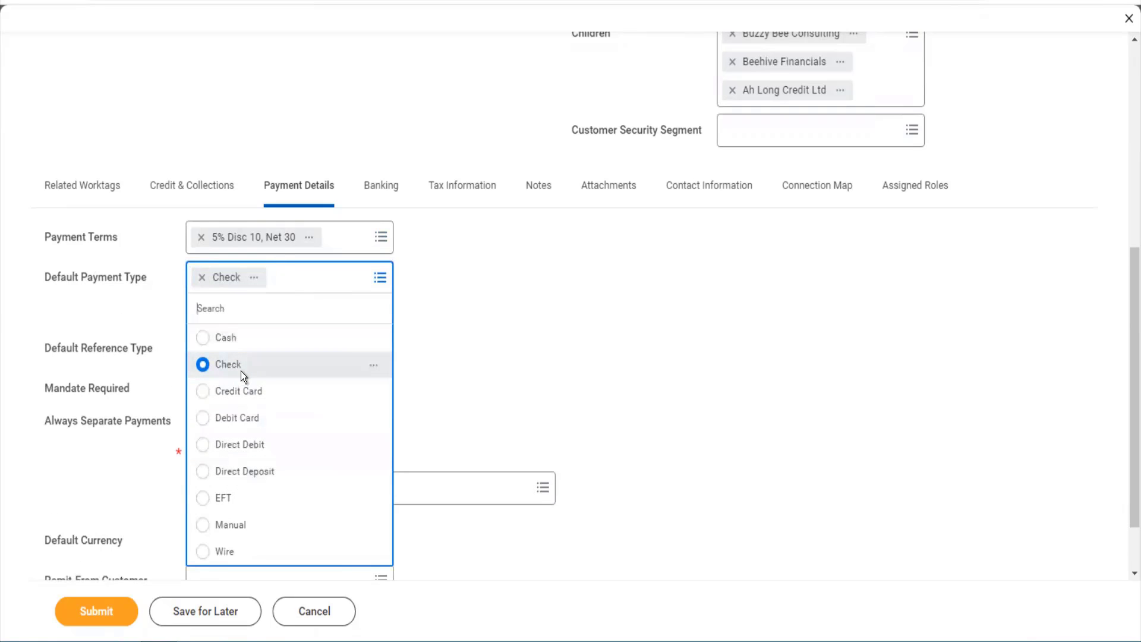
left_click(204, 418)
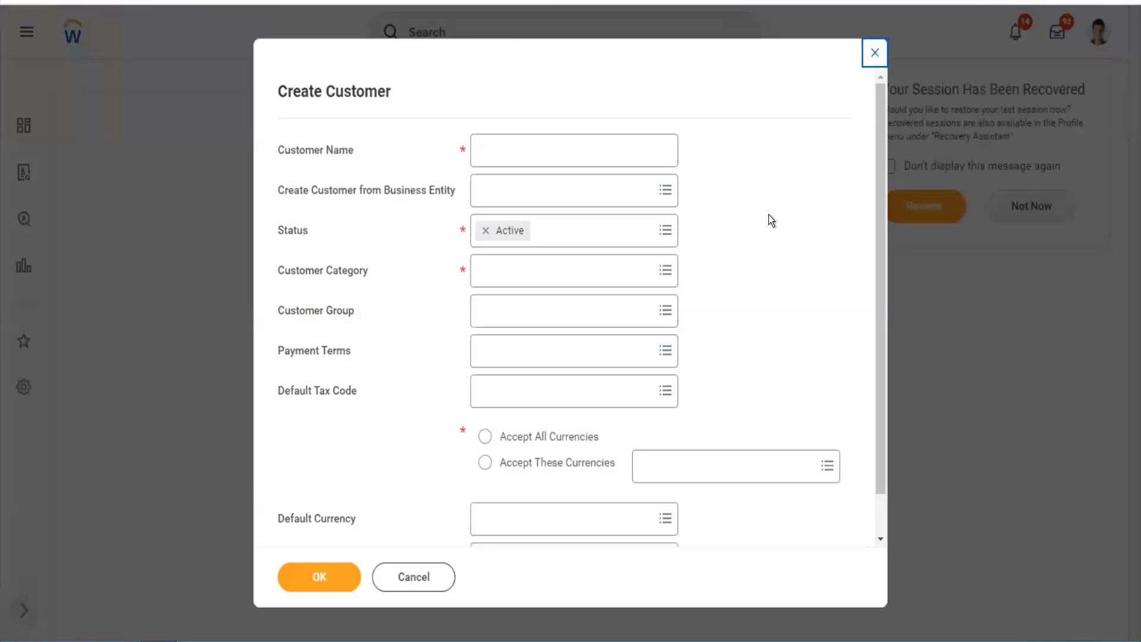
- Dismiss the session recovery notice and close the blank Create Customer form without saving
left_click(923, 223)
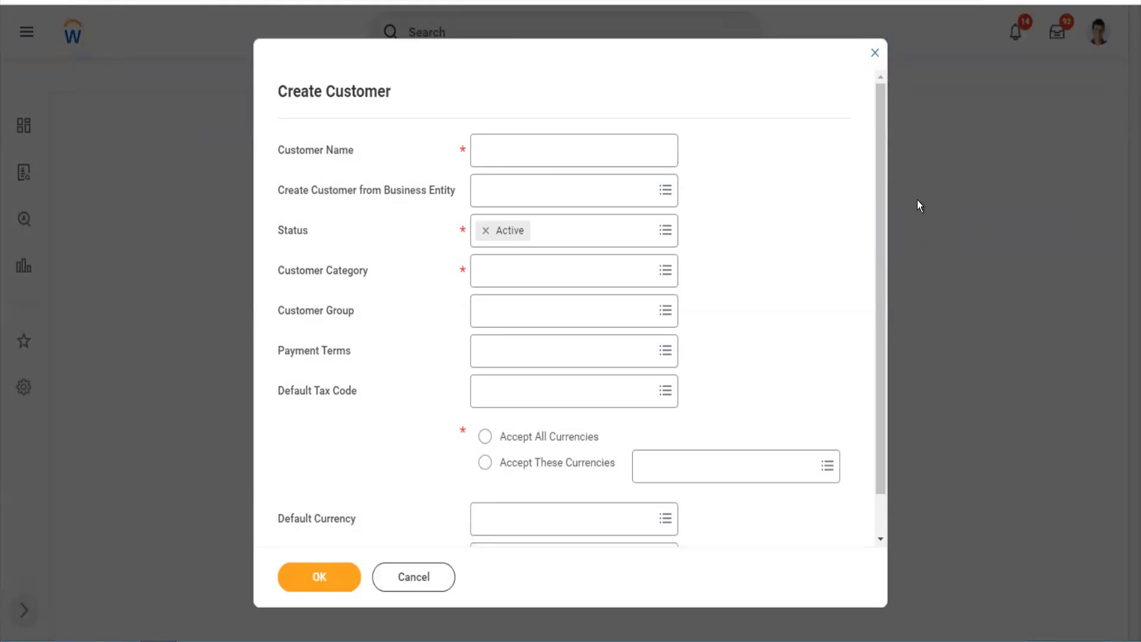
left_click(874, 53)
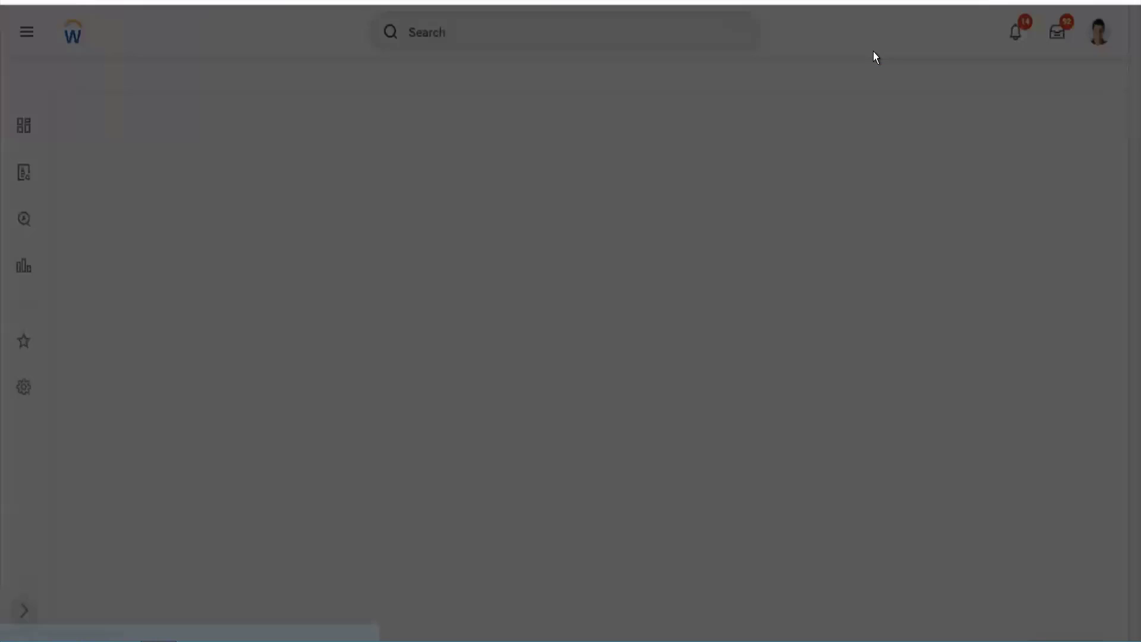
left_click(507, 394)
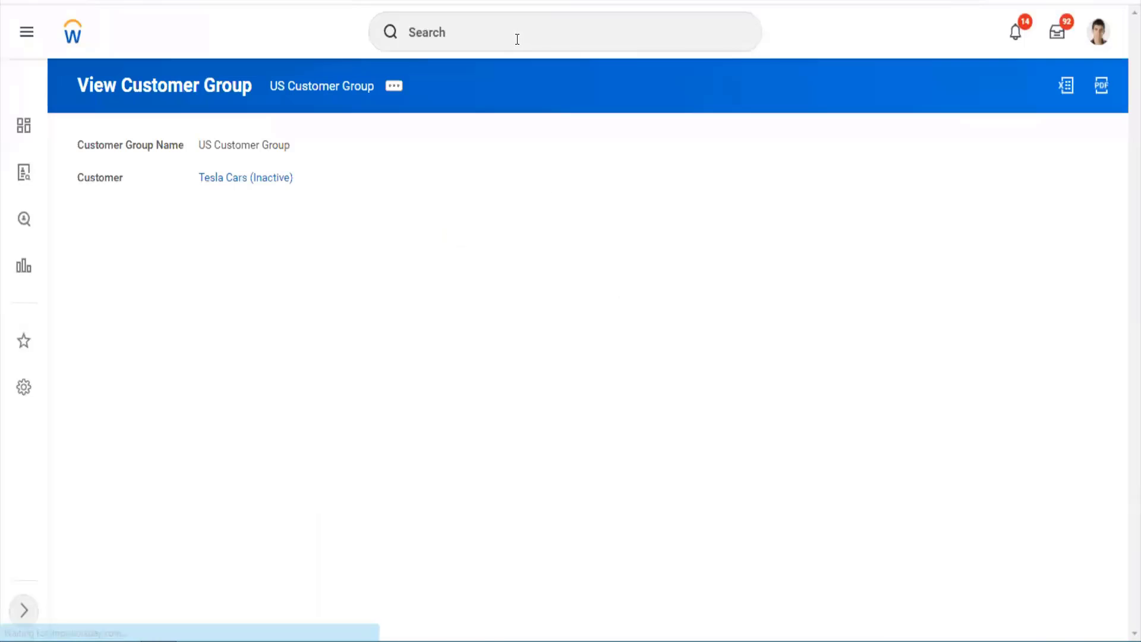
- Search for 'find customers' and run the Find Customers report
left_click(517, 39)
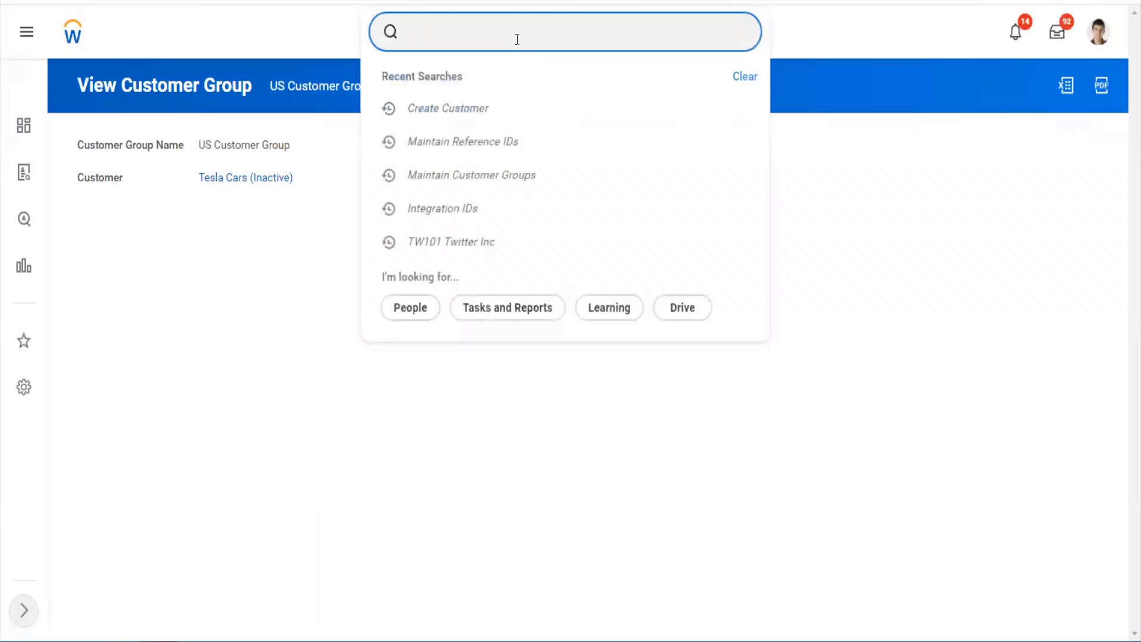
right_click(517, 39)
type("fin")
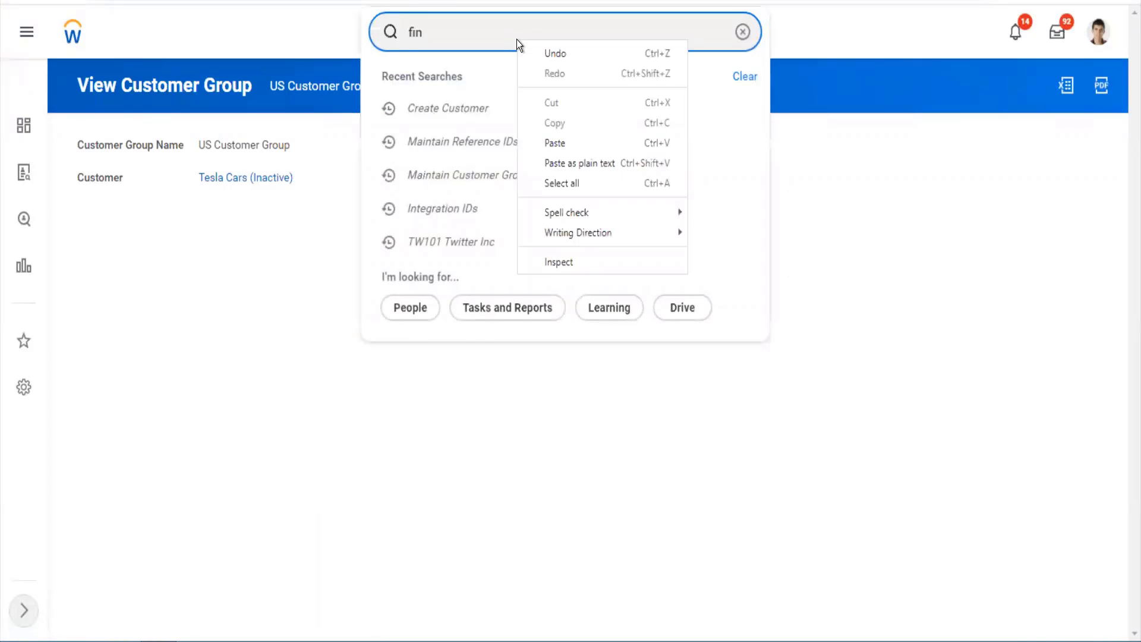
left_click(493, 31)
double_click(493, 31)
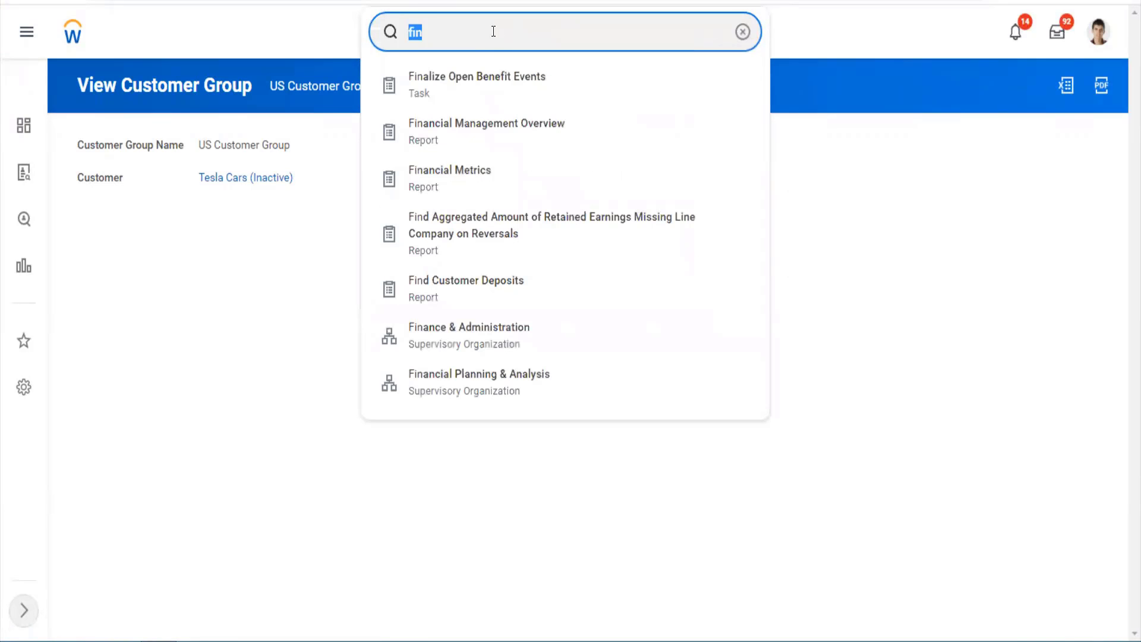
type("d cjusto")
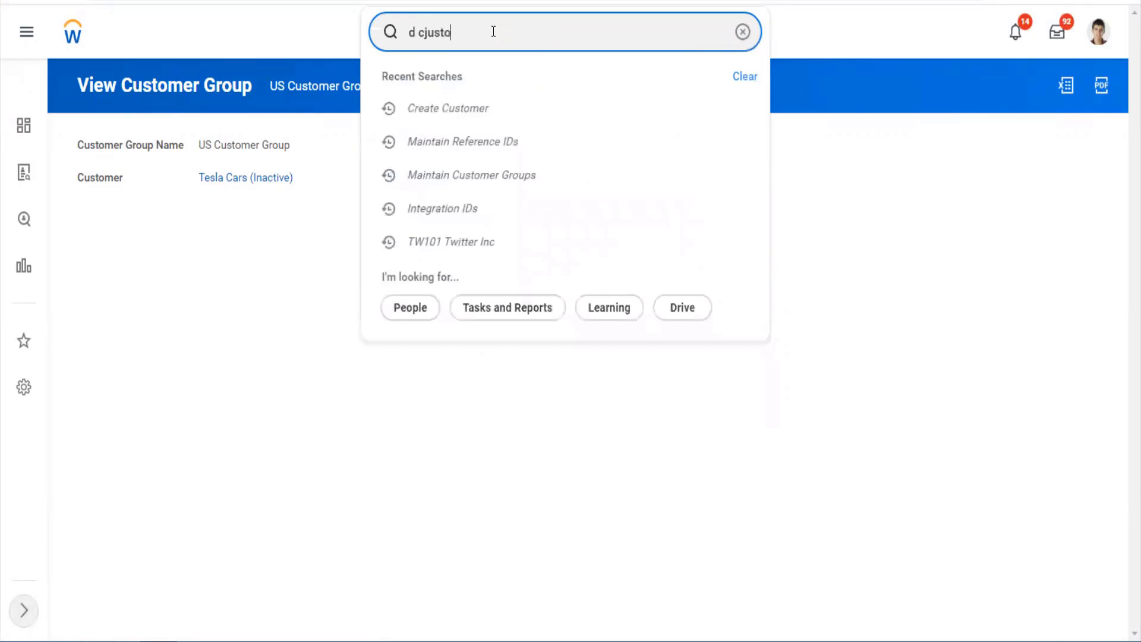
key("BackSpace")
key("BackSpace")
key("BackSpace")
key("BackSpace")
key("BackSpace")
key("BackSpace")
key("BackSpace")
key("BackSpace")
type("find")
type("tom")
key("BackSpace")
key("BackSpace")
key("BackSpace")
key("BackSpace")
key("BackSpace")
type("ustomers")
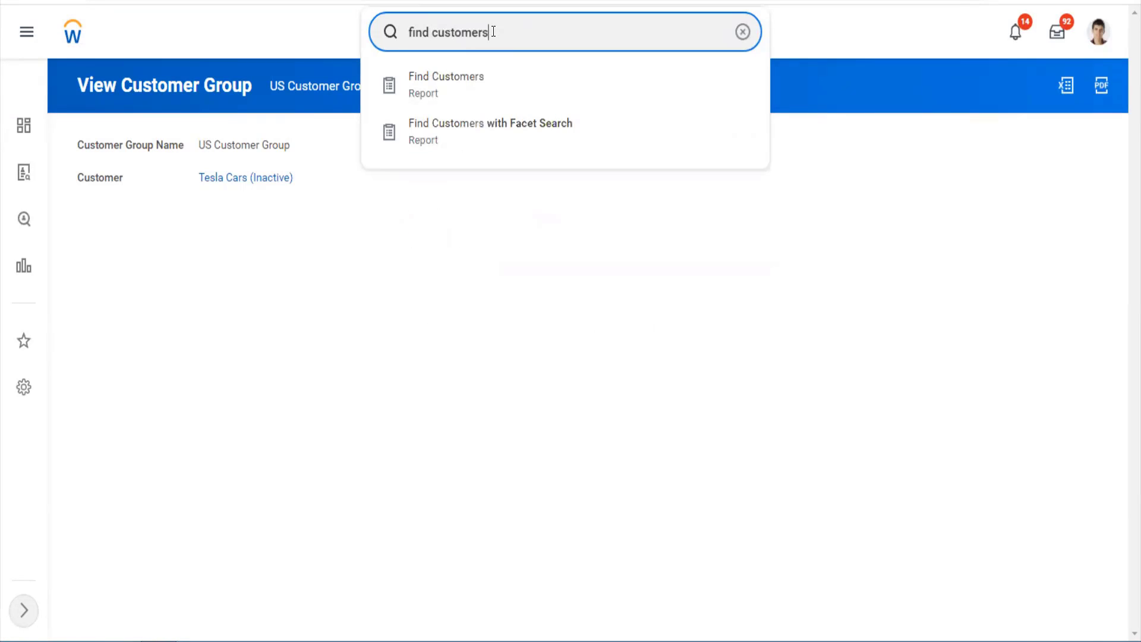
key("Down")
key("Return")
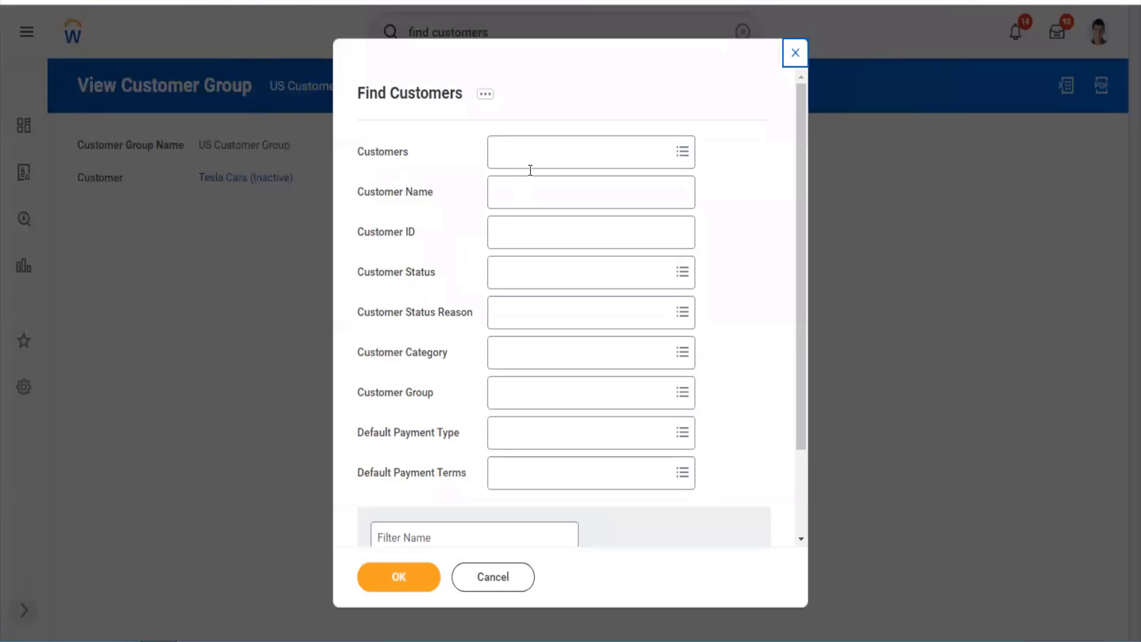
- Find customer 'tesla', open the Tesla Cars profile and show its related actions
left_click(537, 153)
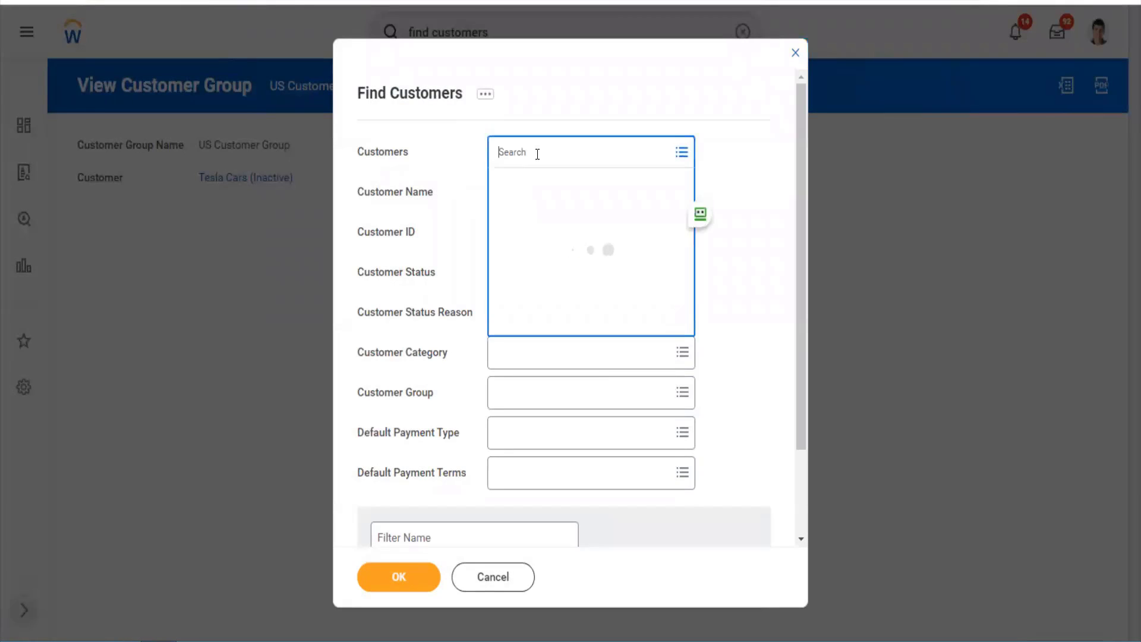
type("tesla")
key("Return")
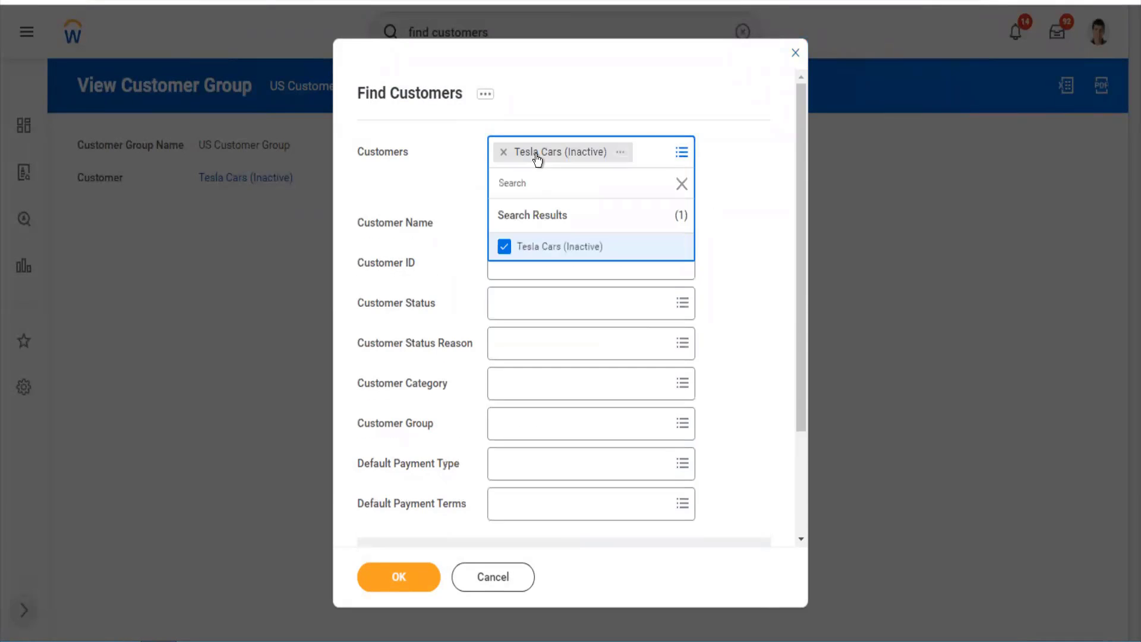
left_click(414, 585)
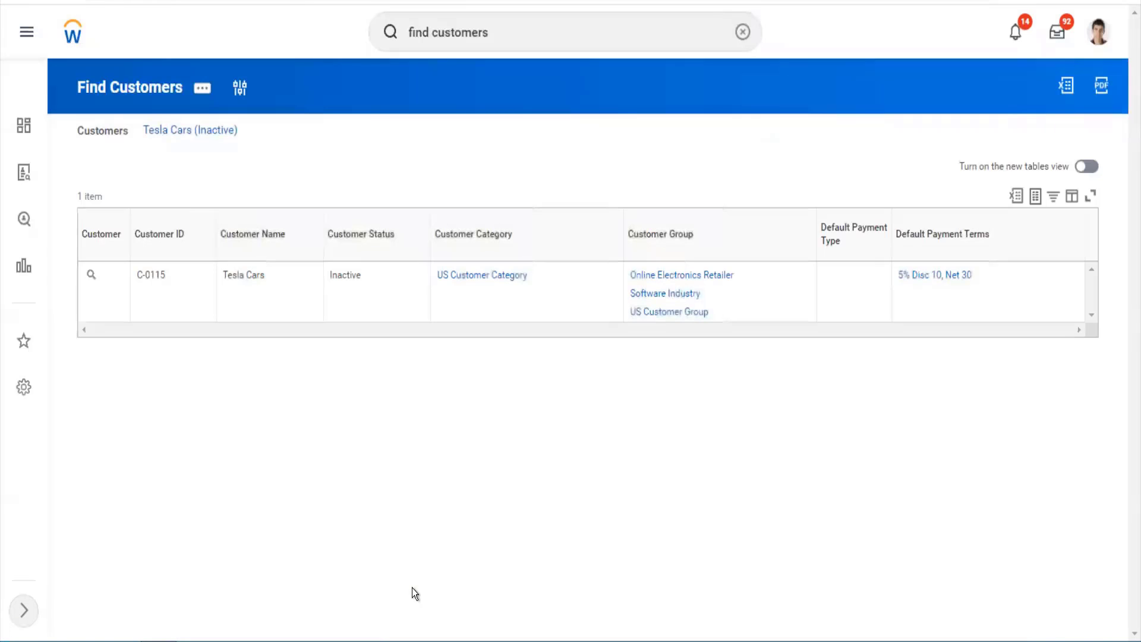
left_click(91, 274)
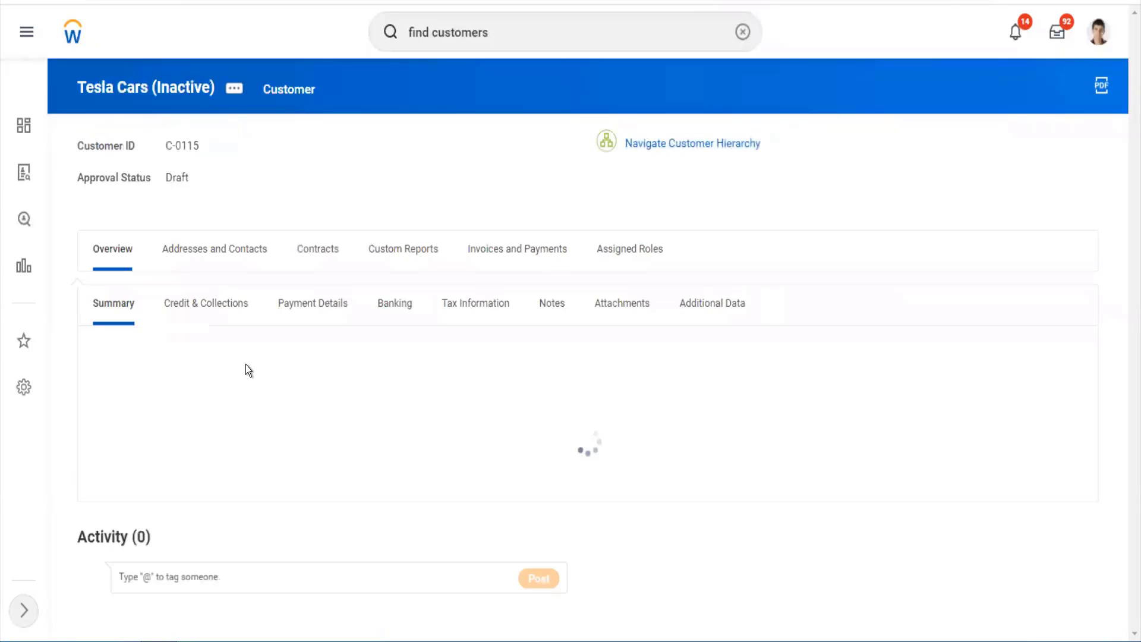
left_click(234, 88)
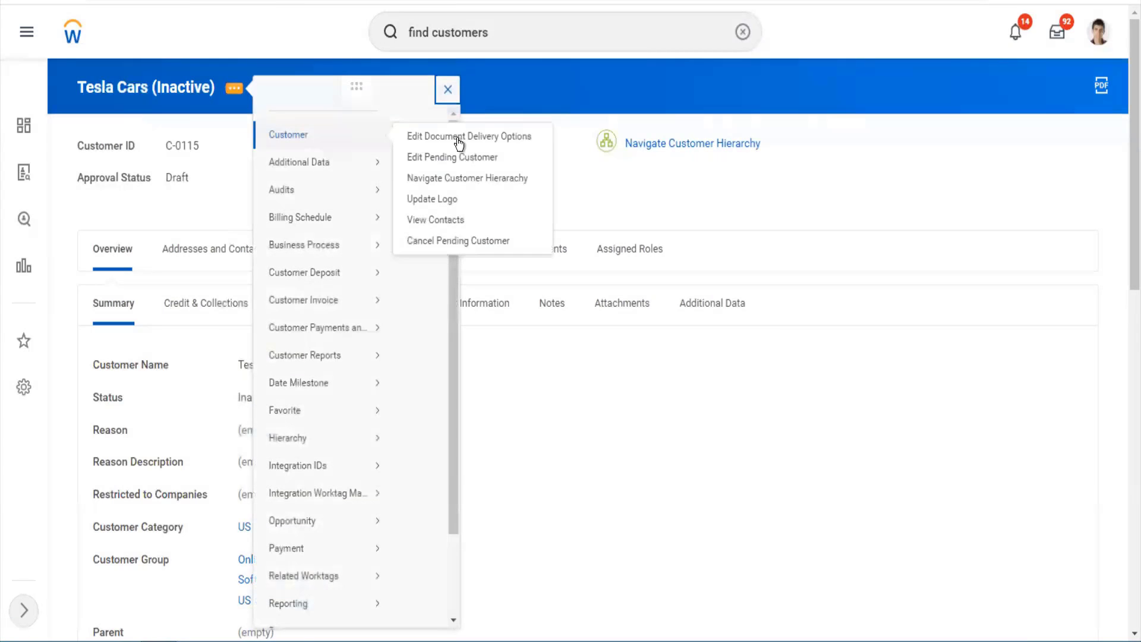
- Edit the pending customer, setting Channel to Direct and Cost Center to 10000 Office of CEO
left_click(525, 241)
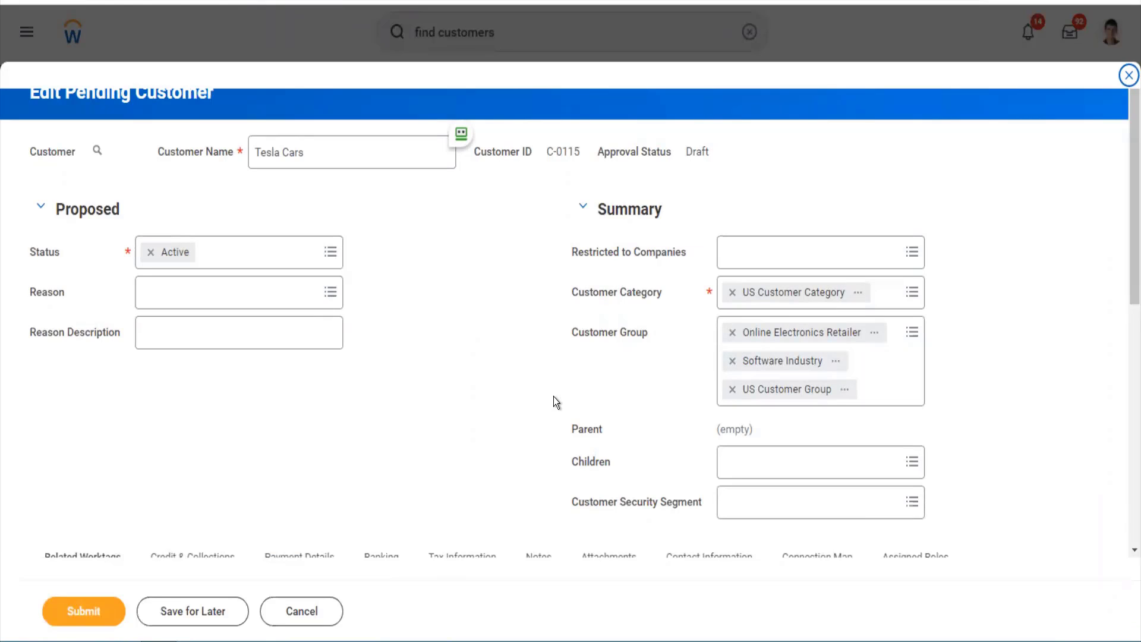
scroll(554, 397, "down", 5)
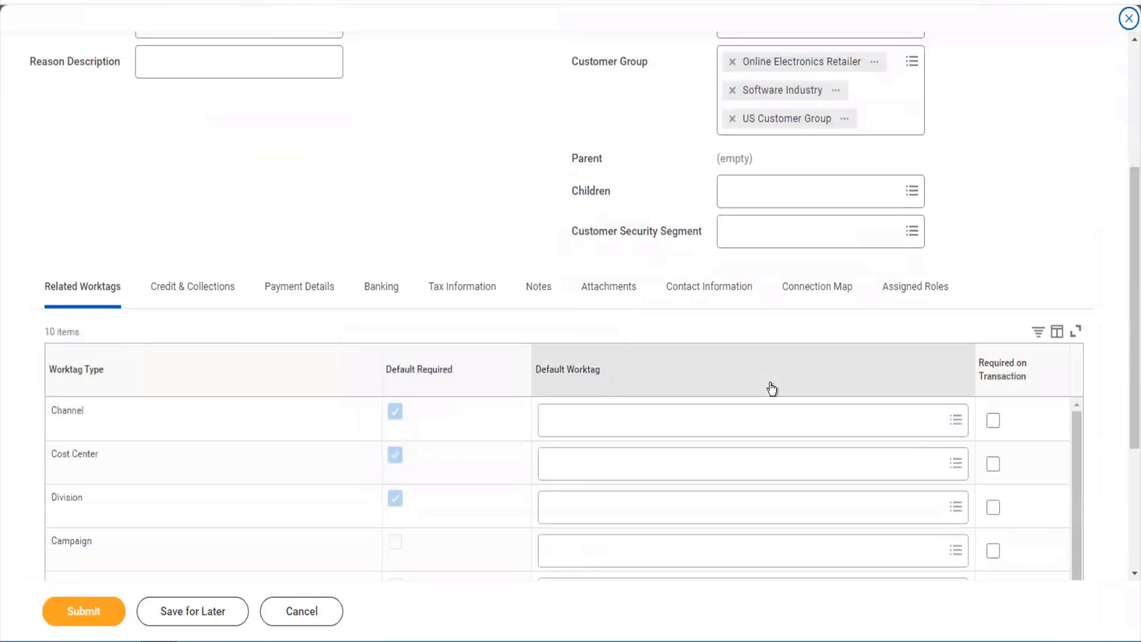
left_click(633, 422)
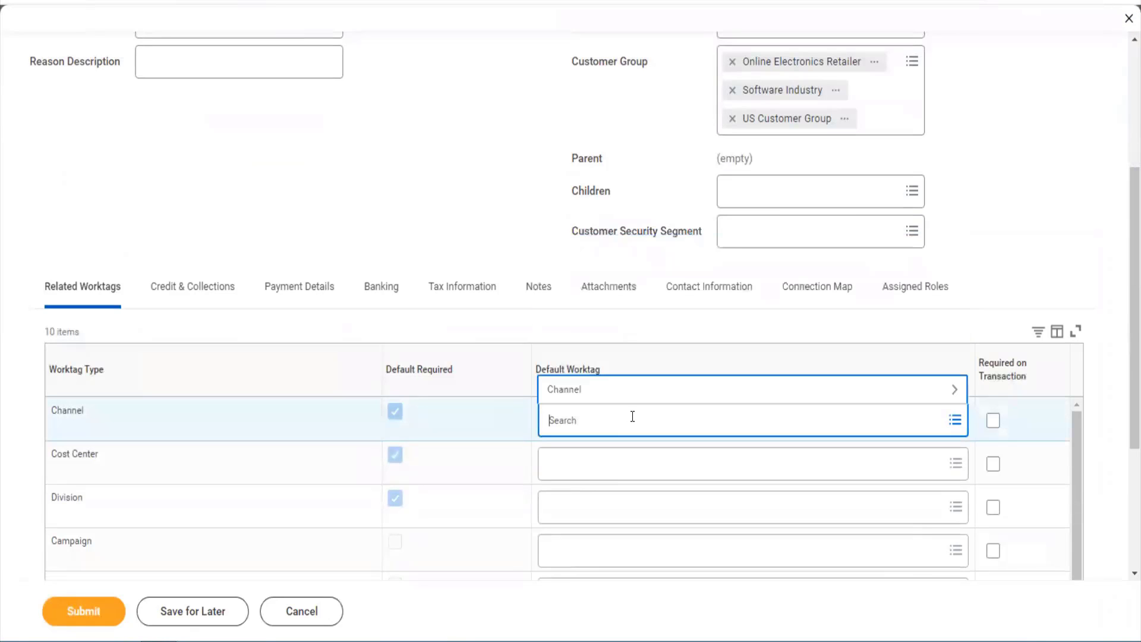
left_click(615, 391)
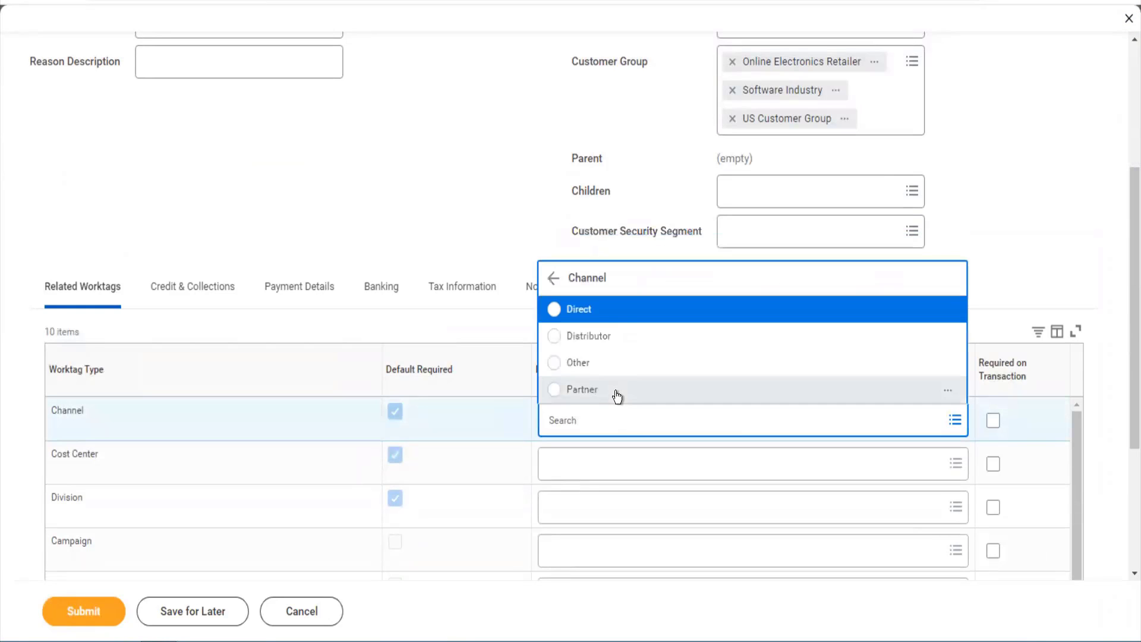
left_click(601, 315)
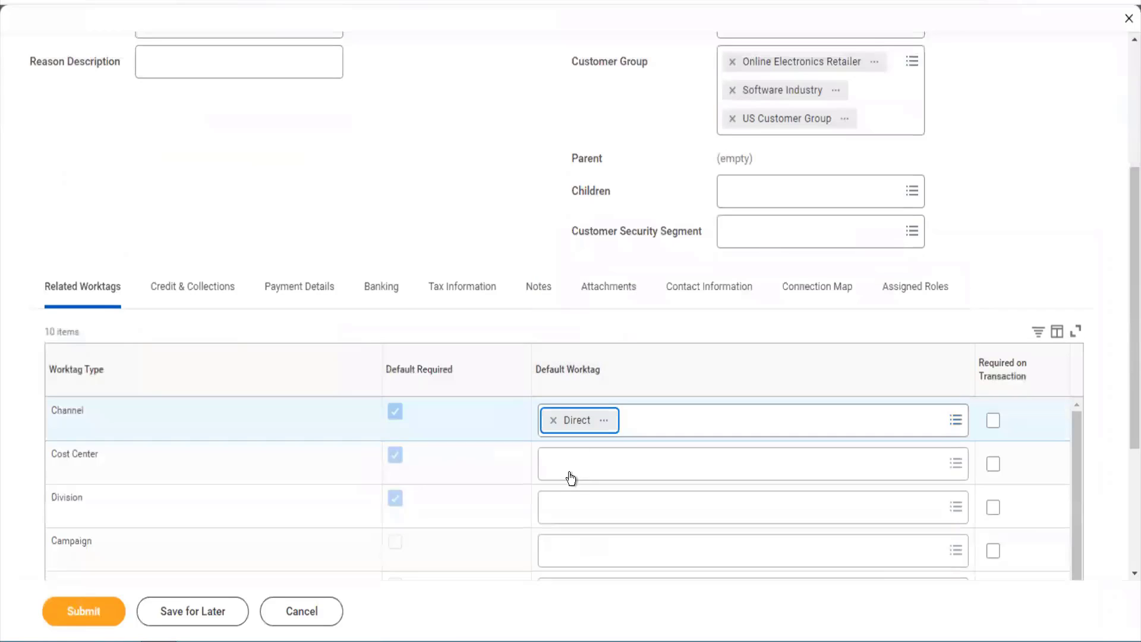
left_click(569, 474)
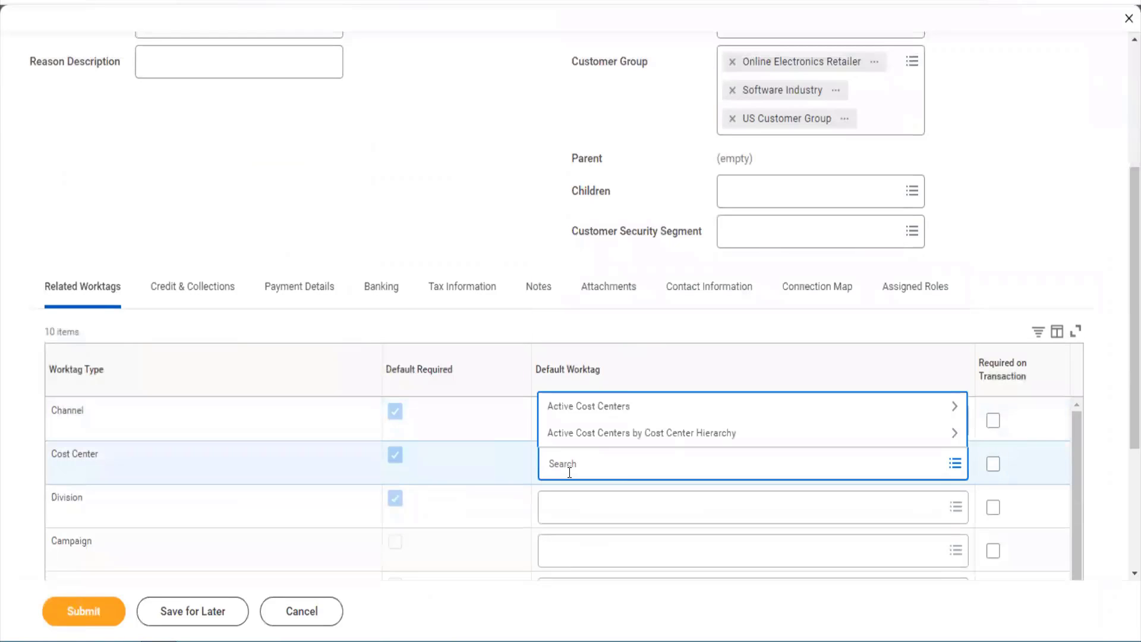
left_click(587, 418)
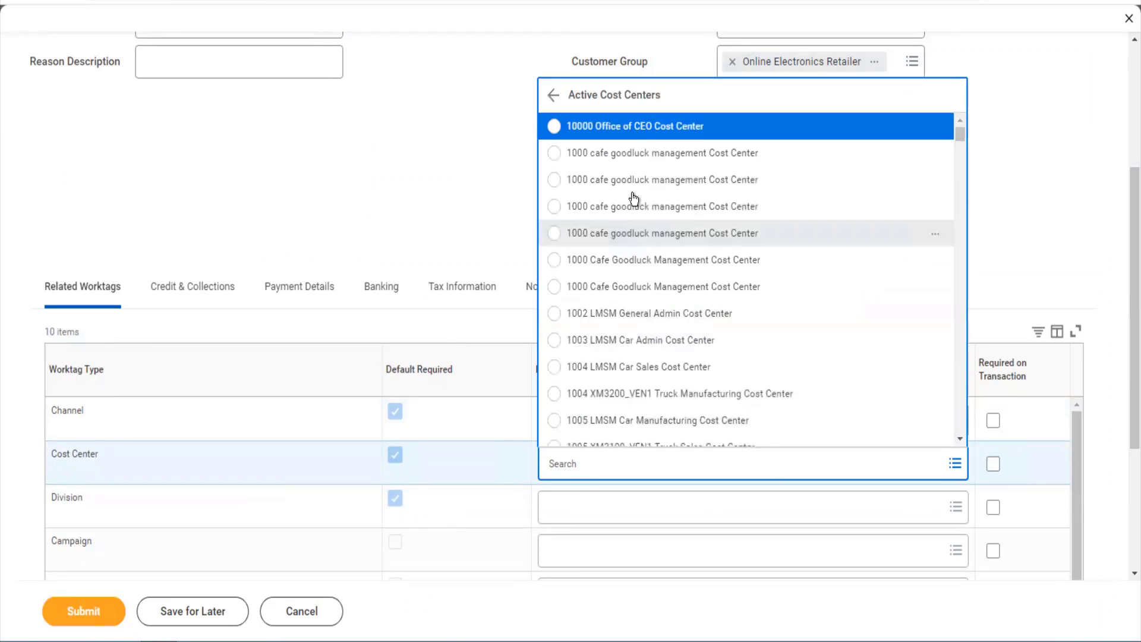
left_click(636, 132)
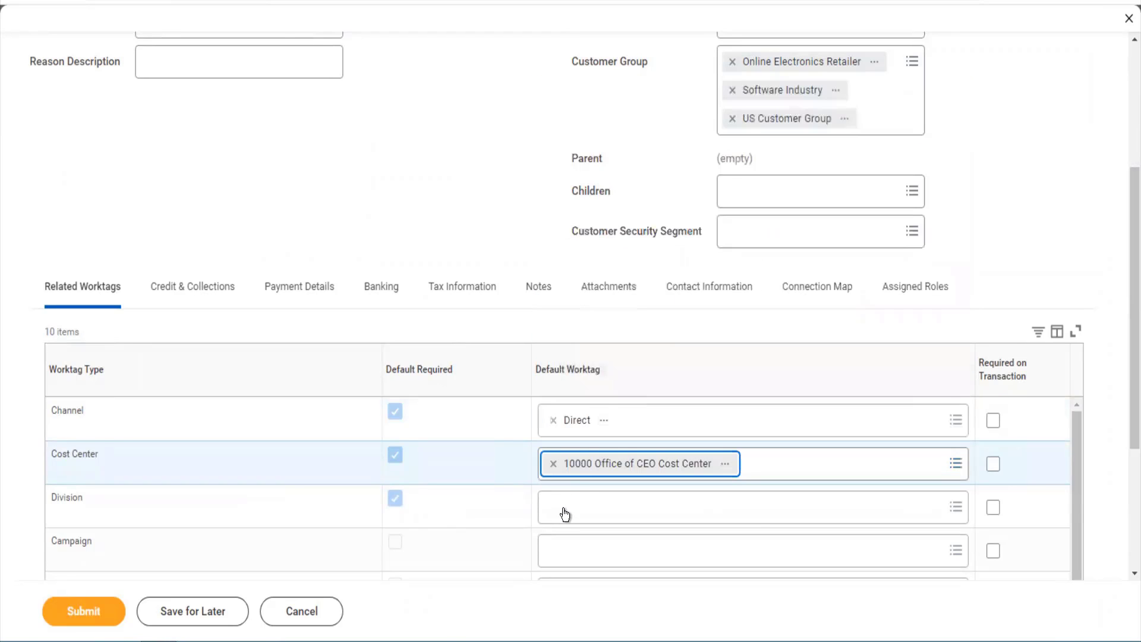
- Set the Division worktag to Financial Services and Line of Business to Enterprise
left_click(563, 511)
left_click(590, 452)
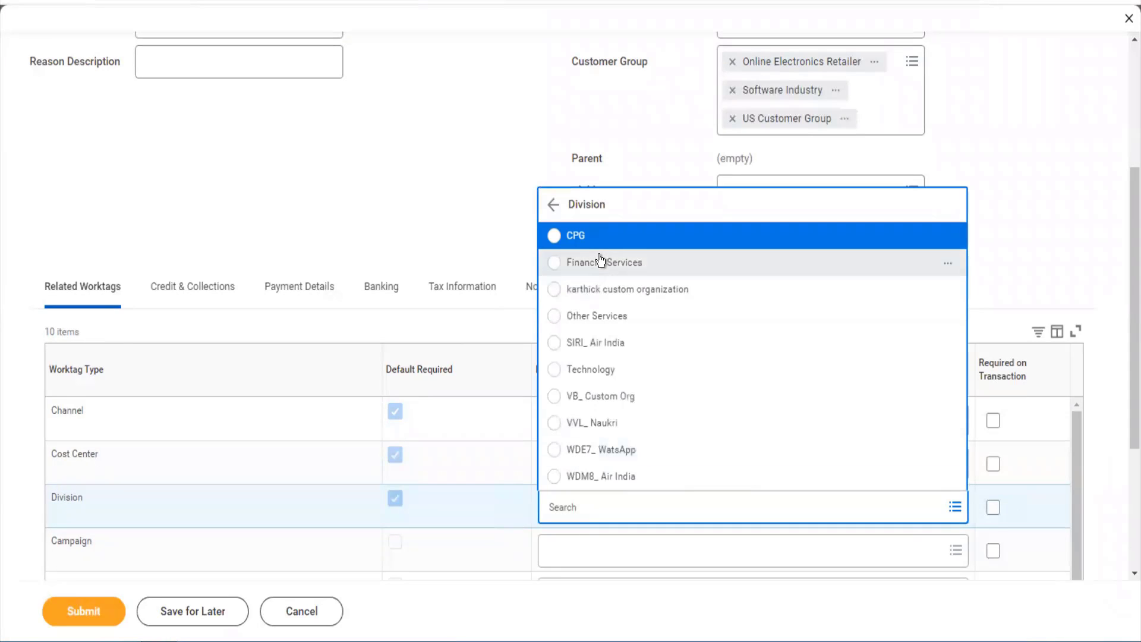
left_click(601, 262)
scroll(637, 426, "down", 2)
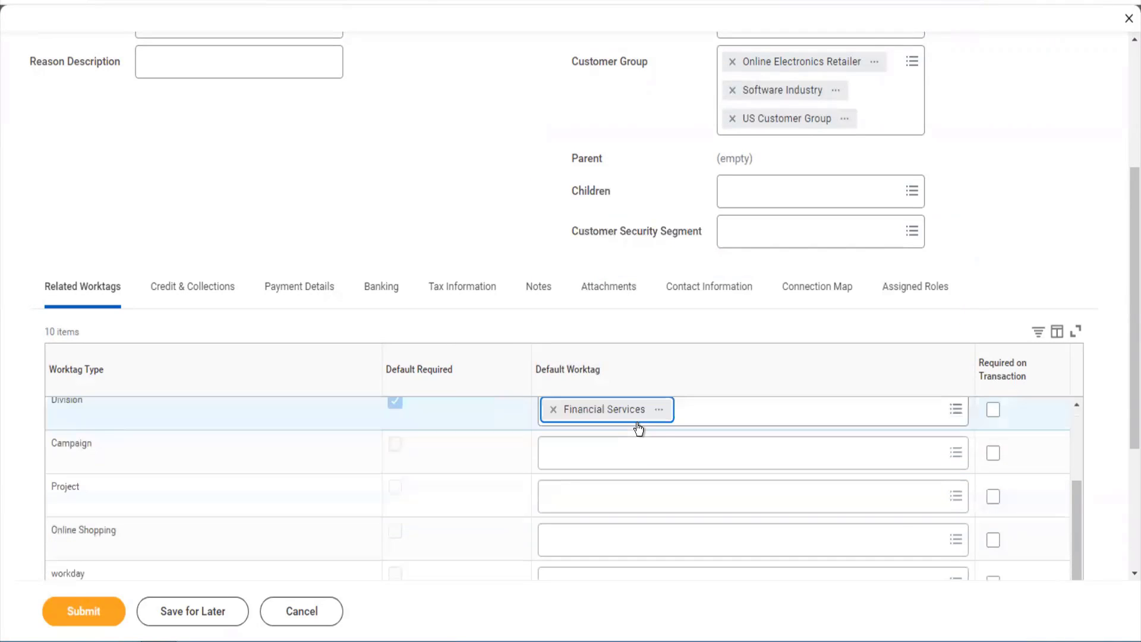
scroll(1123, 528, "down", 4)
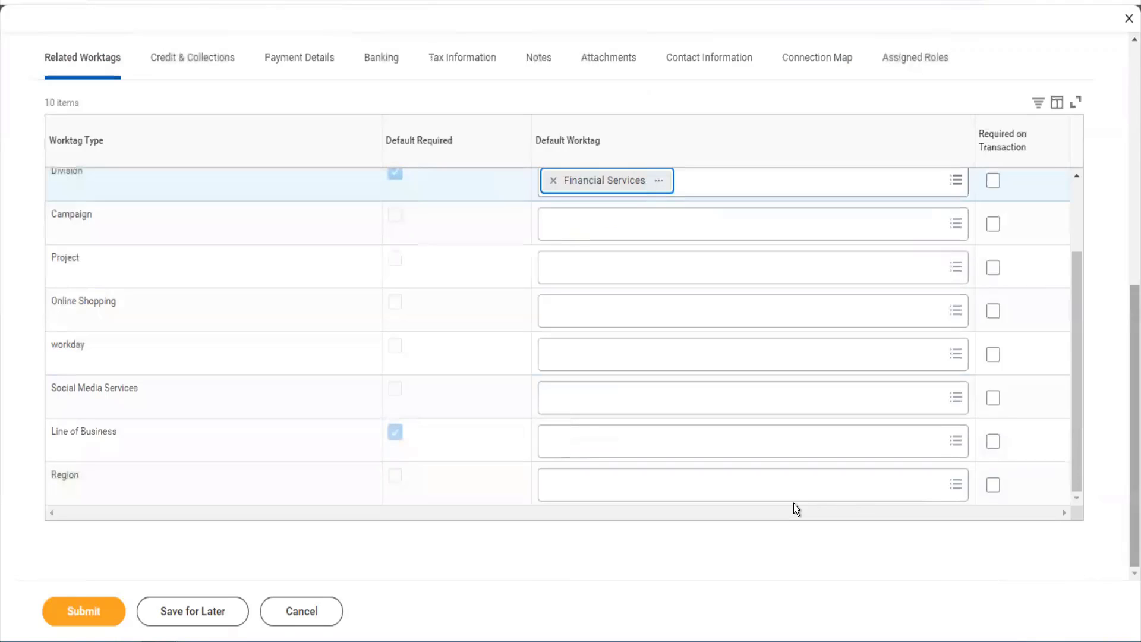
left_click(677, 444)
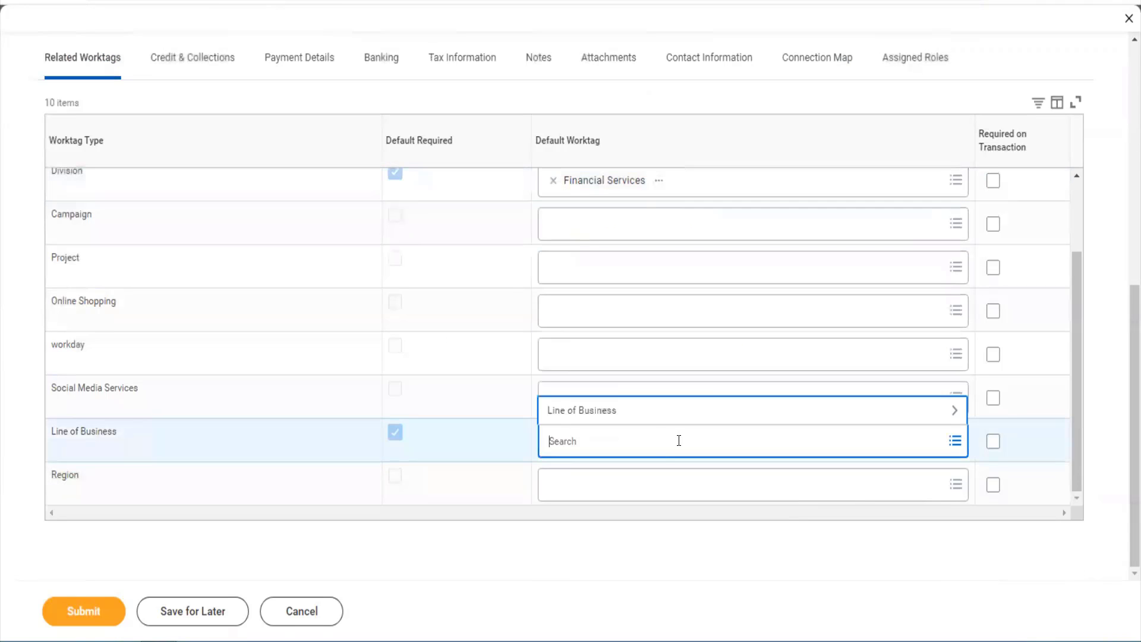
left_click(652, 411)
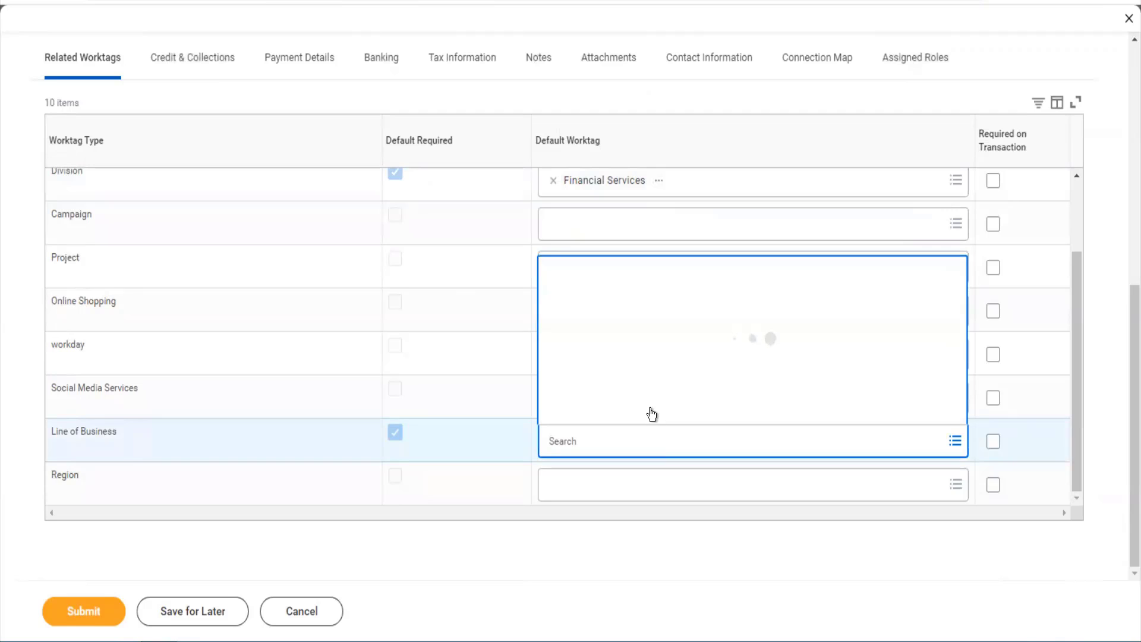
left_click(615, 357)
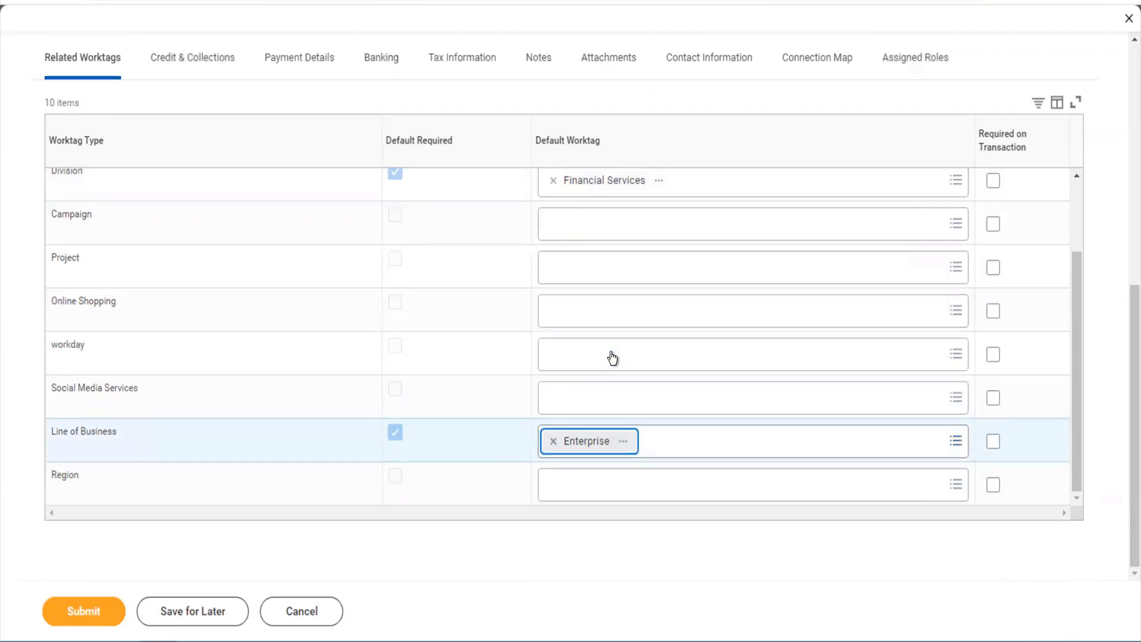
scroll(612, 357, "up", 2)
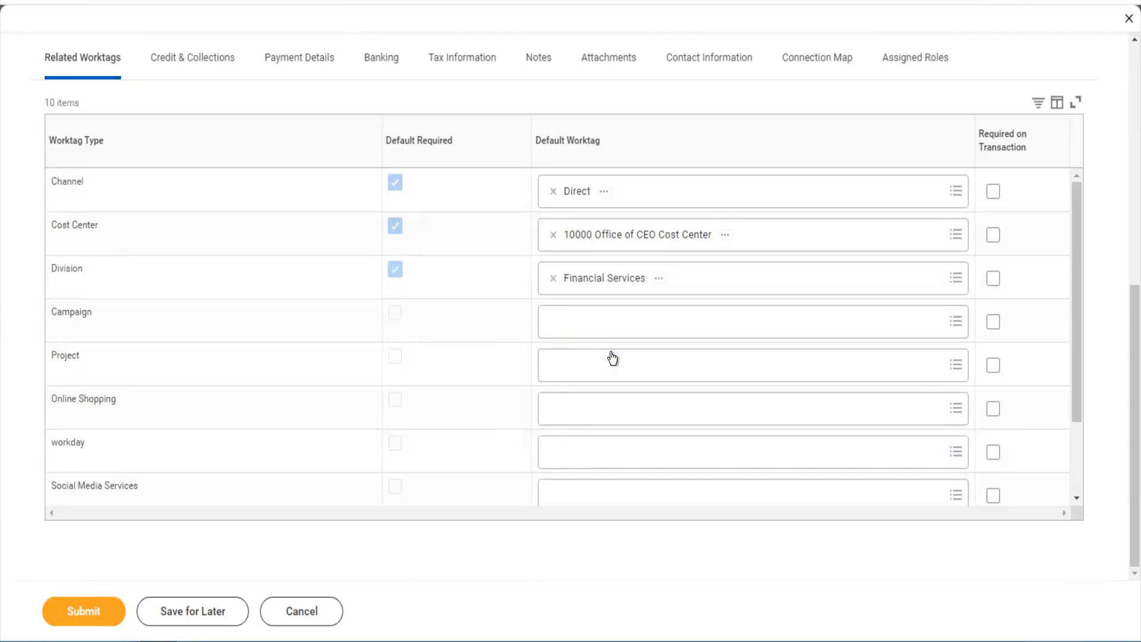
scroll(613, 357, "up", 3)
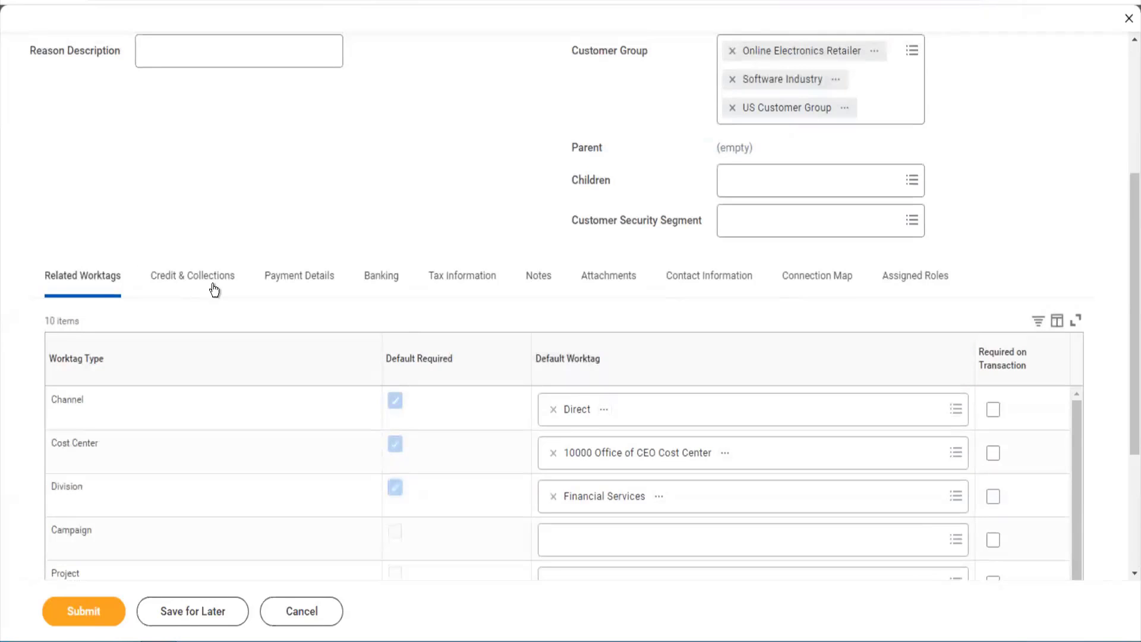
- On the Payment Details tab, set the Default Payment Type to Check
left_click(284, 288)
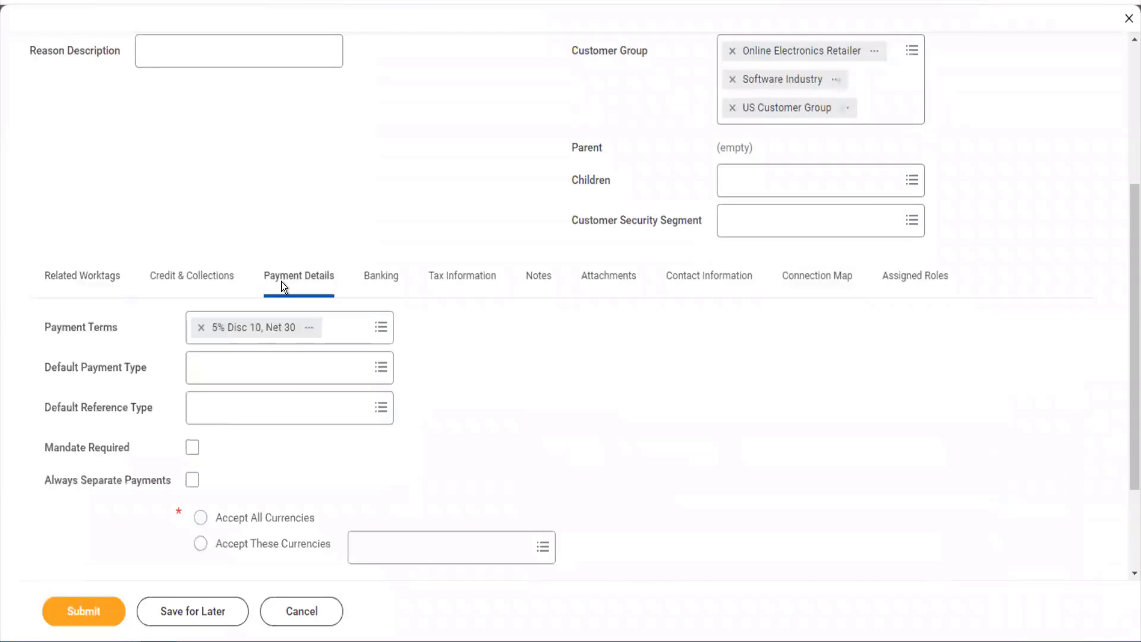
left_click(289, 382)
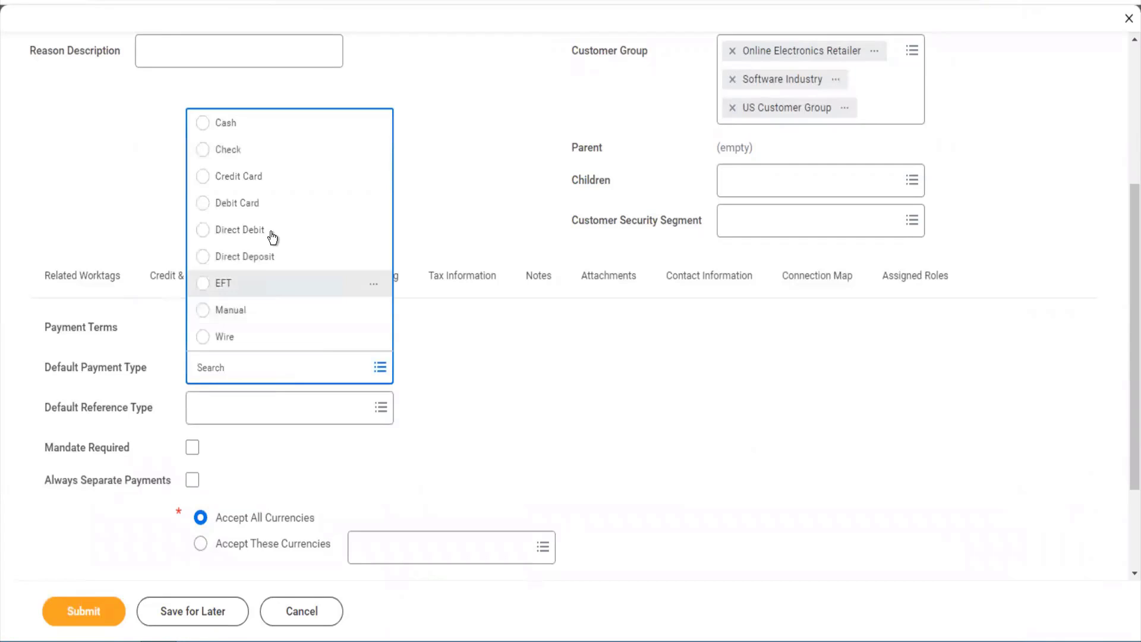
left_click(247, 158)
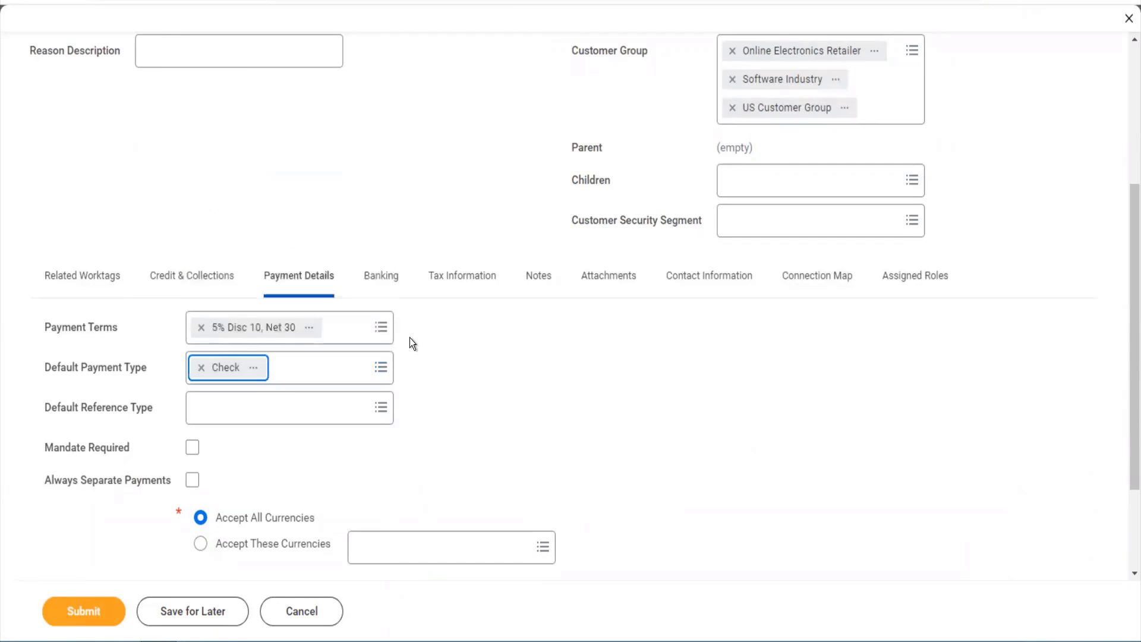
left_click(439, 393)
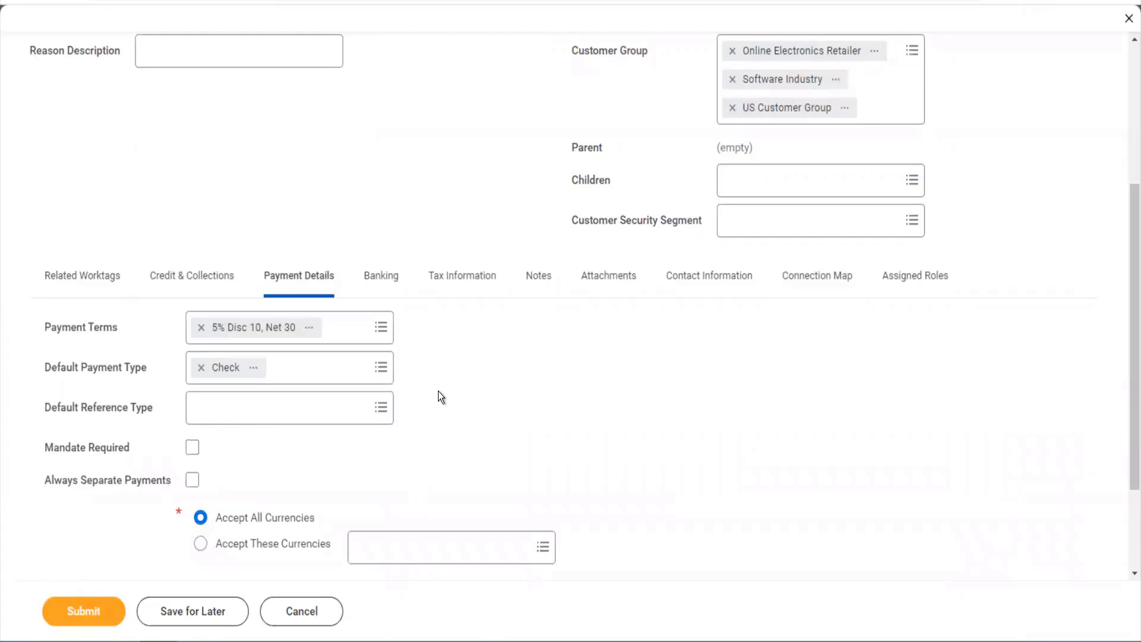
left_click(306, 416)
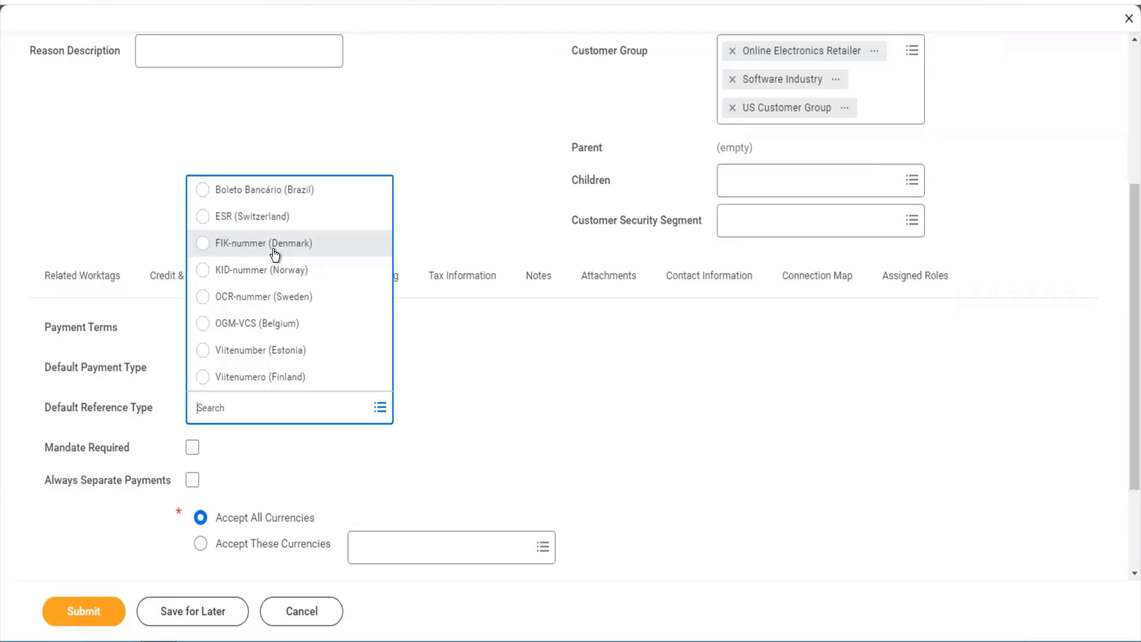
- Choose Boleto Bancário (Brazil) as Default Reference Type and review the other reference type options
left_click(304, 191)
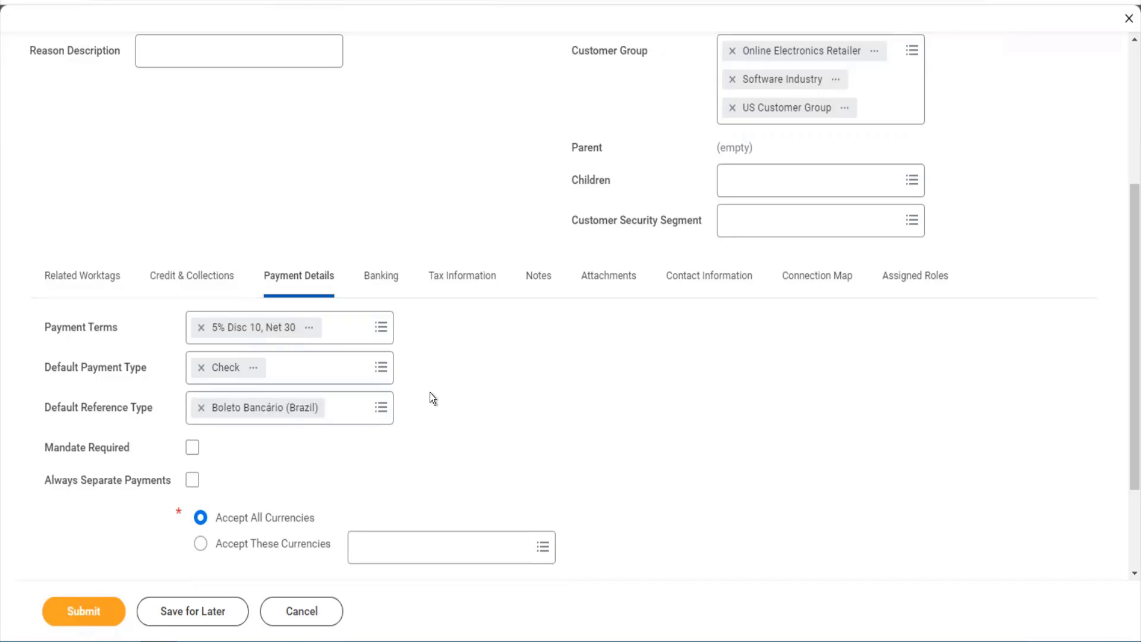
scroll(422, 407, "down", 2)
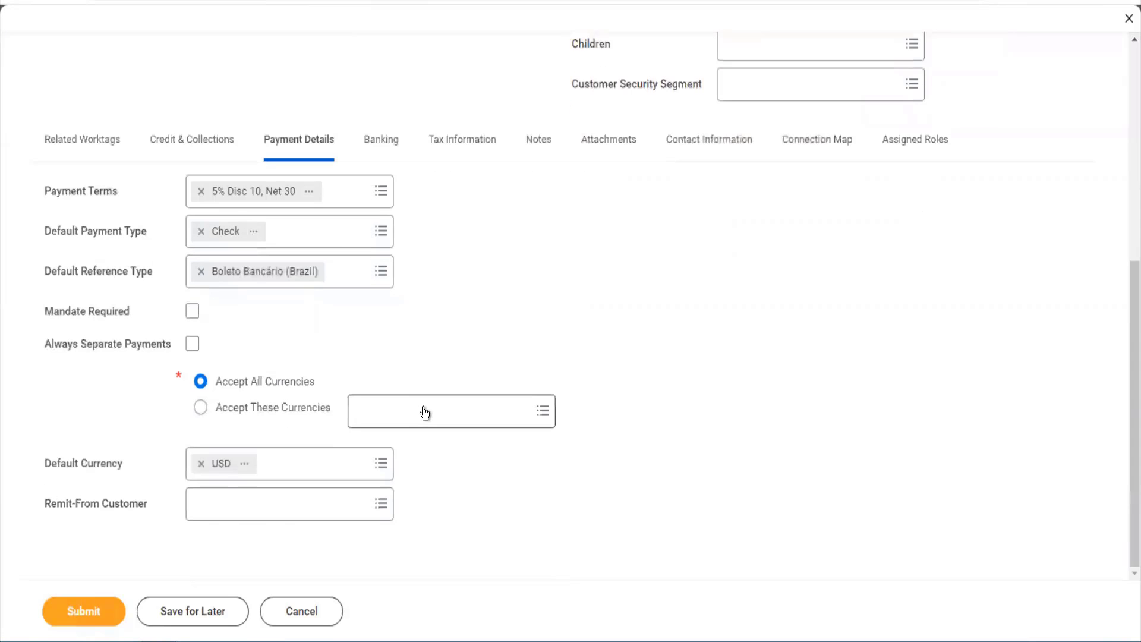
left_click(348, 280)
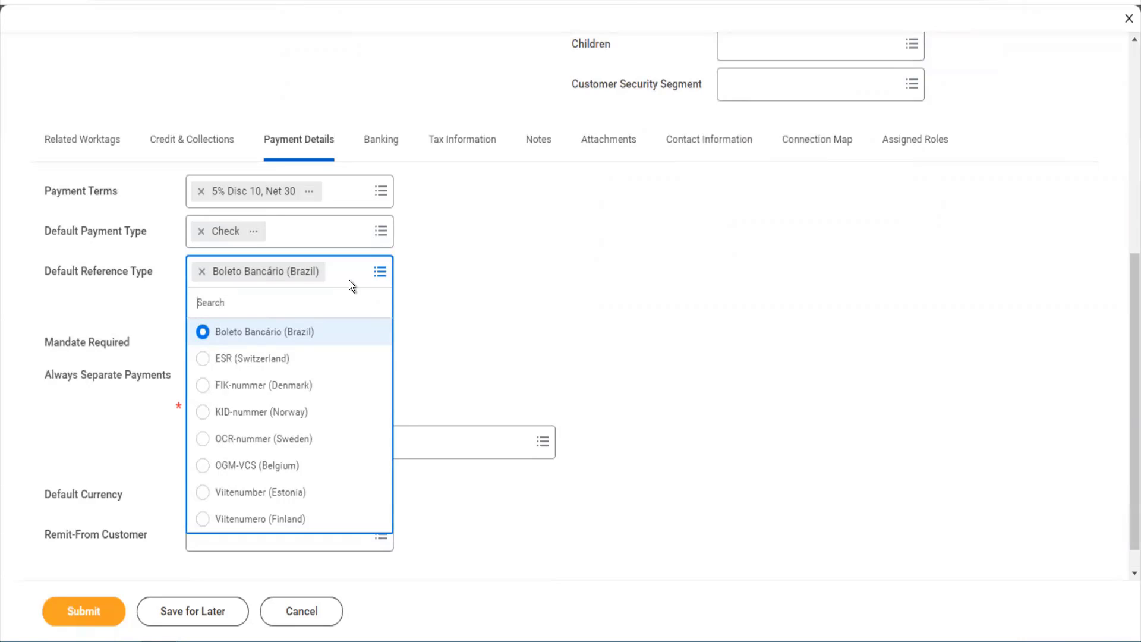
left_click(349, 280)
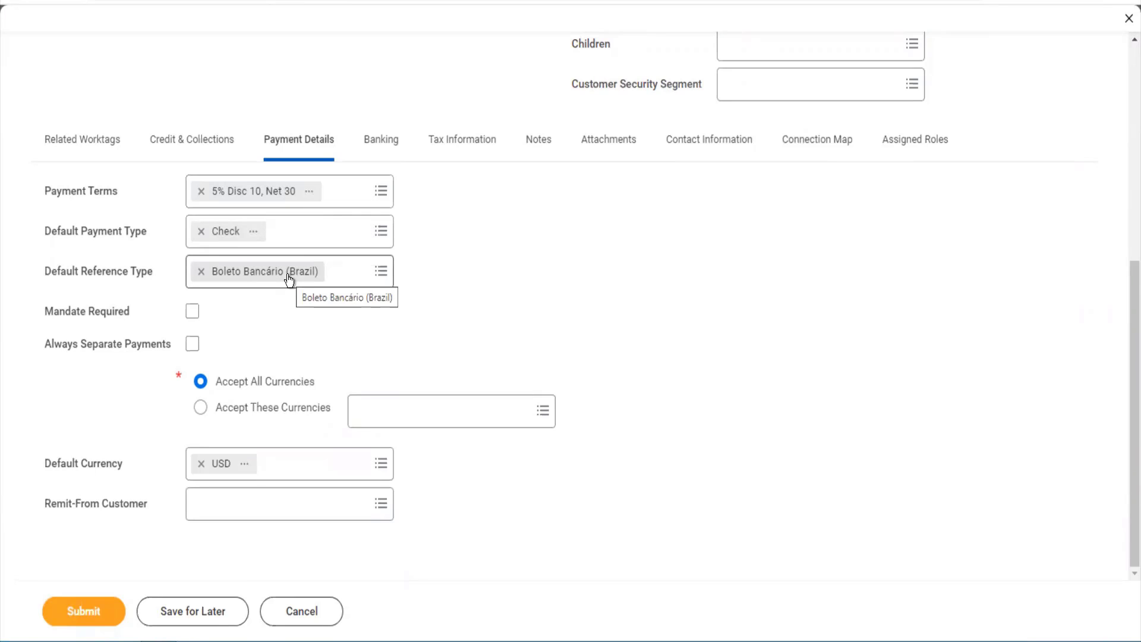
left_click(348, 280)
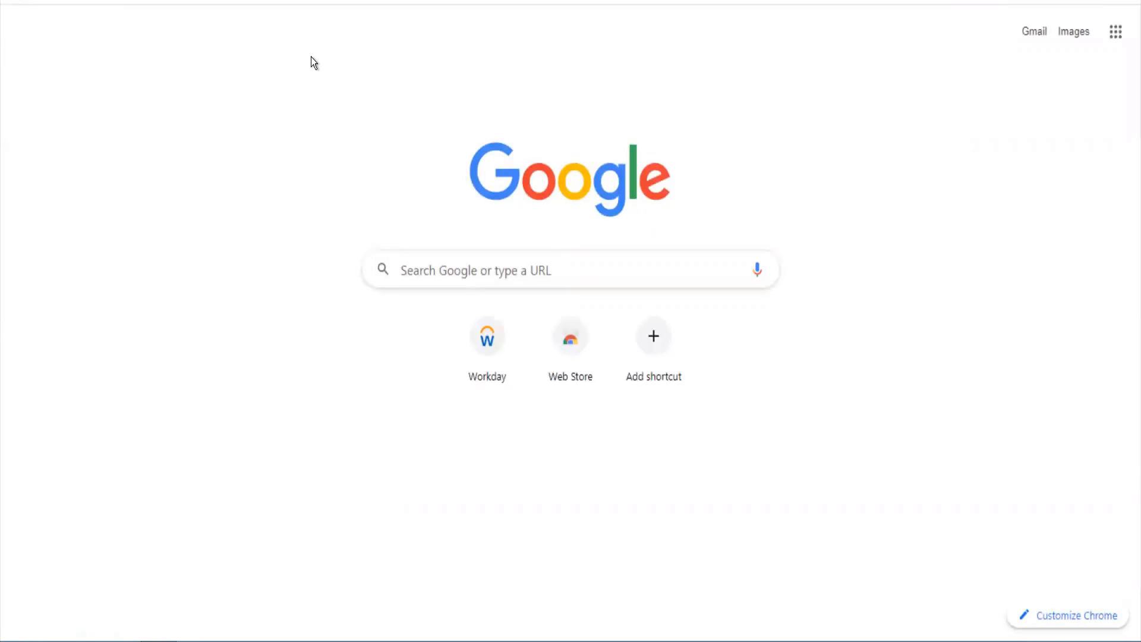
- Search the web for 'boleto bencario' and open the Boleto Wikipedia article
type("boleto bencario")
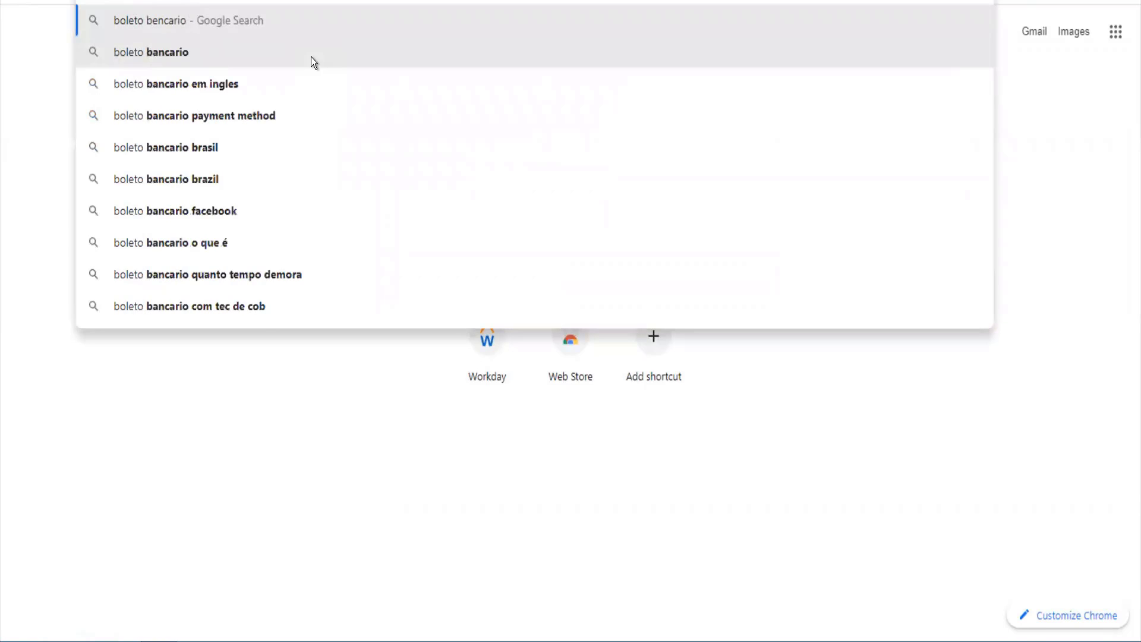
key("Return")
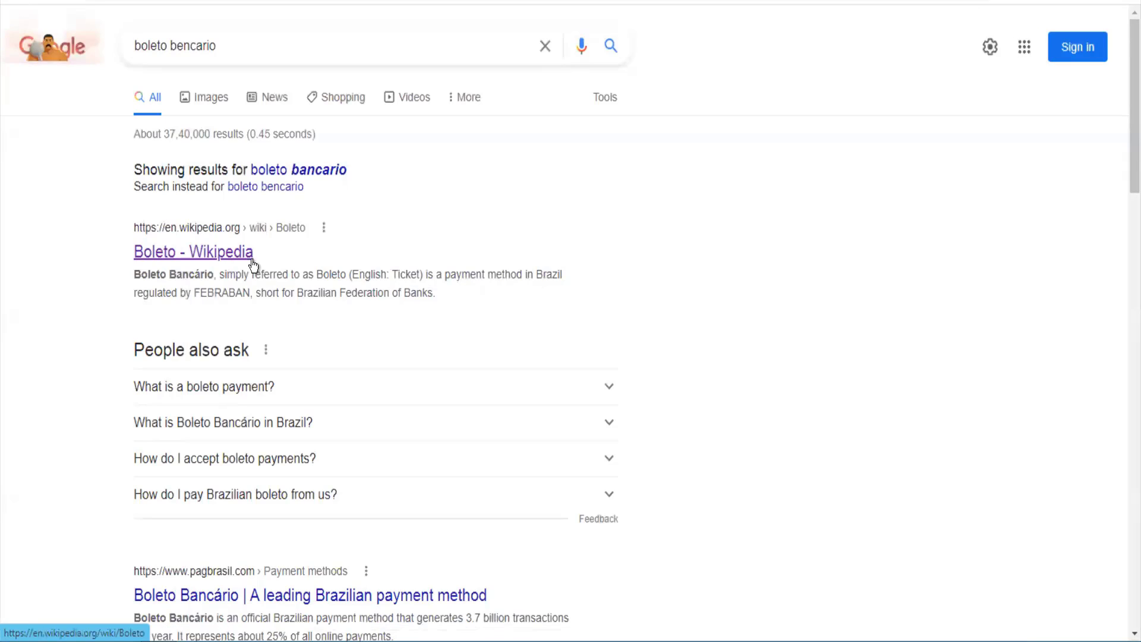
left_click(253, 265)
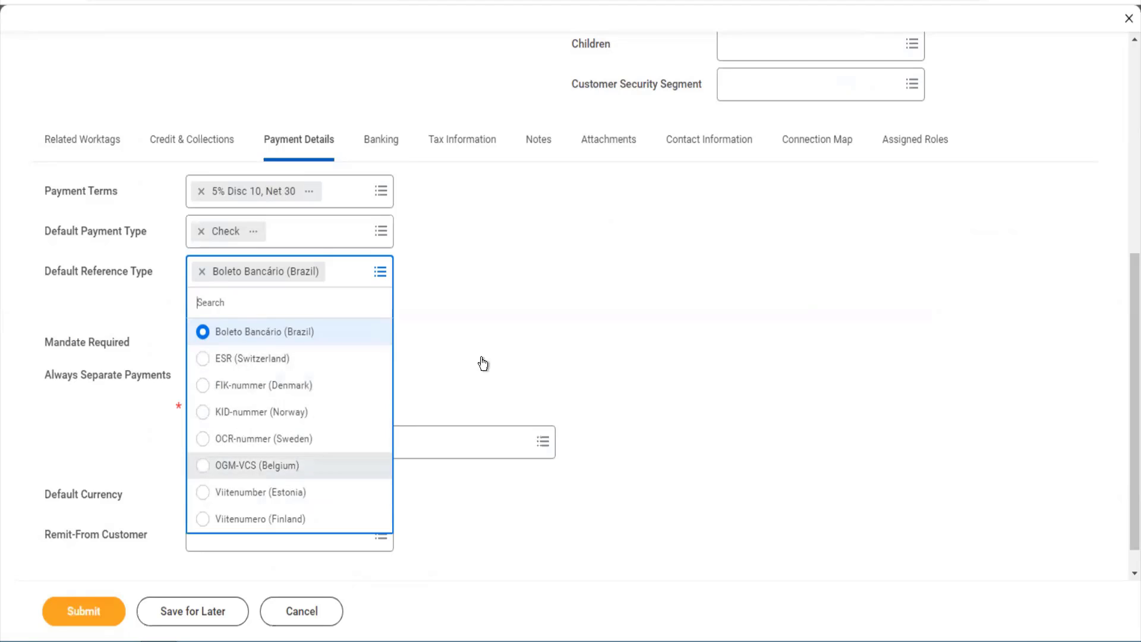
left_click(493, 337)
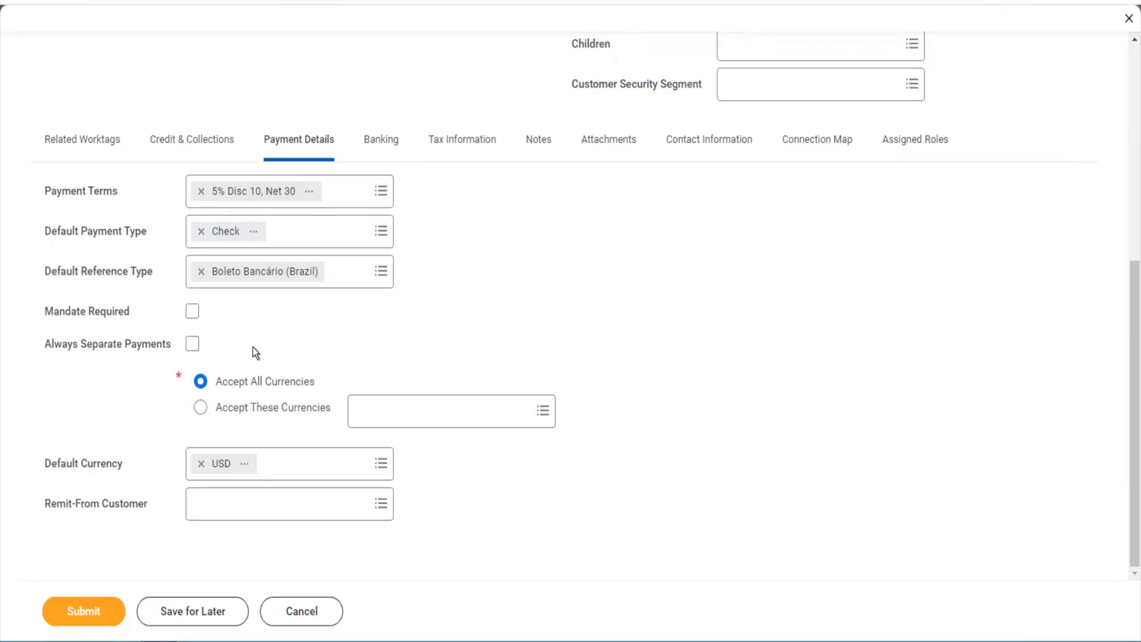
left_click(351, 290)
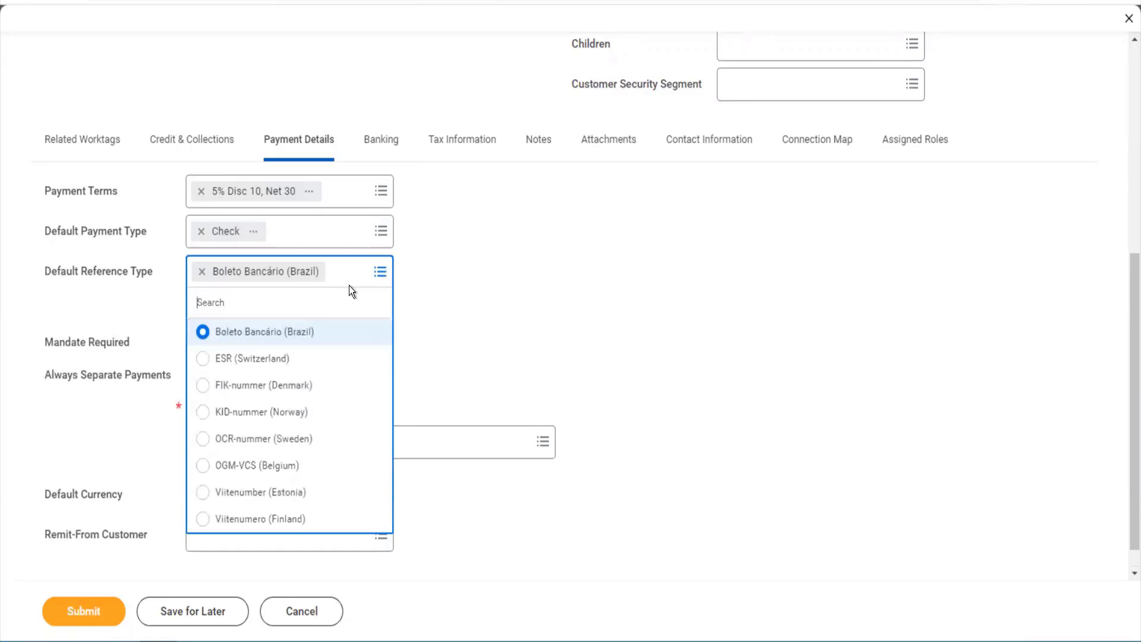
left_click(470, 331)
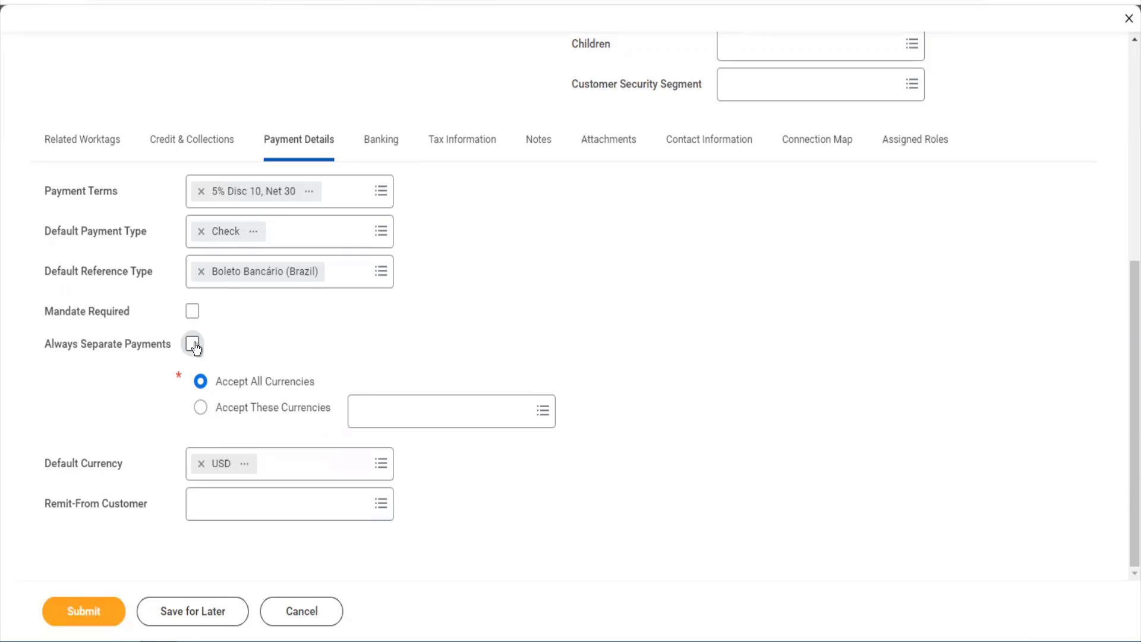
- Tick Always Separate Payments and leave Remit-From Customer empty after browsing APJ and Customers A - L
left_click(194, 345)
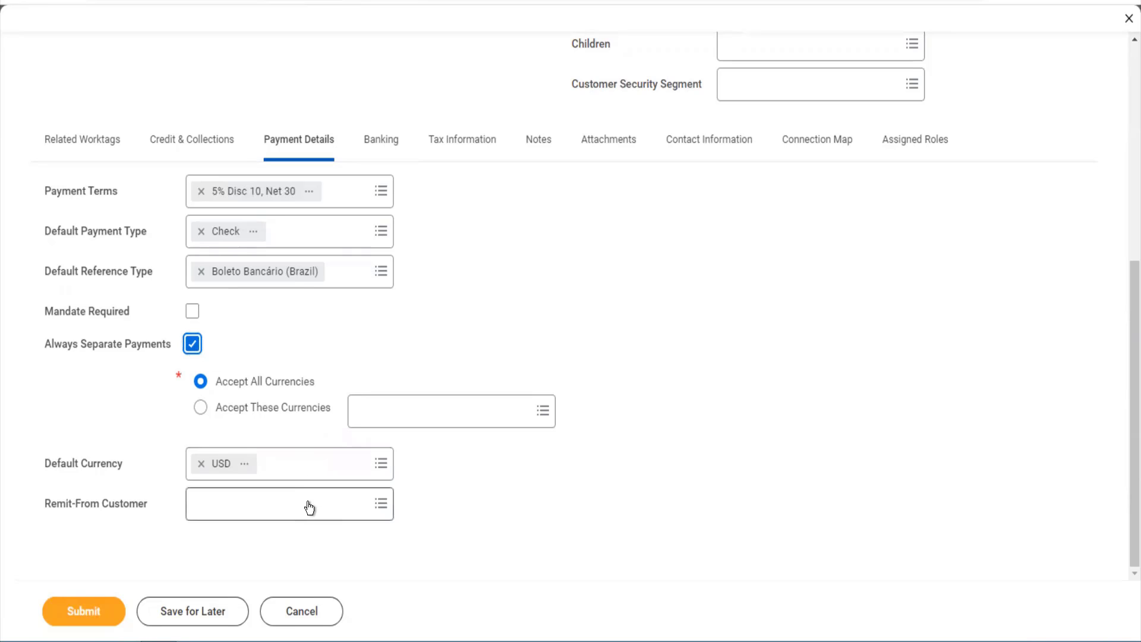
mouse_move(309, 506)
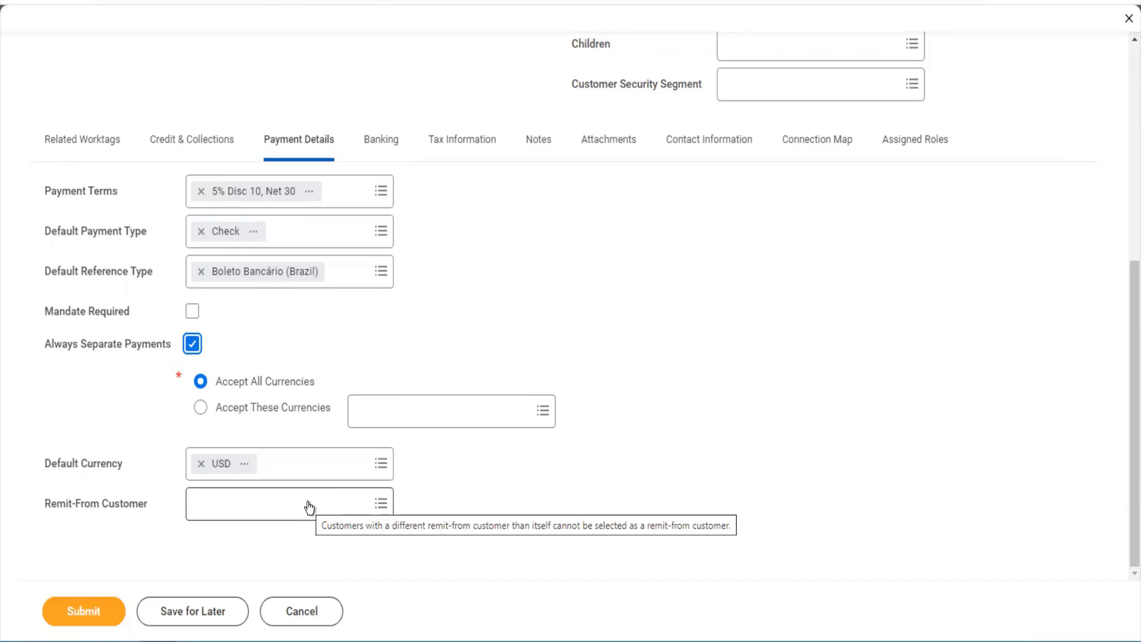
left_click(308, 505)
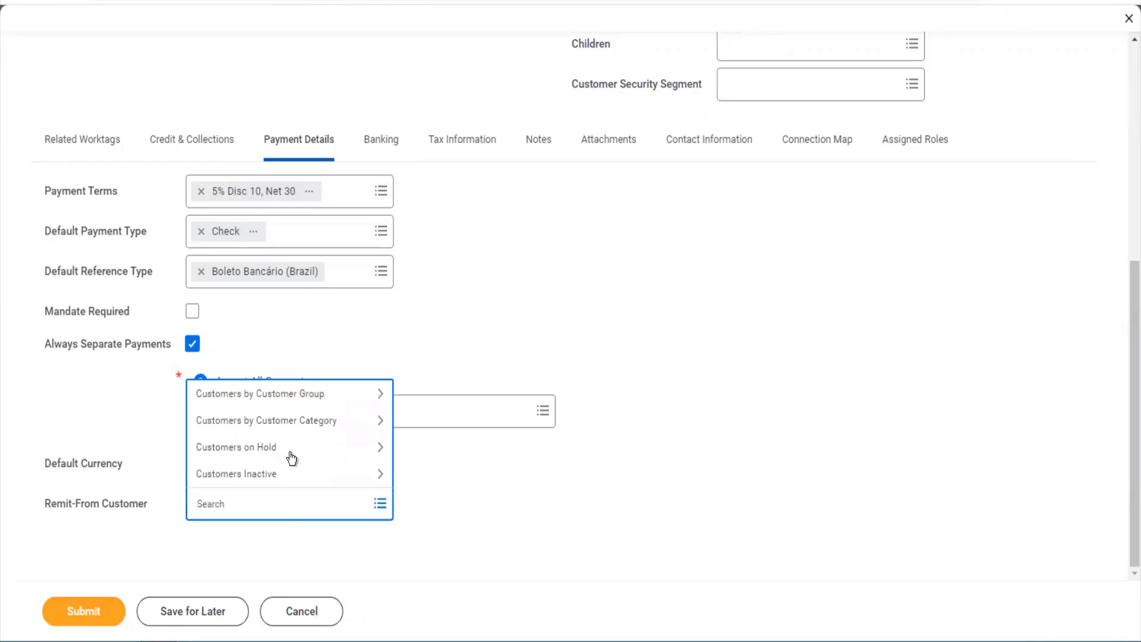
left_click(259, 393)
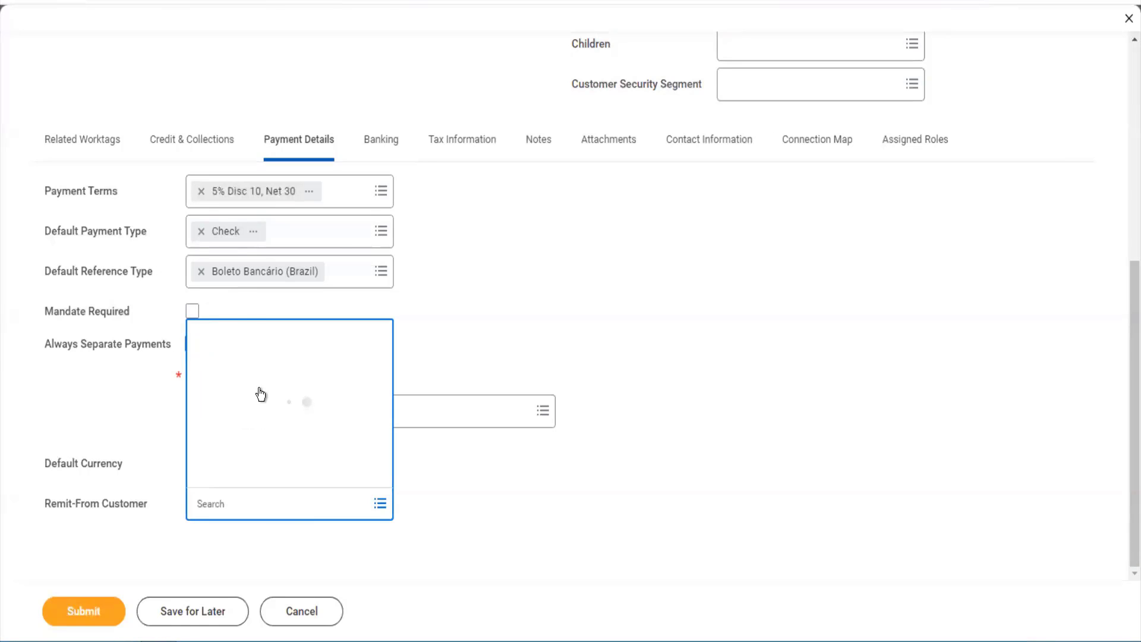
left_click(279, 243)
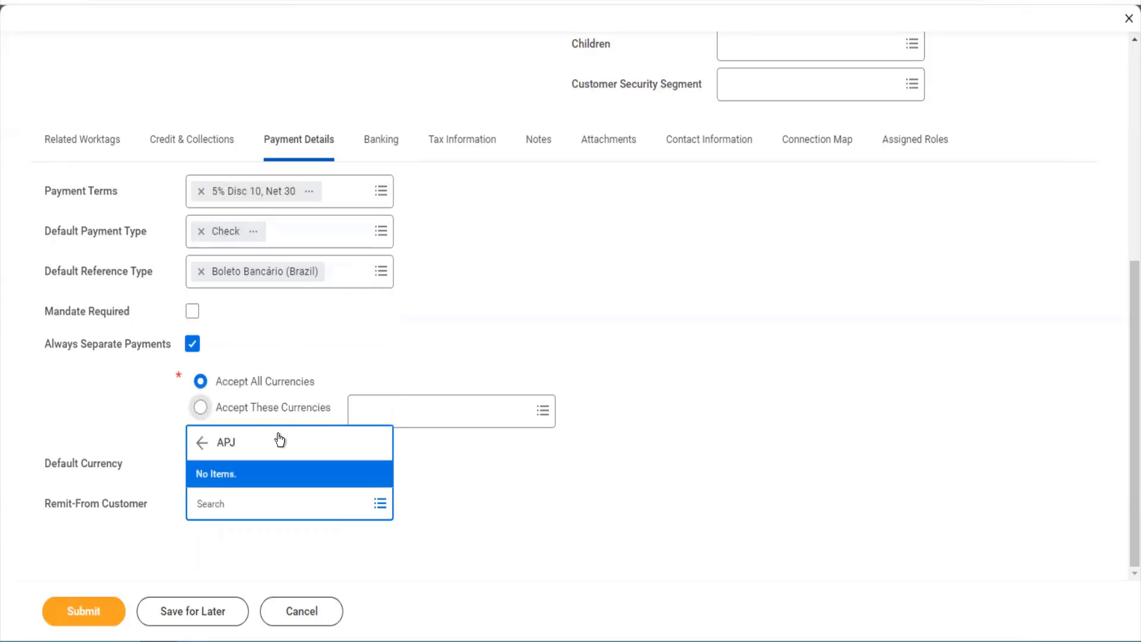
left_click(202, 443)
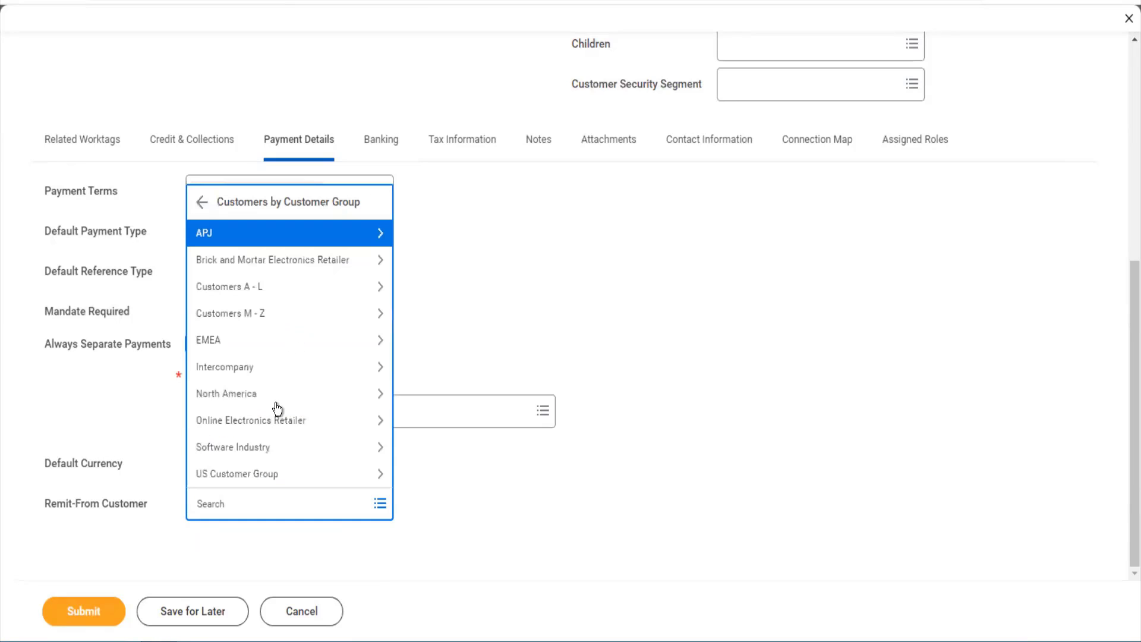
left_click(246, 288)
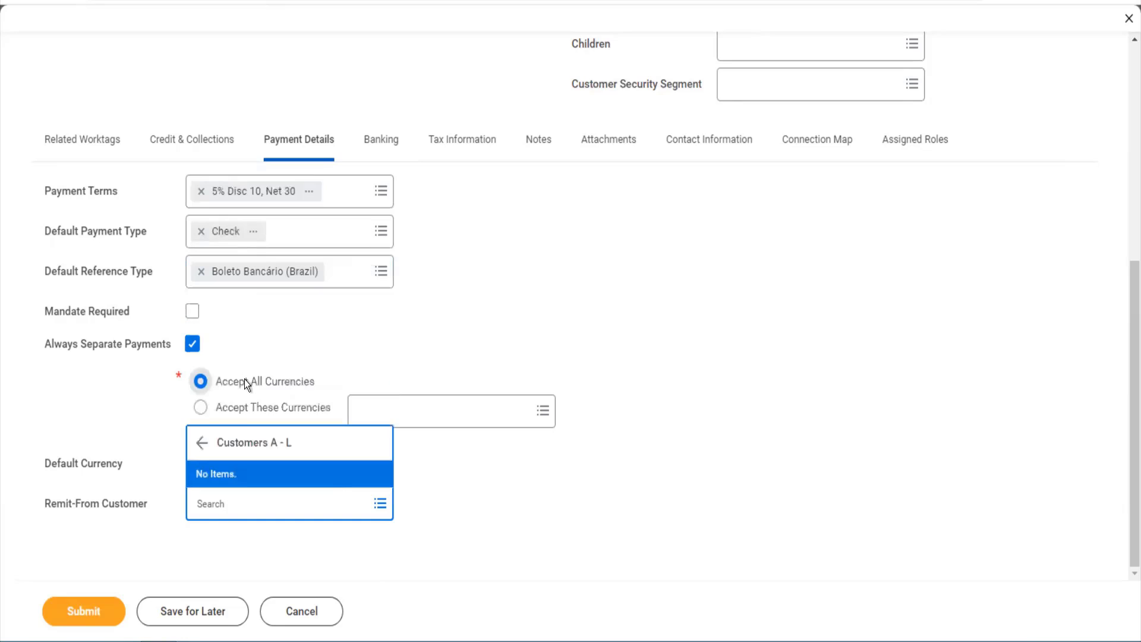
left_click(421, 470)
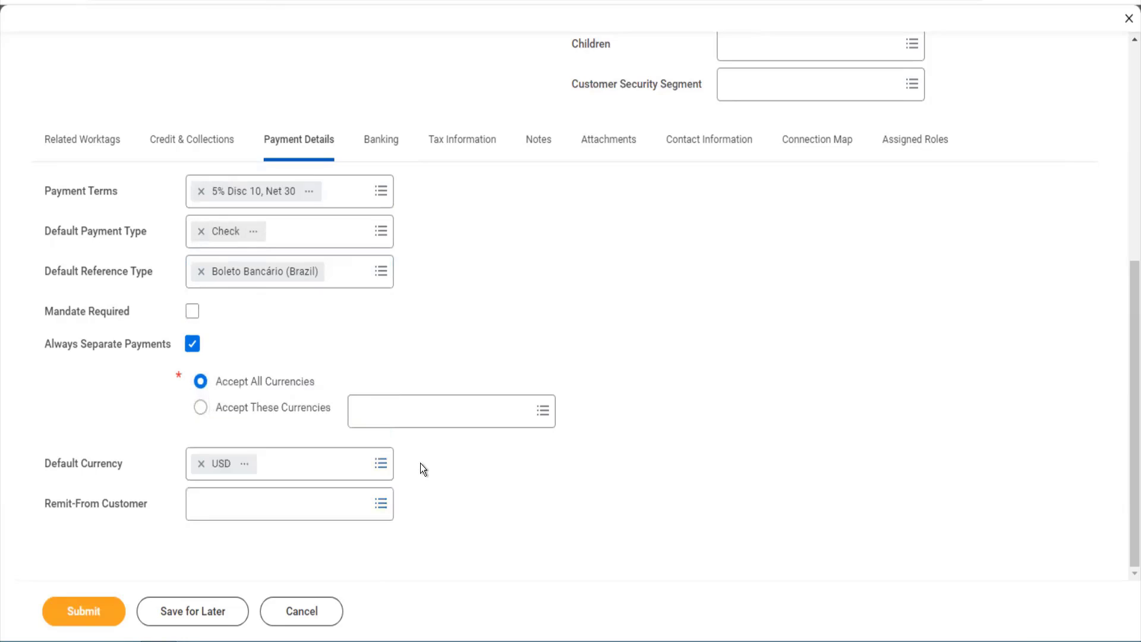
left_click(385, 154)
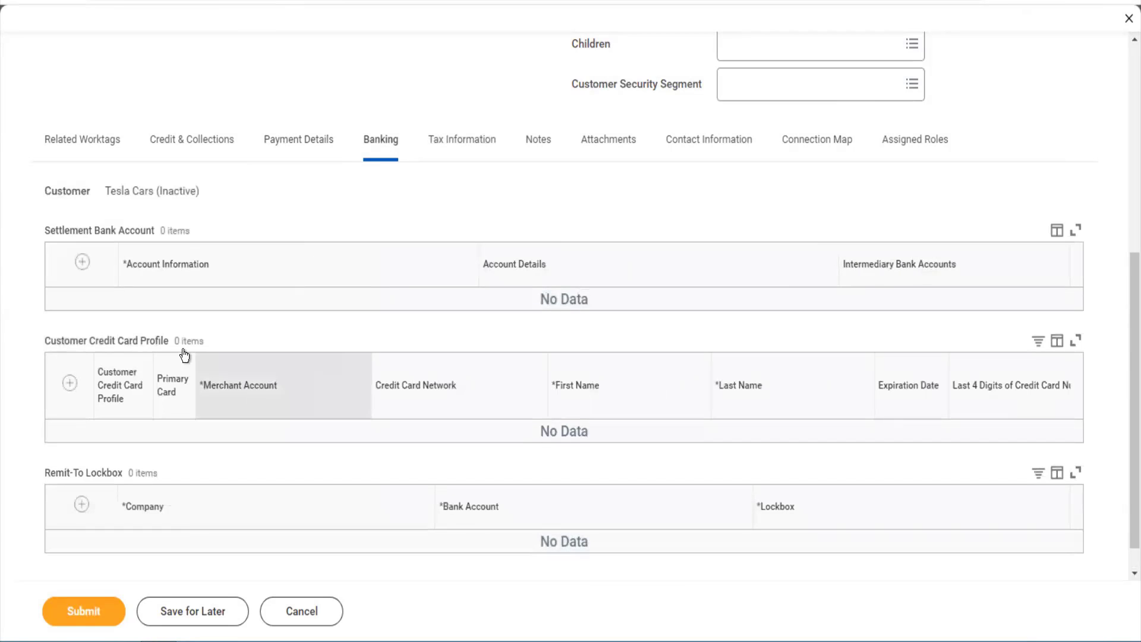
- Add a settlement bank account nicknamed 'Tesla HDFC' with account type Checking
left_click(81, 262)
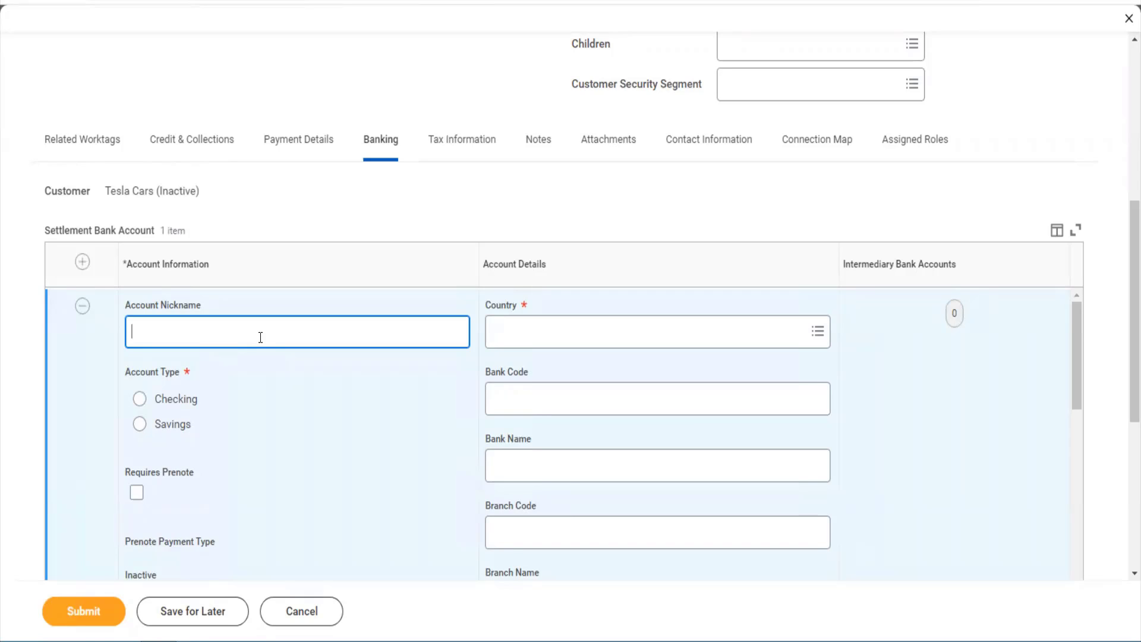
type("Tes")
type("la HDFC")
key("Tab")
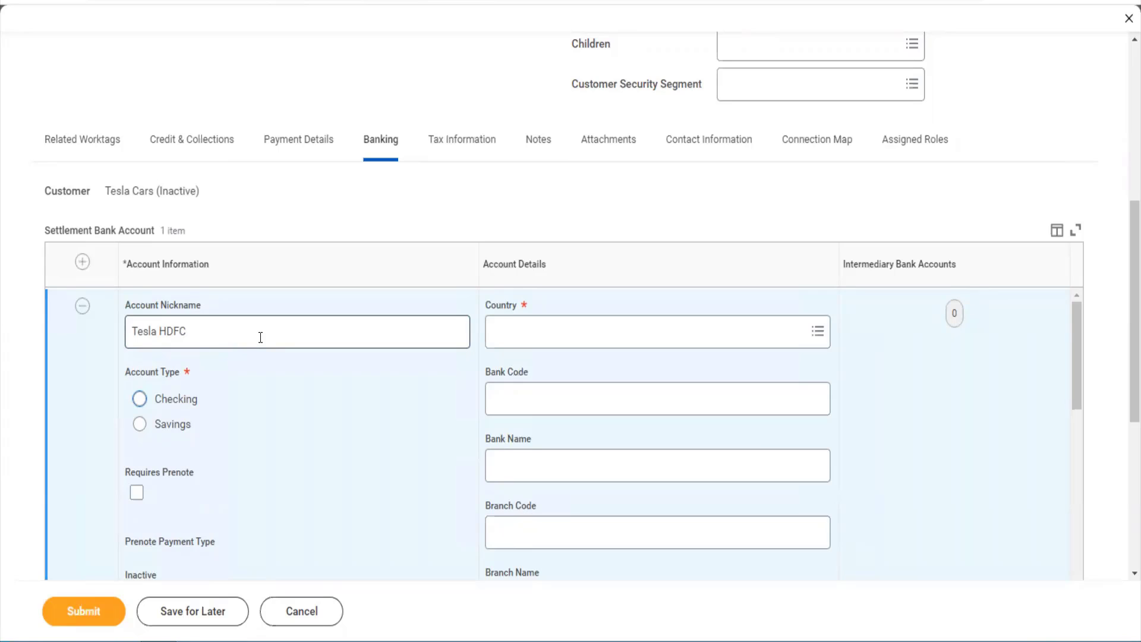
key("space")
scroll(468, 408, "down", 5)
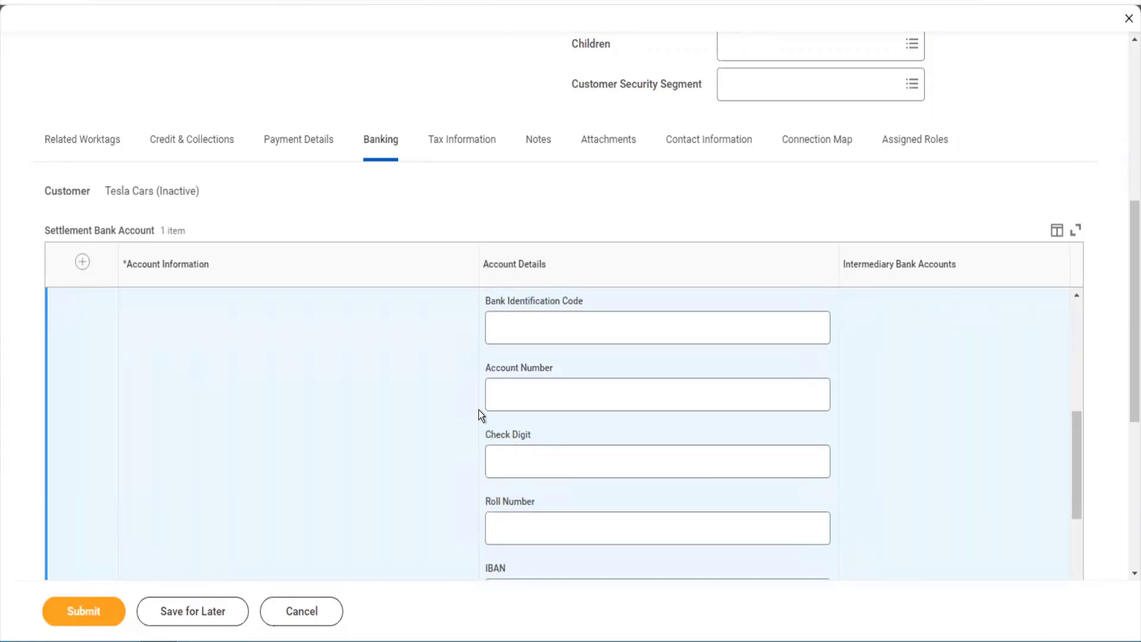
scroll(479, 409, "up", 5)
- Search the bank account's country choices for 'india'
left_click(542, 348)
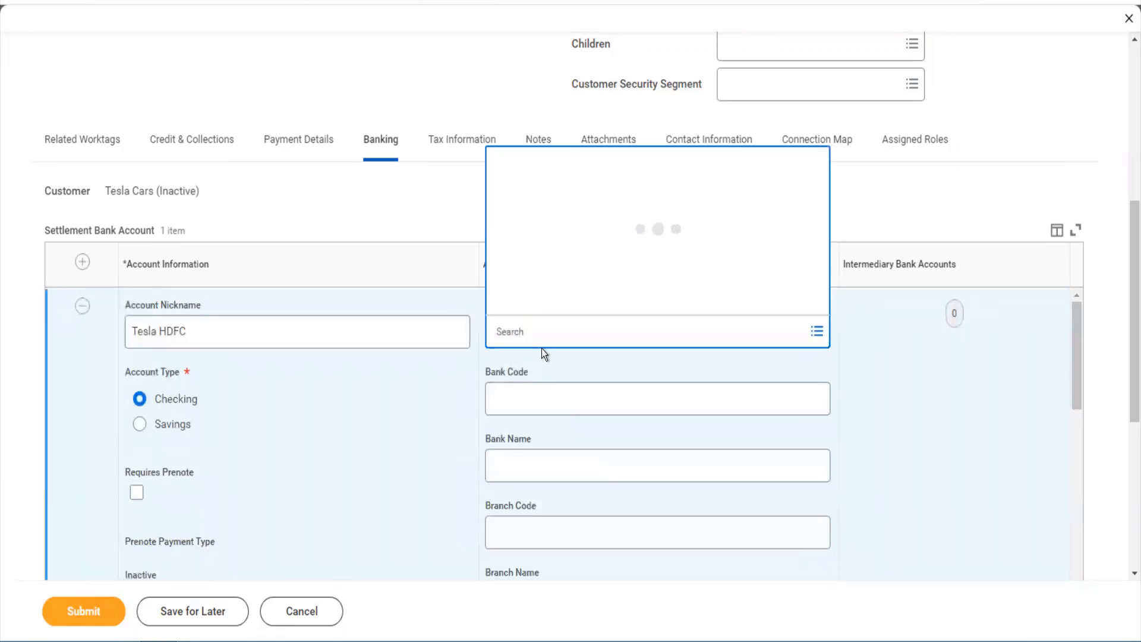
type("oia")
key("BackSpace")
key("BackSpace")
key("BackSpace")
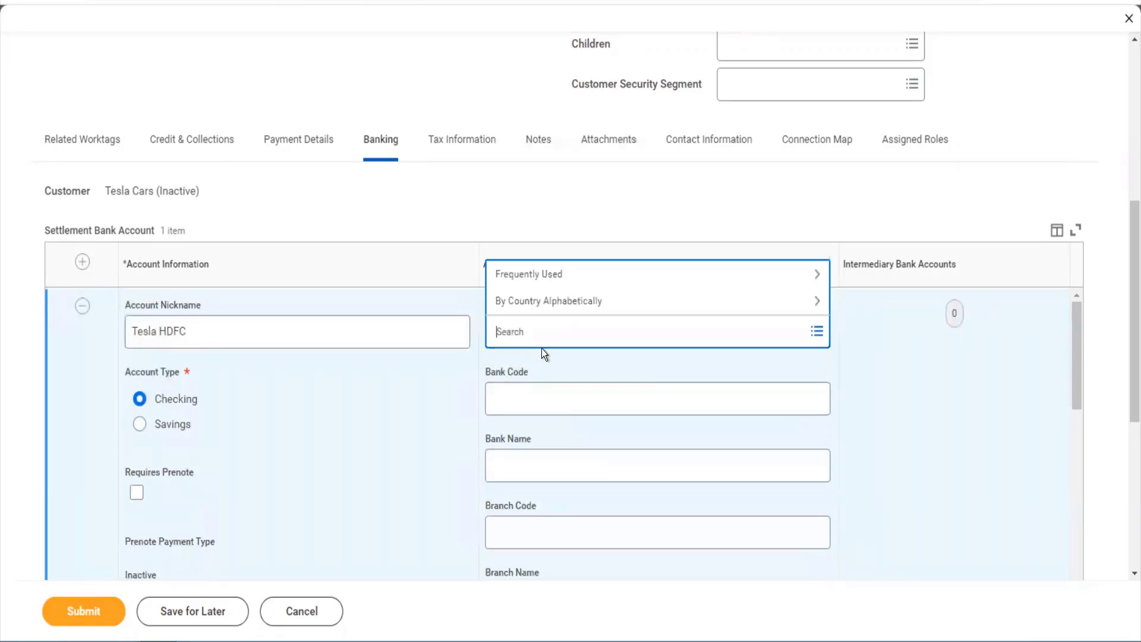
type("india")
key("Return")
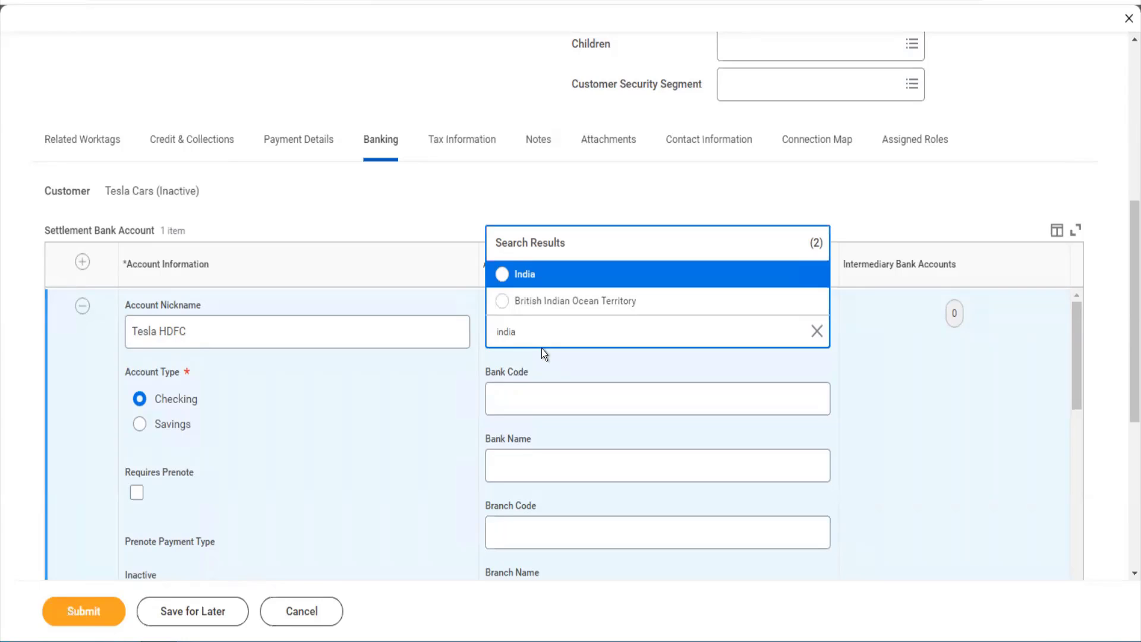
- Set the bank account country to India, paste the IFSC code and enter bank name HDFC LTD
left_click(522, 275)
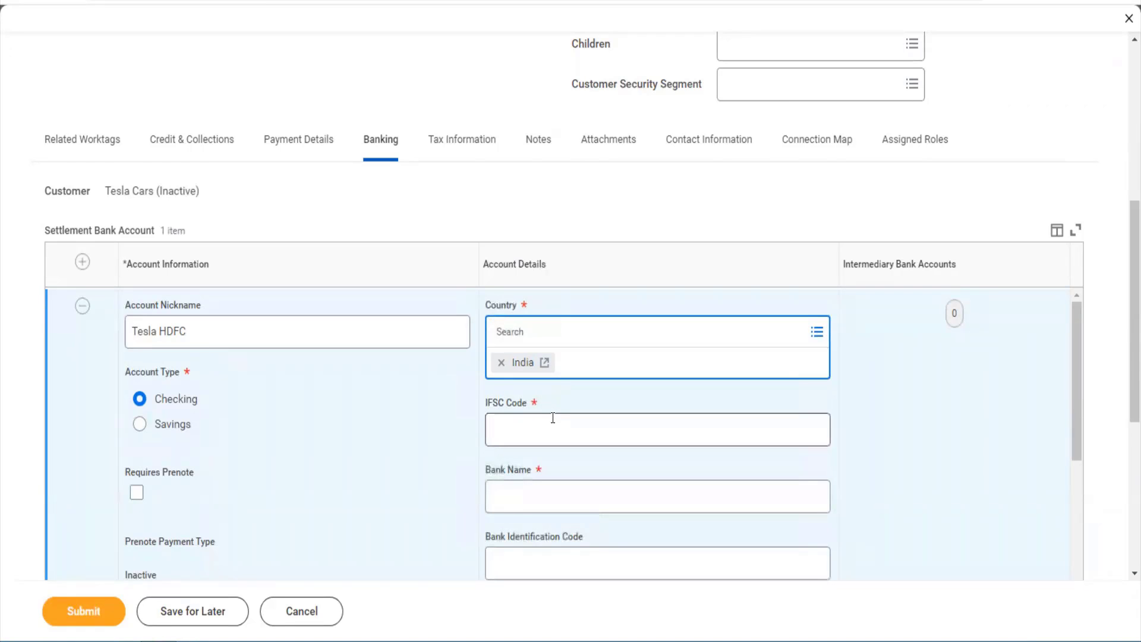
left_click(553, 418)
key("ctrl+v")
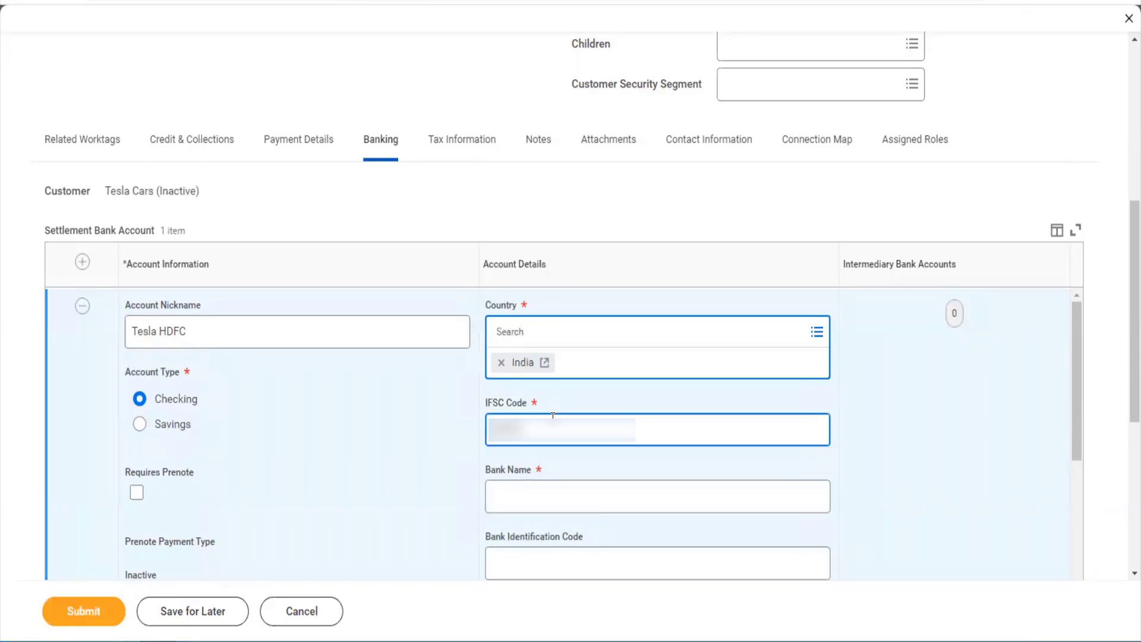
type("0000000")
key("Tab")
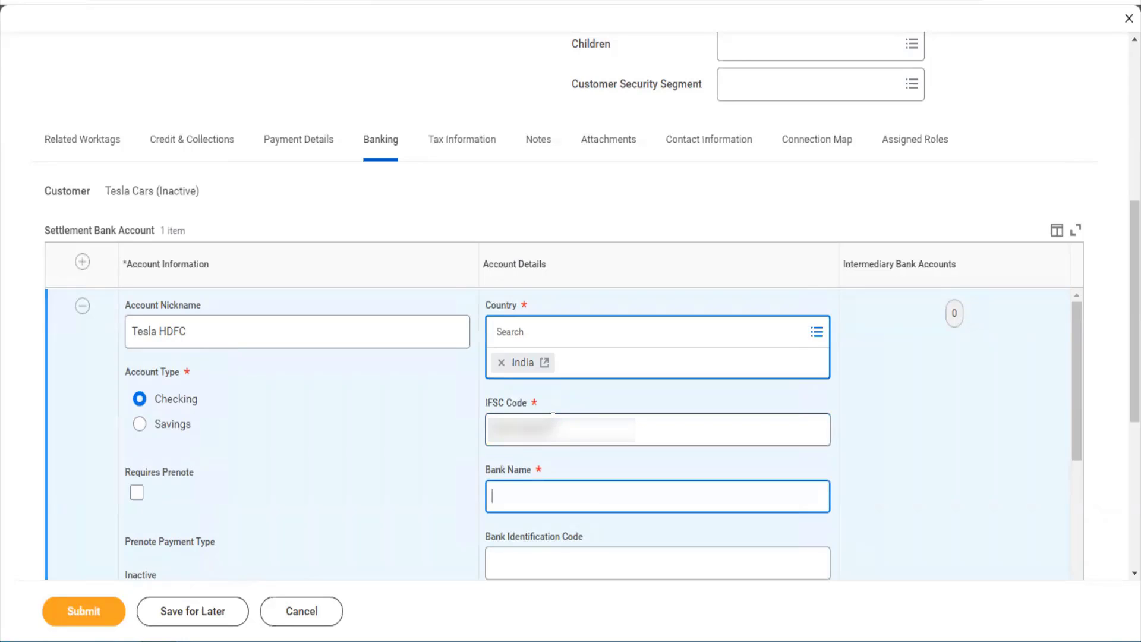
type("HDFC LTD")
key("Tab")
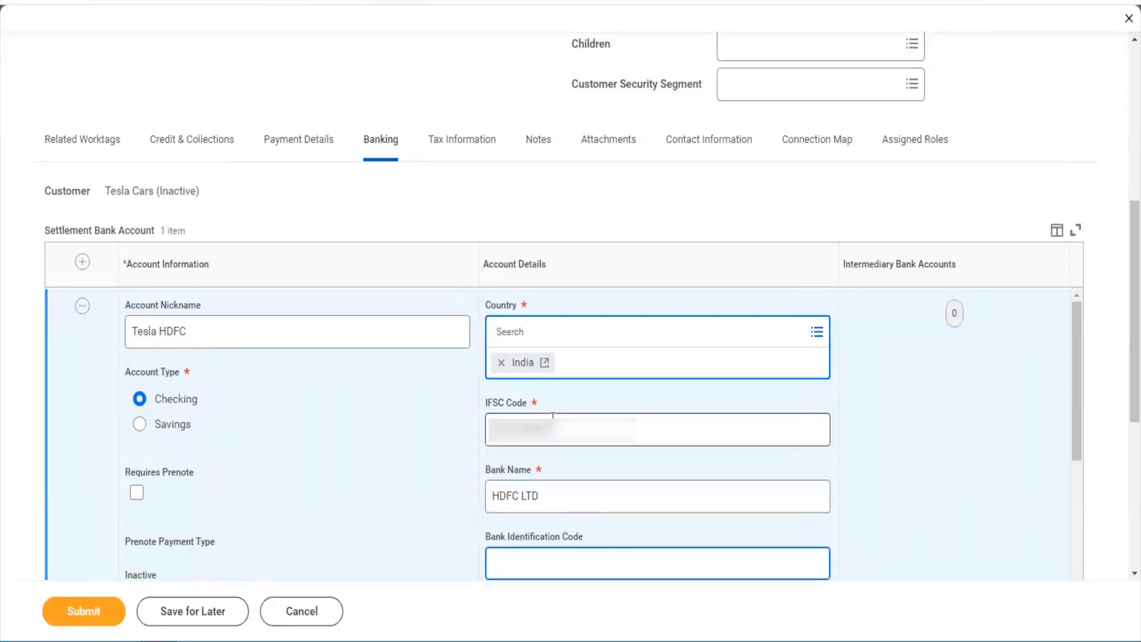
- Enter the bank account number and set Name On Account to Tesla Cars
scroll(552, 416, "down", 3)
right_click(553, 417)
left_click(524, 459)
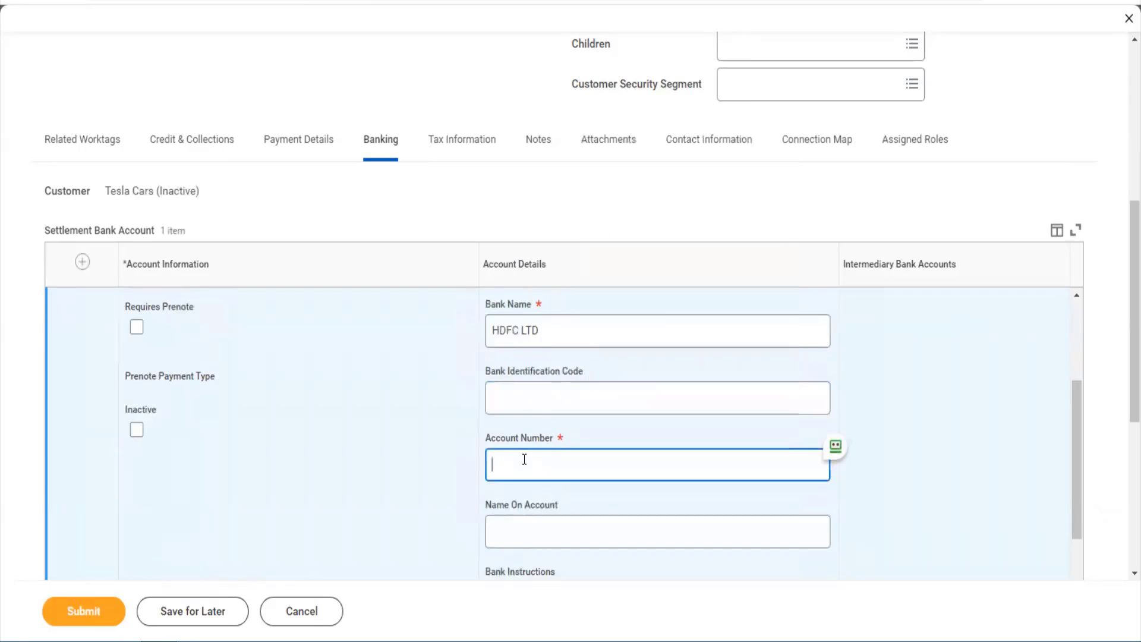
type("12345678910")
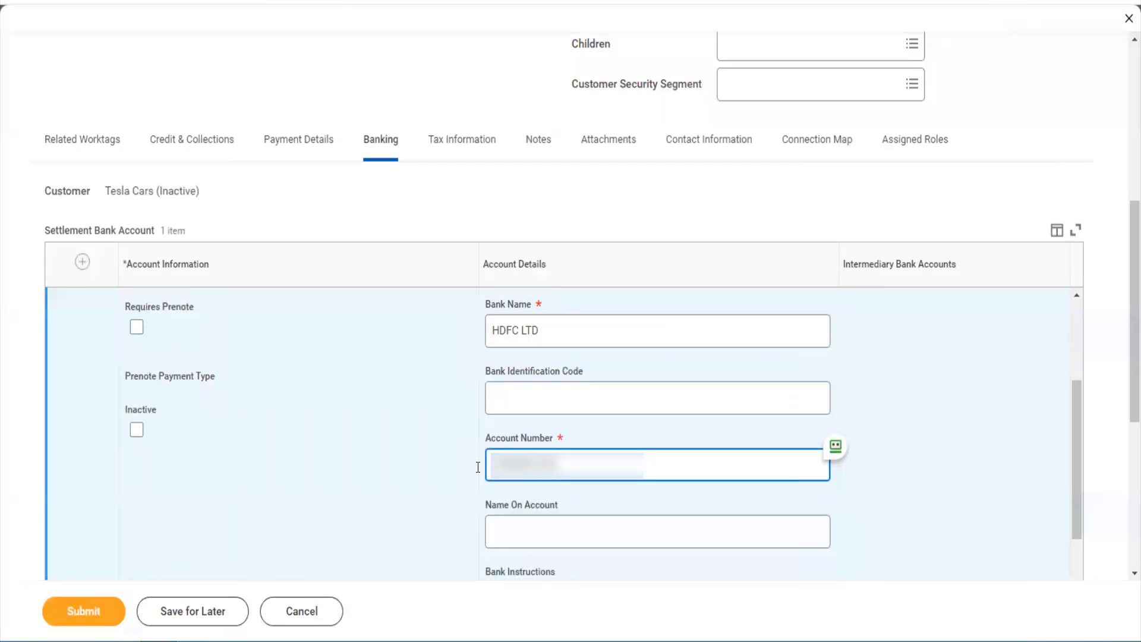
scroll(461, 471, "down", 3)
left_click(529, 392)
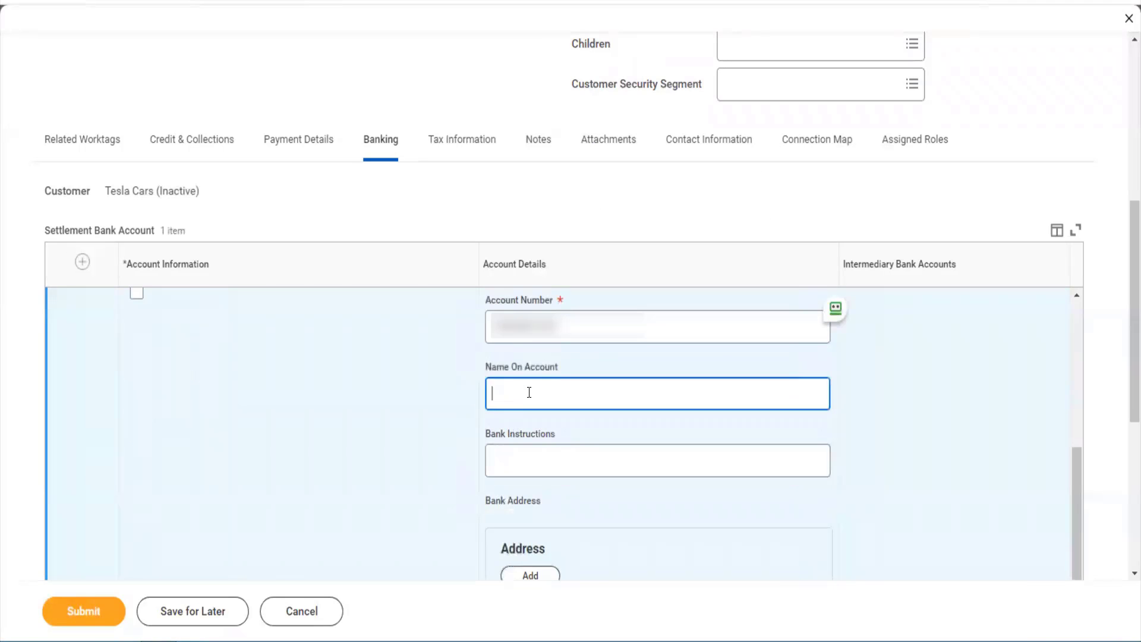
type("Tesla Cars")
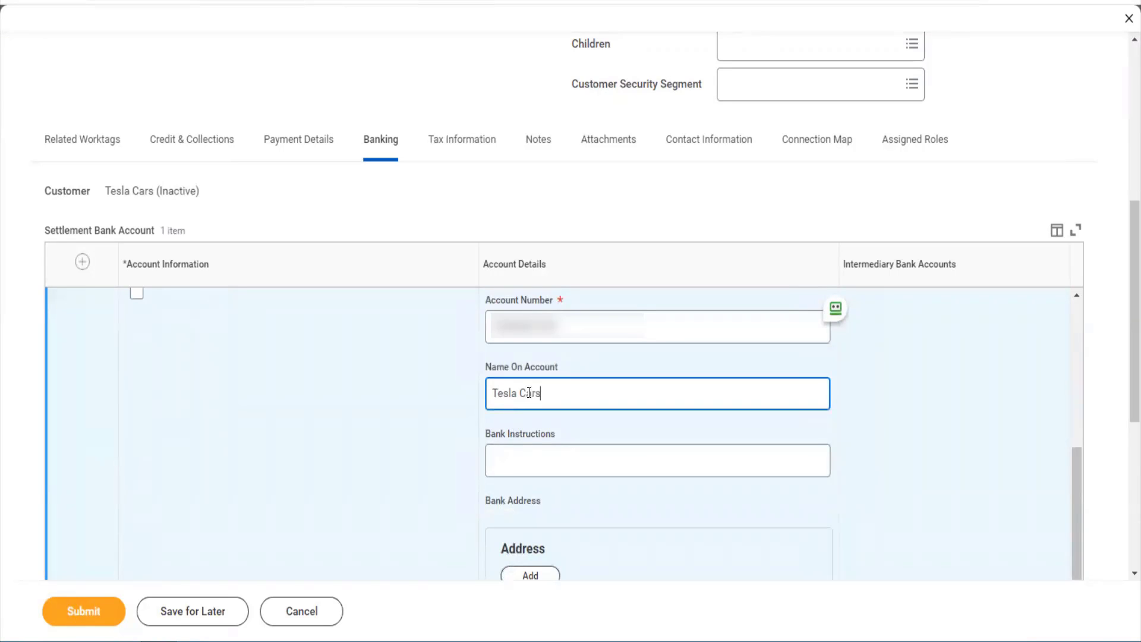
- Fill Bank Instructions with 'We dont work on weekends'
left_click(521, 469)
type("We")
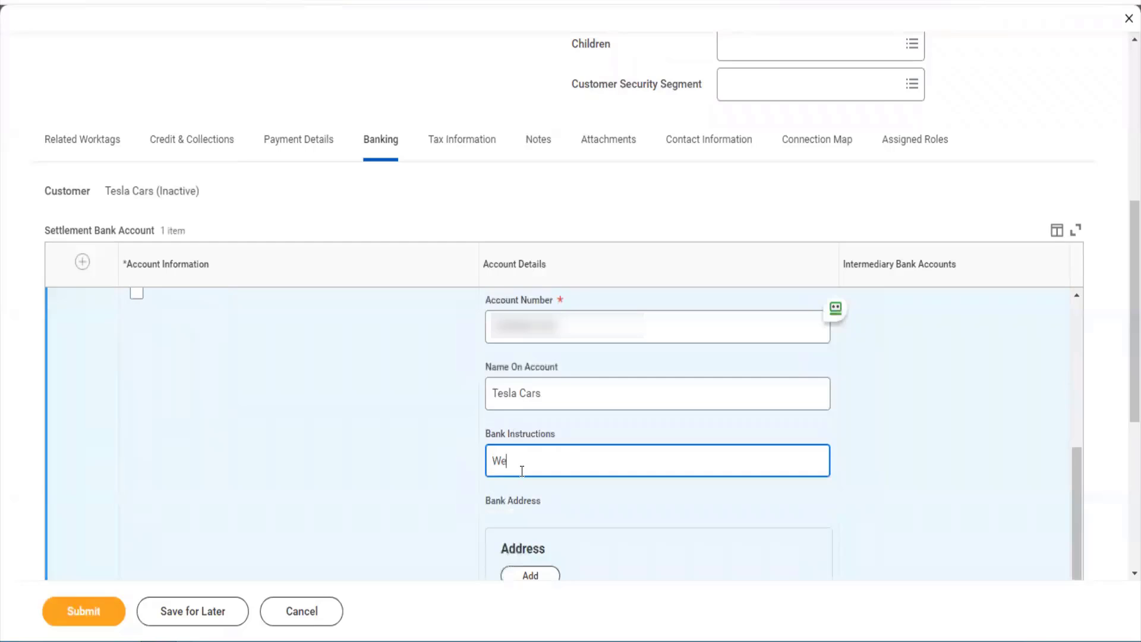
type(" dont work on weekends")
scroll(522, 472, "down", 2)
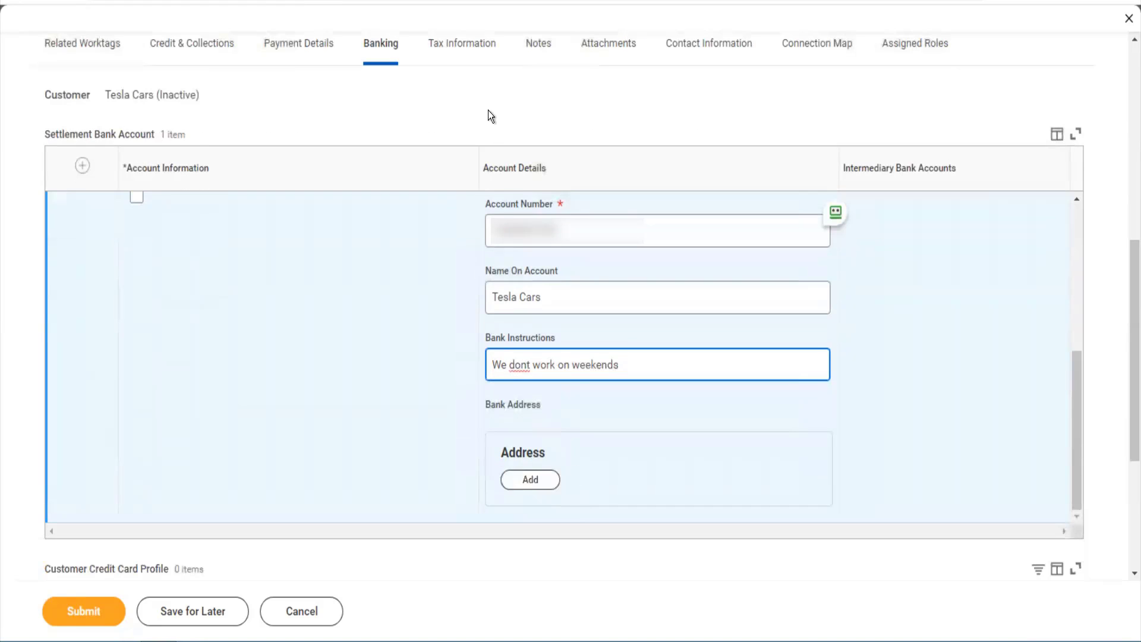
- On the Notes tab, add a note saying this is a nice customer providing us good business
left_click(471, 58)
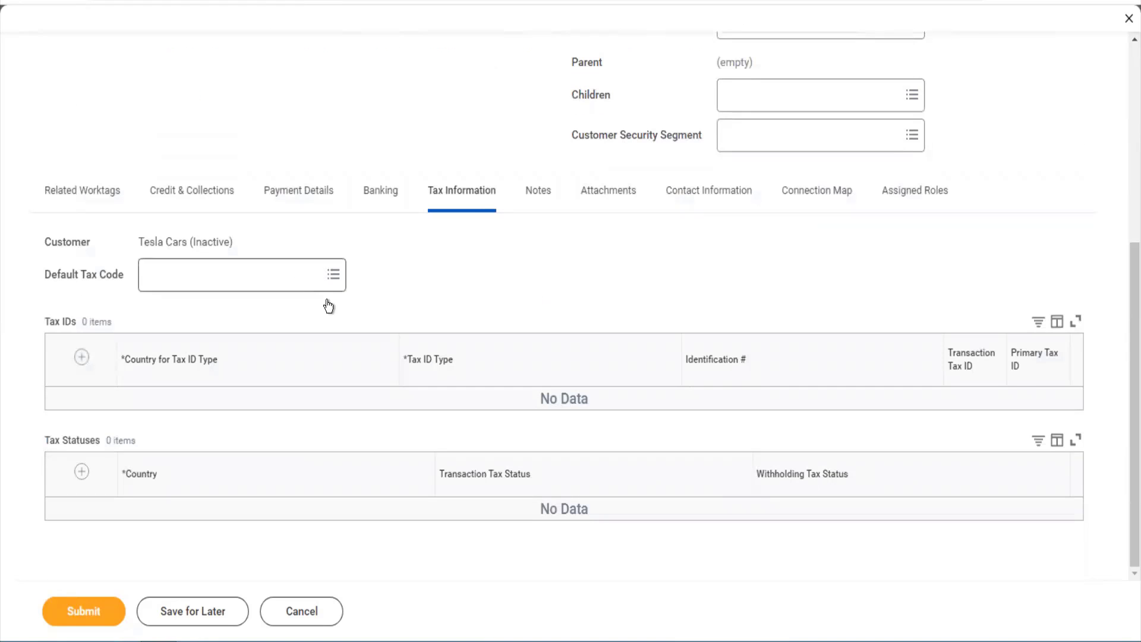
left_click(544, 196)
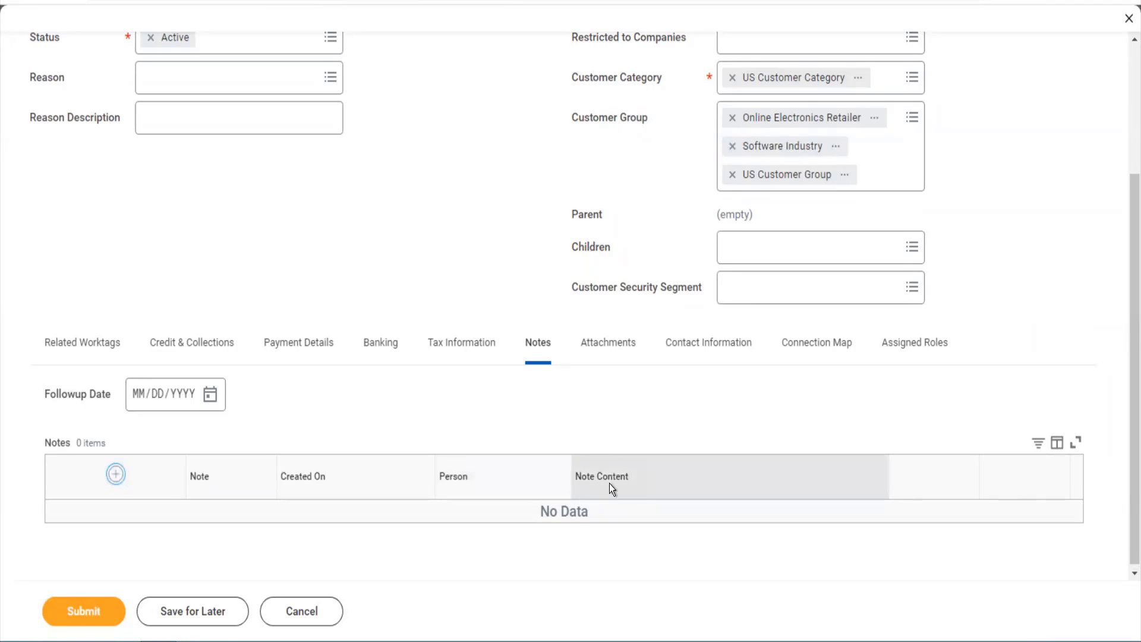
scroll(519, 488, "down", 2)
left_click(626, 467)
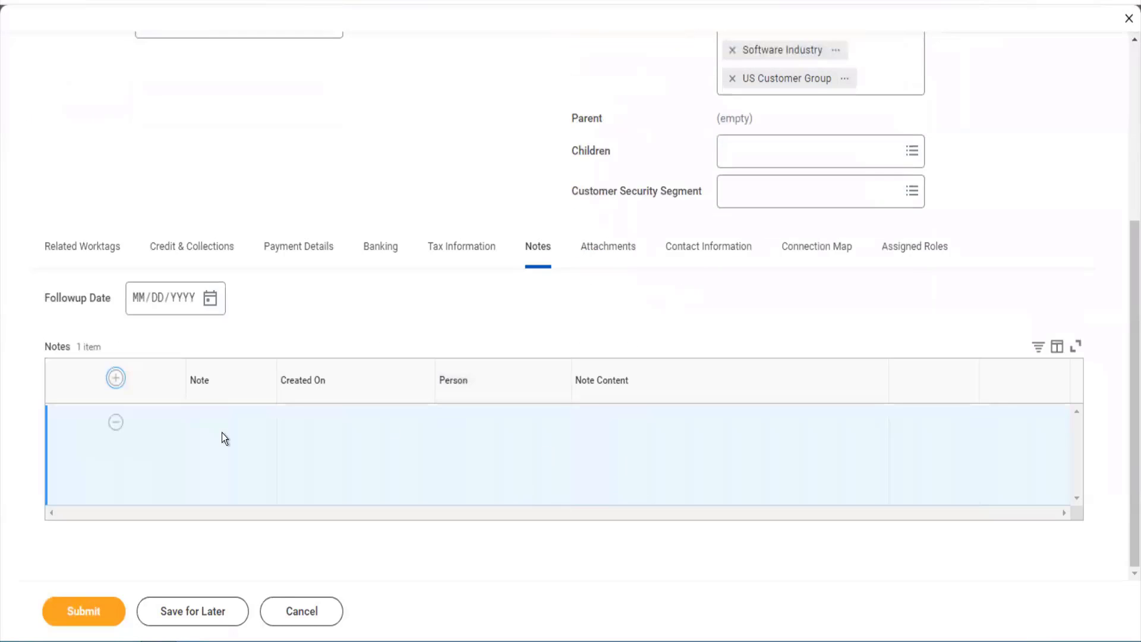
left_click(672, 448)
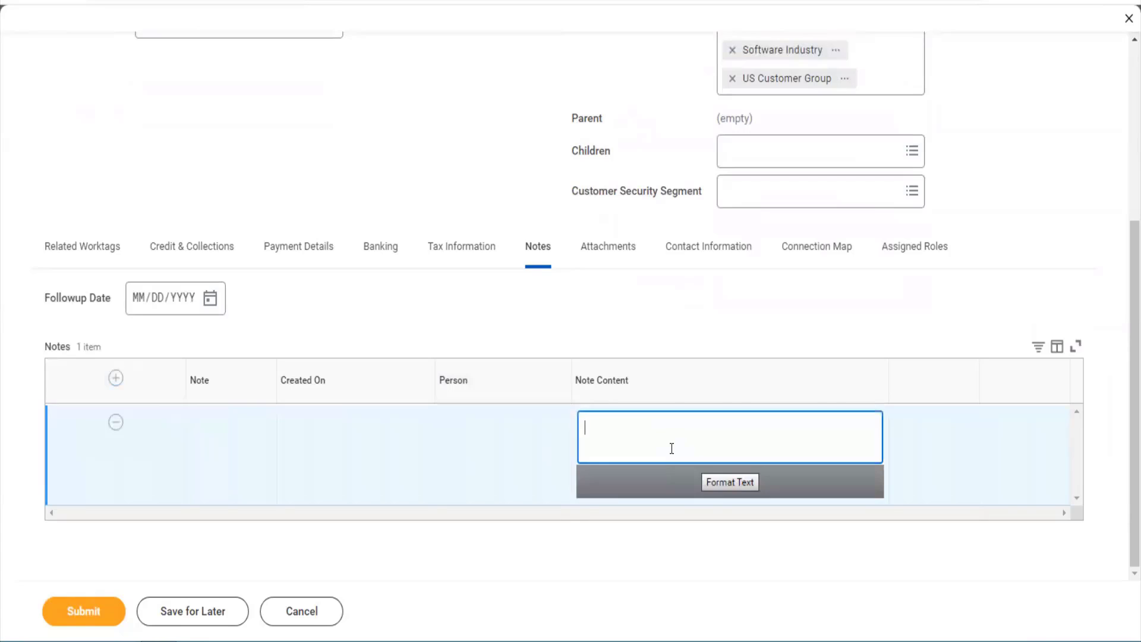
type("This is a nice ciust")
key("BackSpace")
key("BackSpace")
key("BackSpace")
type("ustoem")
key("BackSpace")
type("mer. Prov")
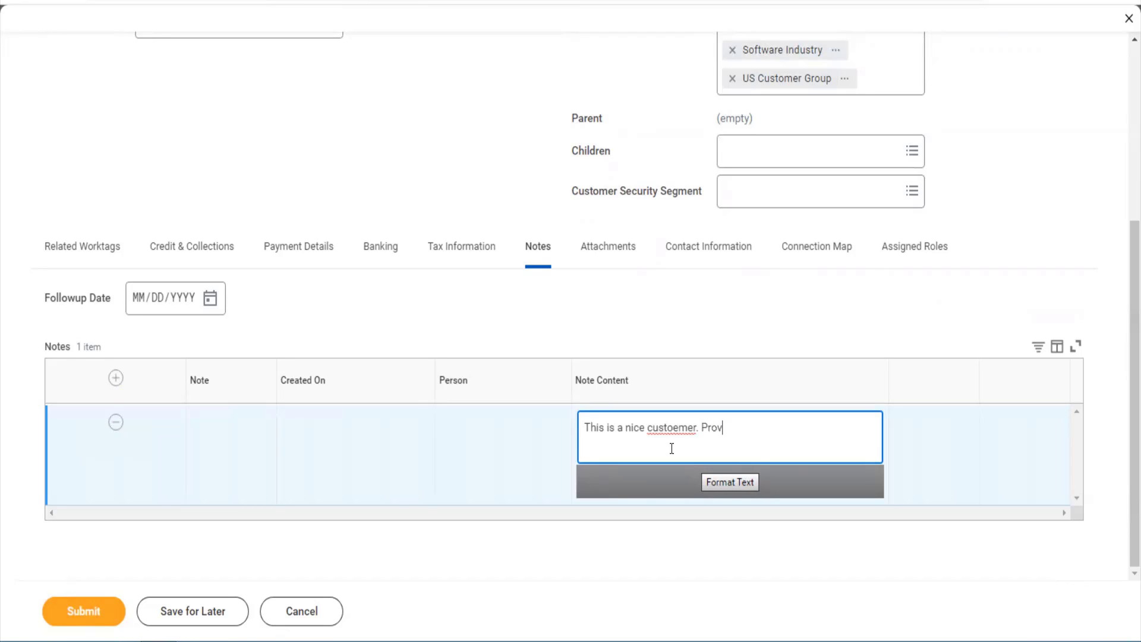
type("iding us good business")
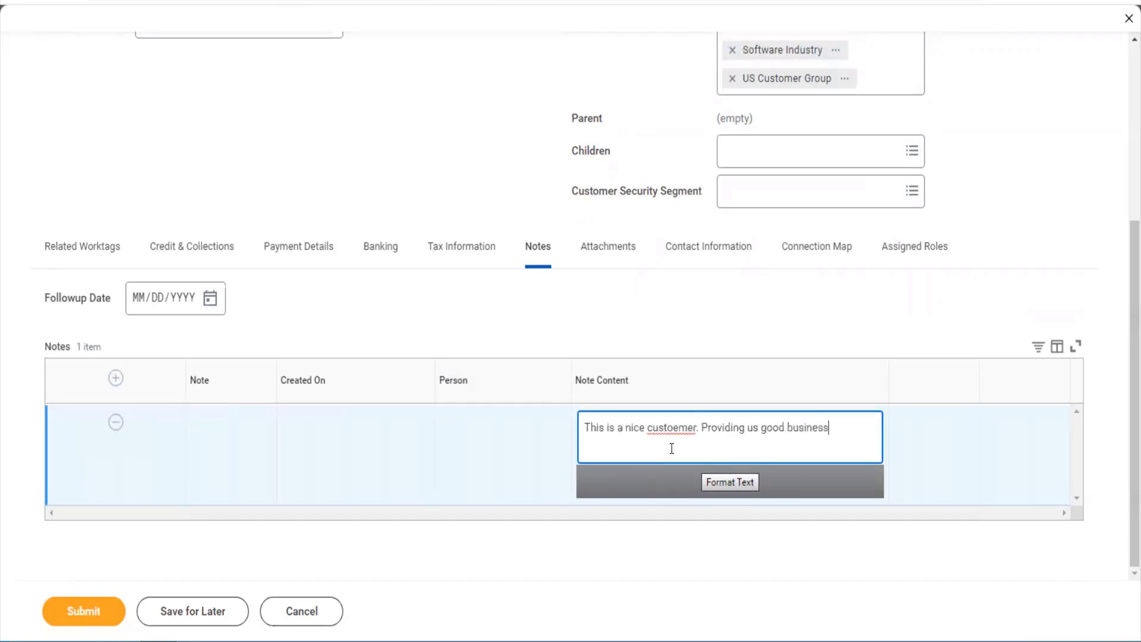
- In Contact Information, add a phone entry with country code India (+91)
left_click(624, 247)
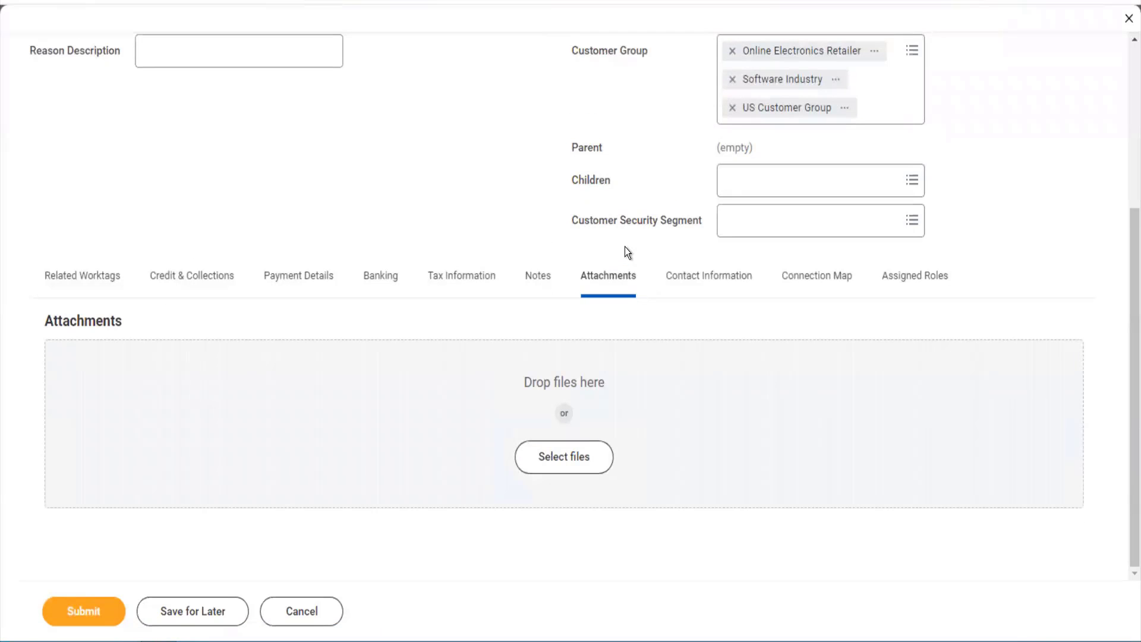
left_click(734, 276)
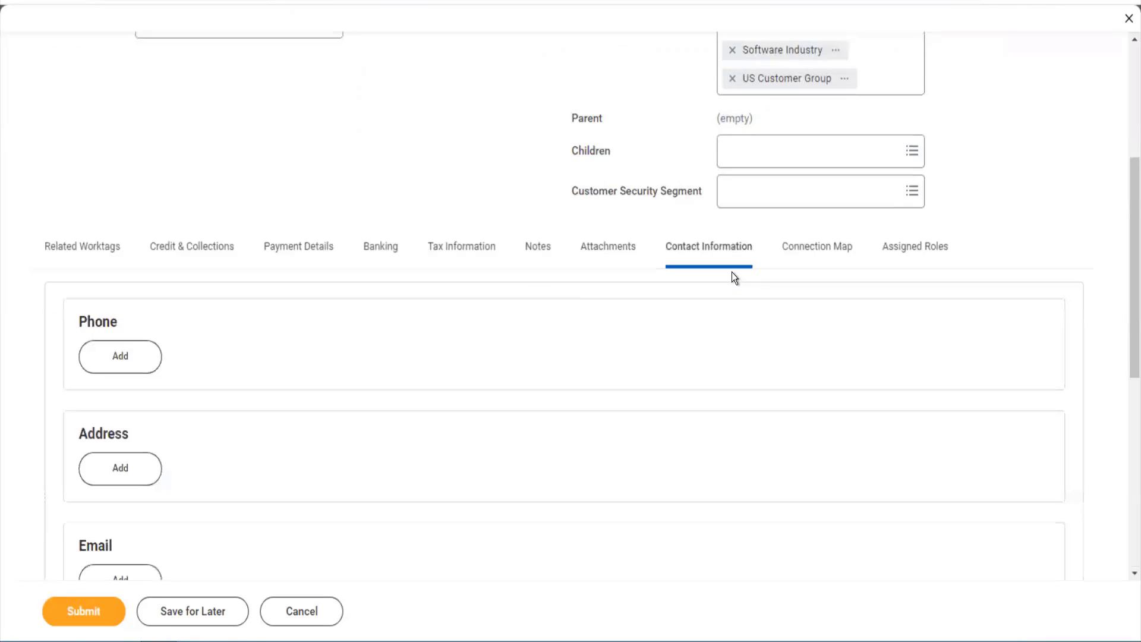
left_click(142, 358)
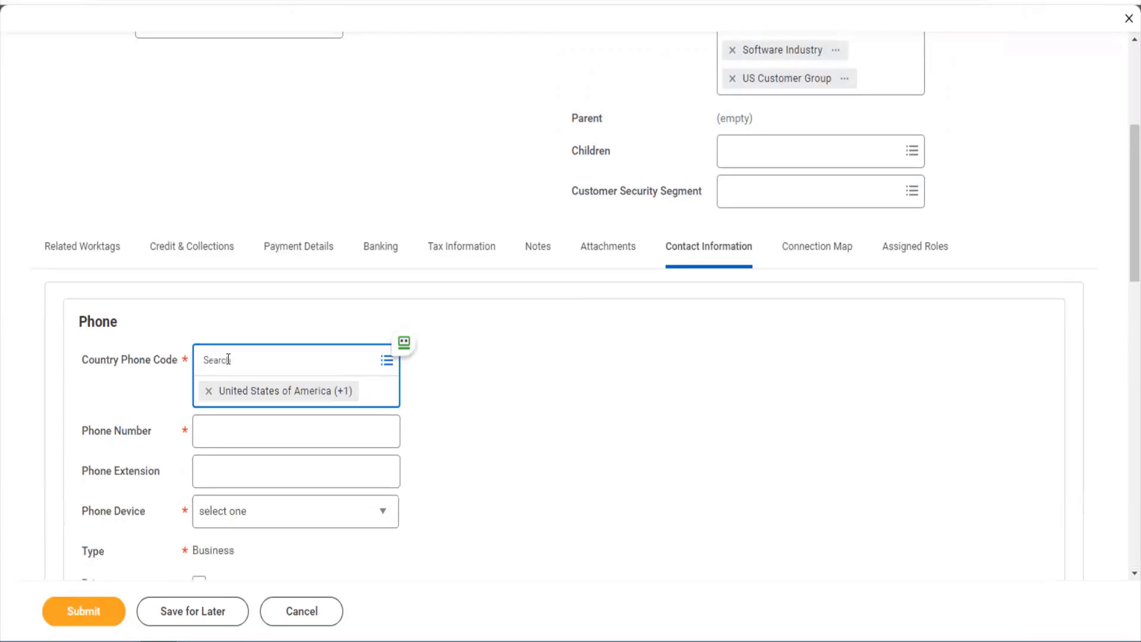
type("india")
key("BackSpace")
key("BackSpace")
key("BackSpace")
key("BackSpace")
type("ndia")
key("Tab")
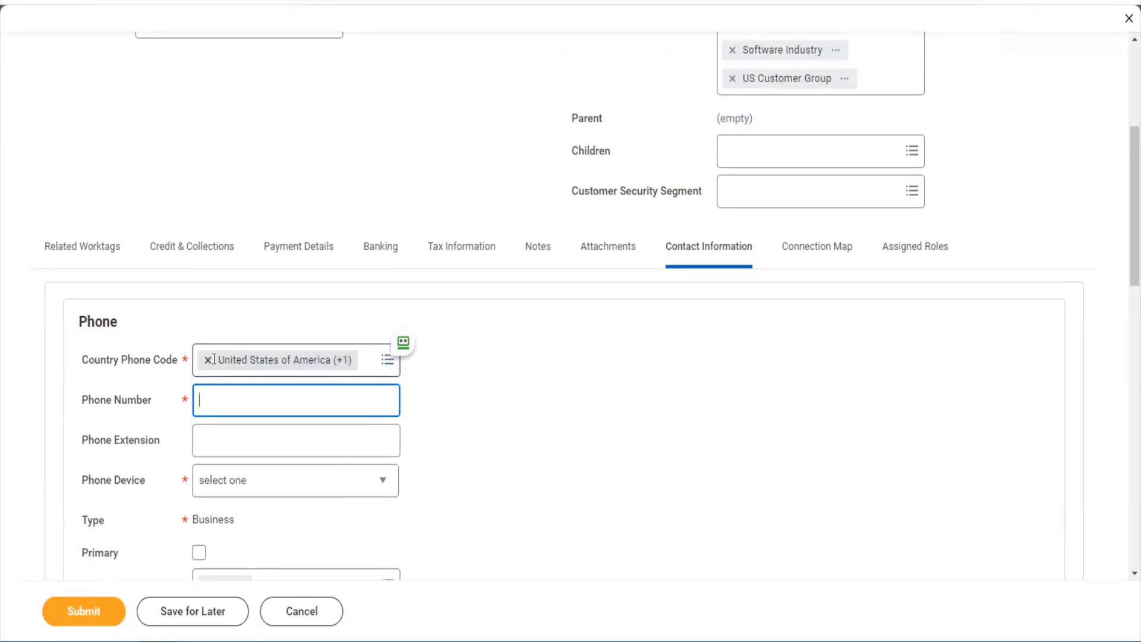
left_click(209, 360)
type("India")
key("Return")
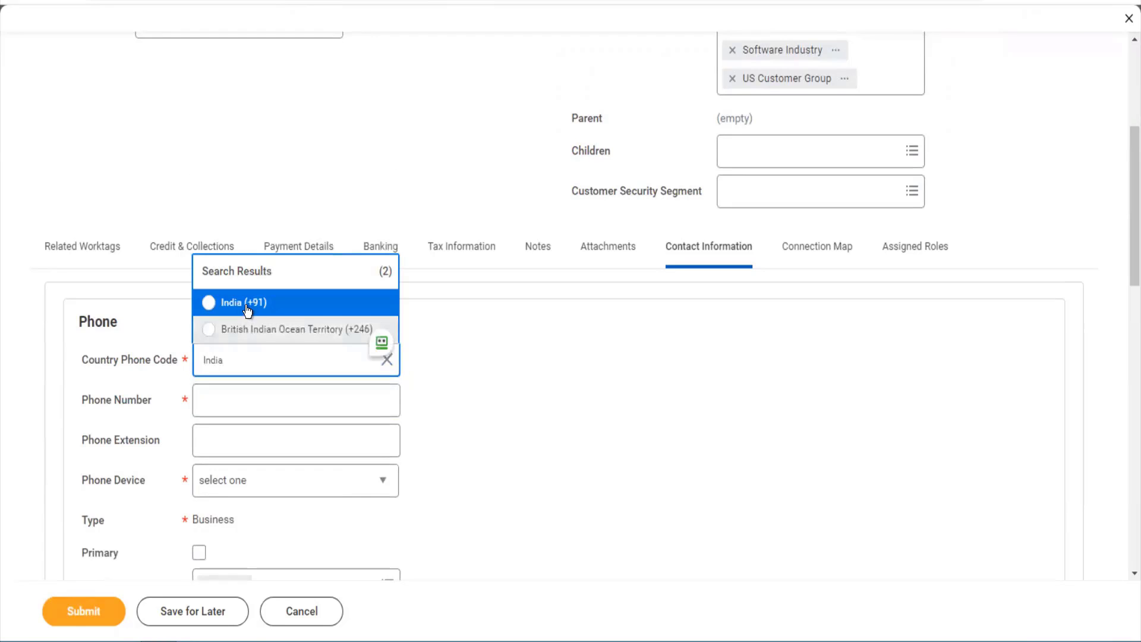
left_click(244, 307)
- Enter the customer's phone number and set Phone Device to Mobile
left_click(232, 405)
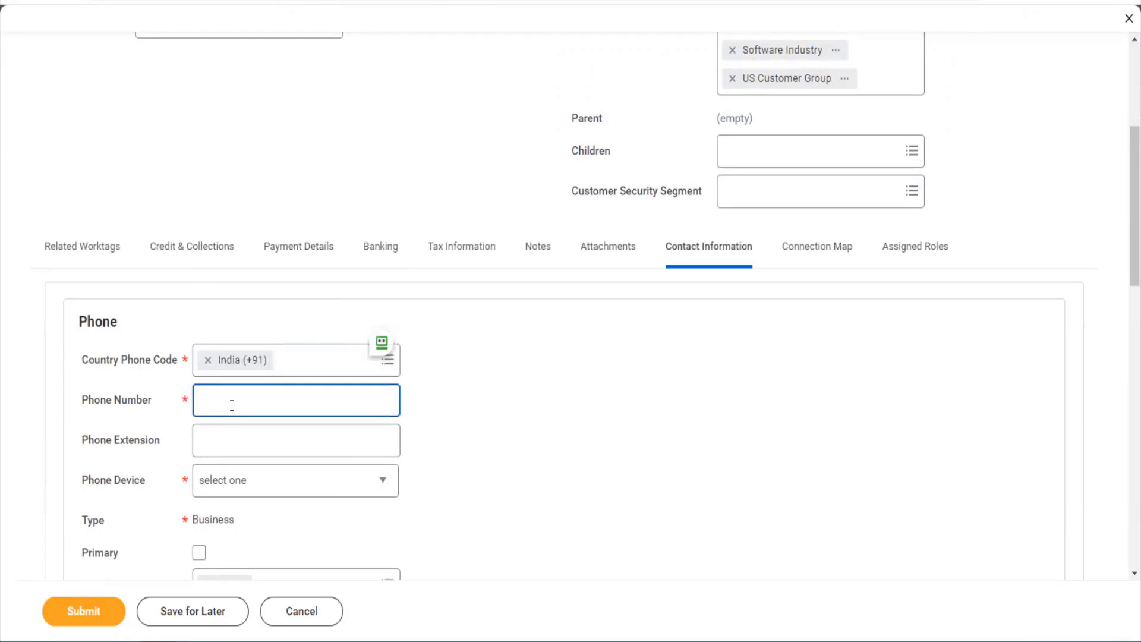
type("98")
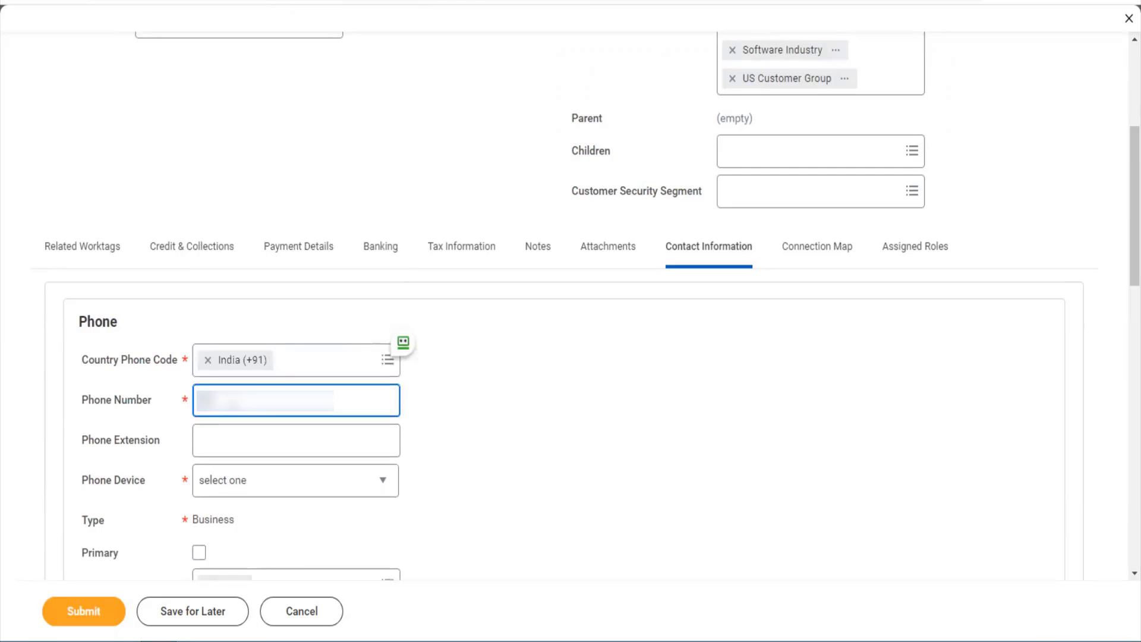
type("76543210")
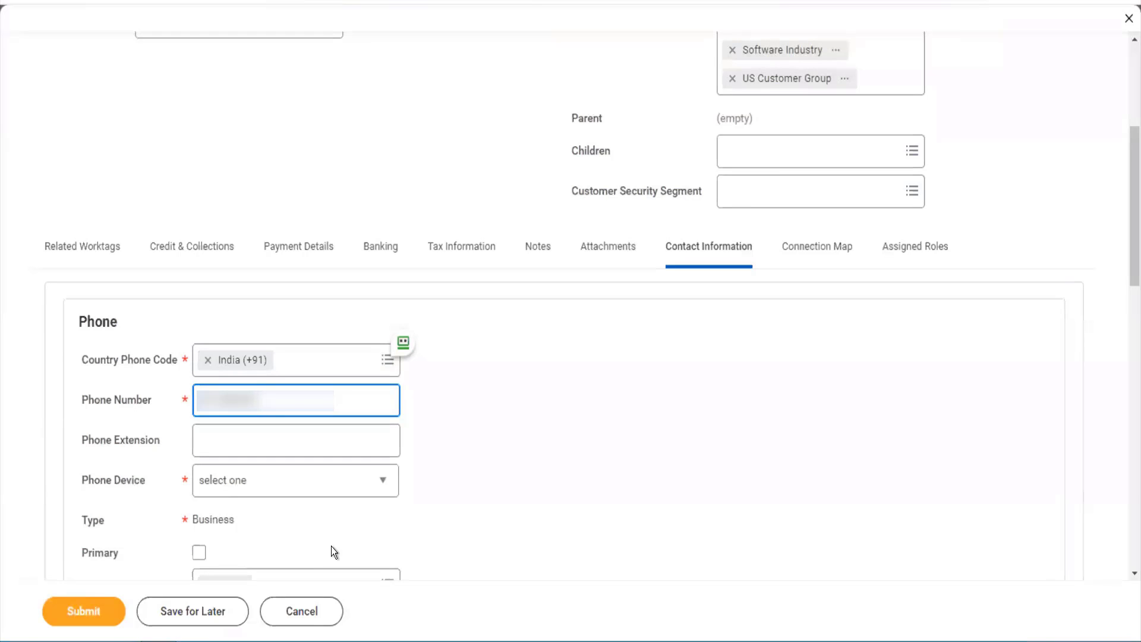
key("Tab")
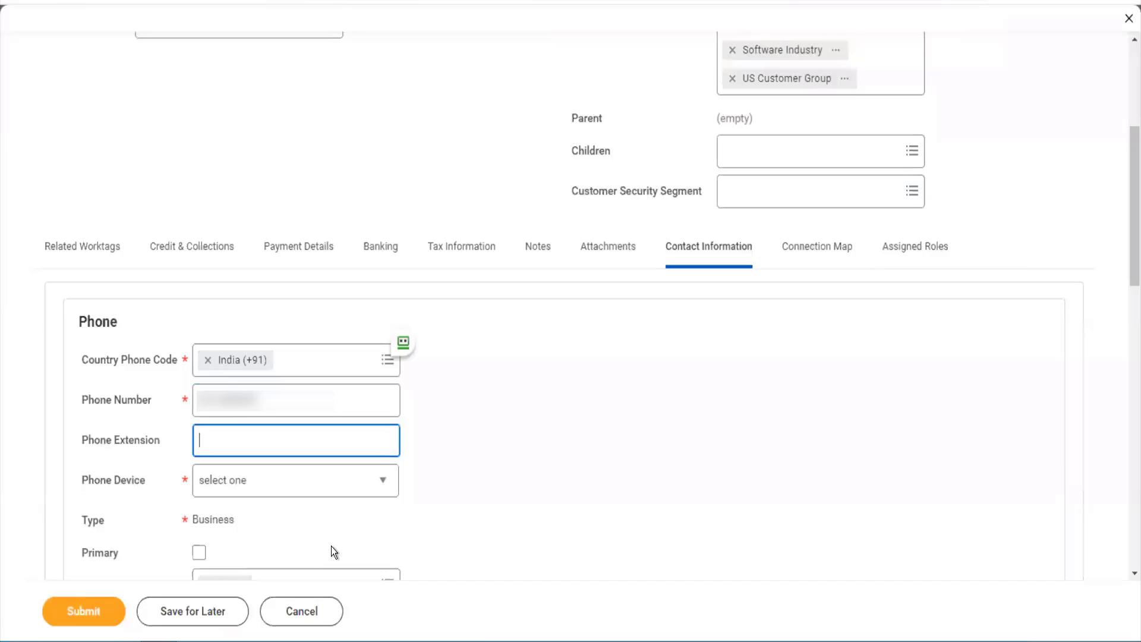
left_click(298, 488)
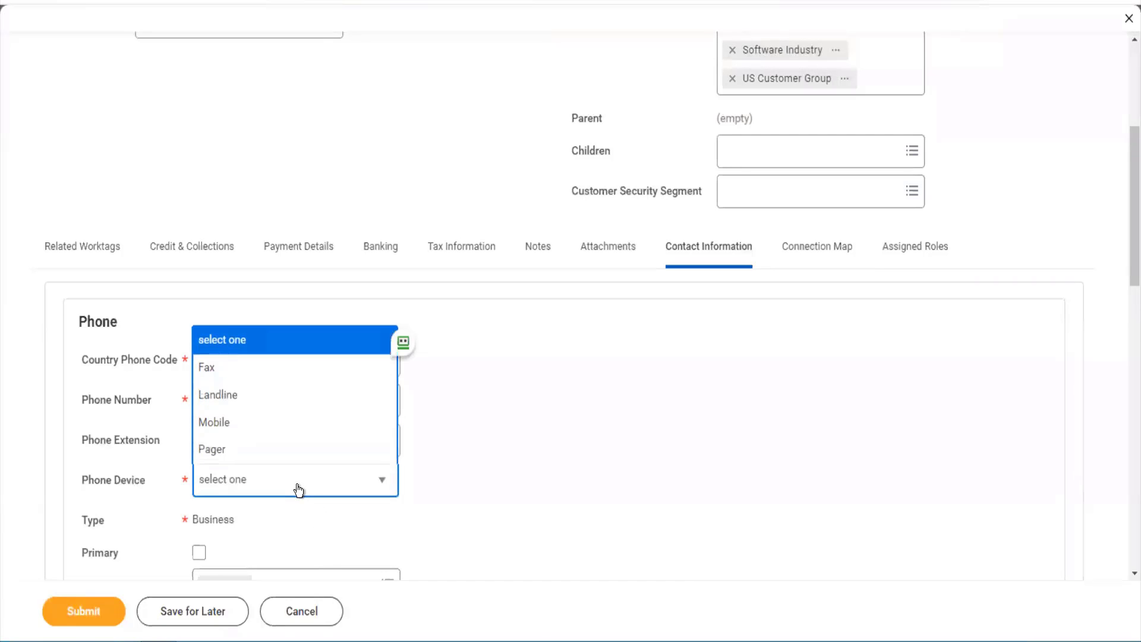
left_click(264, 431)
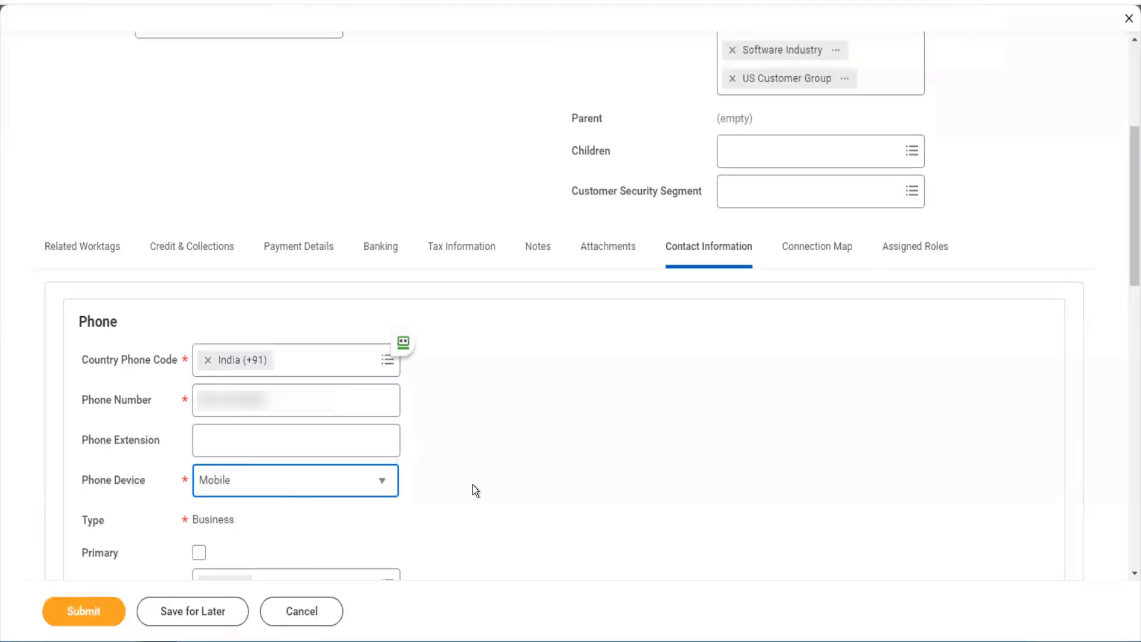
- Make the phone primary, keeping its Billing, Remit To and Shipping uses
scroll(472, 483, "down", 4)
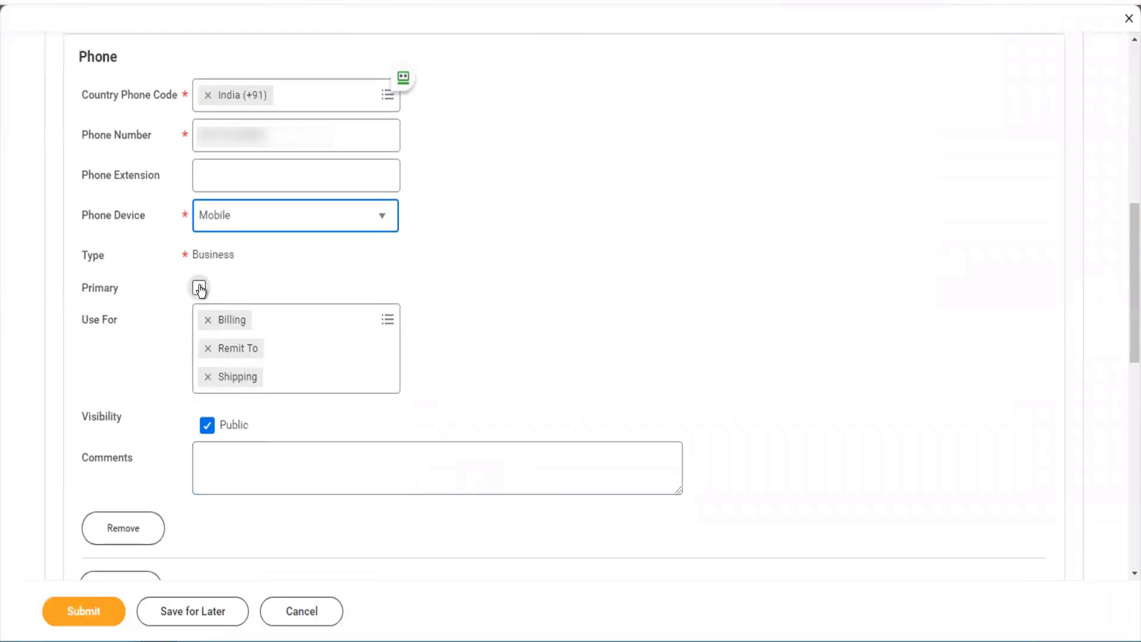
left_click(199, 288)
left_click(307, 336)
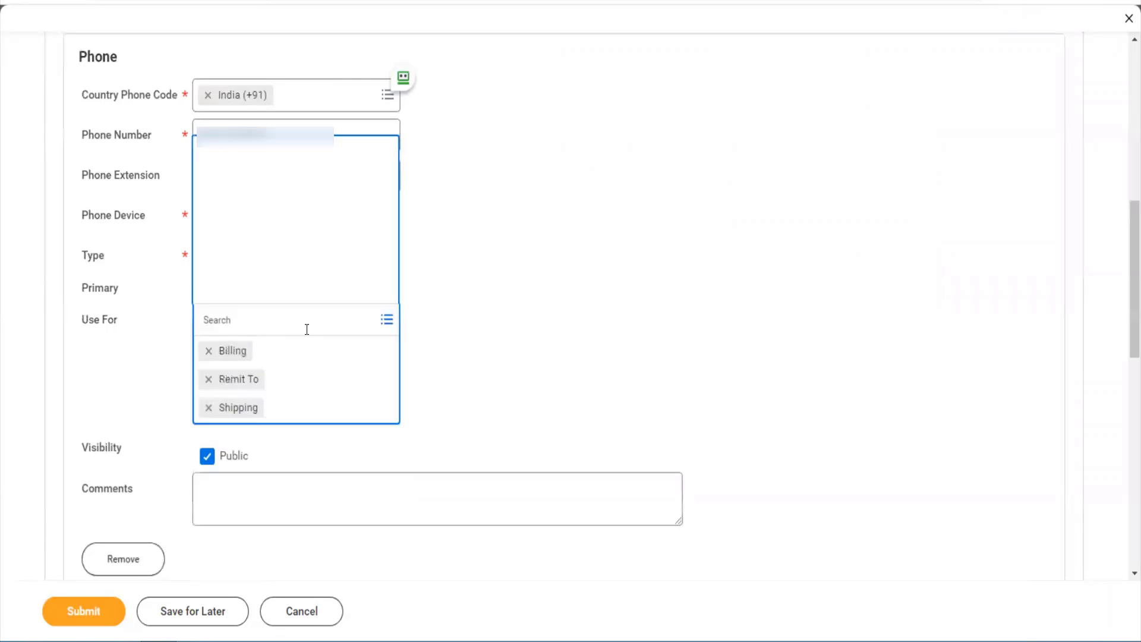
left_click(418, 349)
scroll(418, 349, "down", 4)
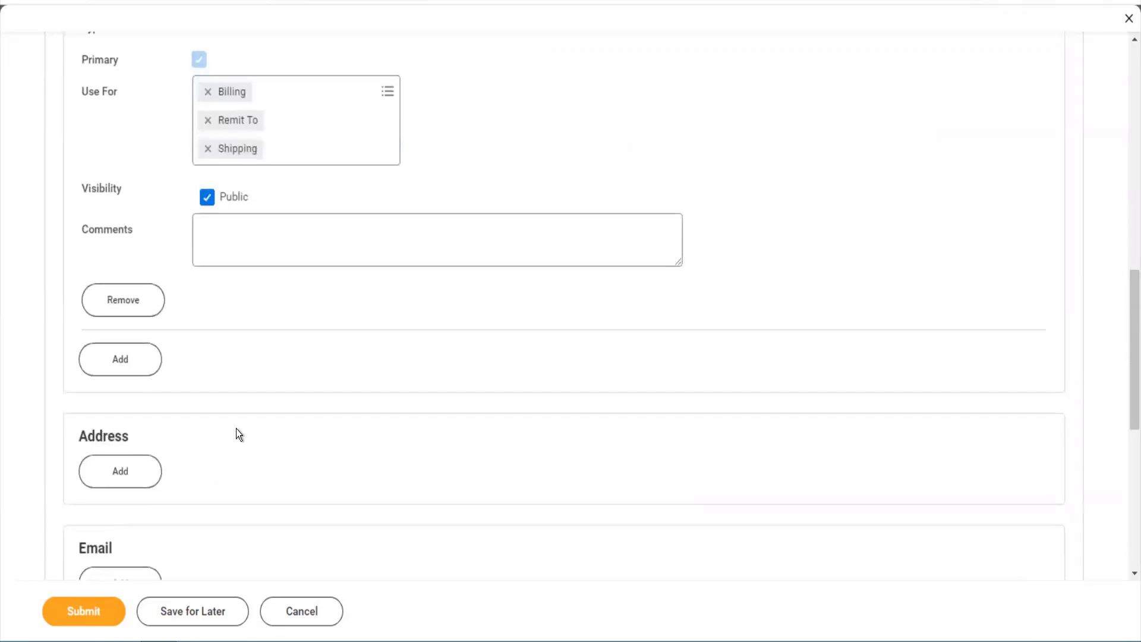
scroll(236, 429, "down", 3)
- Add a new address and enter its two street address lines
left_click(133, 247)
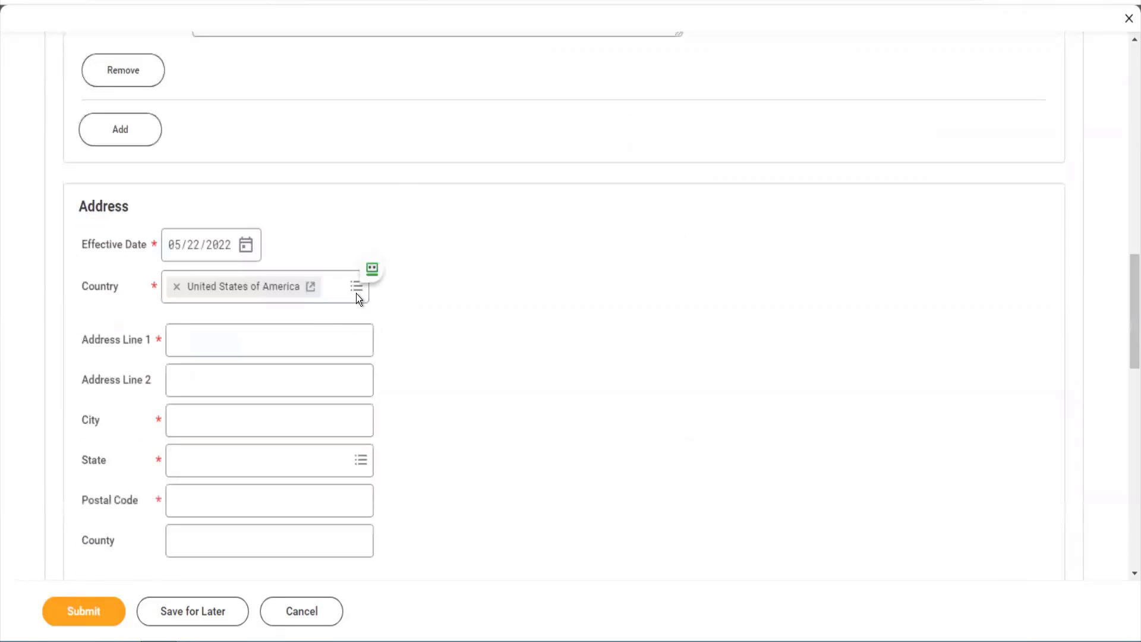
left_click(271, 325)
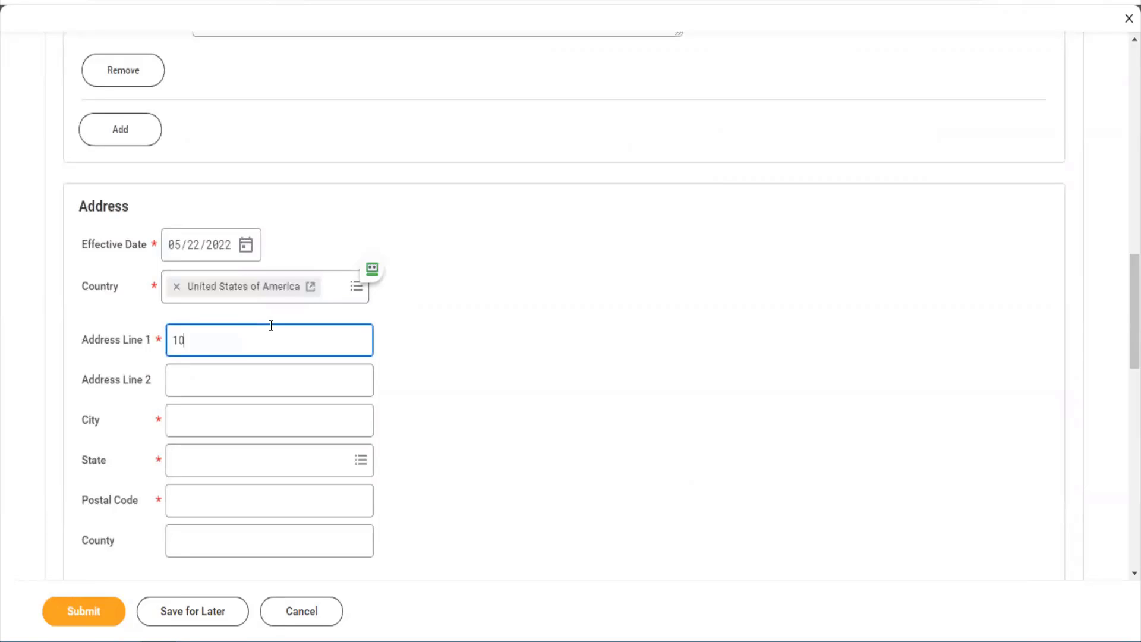
key("Tab")
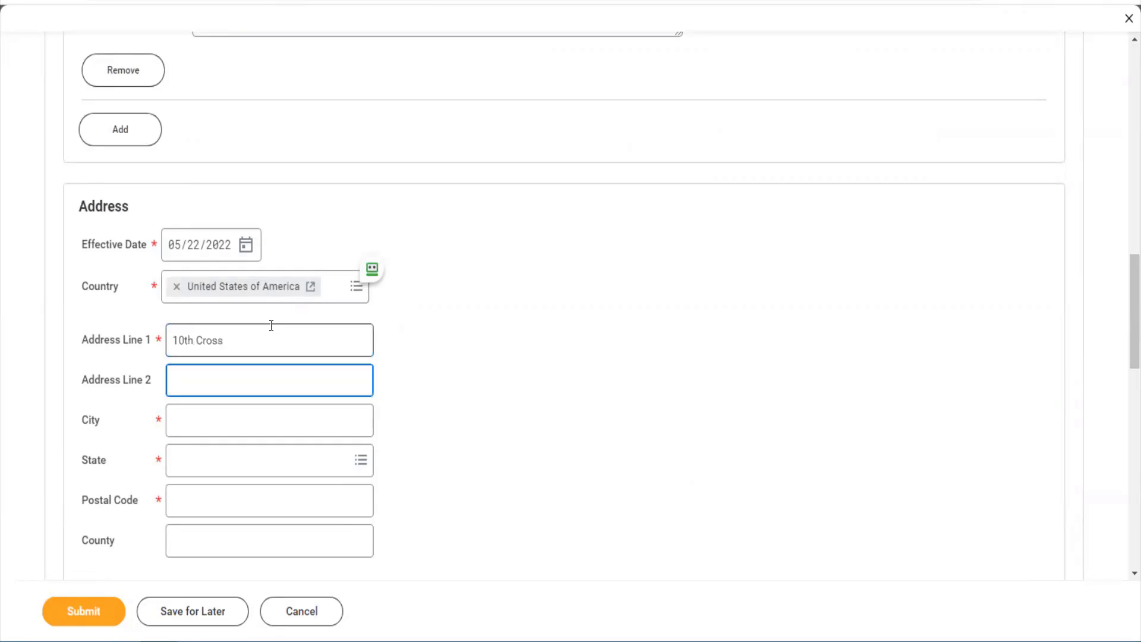
key("Tab")
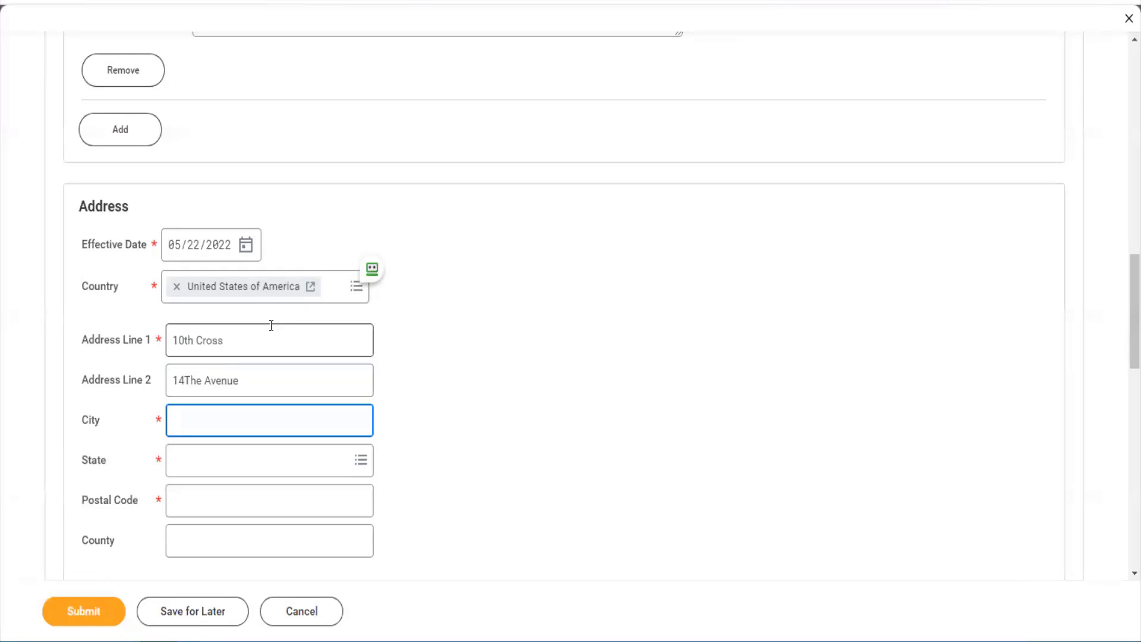
- Set the address city to New York, state New York and postal code 10013
type("New York")
key("Tab")
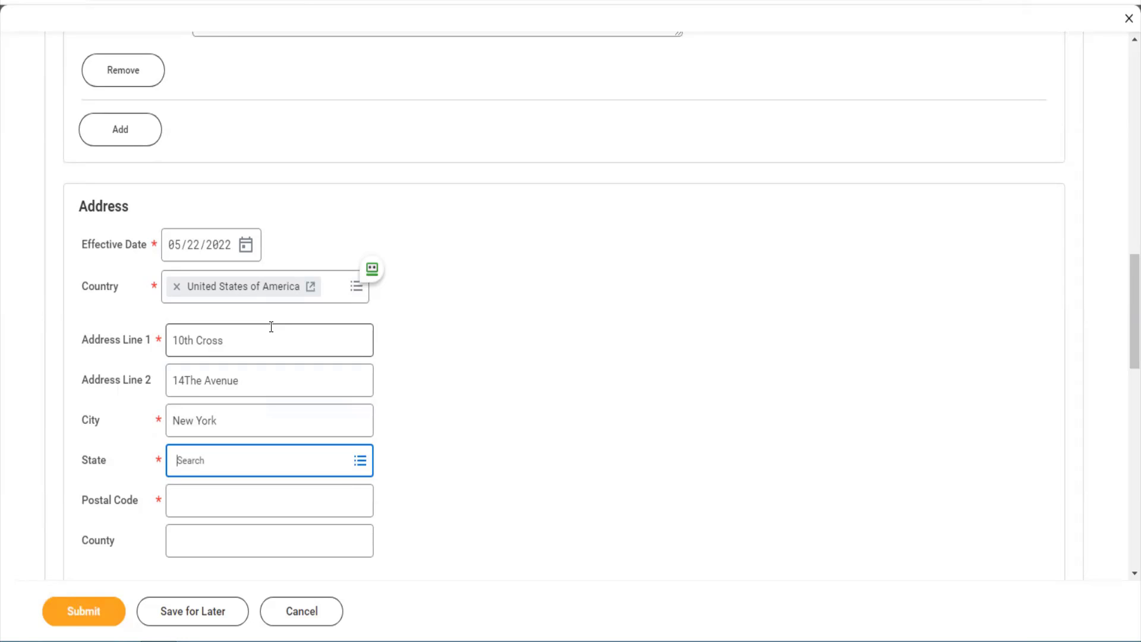
type("New hyor")
key("BackSpace")
key("BackSpace")
key("BackSpace")
type("york")
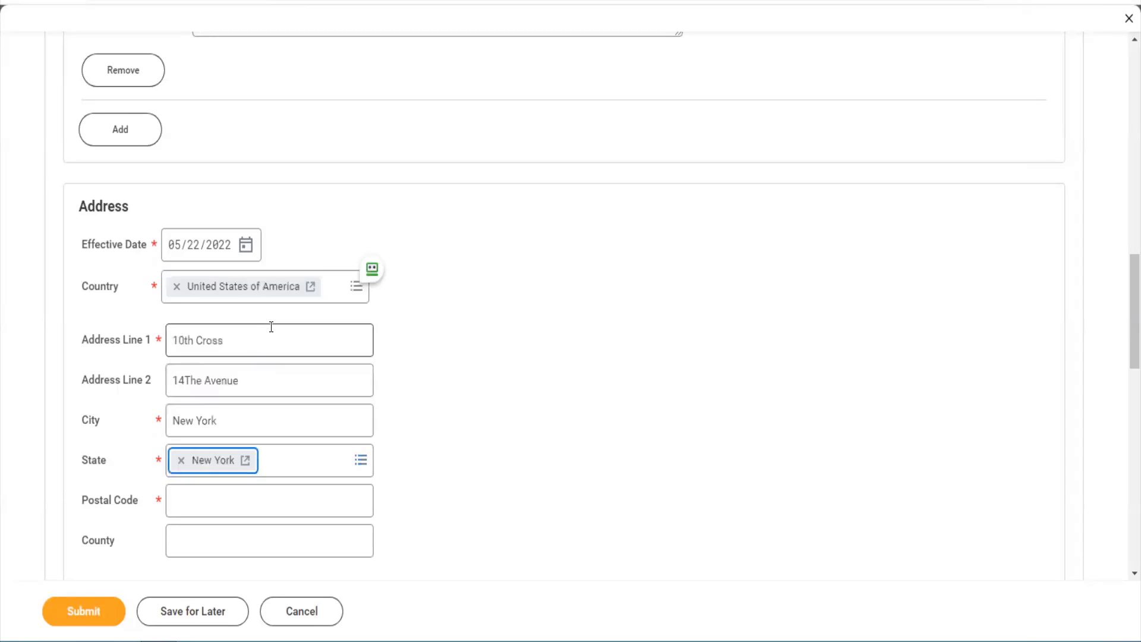
left_click(195, 510)
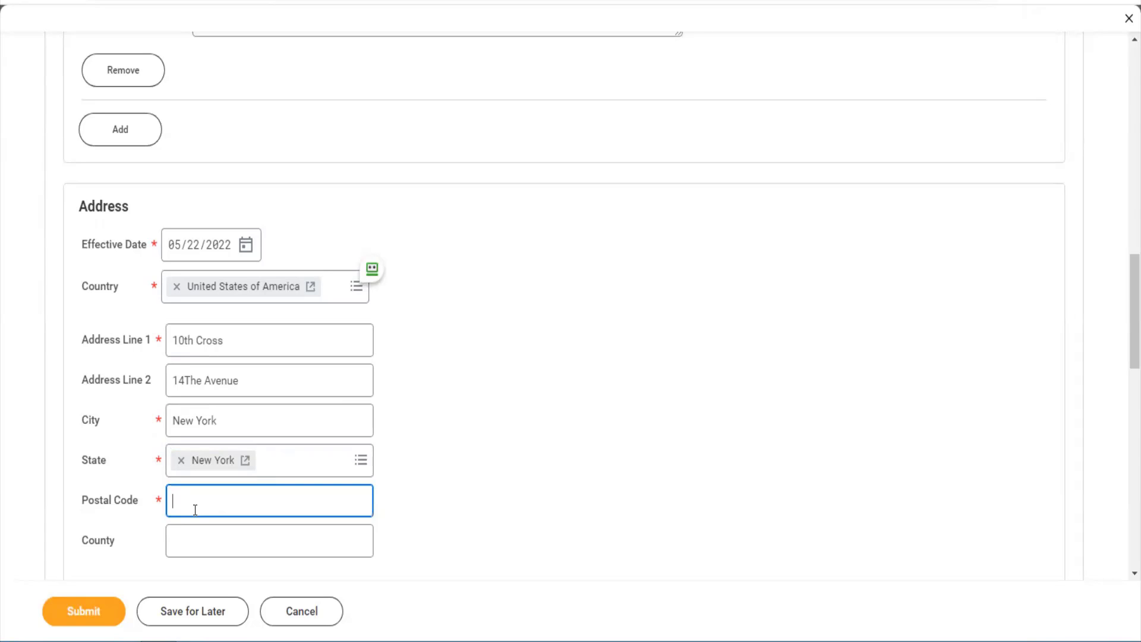
type("10013")
key("Tab")
scroll(195, 515, "down", 3)
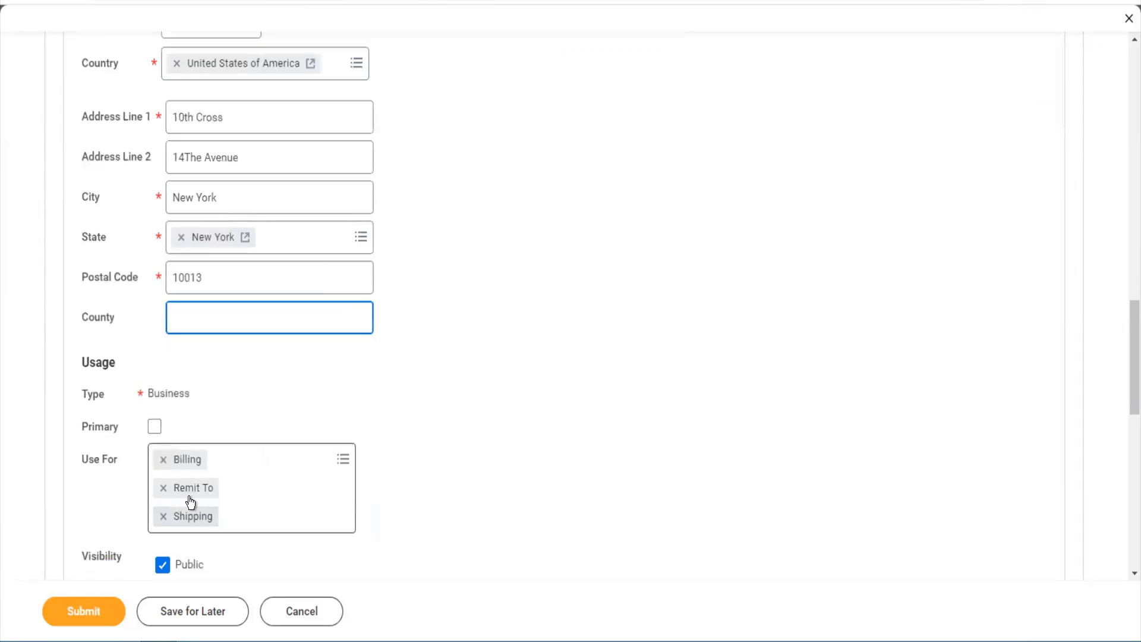
- Make the address primary and add Mailing, Other - Business, Street Address, Tax Reporting and Storage uses
left_click(159, 426)
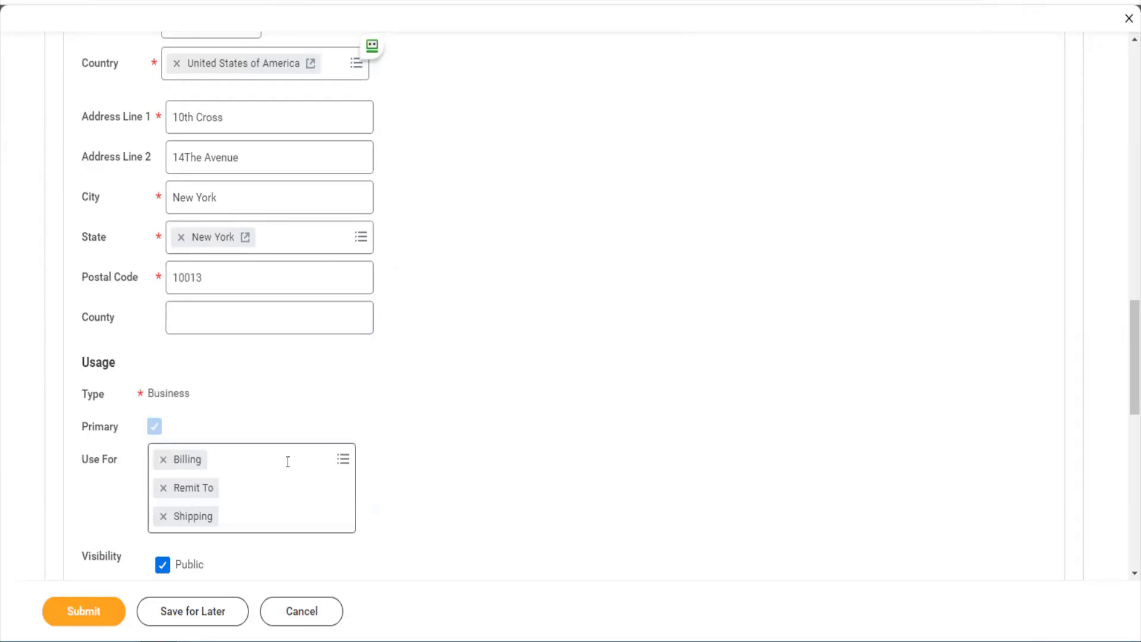
left_click(288, 461)
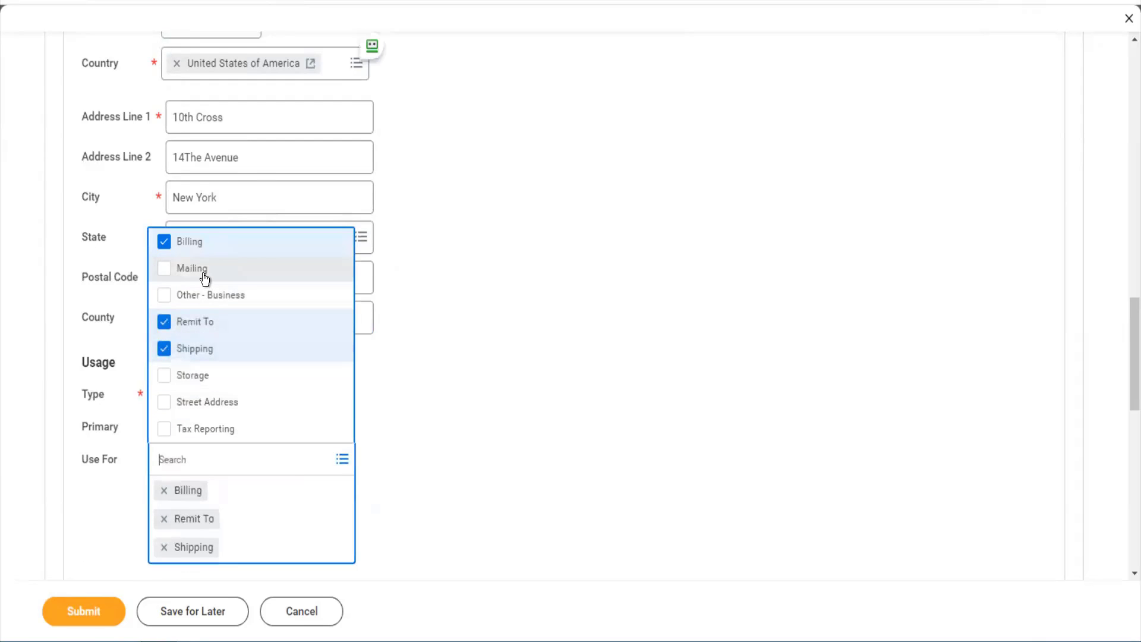
left_click(205, 280)
left_click(205, 297)
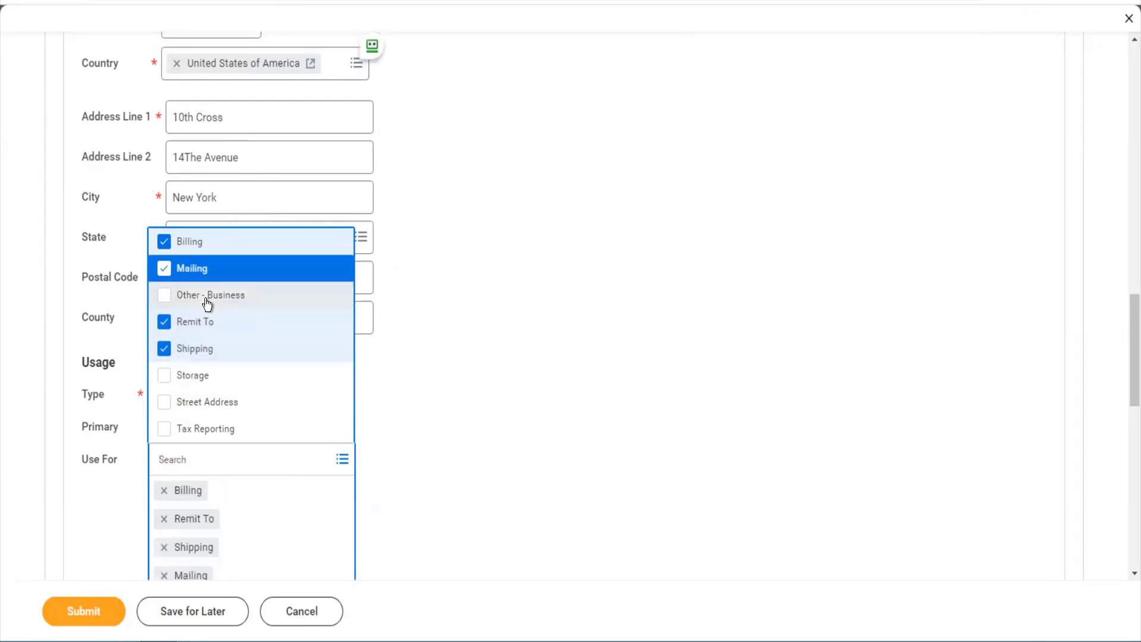
left_click(202, 404)
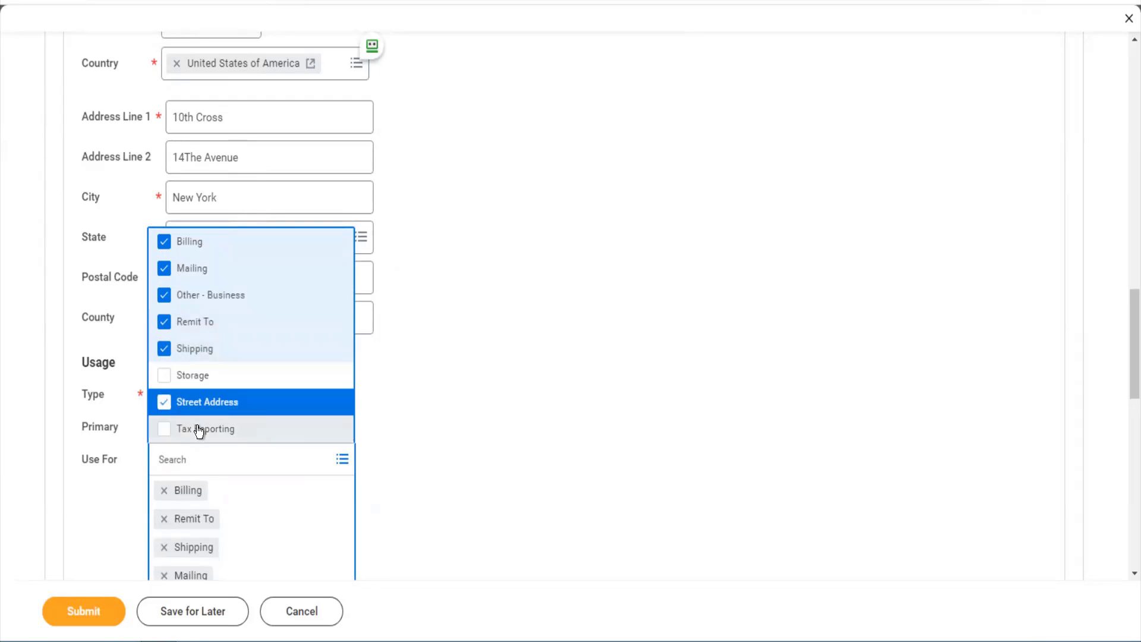
left_click(199, 431)
left_click(195, 376)
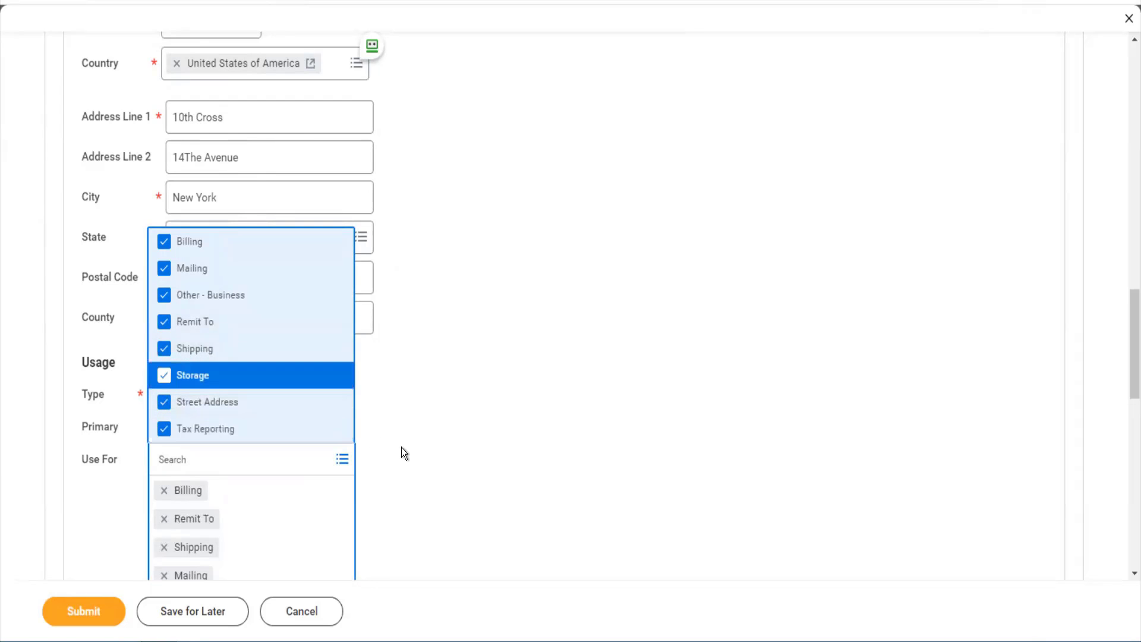
left_click(401, 447)
scroll(401, 446, "down", 10)
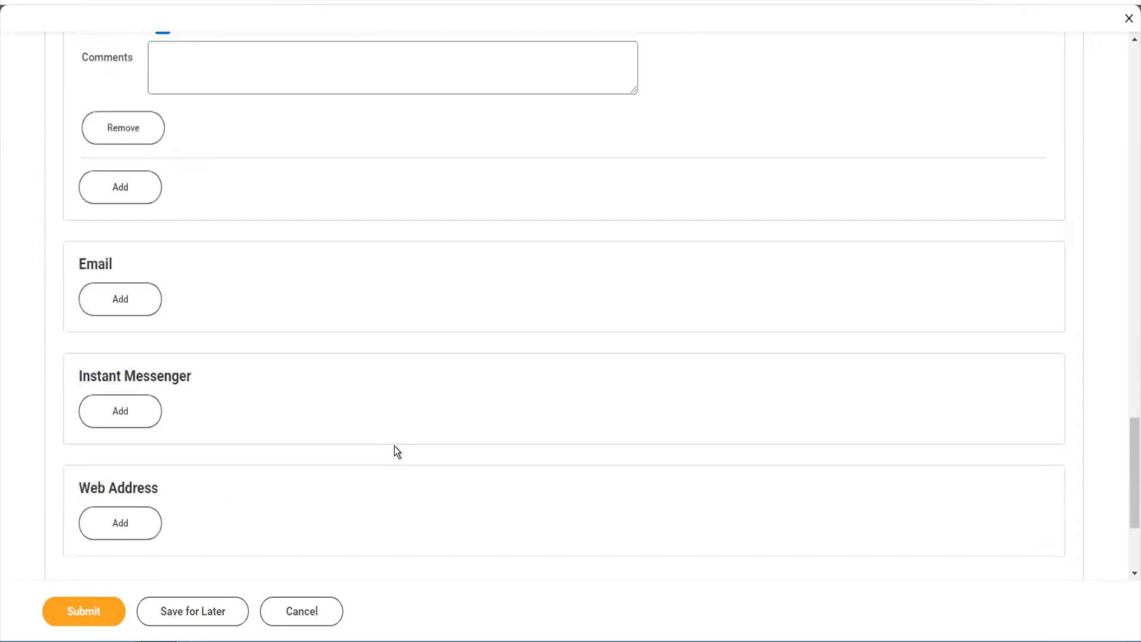
- Add an email entry with Procurement included in its uses
left_click(148, 284)
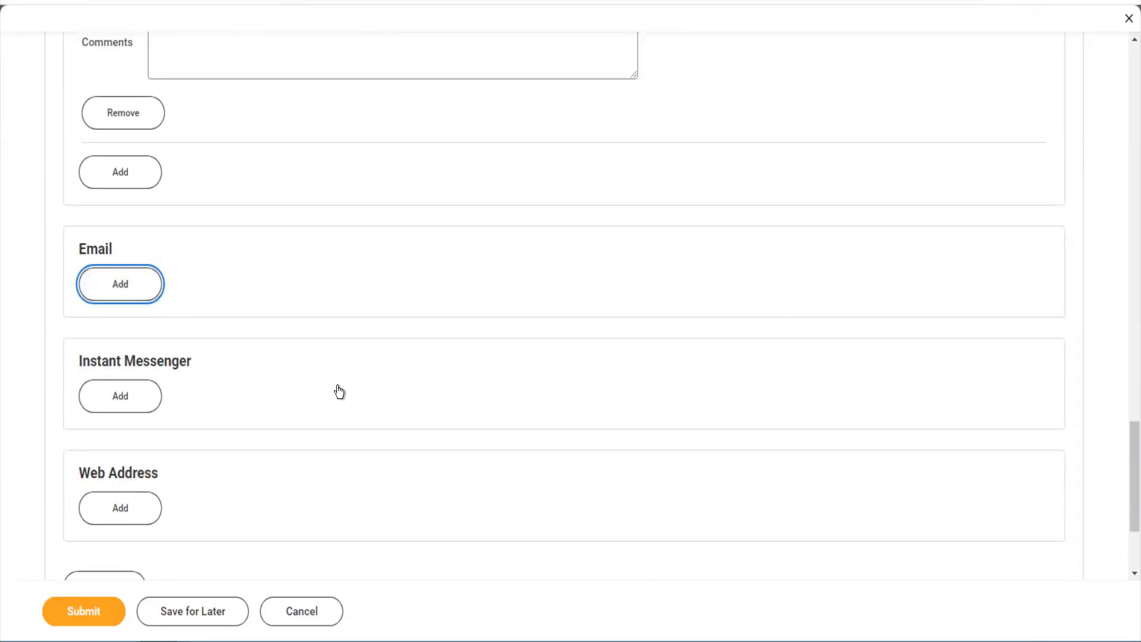
left_click(339, 393)
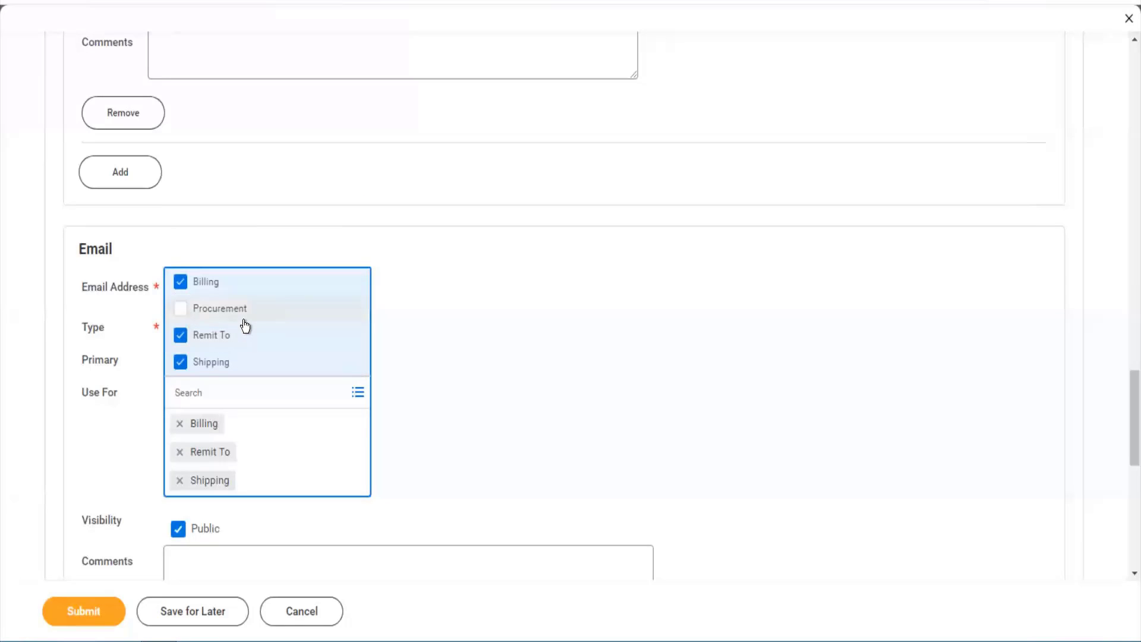
left_click(244, 320)
left_click(484, 373)
- Enter the customer's email address and mark it as the primary email
left_click(232, 288)
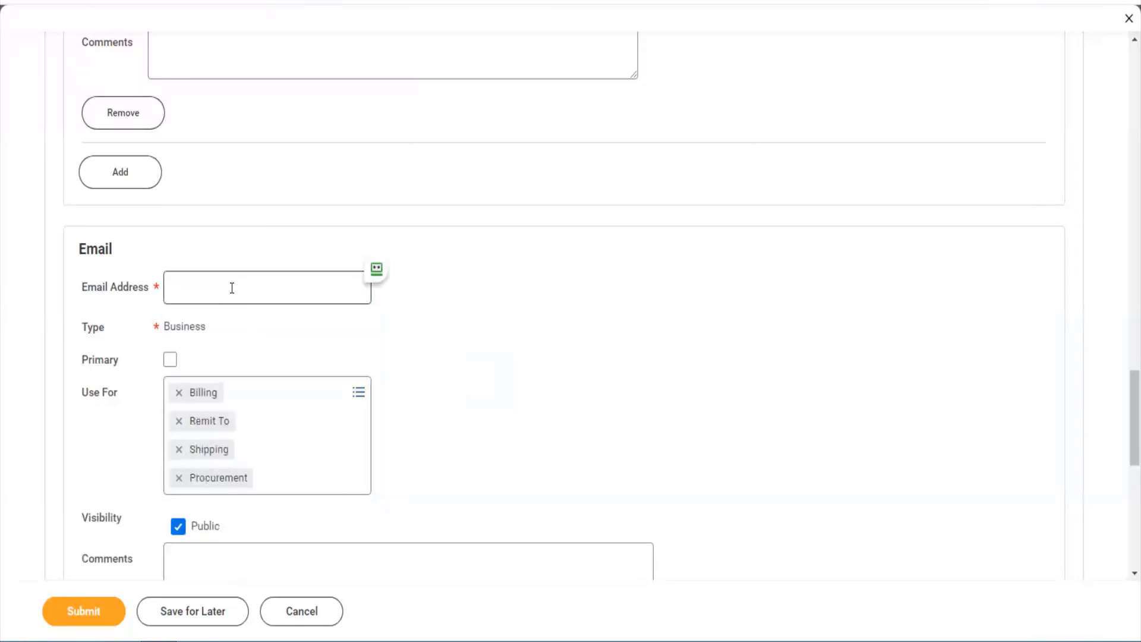
type("...")
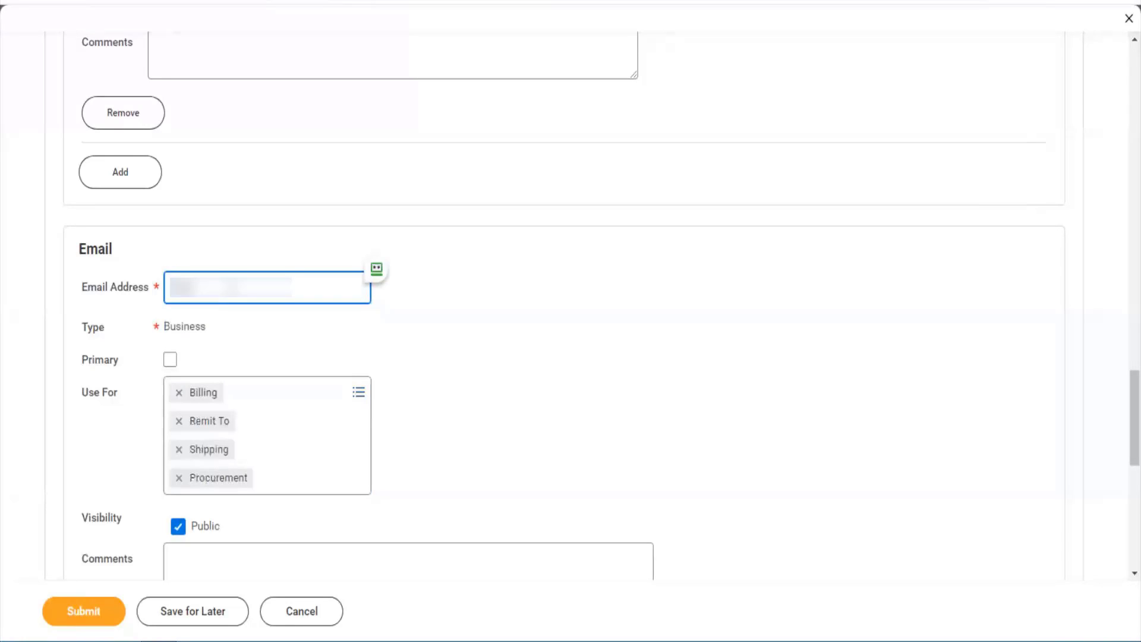
type("...")
type("????????????")
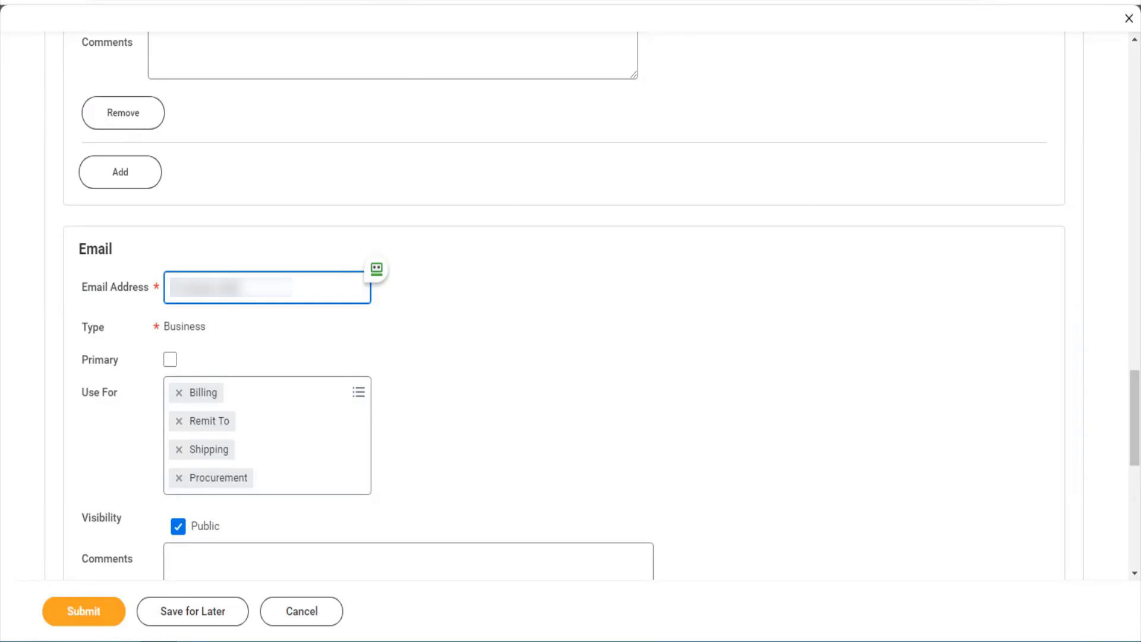
key("Tab")
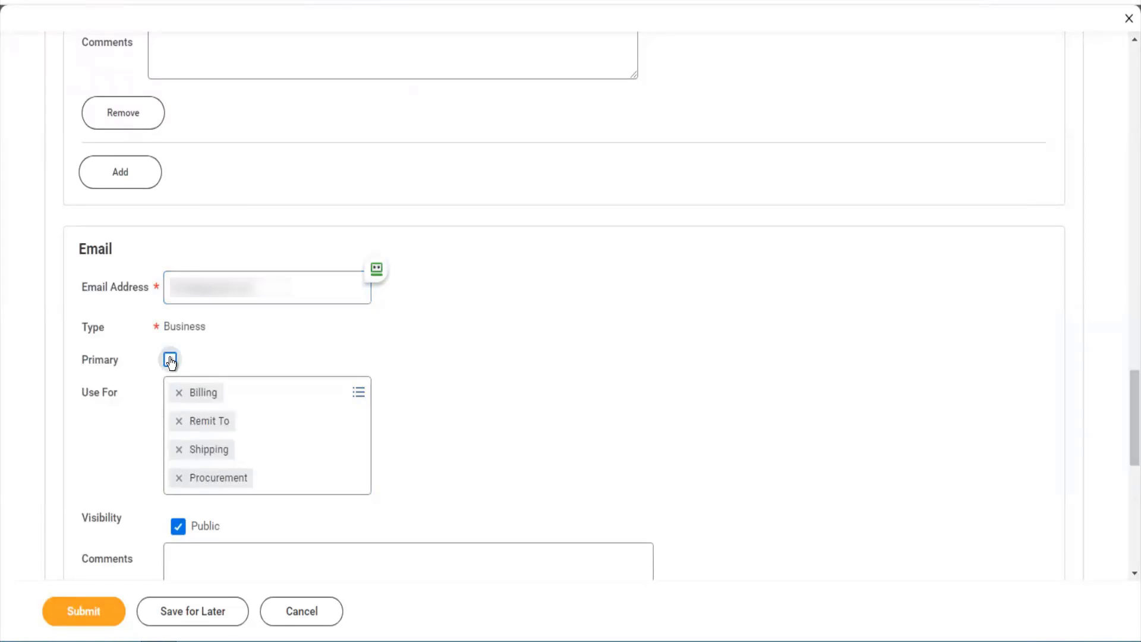
left_click(170, 360)
scroll(305, 450, "down", 4)
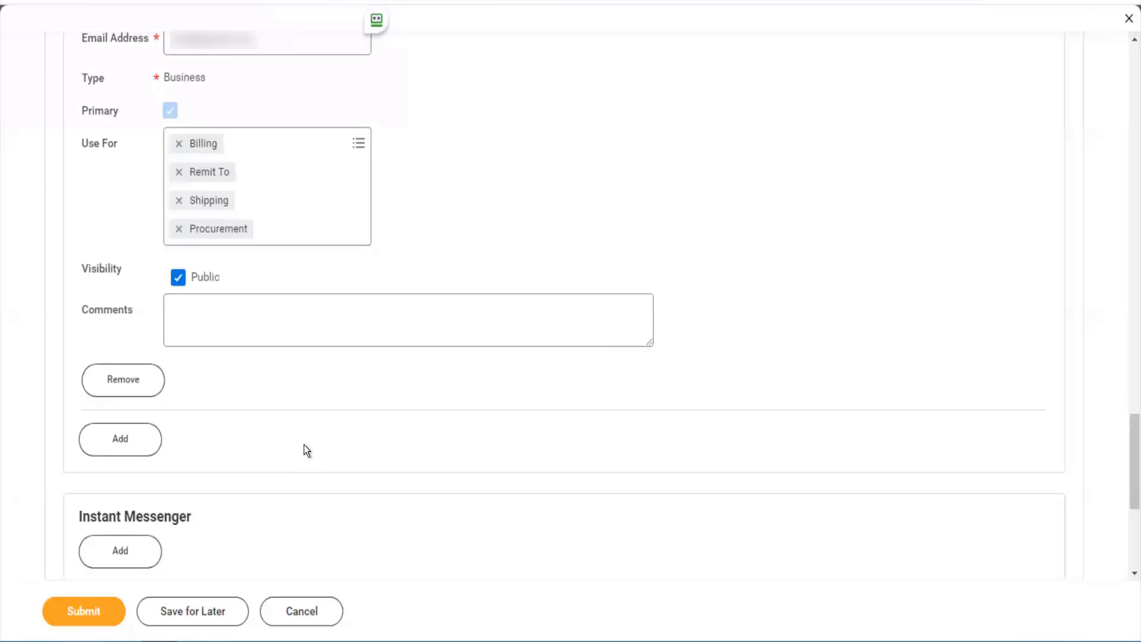
scroll(304, 446, "down", 5)
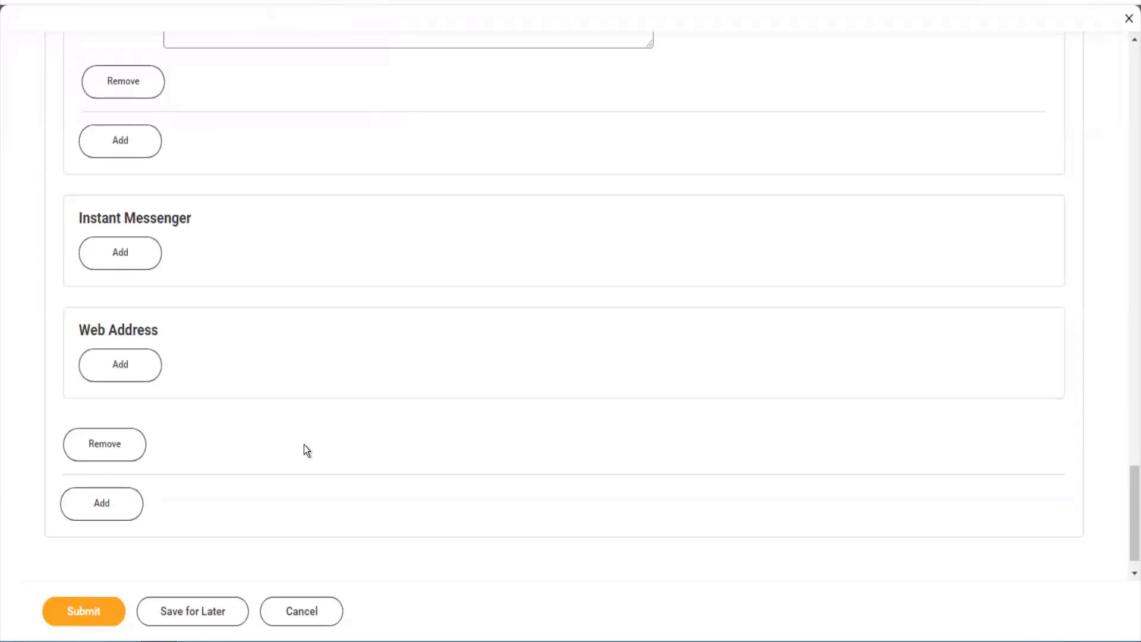
scroll(304, 450, "down", 1)
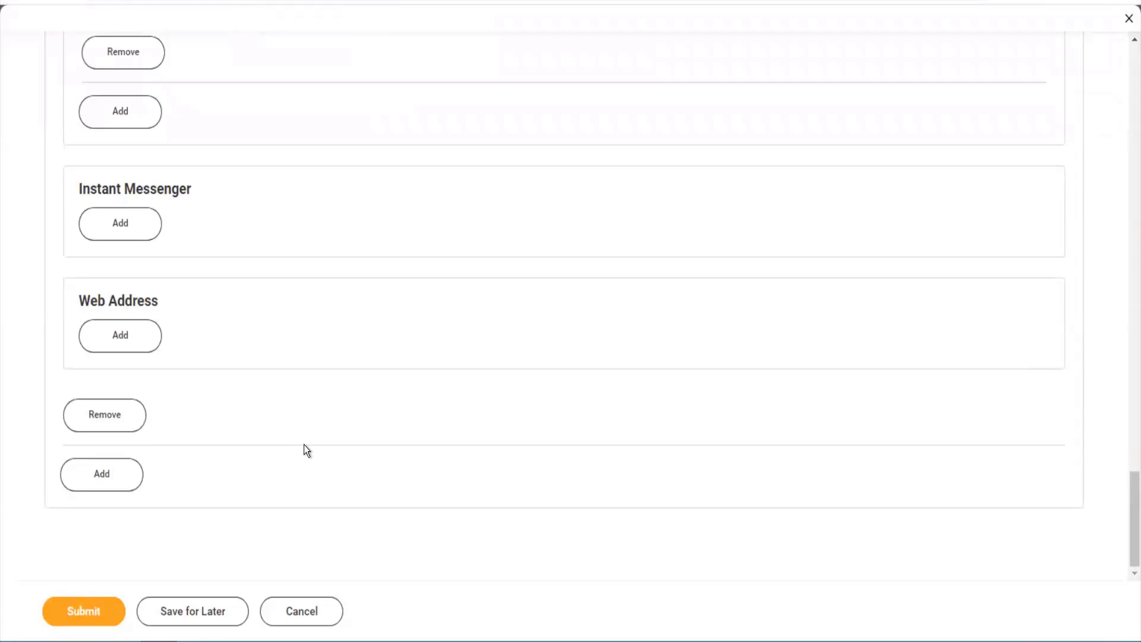
scroll(711, 372, "up", 15)
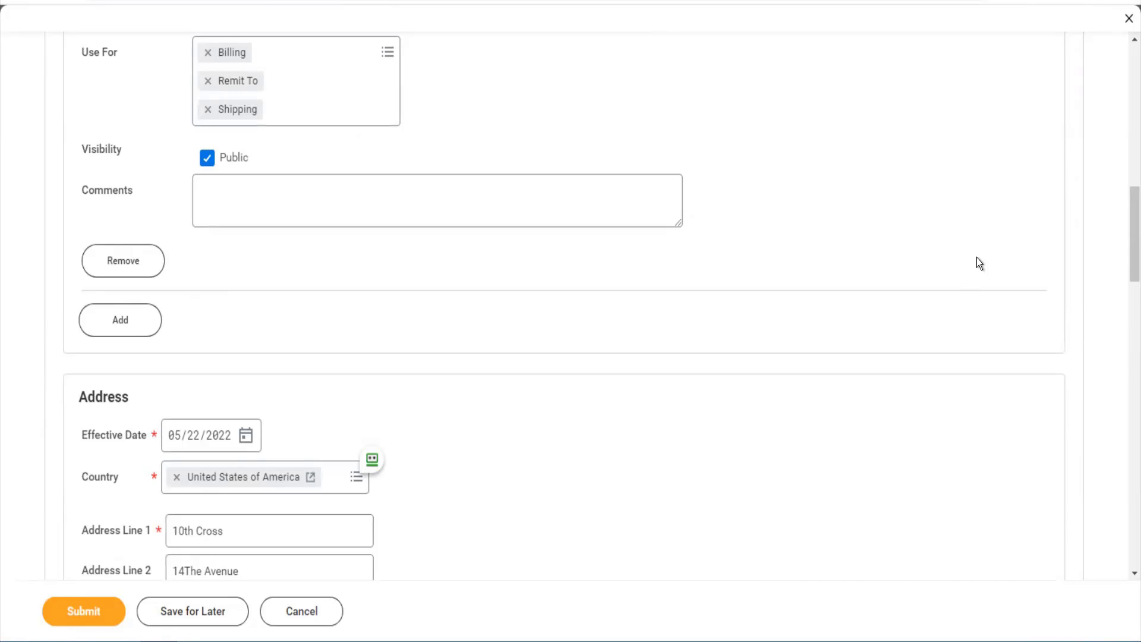
scroll(1126, 216, "up", 5)
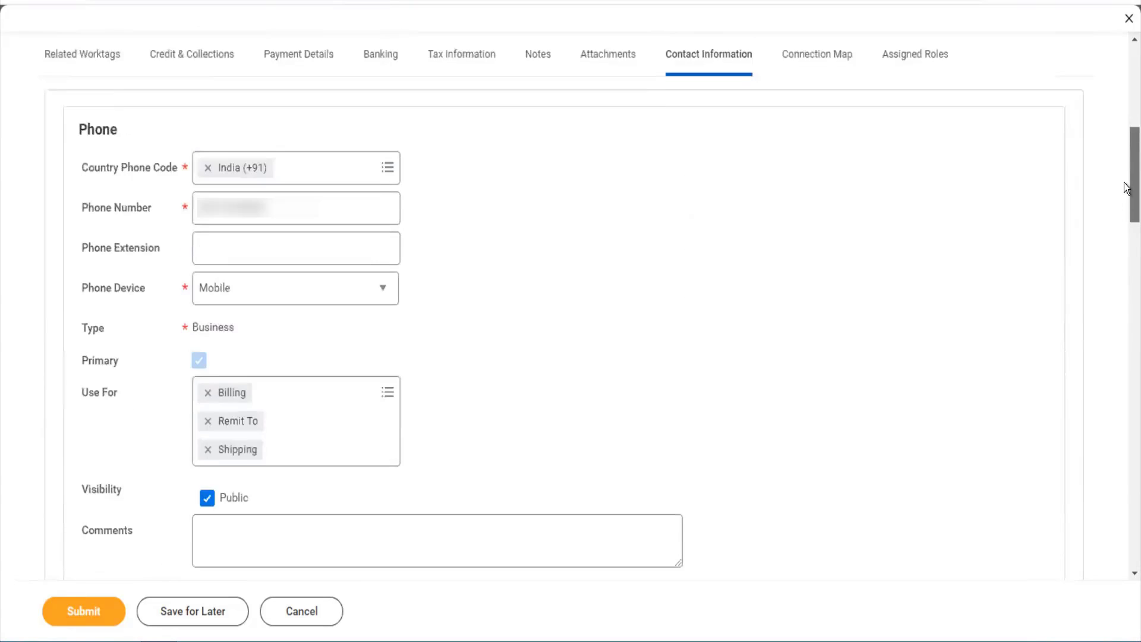
scroll(1126, 187, "up", 4)
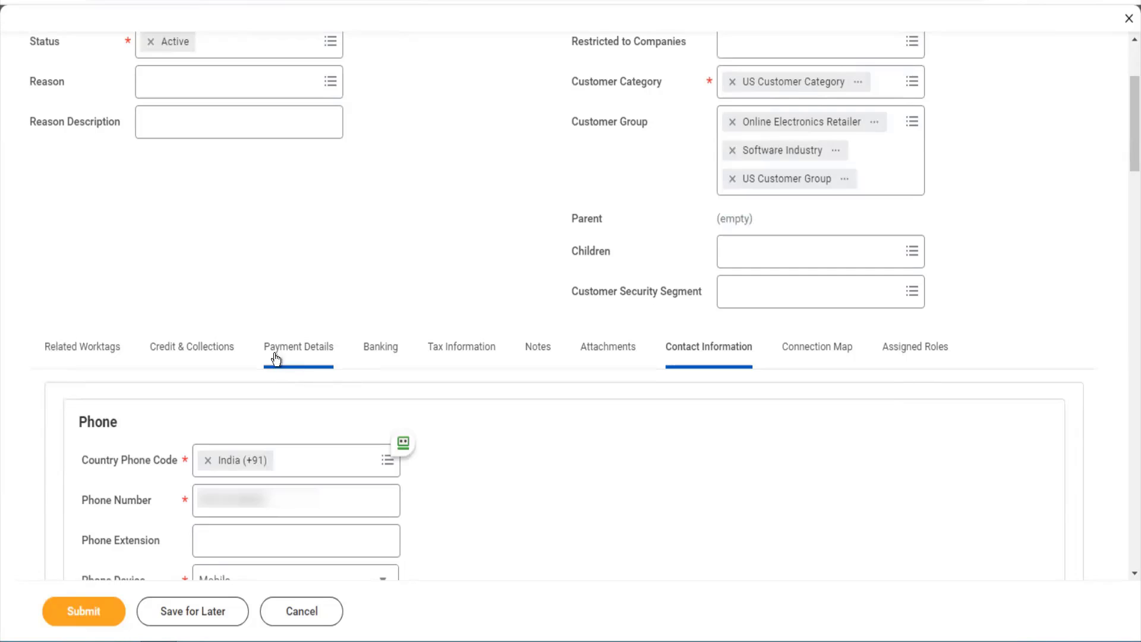
- On Credit & Collections, replace the invalid eight-digit DUNS Number with a nine-digit one
left_click(228, 350)
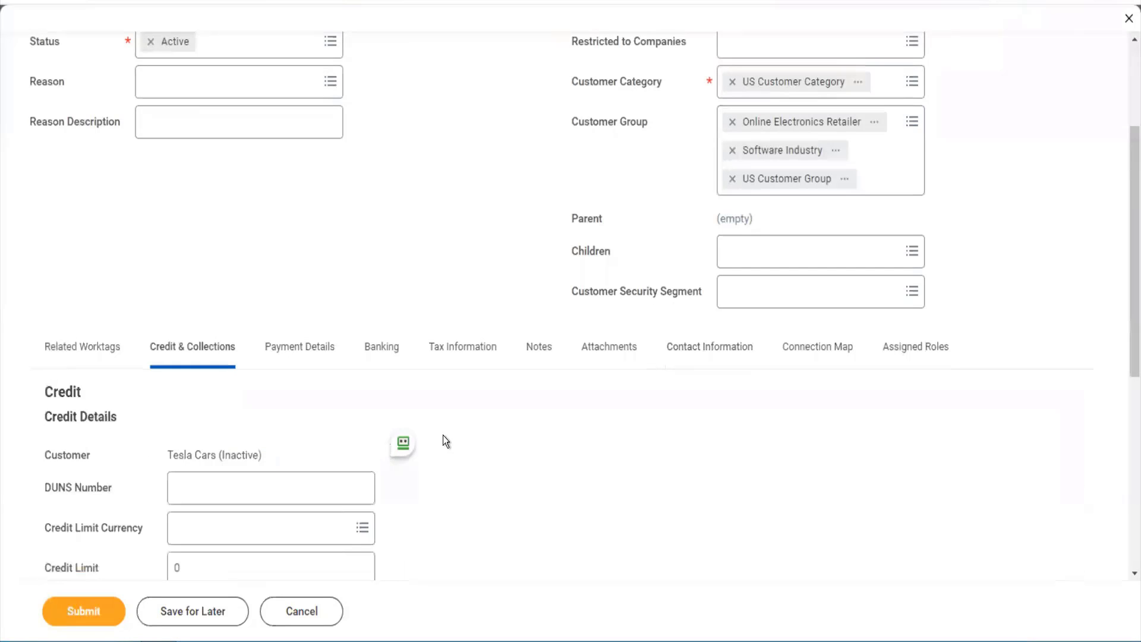
scroll(444, 435, "down", 3)
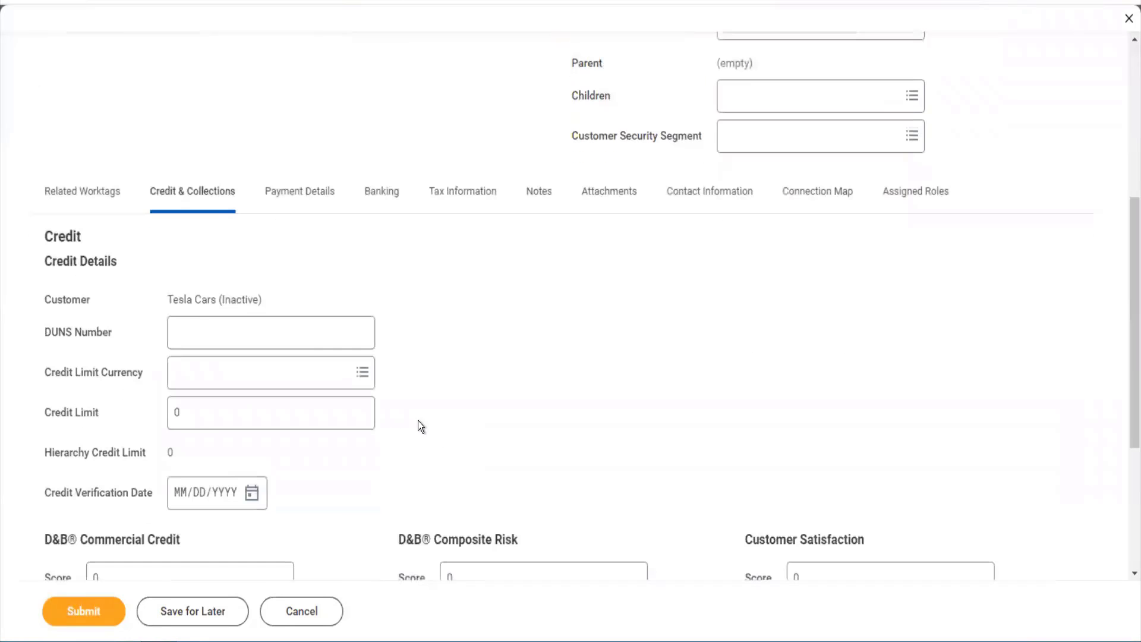
left_click(208, 326)
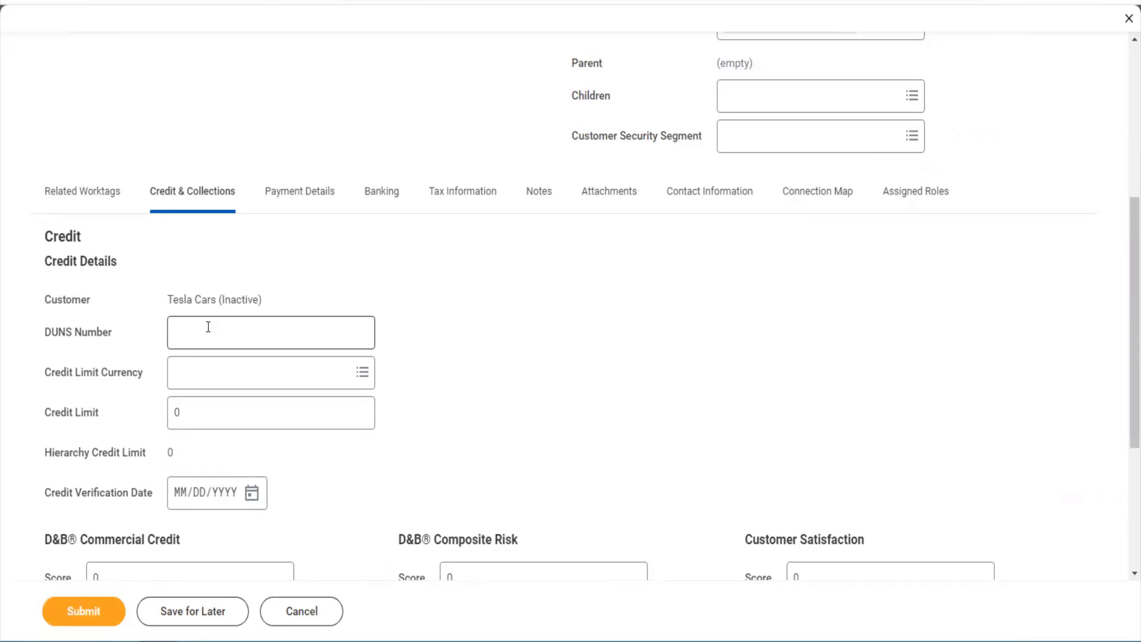
left_click(208, 327)
type("12345678")
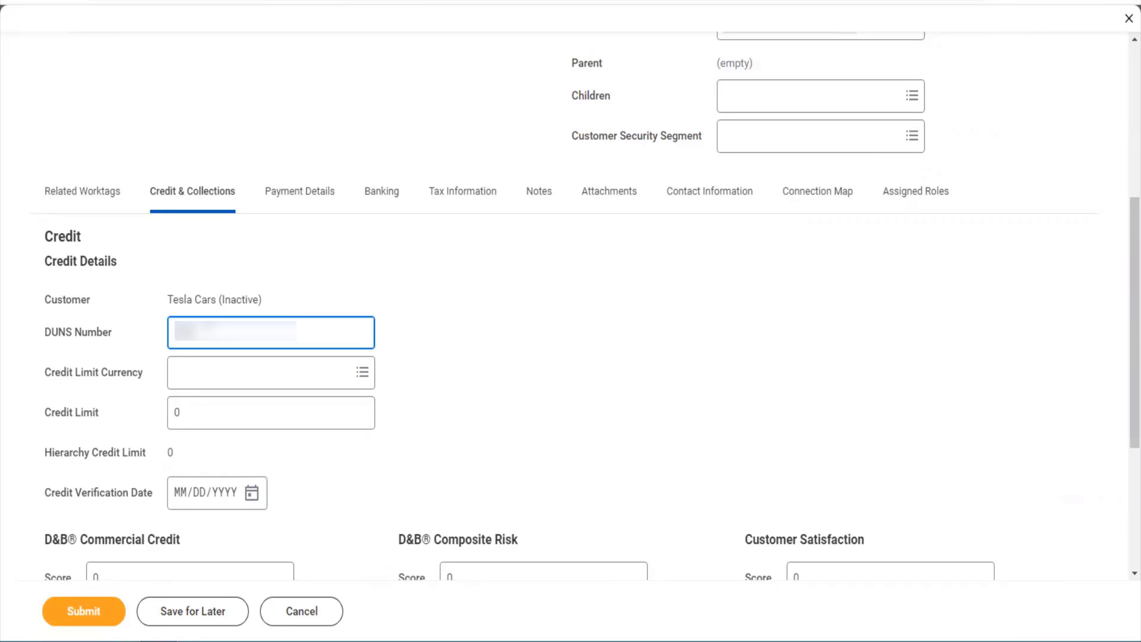
left_click(206, 352)
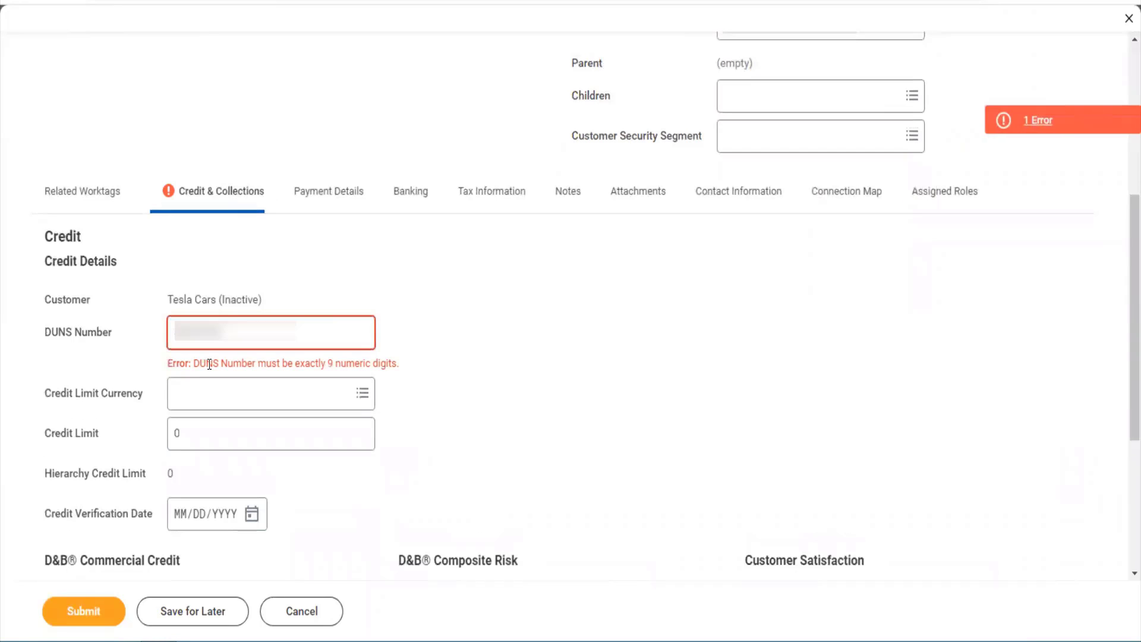
left_click(262, 316)
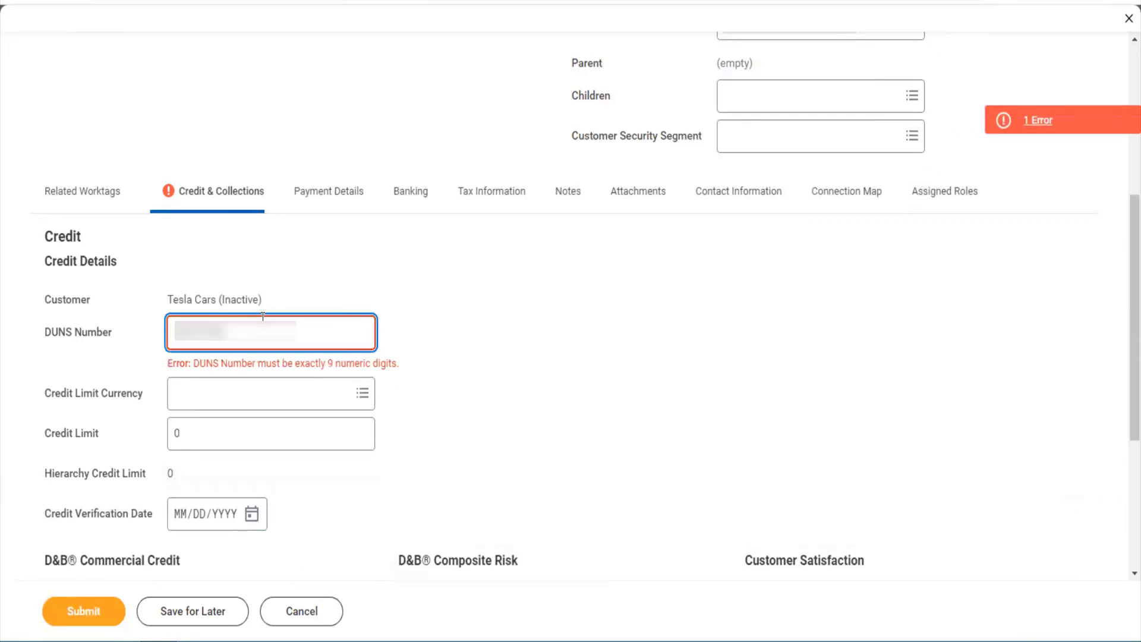
key("BackSpace")
key("BackSpace")
key("BackSpace")
key("BackSpace")
key("BackSpace")
key("BackSpace")
key("BackSpace")
key("BackSpace")
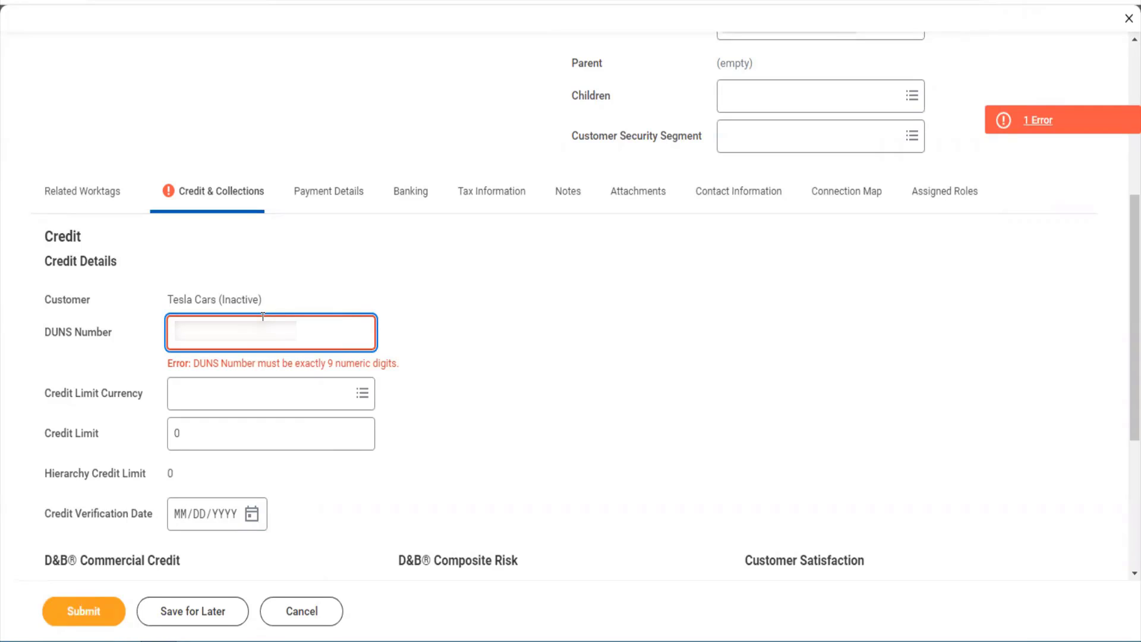
type("23456789")
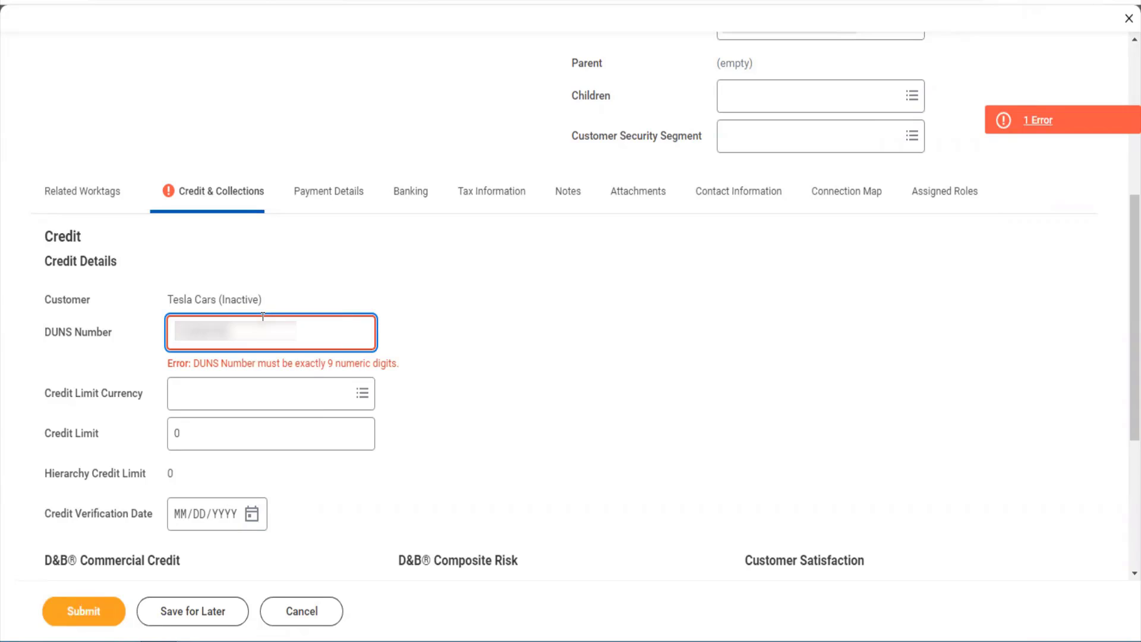
key("Tab")
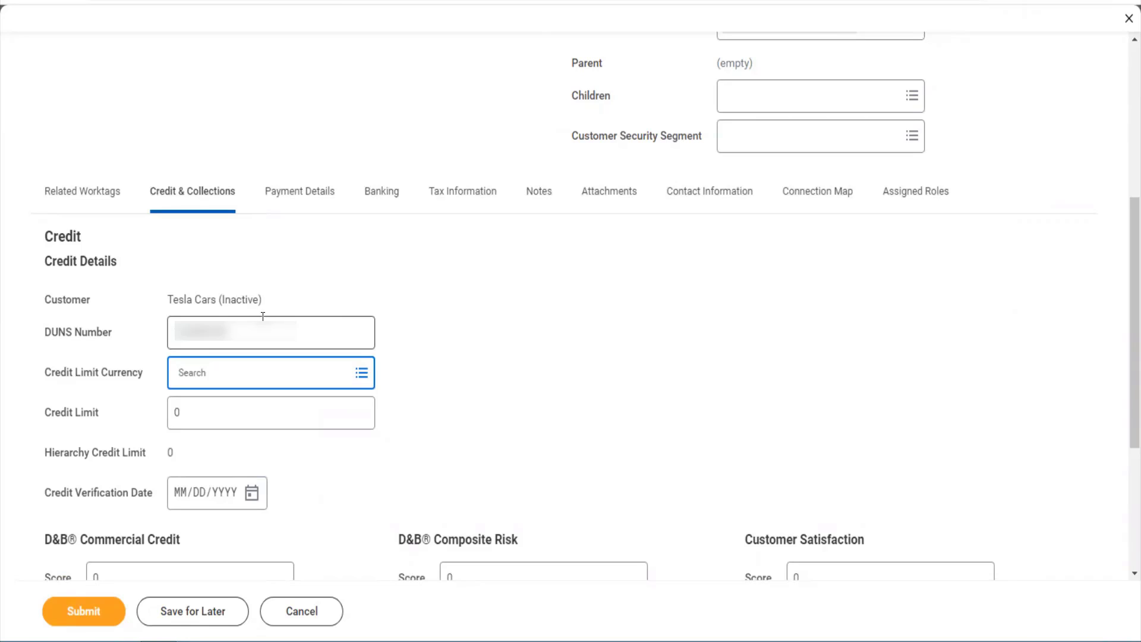
- Set the credit limit currency to USD and the credit limit to 52,000.00
type("usd")
key("Return")
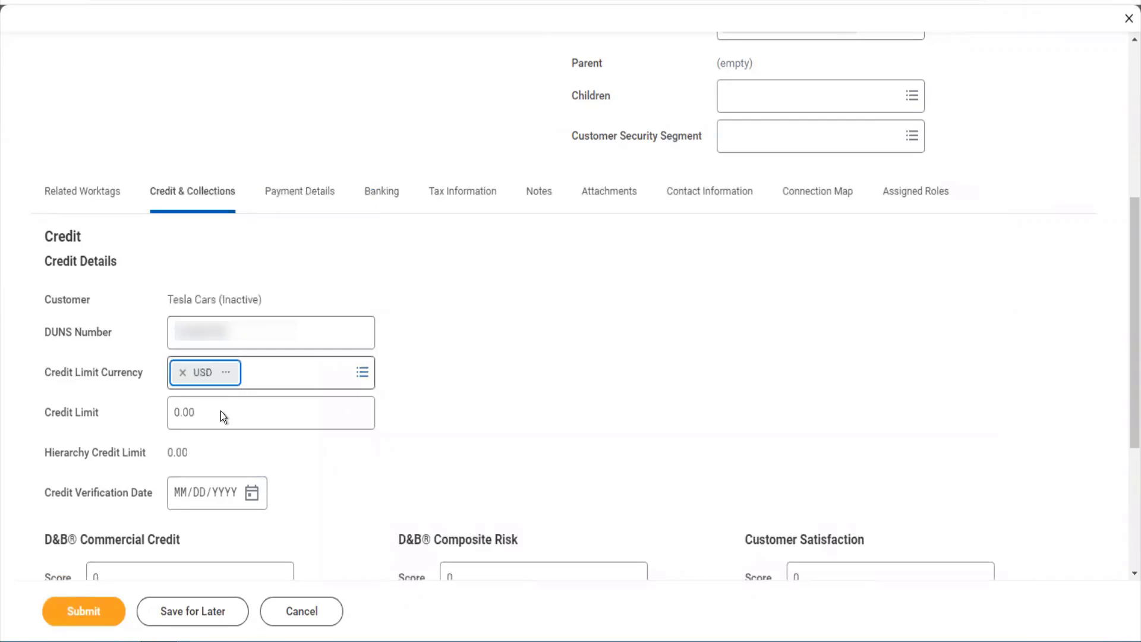
left_click(220, 413)
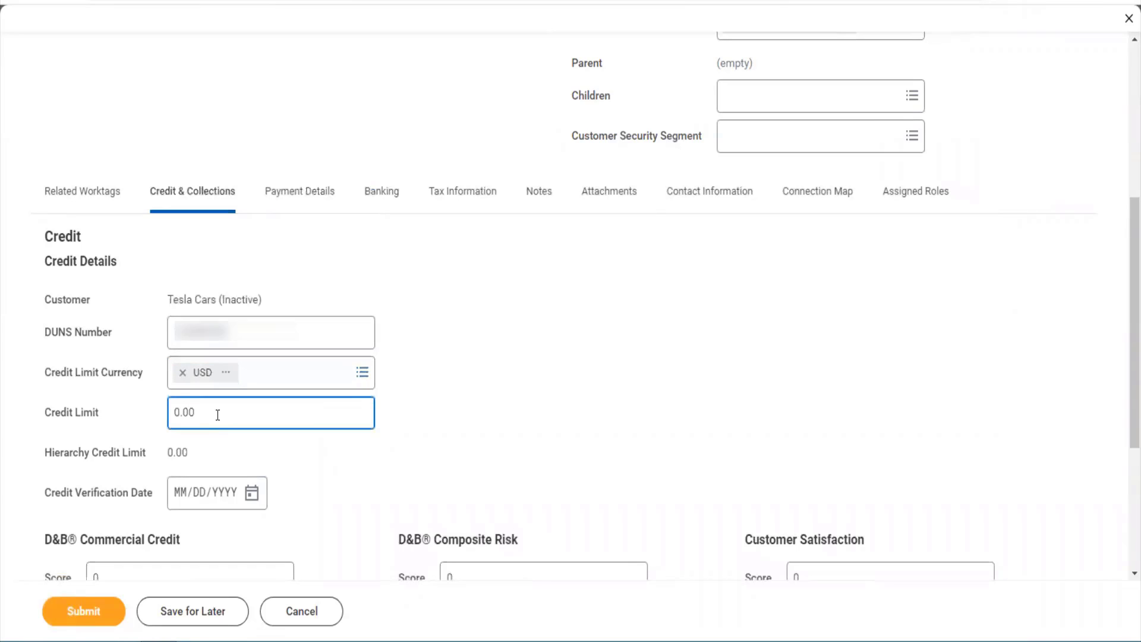
double_click(185, 411)
left_click(200, 419)
key("BackSpace")
key("BackSpace")
key("BackSpace")
key("BackSpace")
type("52000")
key("Tab")
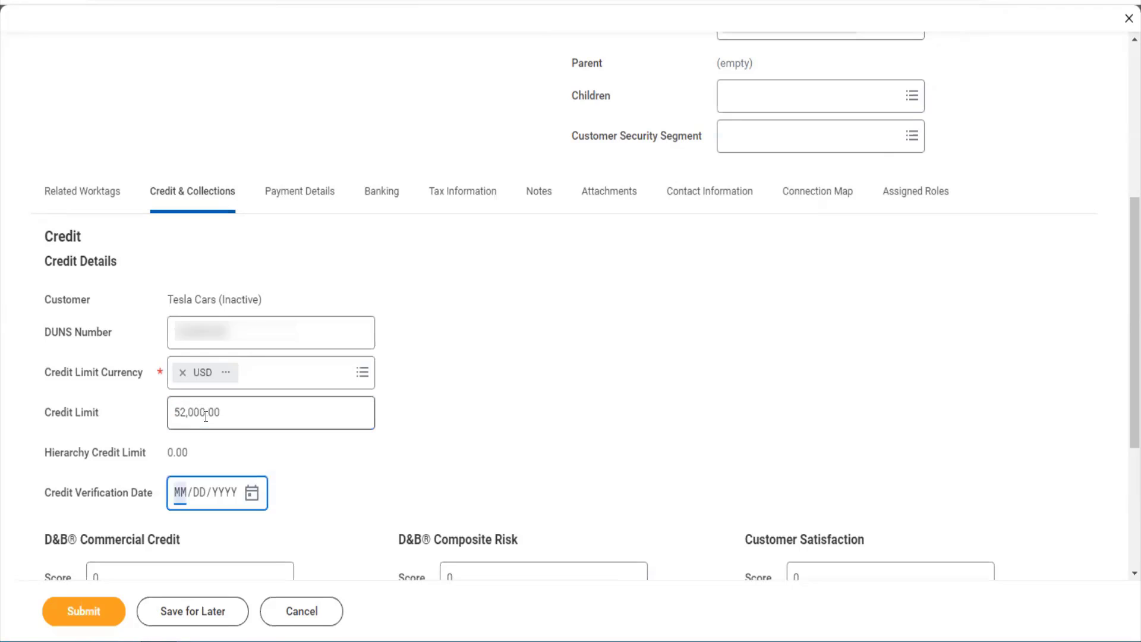
- Submit the edited Tesla Cars customer details
scroll(334, 461, "down", 2)
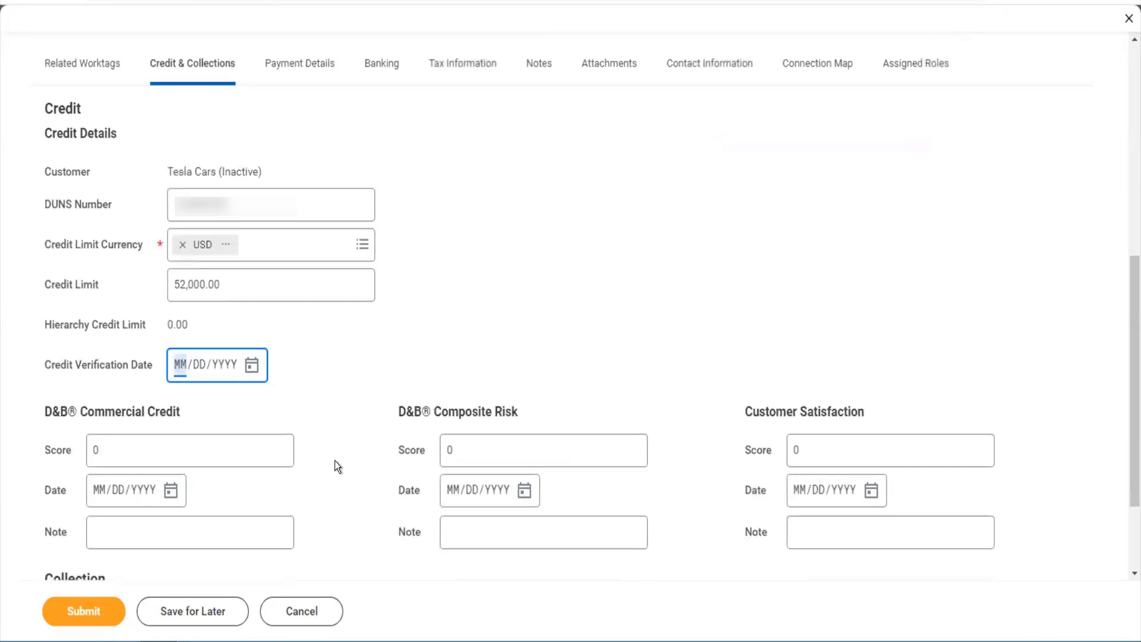
scroll(334, 462, "down", 2)
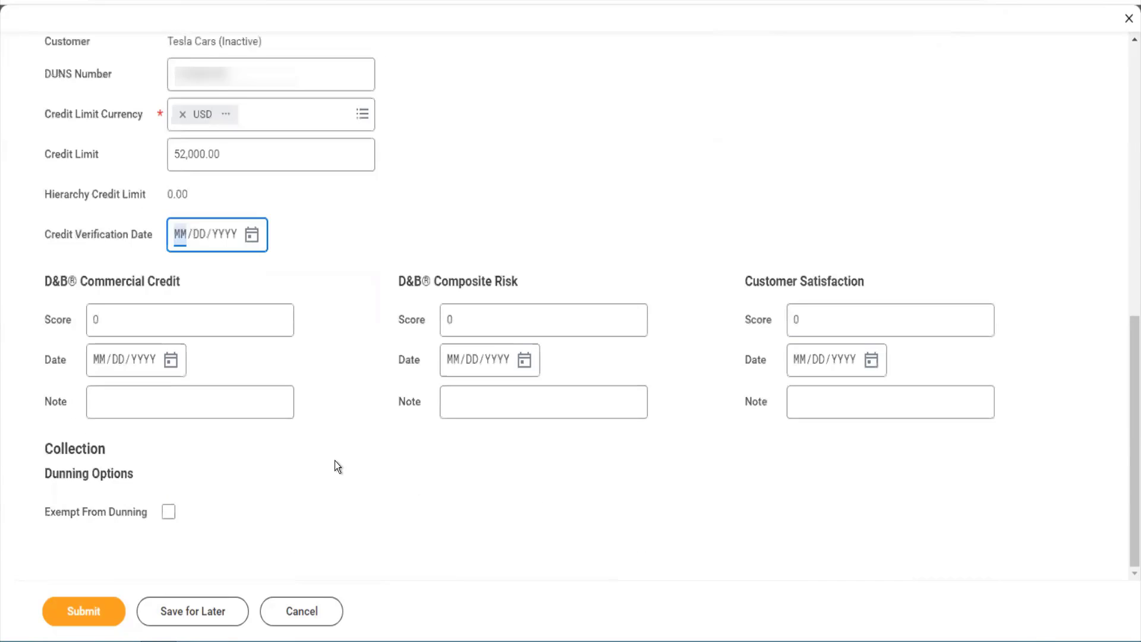
left_click(334, 461)
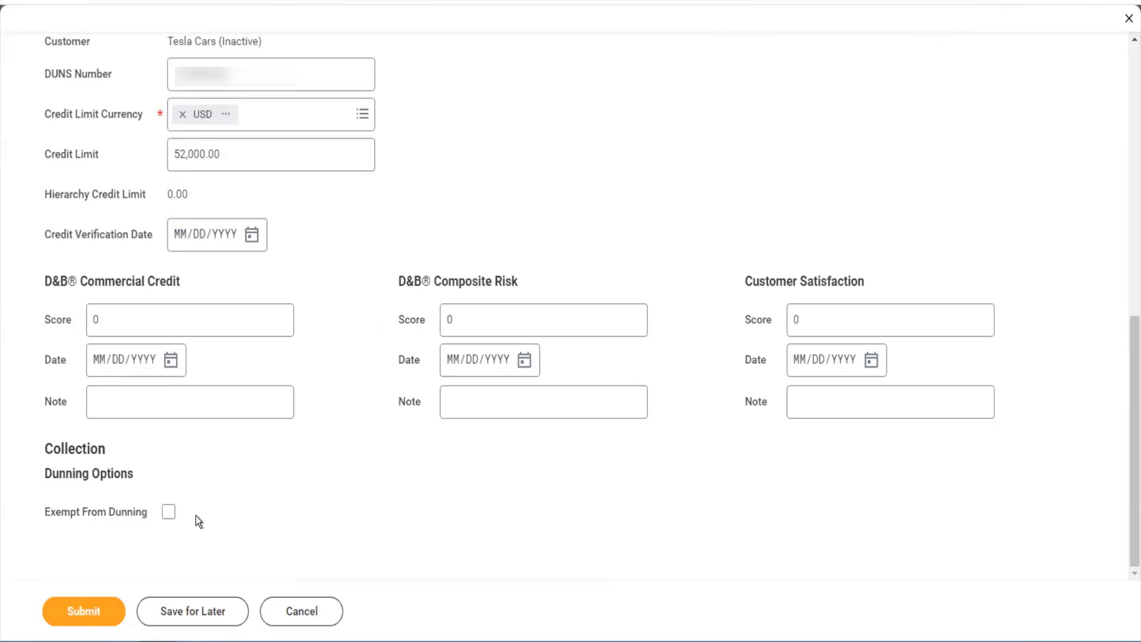
left_click(83, 612)
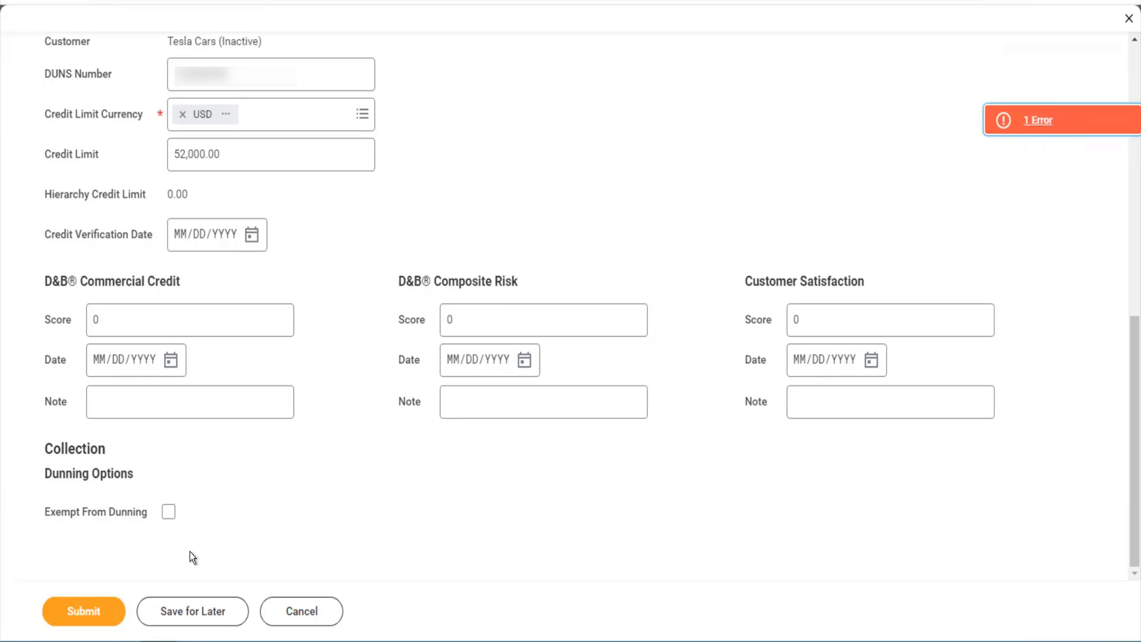
- Check the reported error, fix the Banking tab's IFSC Code field, and resubmit the customer edits
left_click(1025, 118)
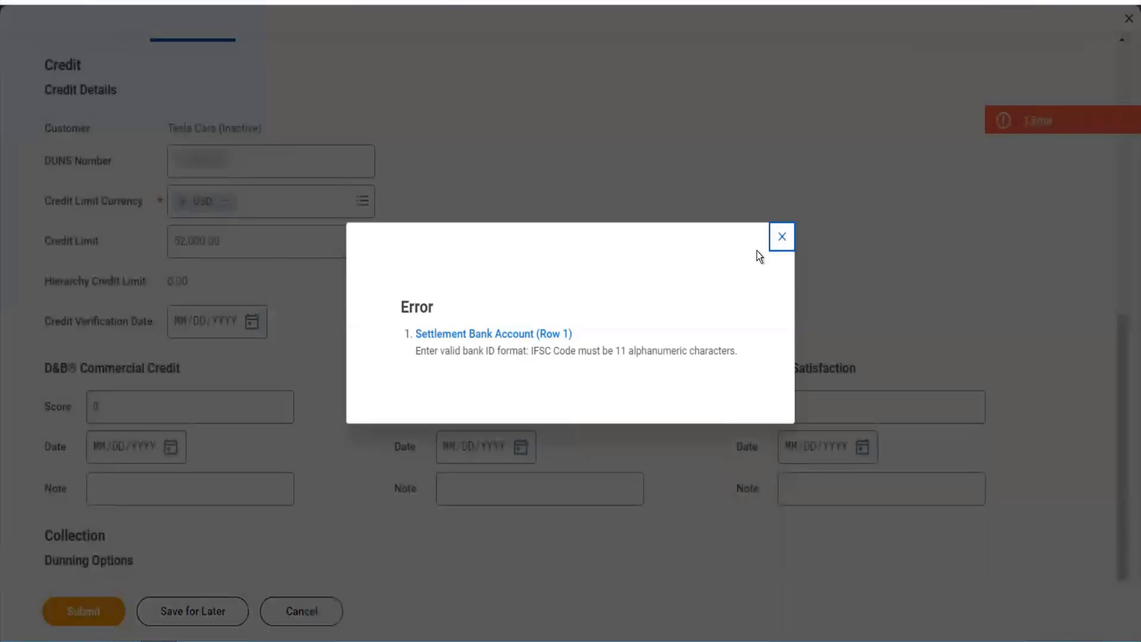
left_click(779, 236)
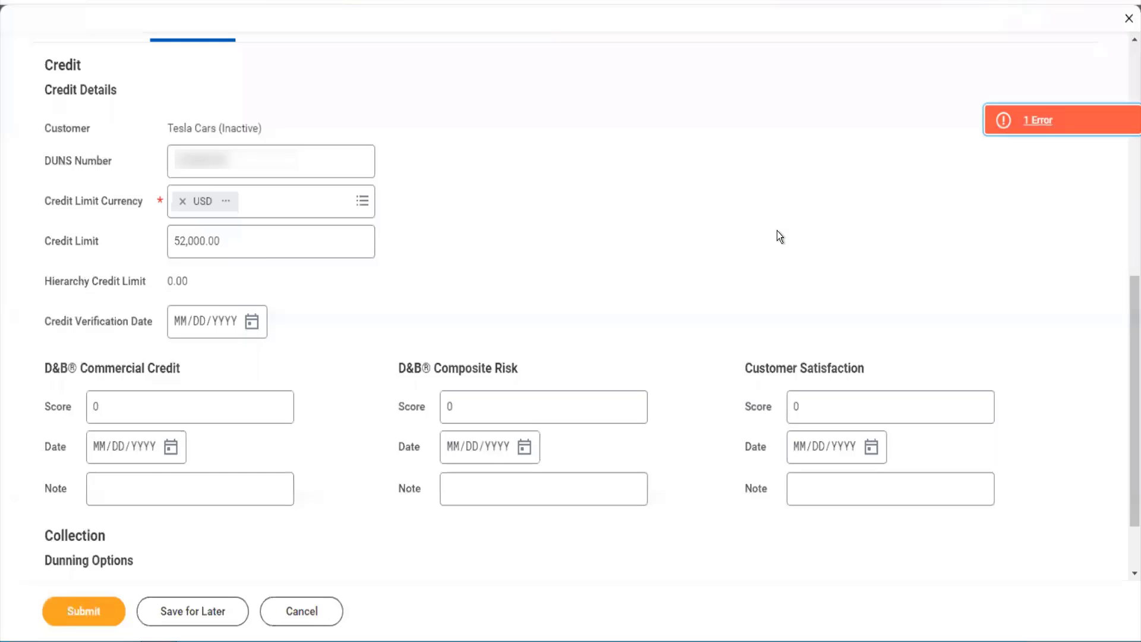
scroll(751, 318, "up", 8)
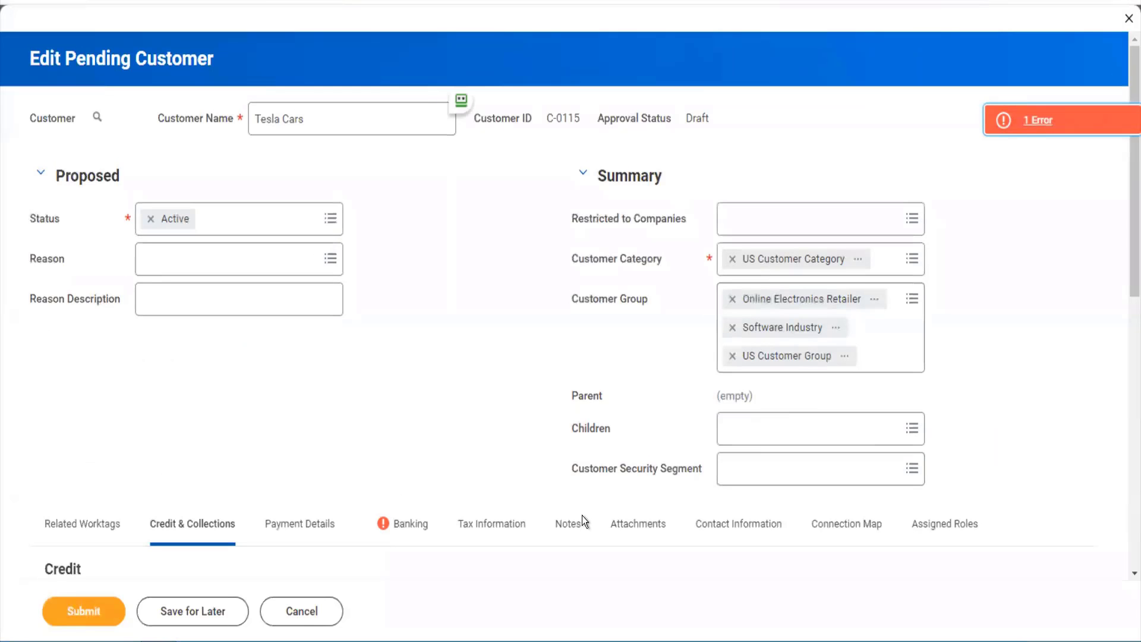
left_click(408, 532)
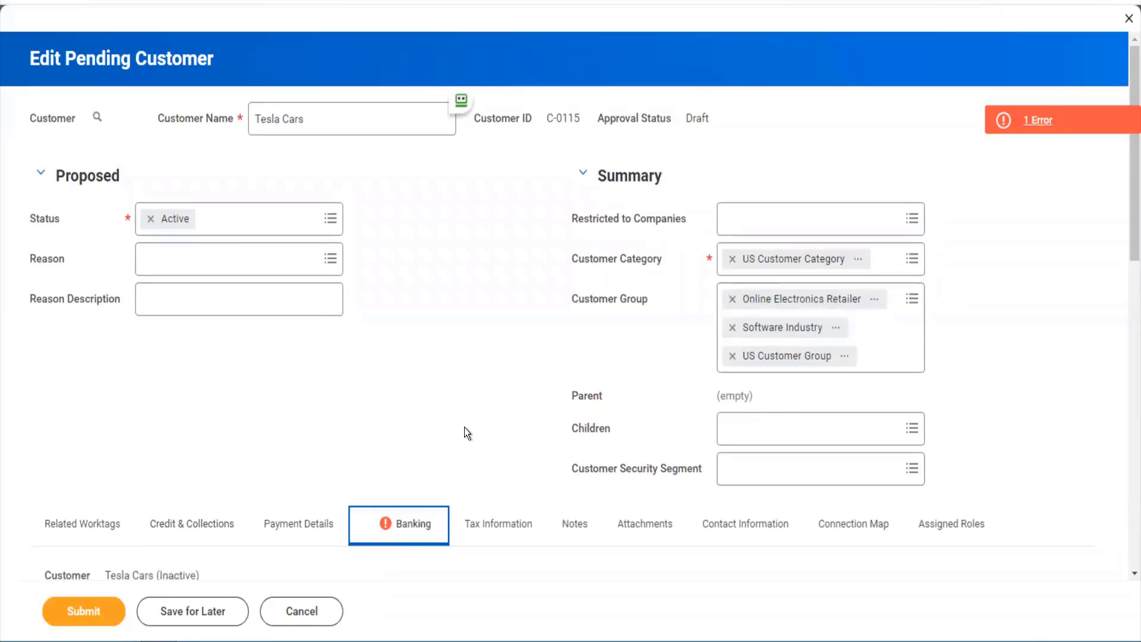
scroll(722, 482, "down", 8)
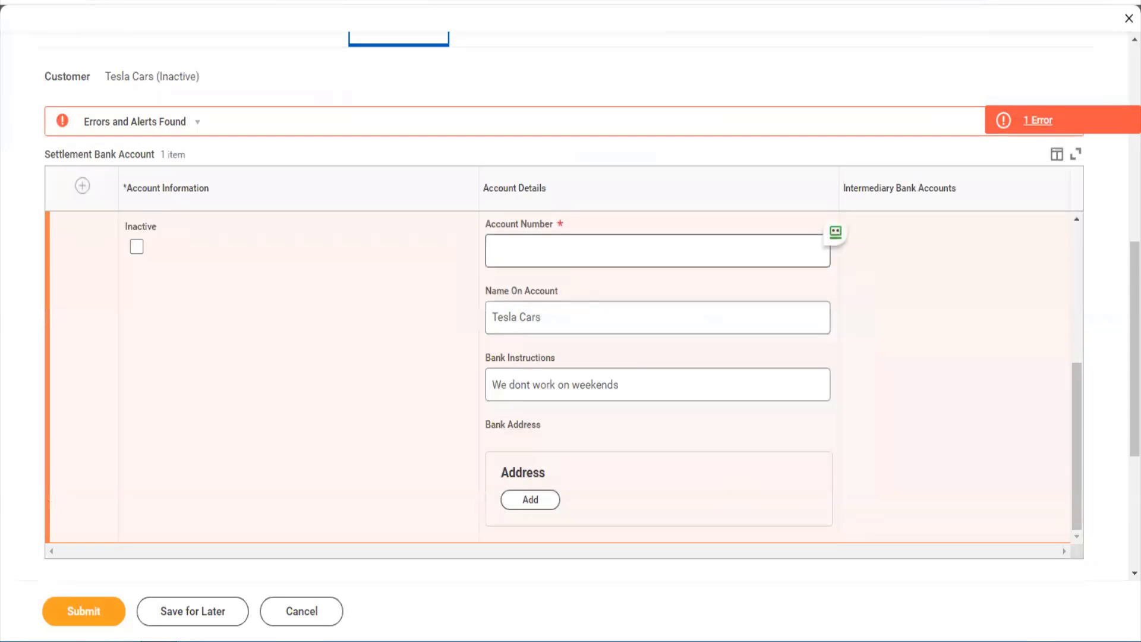
scroll(576, 247, "up", 5)
left_click(657, 323)
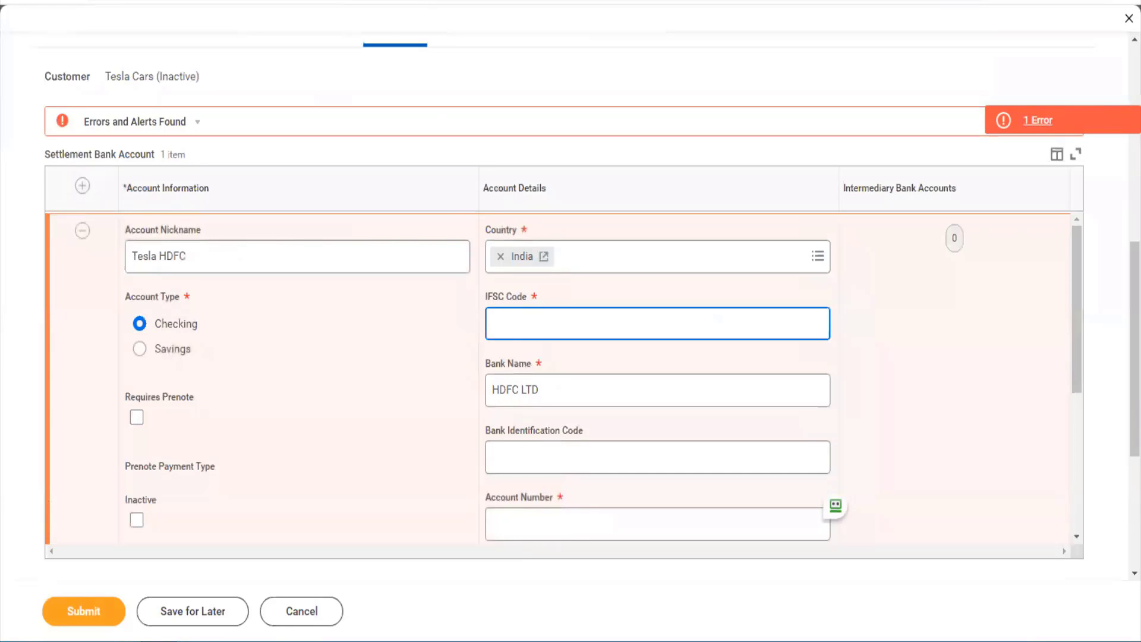
key("Tab")
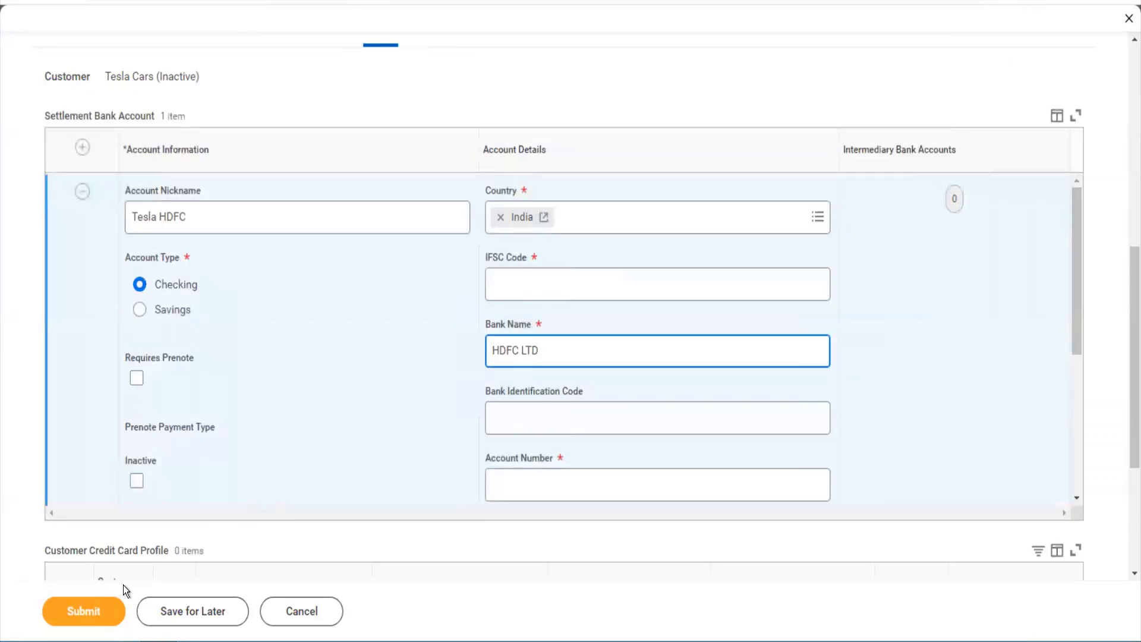
left_click(109, 611)
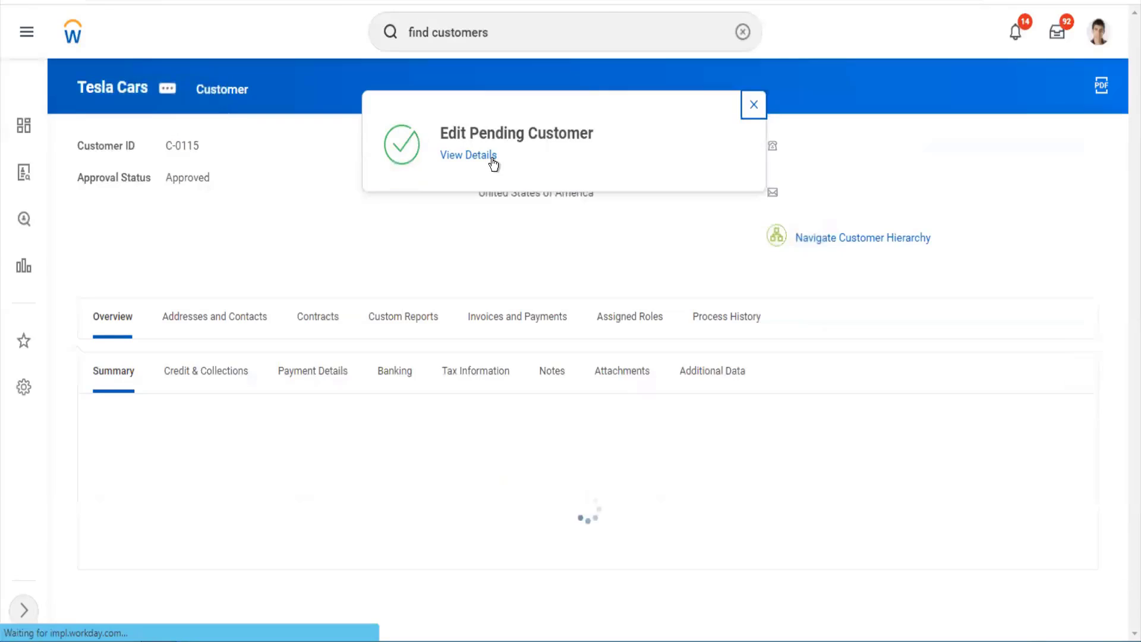
- Review the completed Edit Pending Customer details and process, then open the Tesla Cars profile (C-0115)
left_click(492, 157)
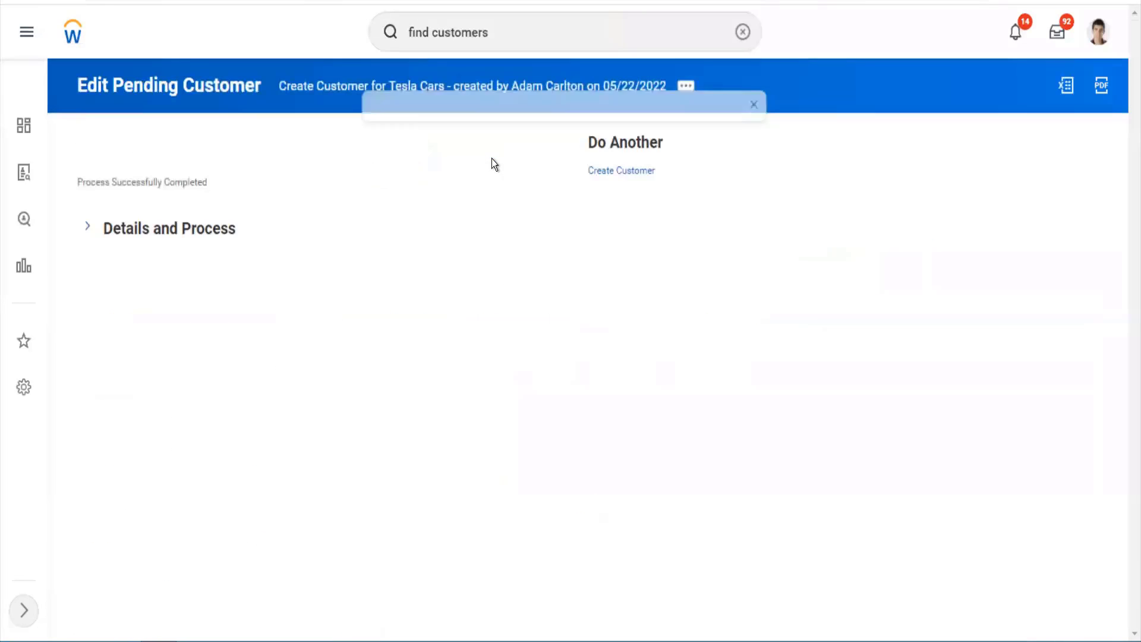
left_click(189, 237)
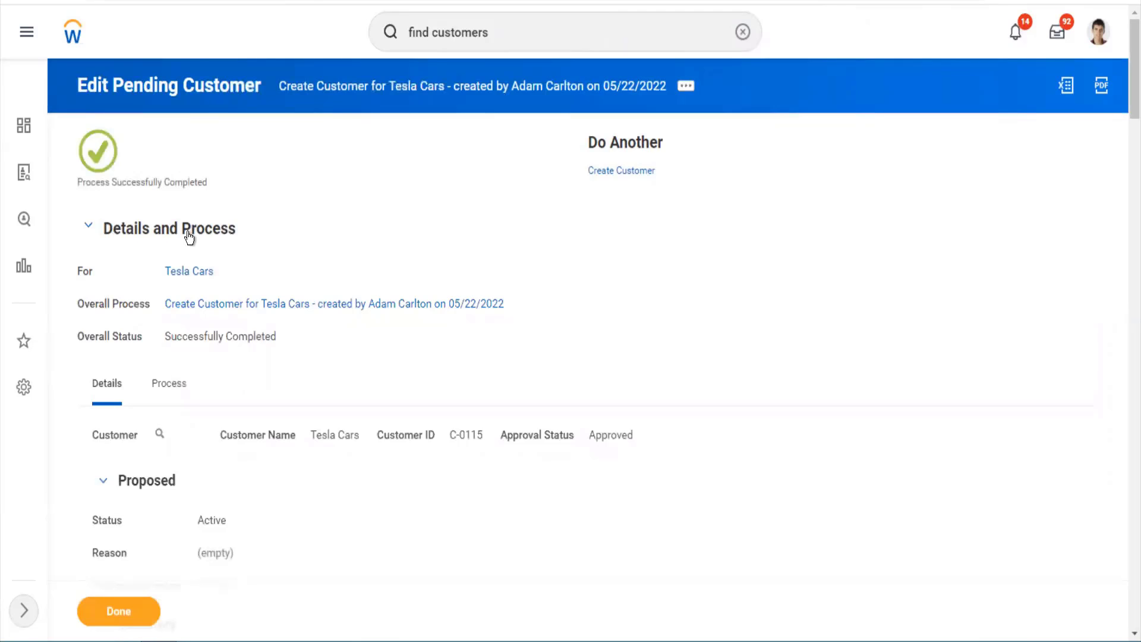
left_click(189, 274)
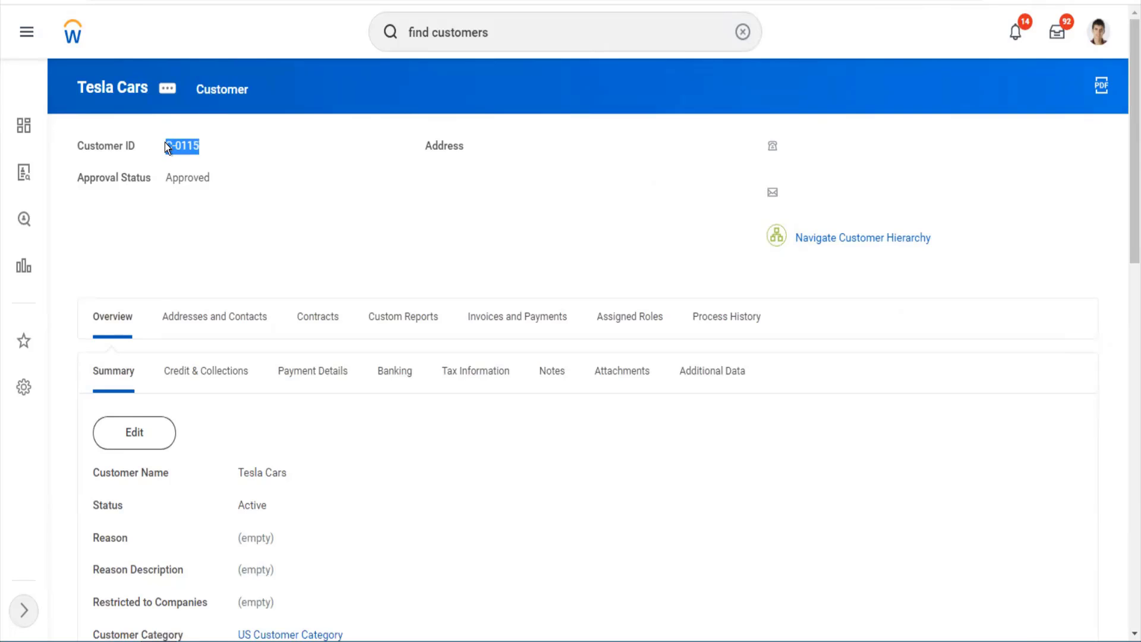
- Replace Tesla Cars' Customer_Reference_ID value with the new shortened reference ID and save it
left_click(170, 89)
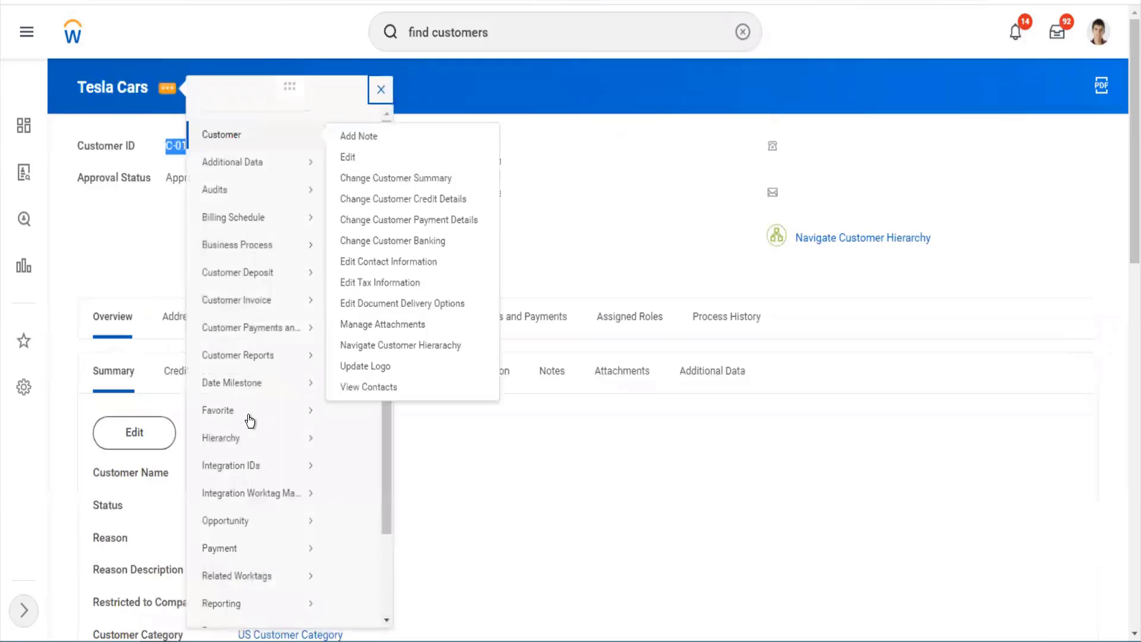
mouse_move(292, 480)
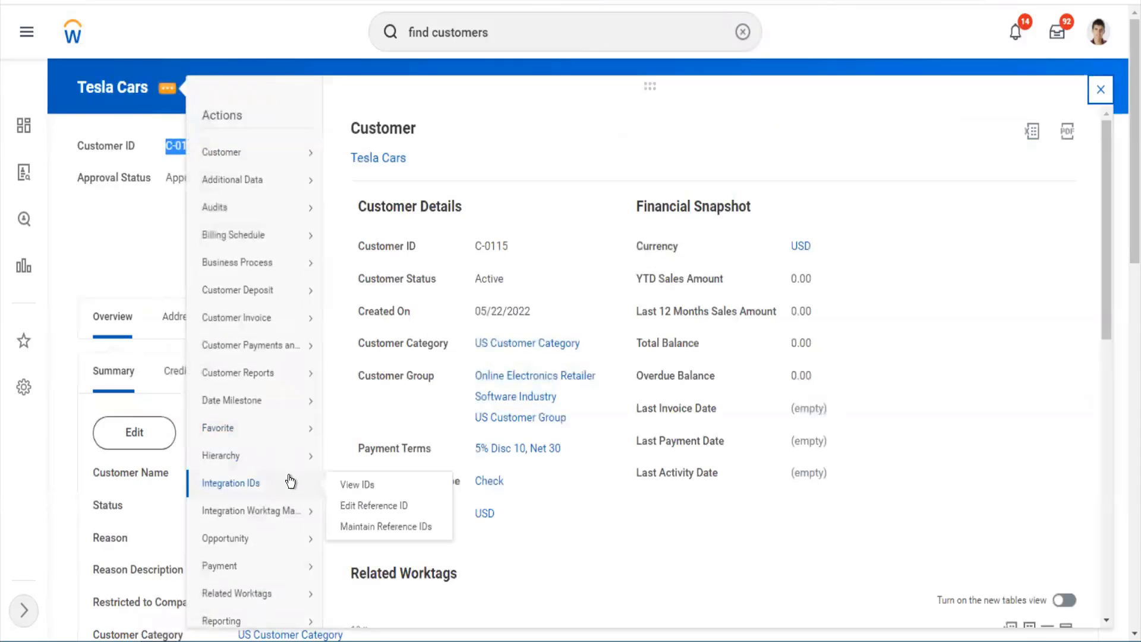
left_click(362, 506)
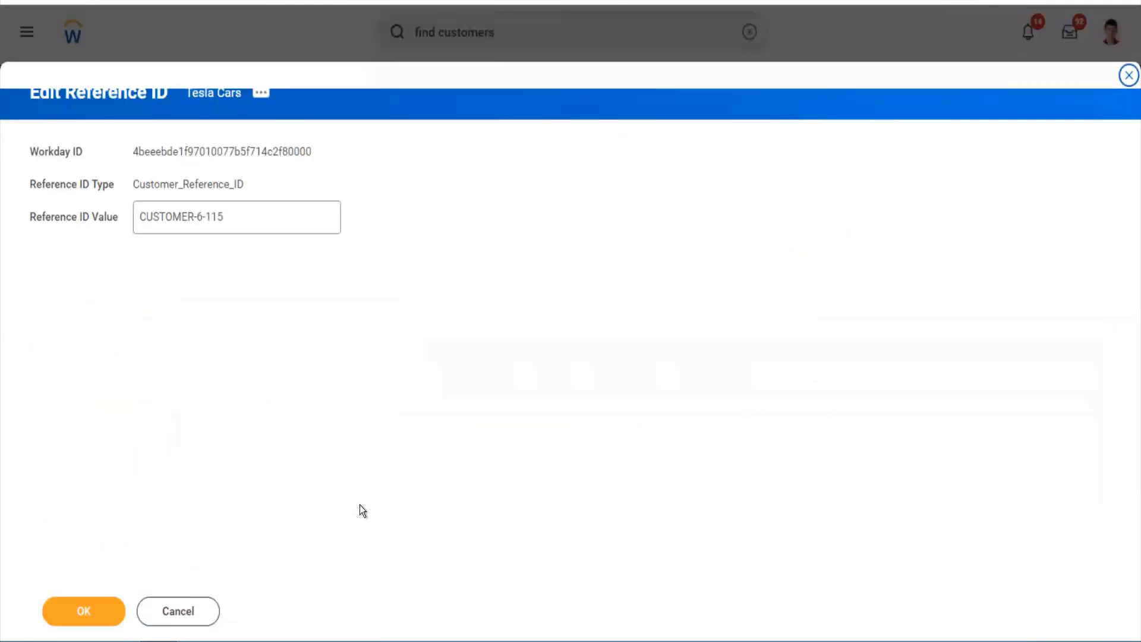
left_click_drag(234, 215, 123, 183)
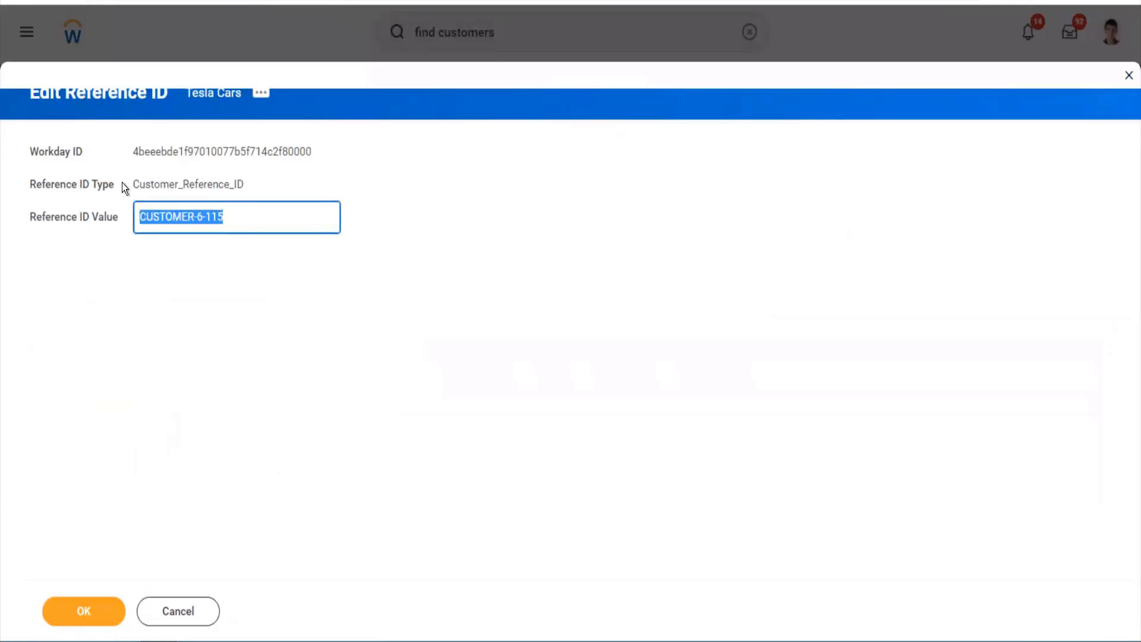
type("Customer ID C-0115")
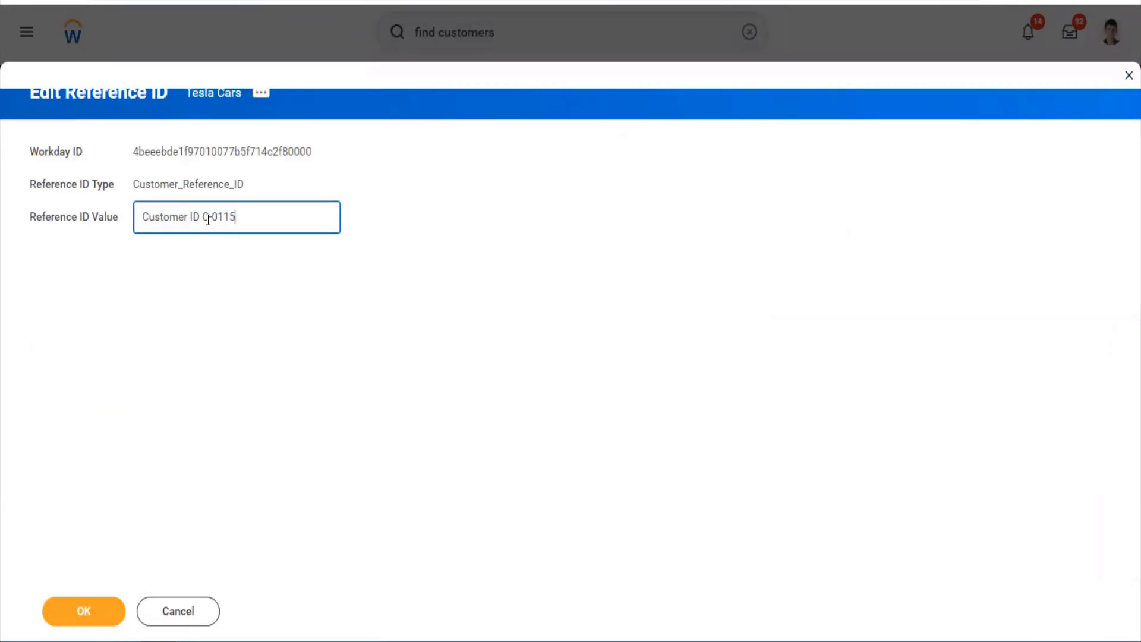
left_click(202, 218)
key("BackSpace")
key("BackSpace")
key("BackSpace")
key("BackSpace")
key("BackSpace")
key("BackSpace")
key("BackSpace")
key("BackSpace")
key("BackSpace")
key("BackSpace")
key("BackSpace")
key("BackSpace")
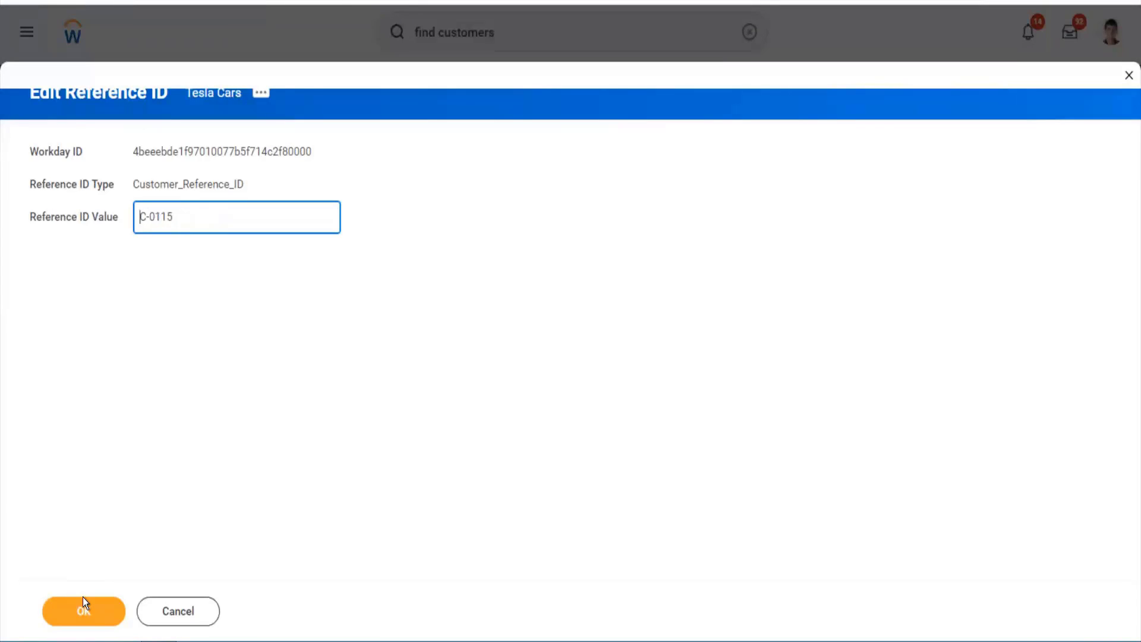
left_click(84, 606)
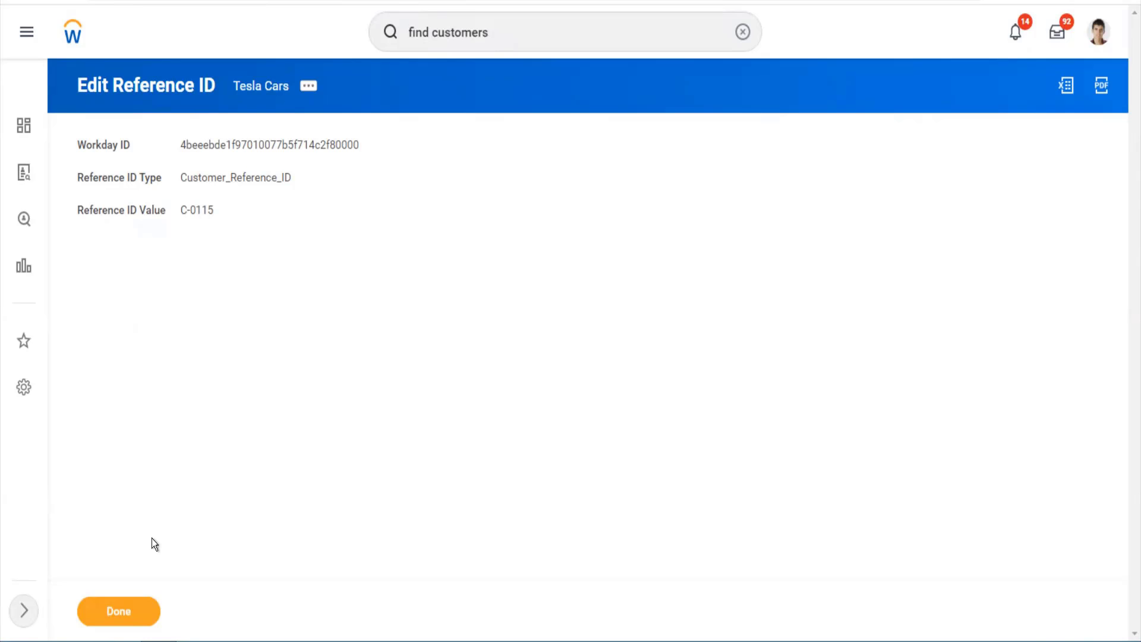
- Finish the task, reopen Tesla Cars from the customer hierarchy, and review its Summary details
left_click(130, 618)
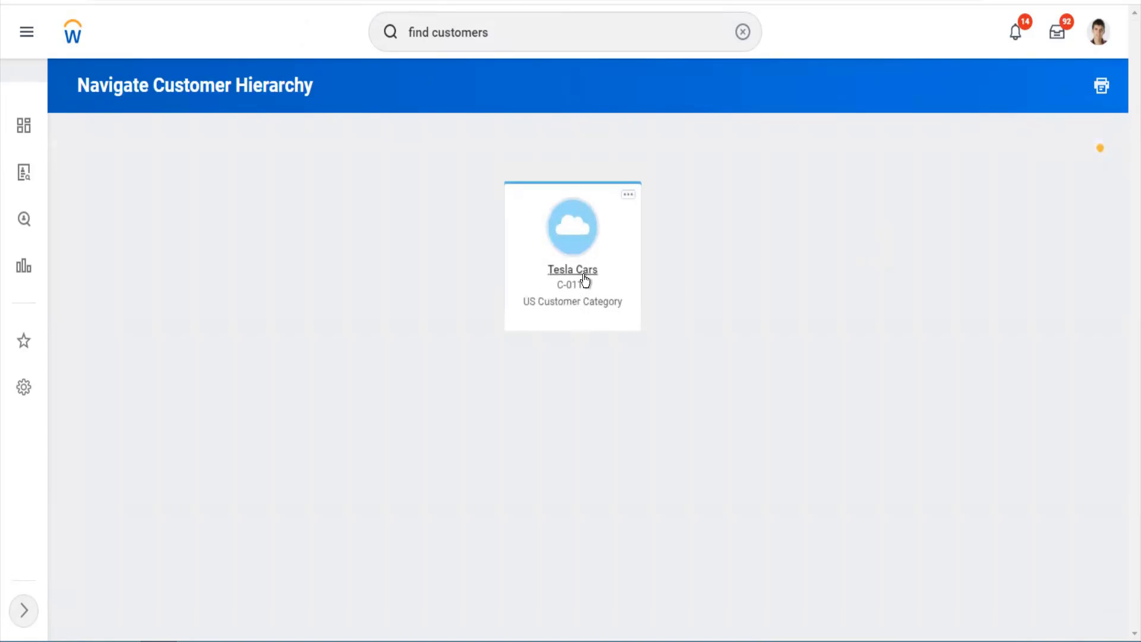
left_click(552, 278)
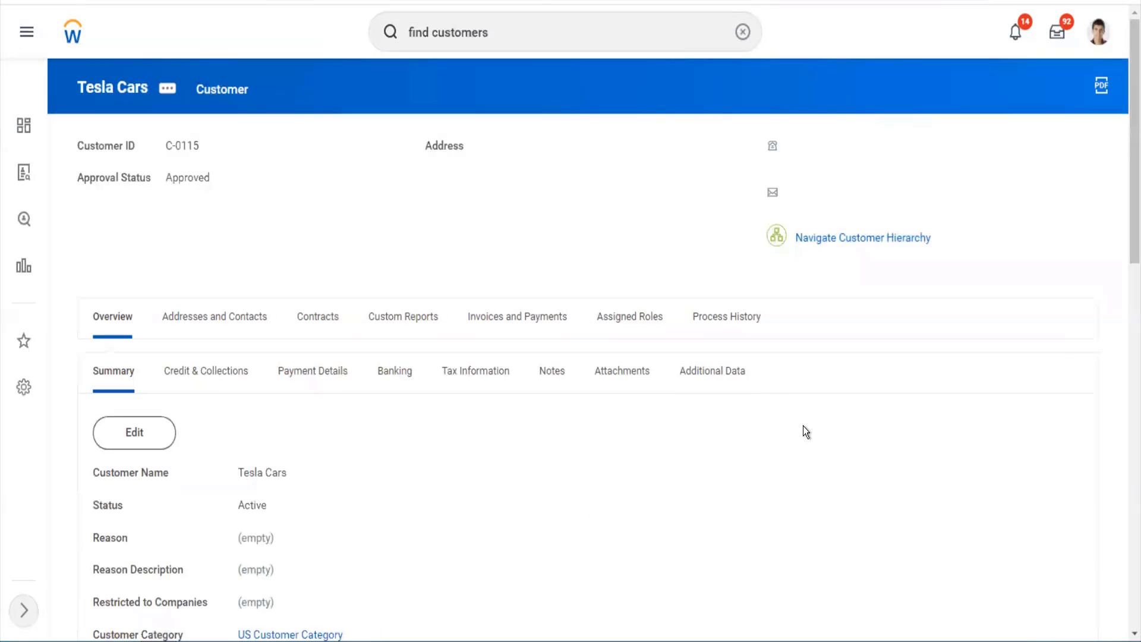
scroll(803, 426, "down", 8)
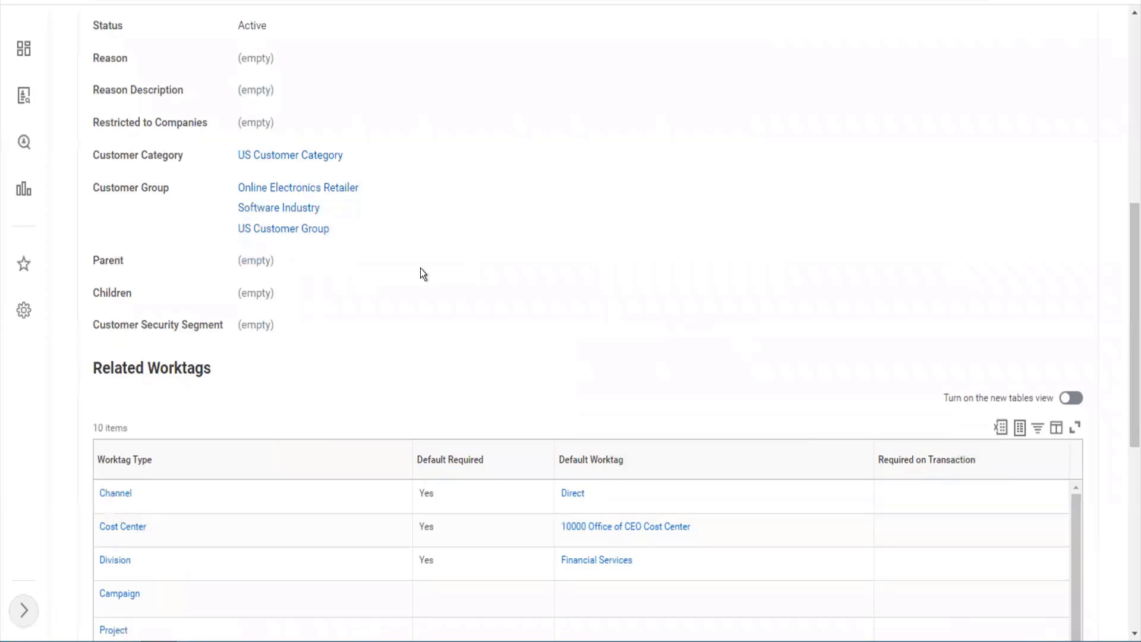